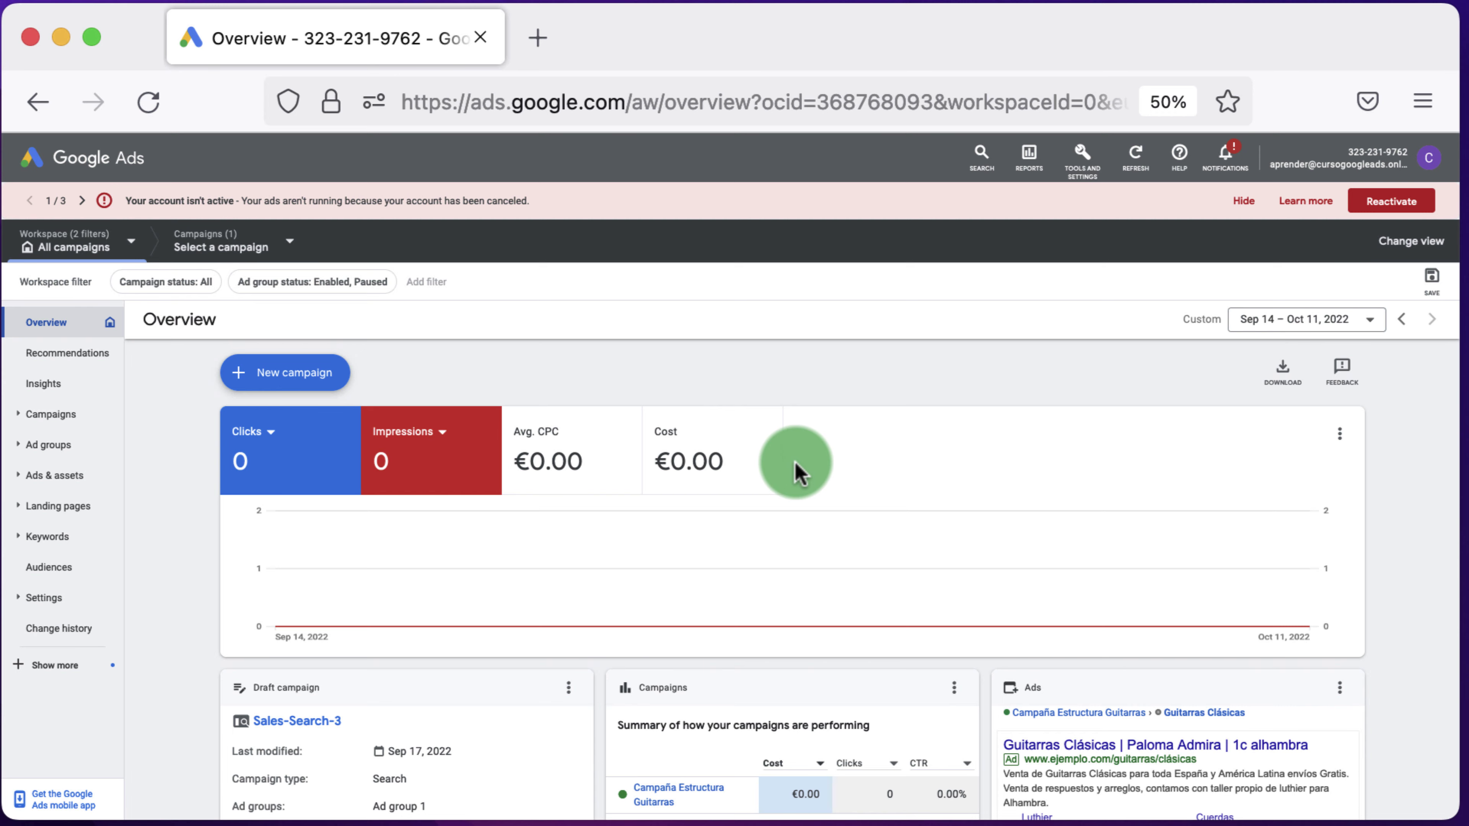
Step: Open the account's shared negative keyword lists, review the keywords in the Generales list, and return to the overview of lists
click(1097, 176)
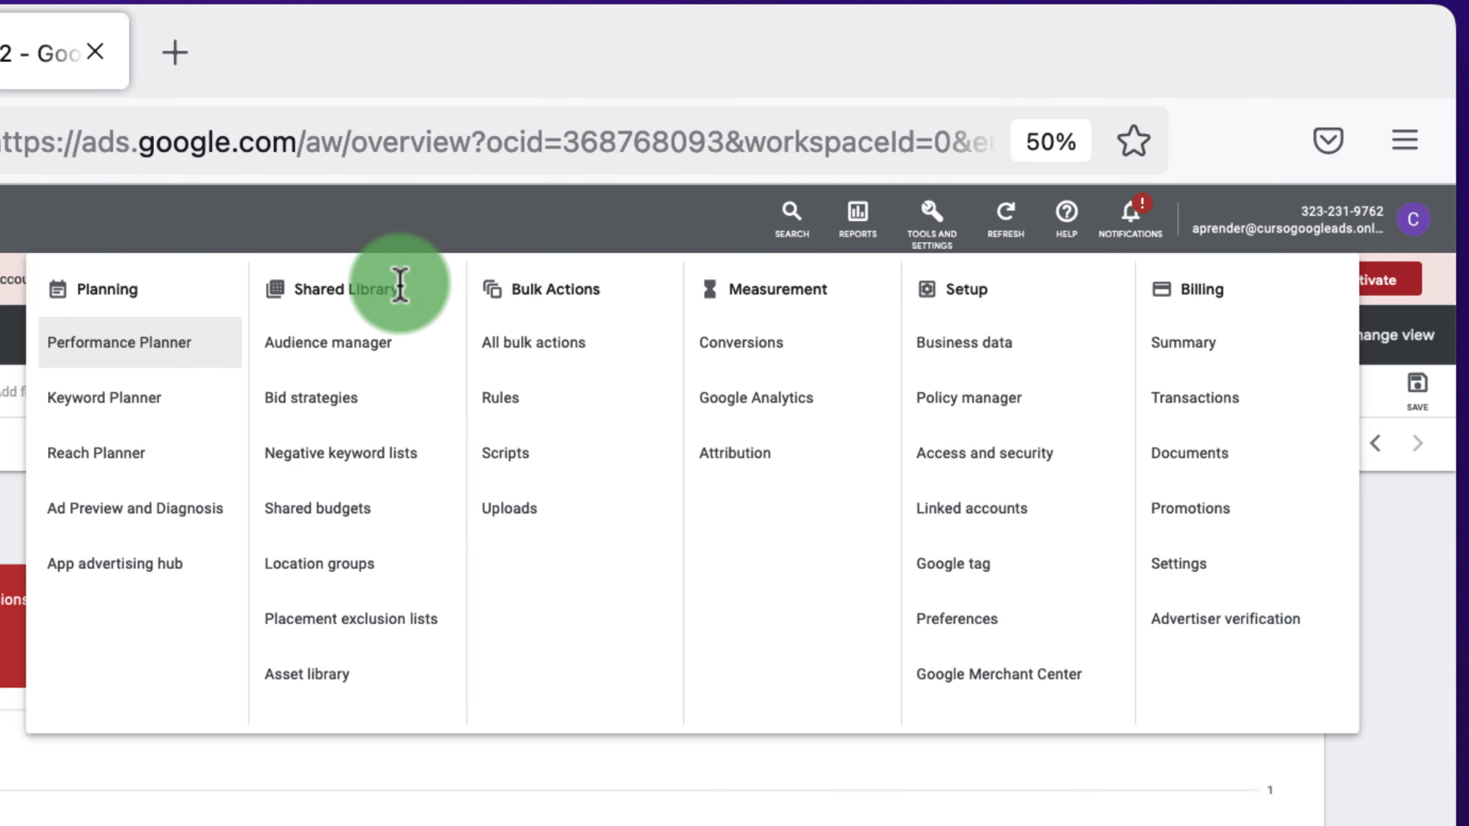
click(361, 457)
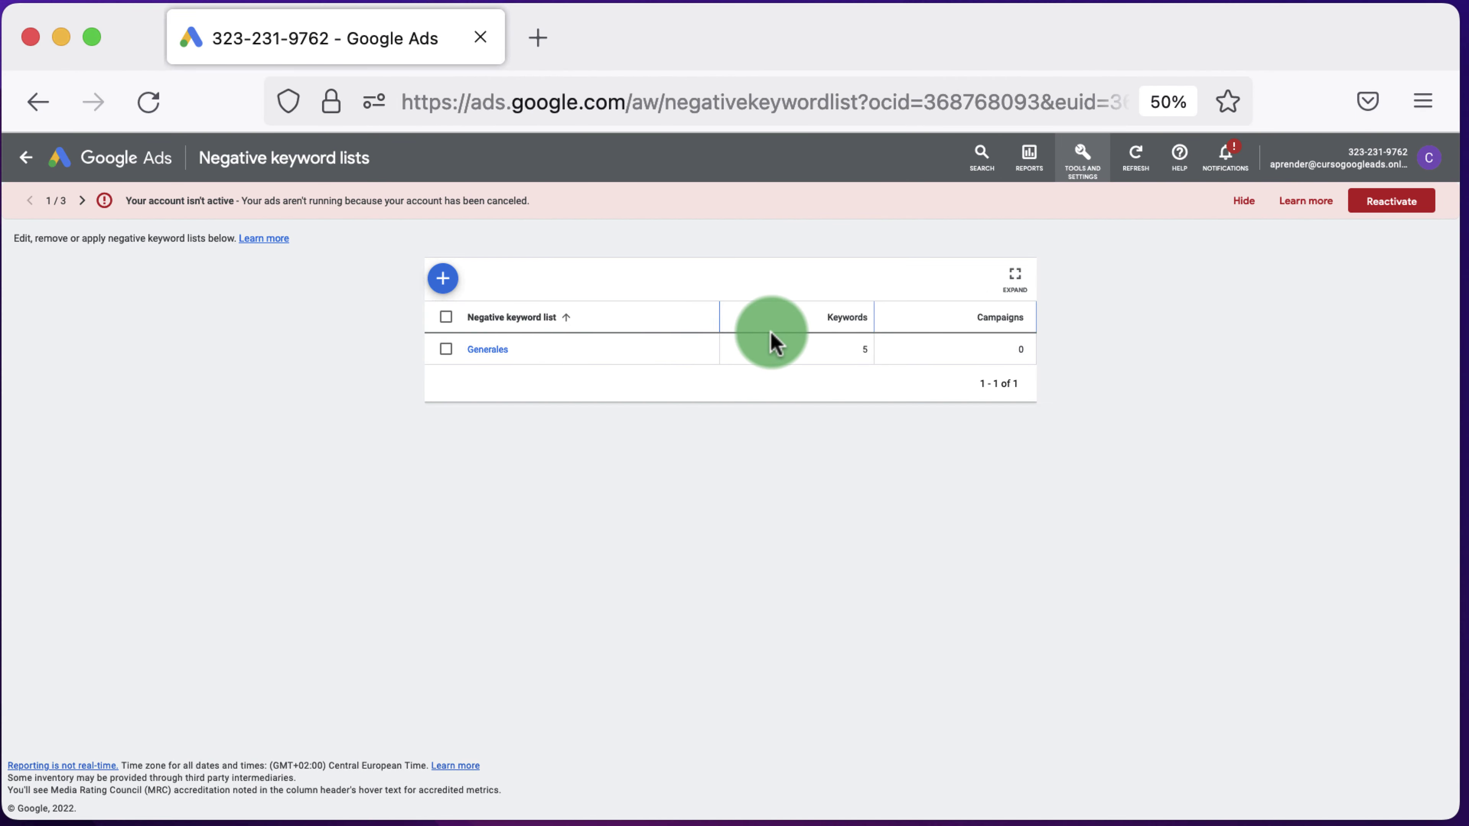
click(488, 349)
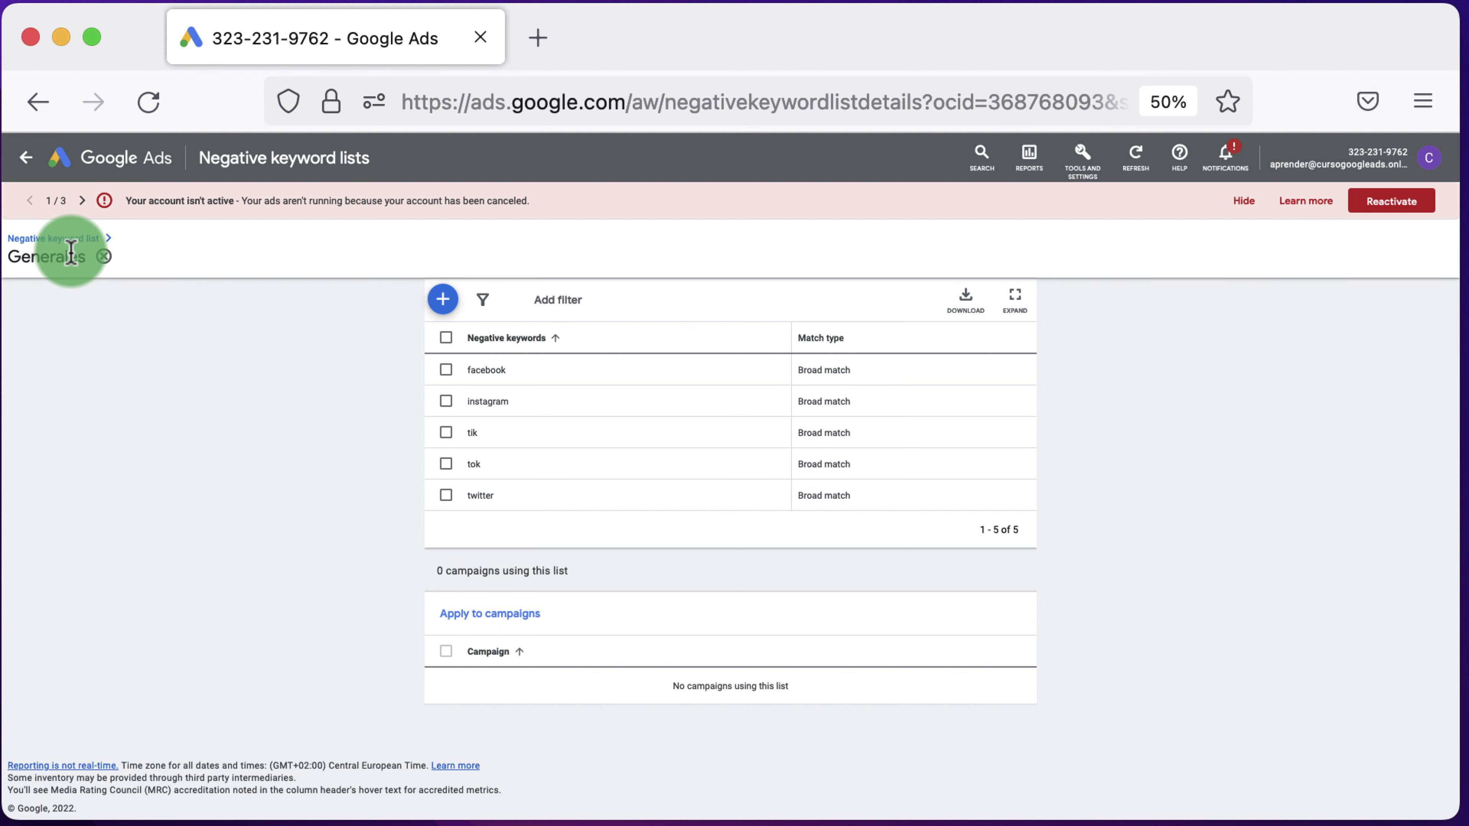
click(69, 239)
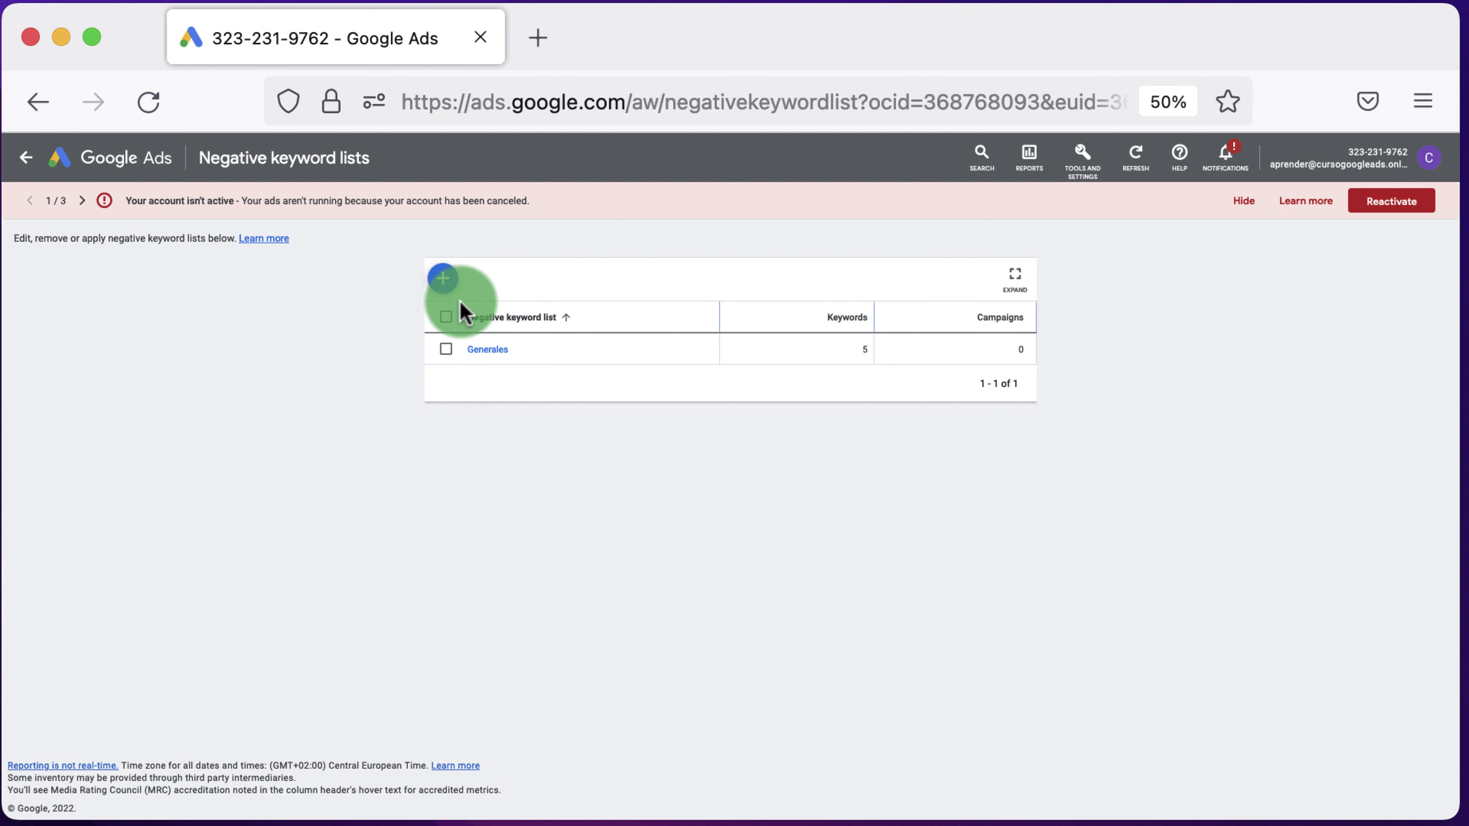
Step: Start a new negative keyword list named "01.Redes Sociales"
click(442, 279)
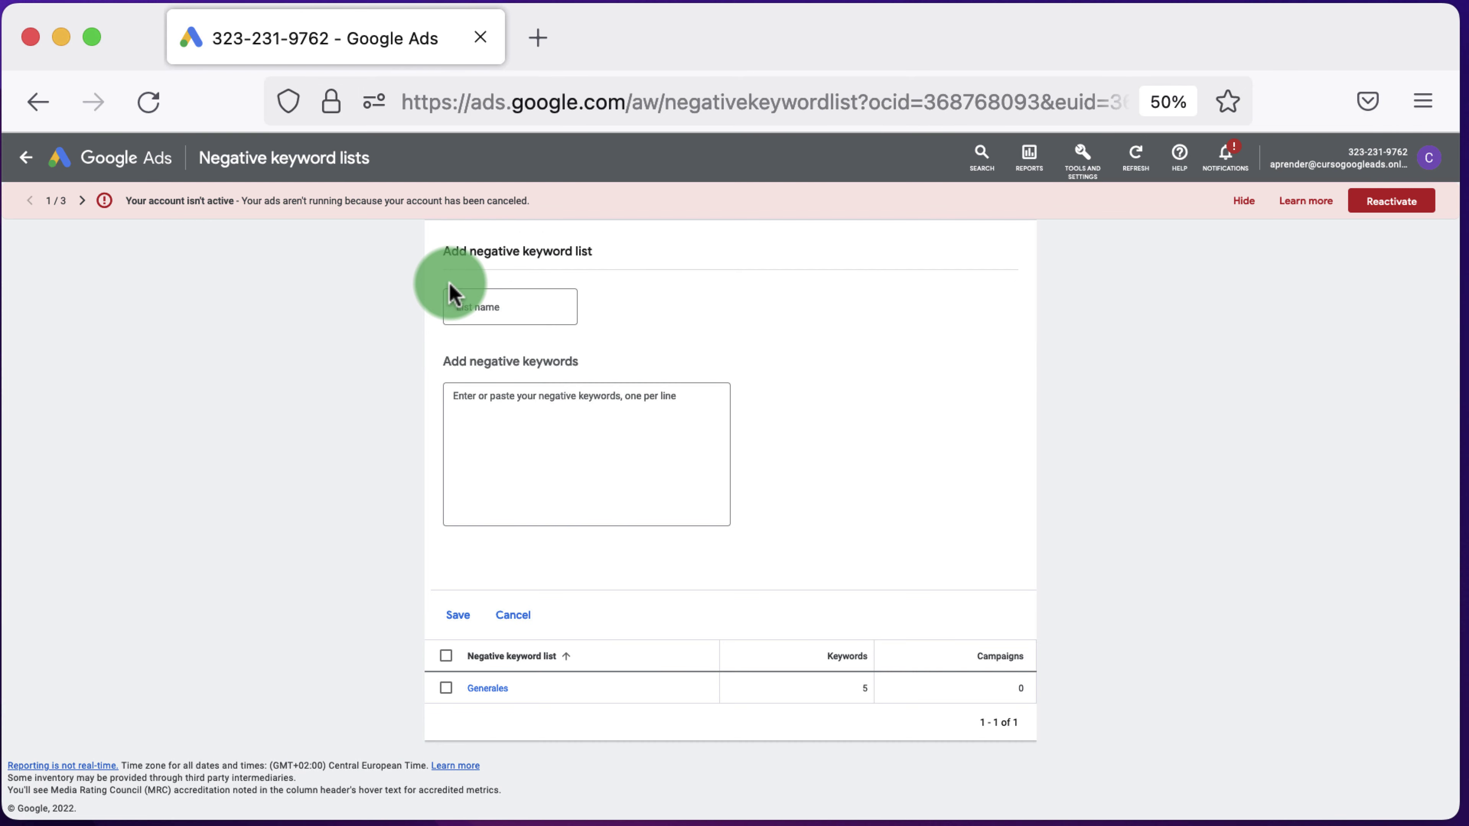
click(499, 305)
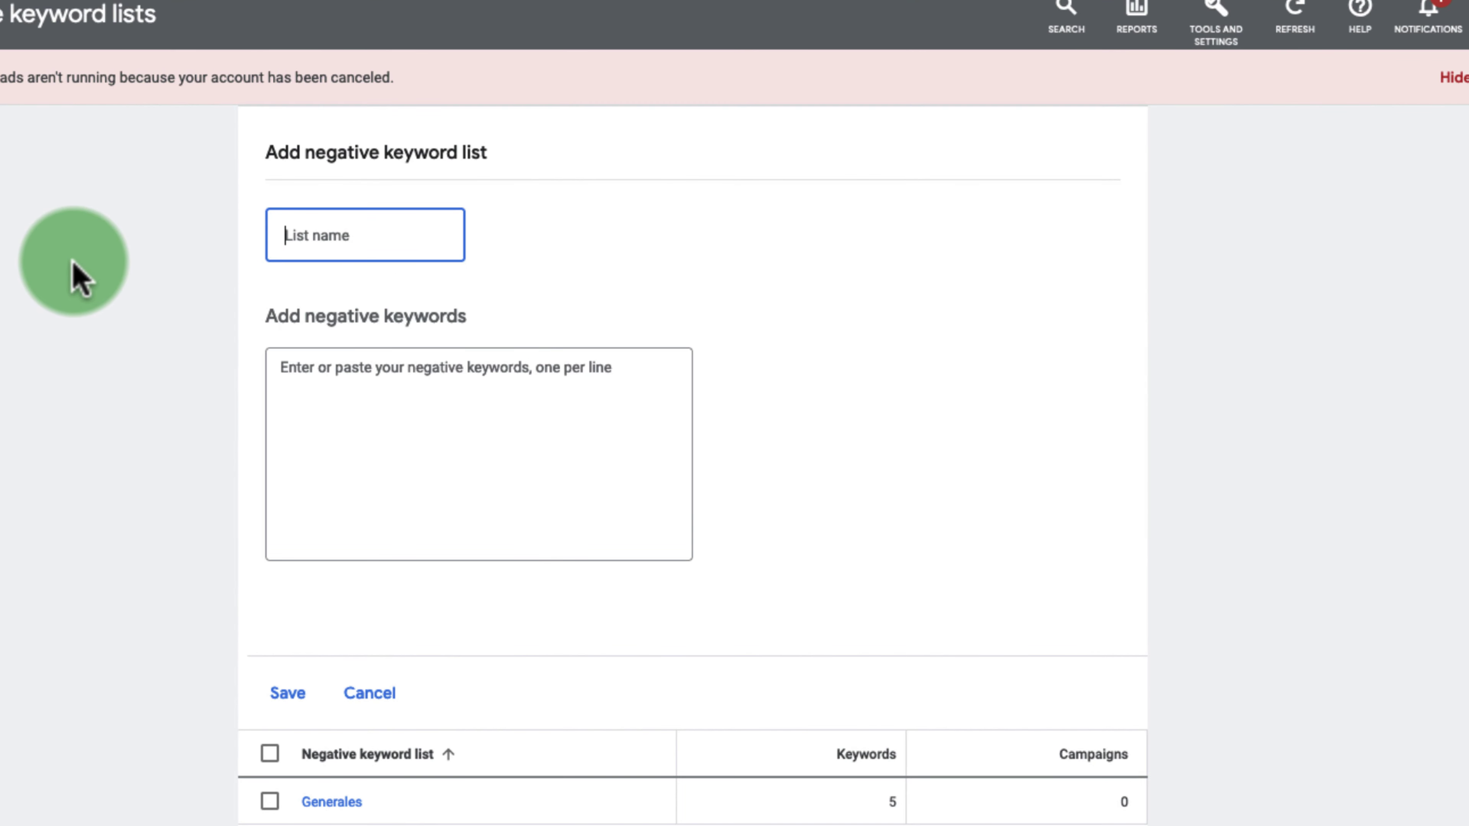
text(Redes Sociales)
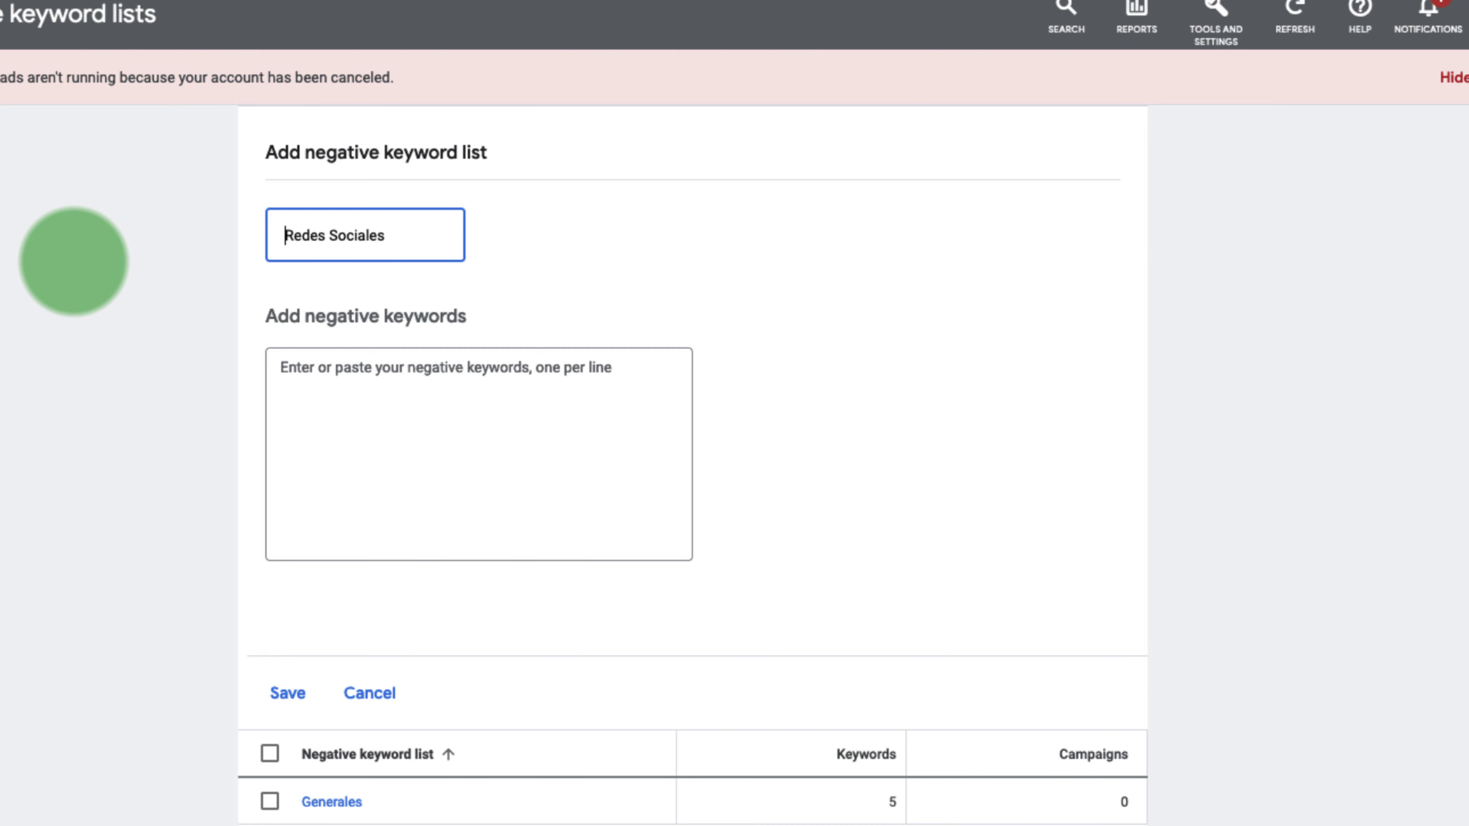
text(01.)
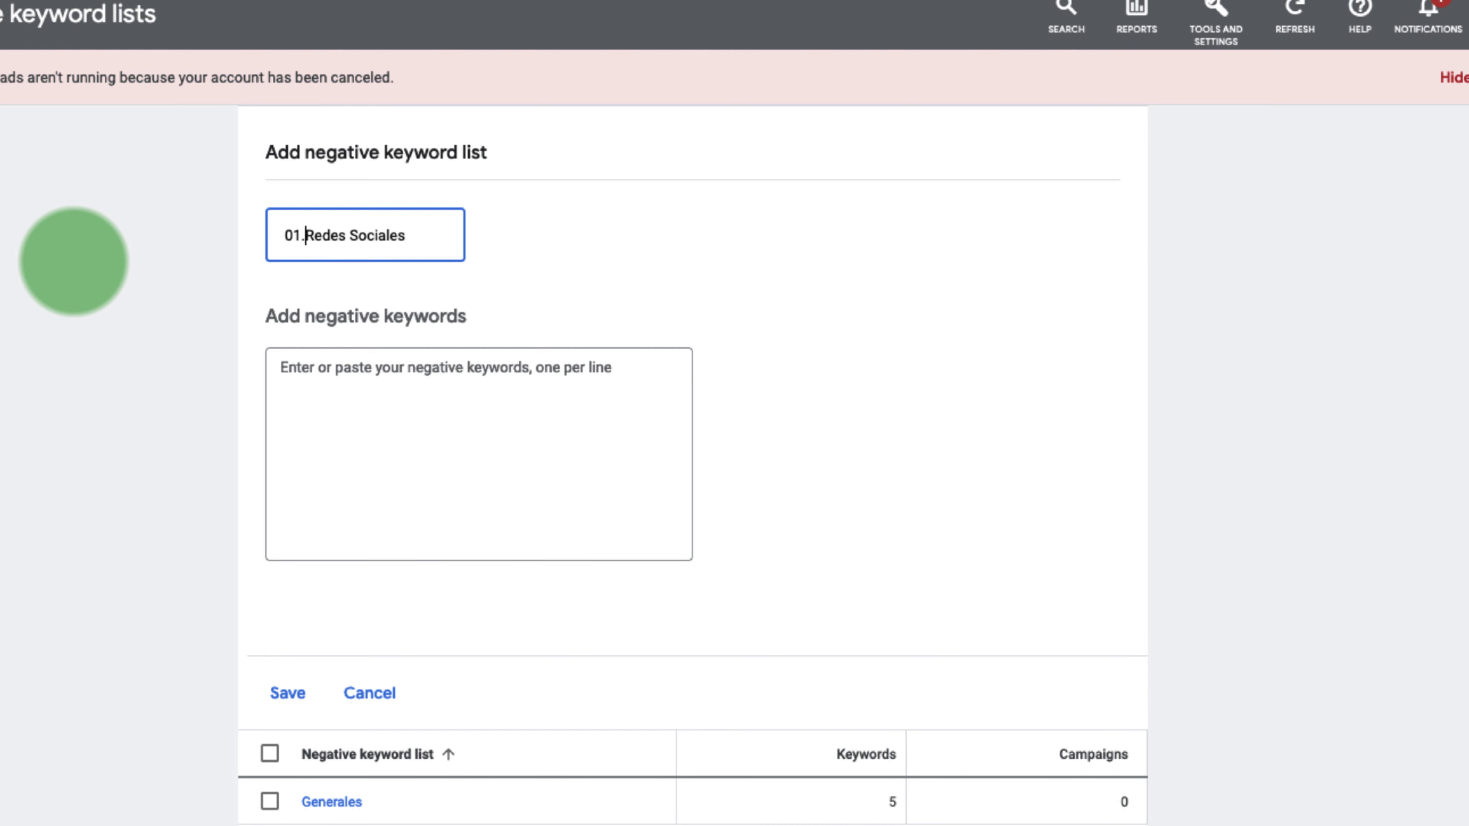
Step: Enter Facebook, twitter, instagram, tik tok and pinterest as the list's negative keywords, one per line
click(363, 433)
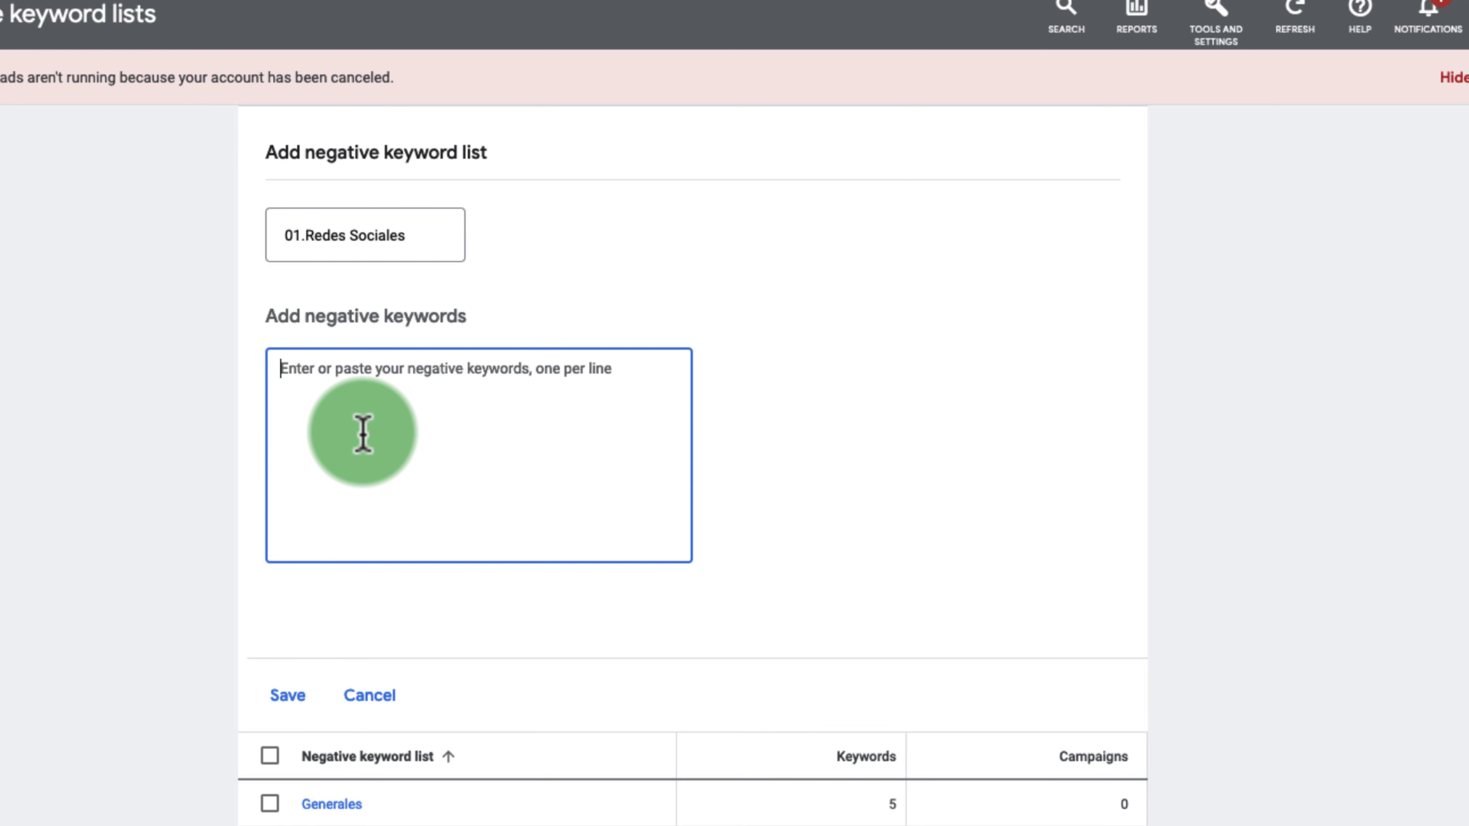
text(Facebo)
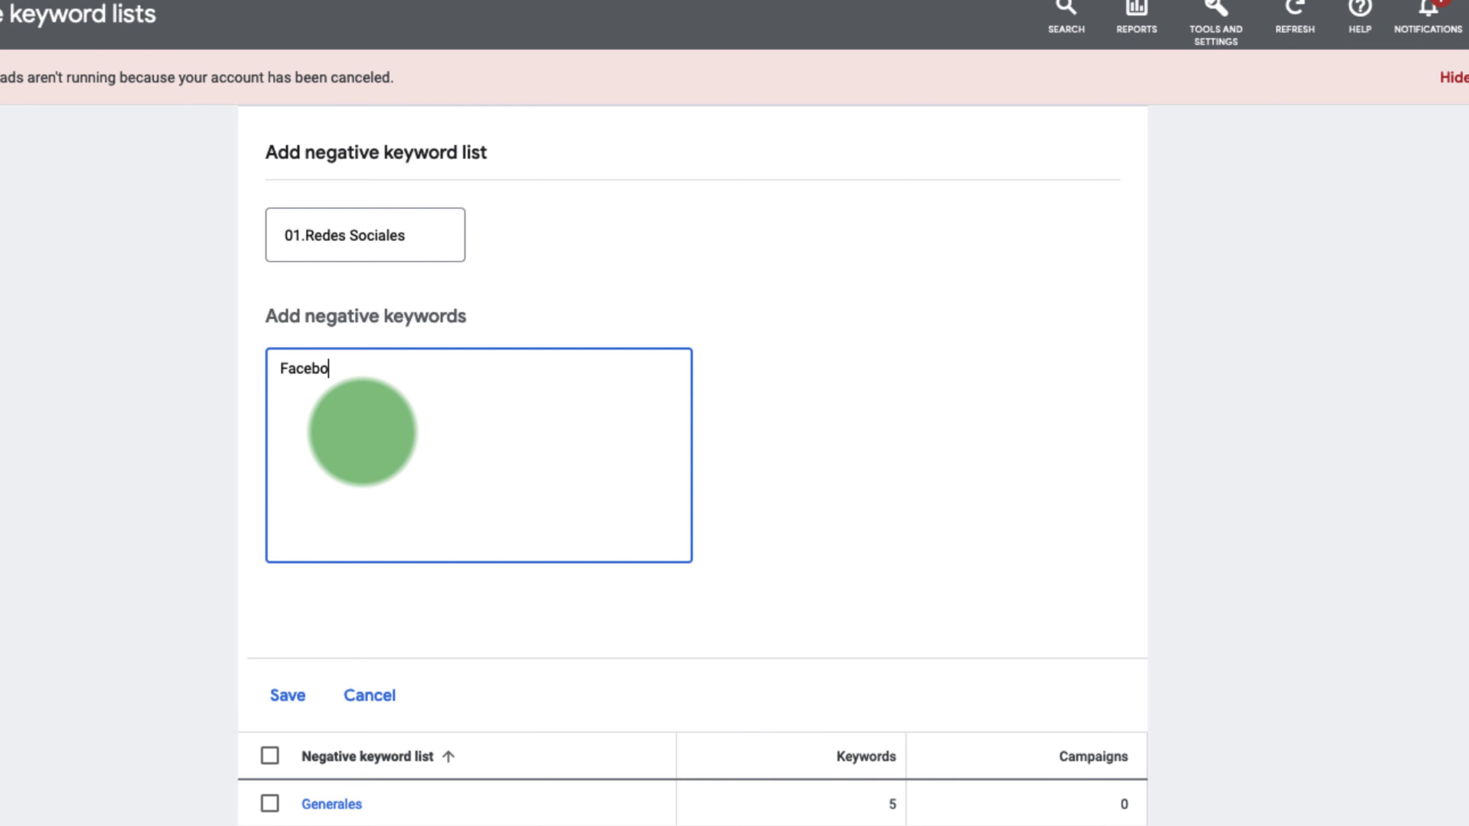
text(ok twitter)
key(Return)
text(instagram)
key(Return)
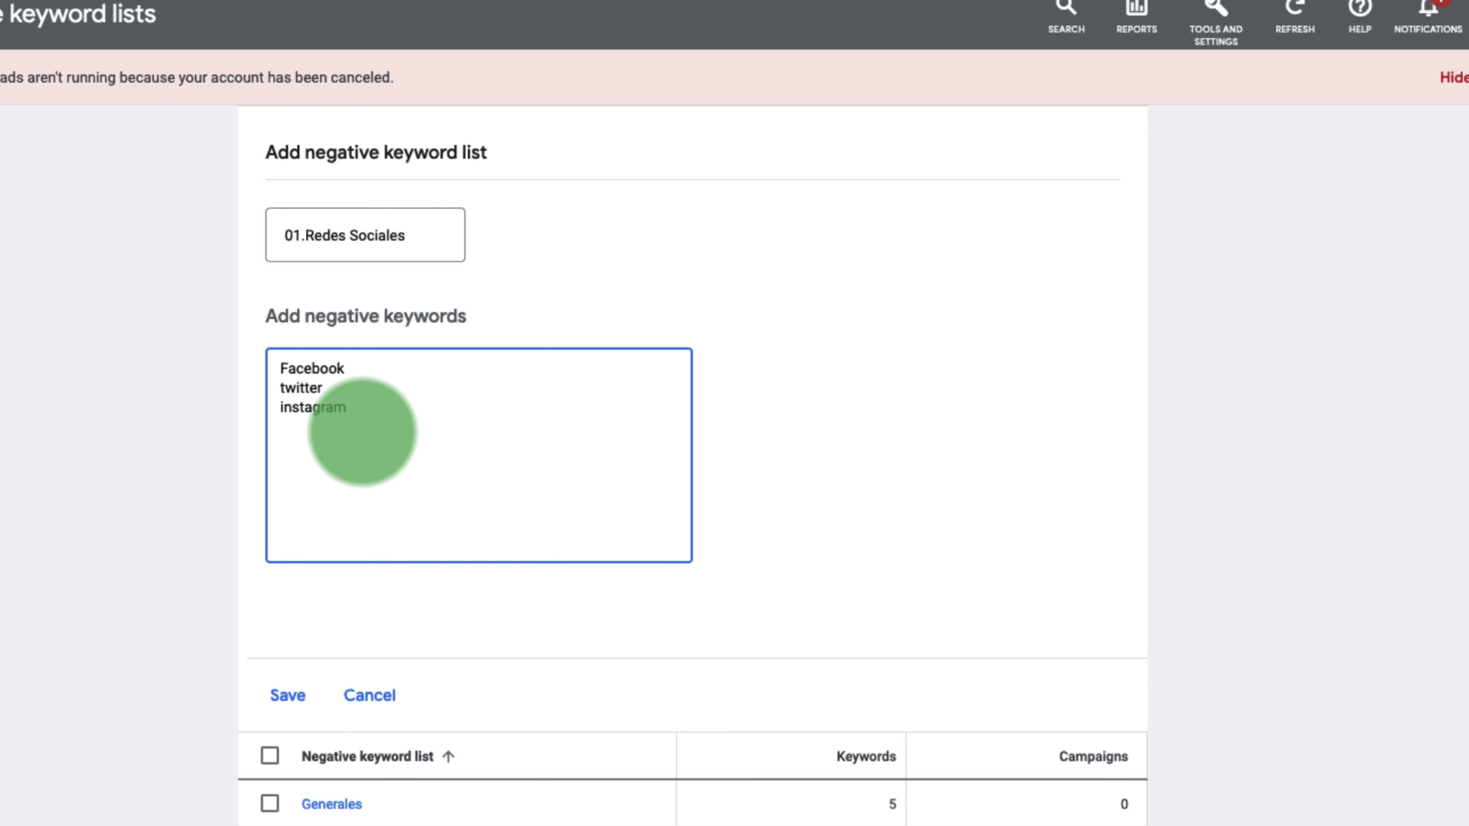
text(tik tok)
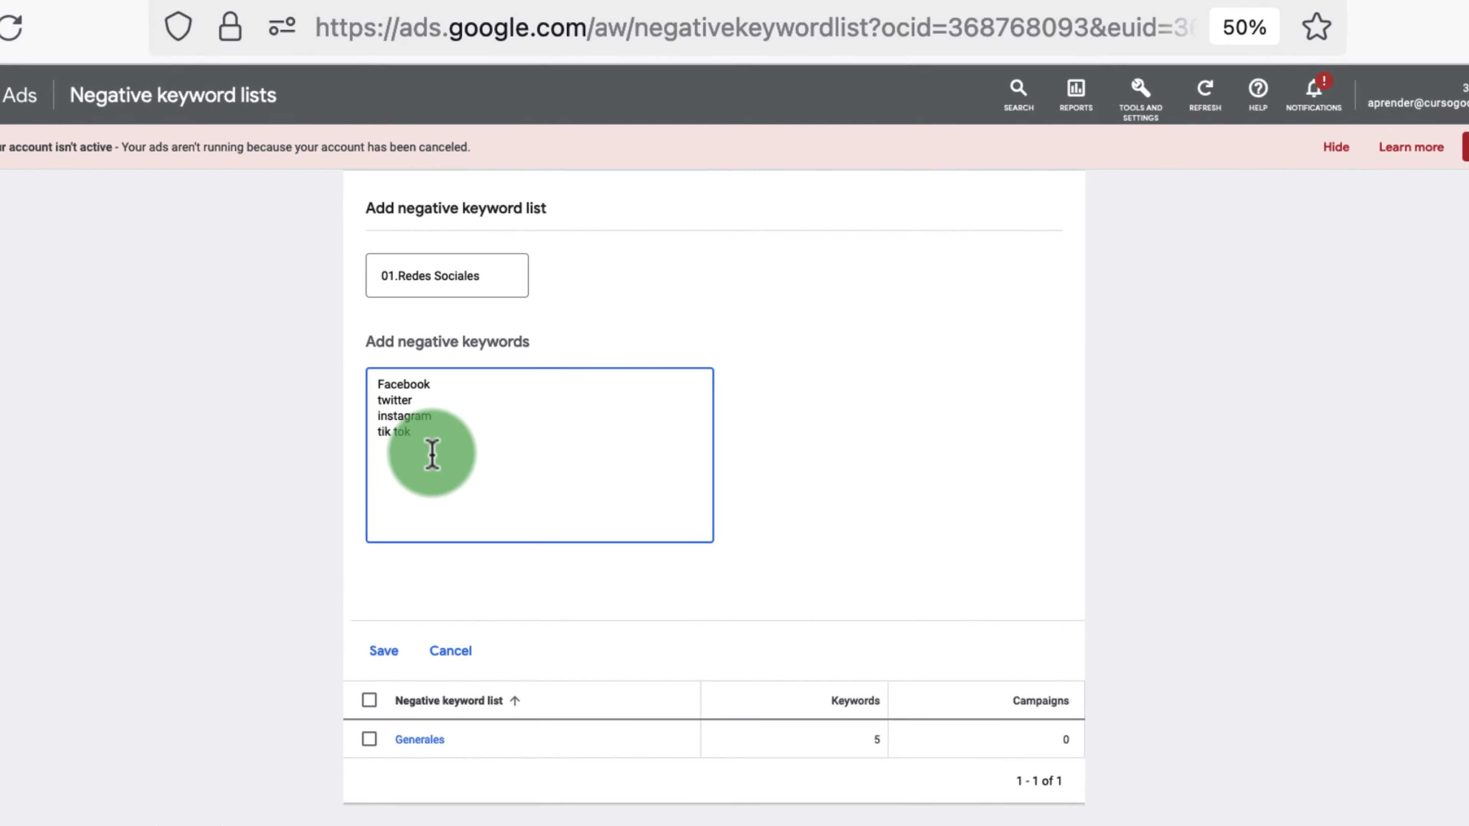
key(Return)
text(pinterest)
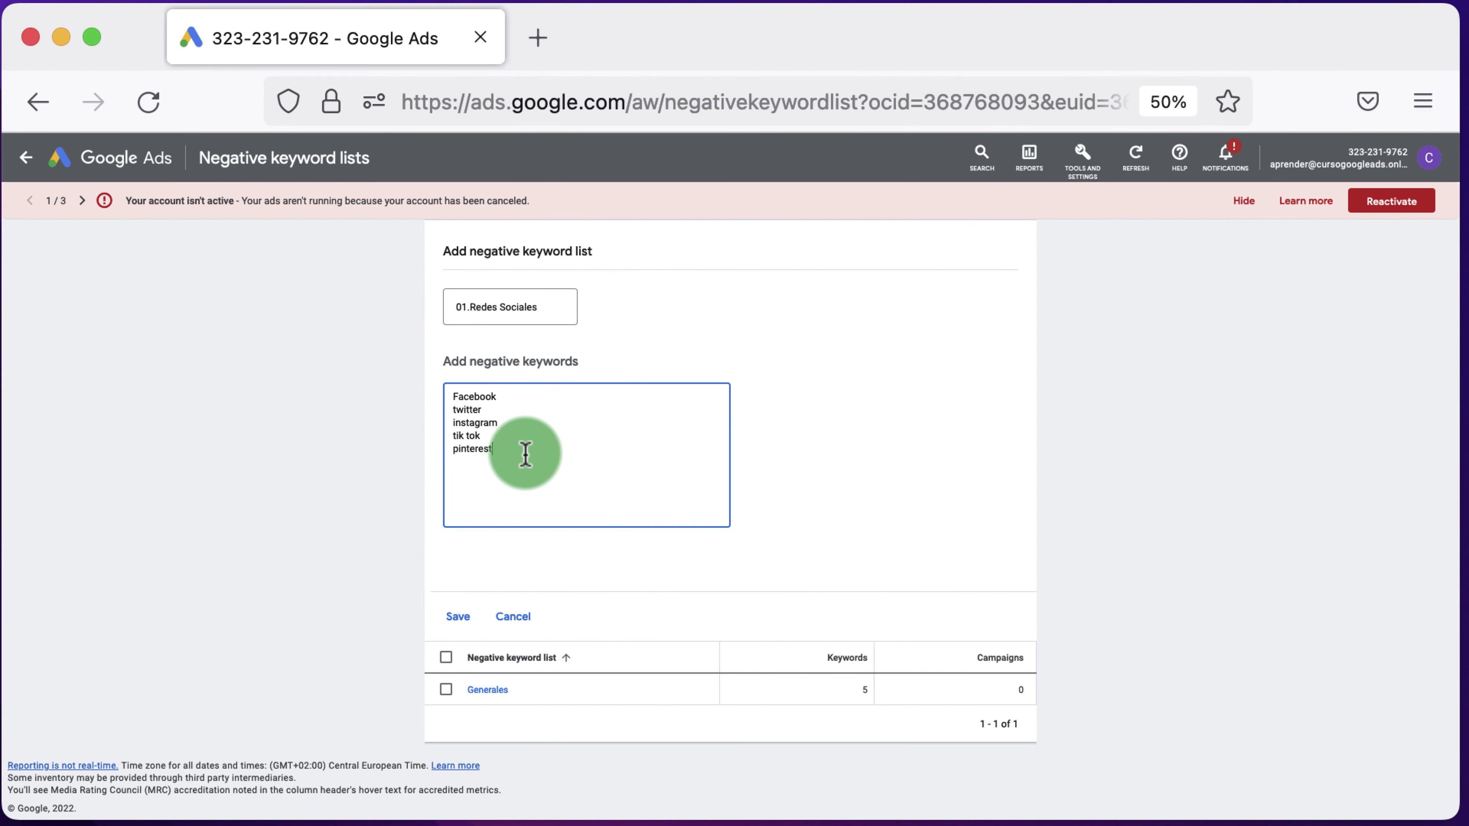
Step: Copy the five negative keywords and paste them into the Keyword Typo Generator on SEOBook
drag(523, 455, 419, 394)
key(super+c)
click(420, 399)
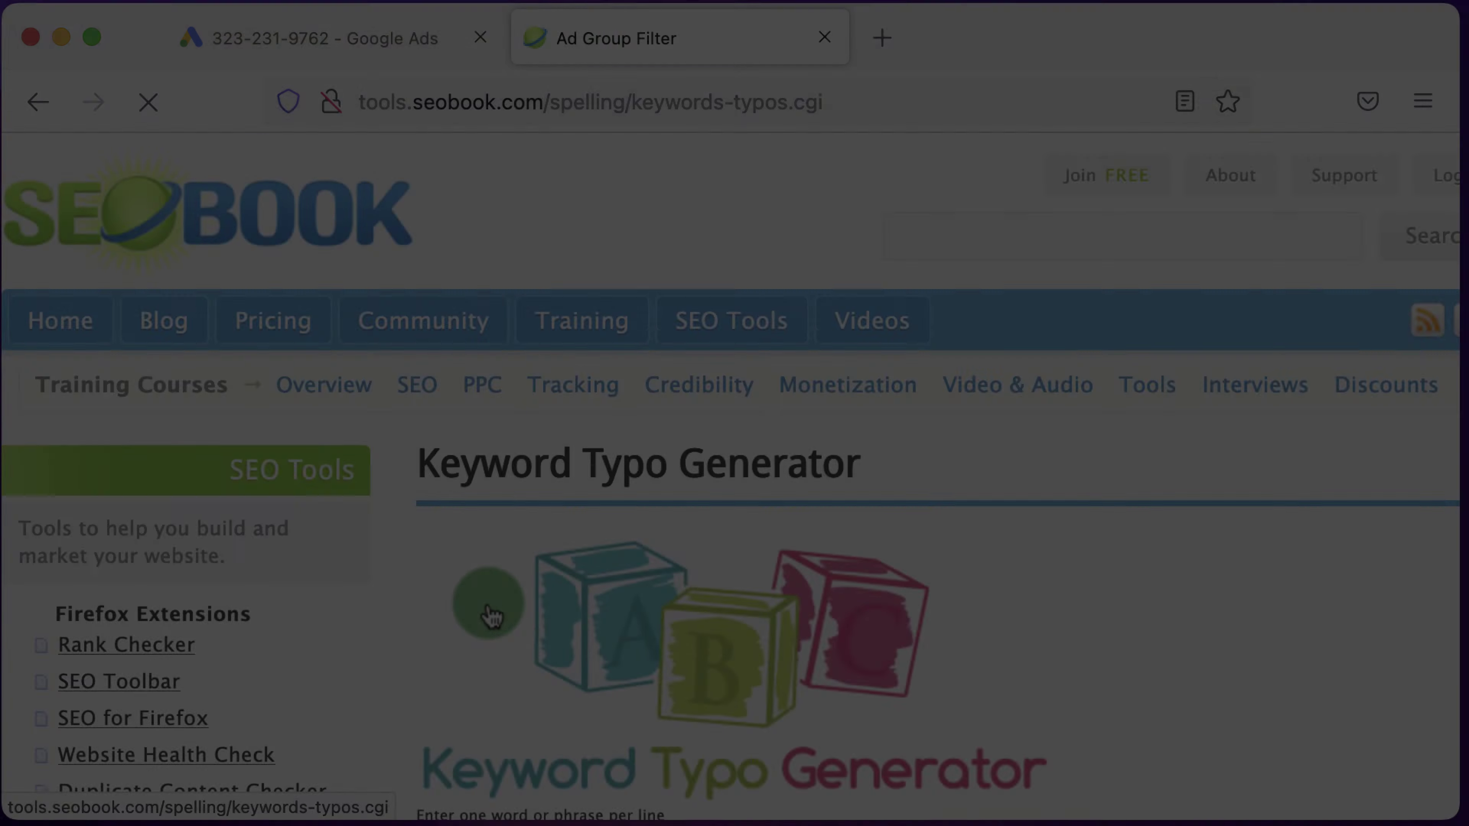
scroll(485, 602, down, 6)
click(501, 581)
key(super+v)
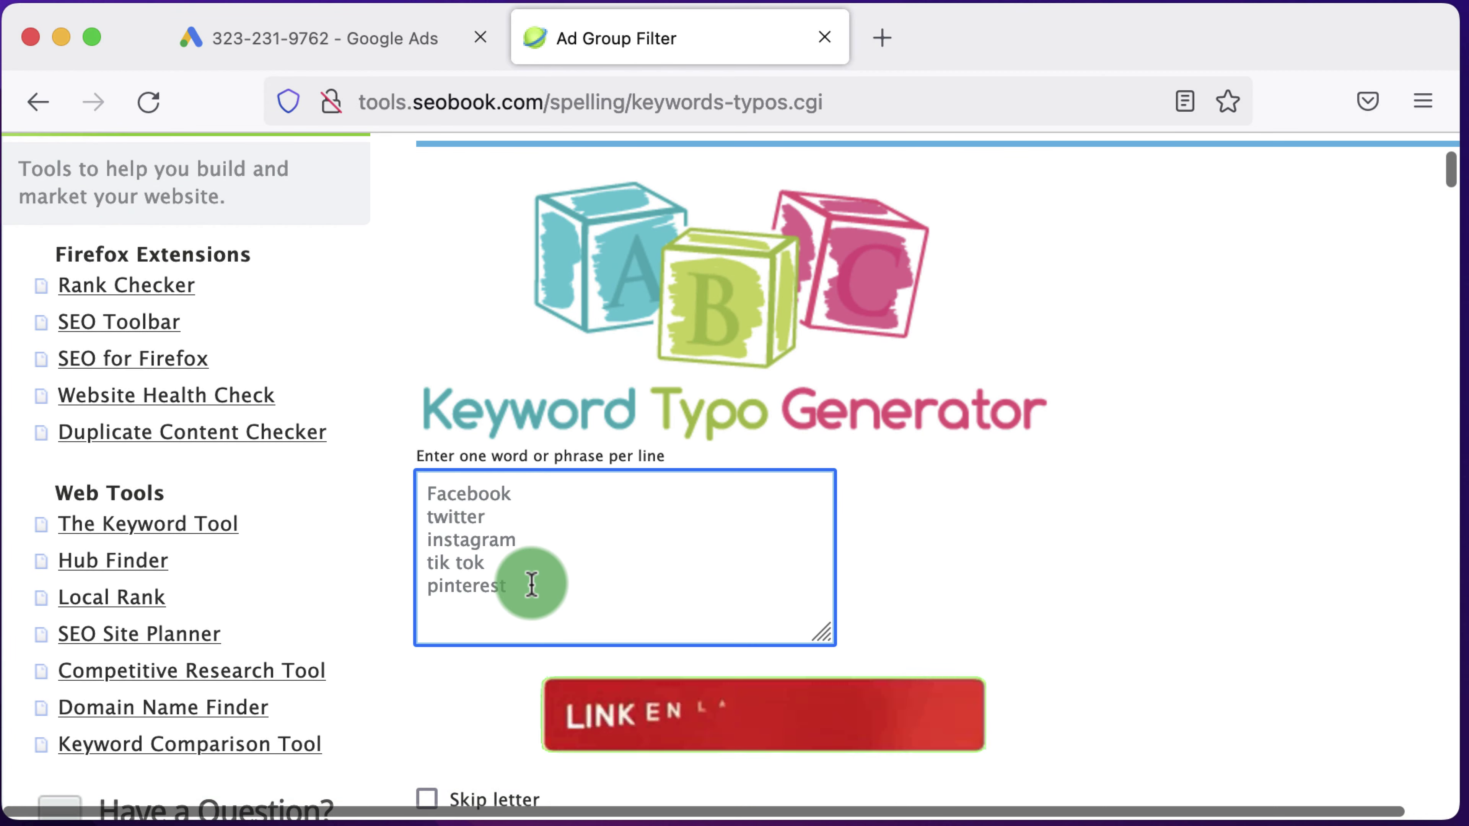
Step: Generate typos with Skip letter, Double letters, Reverse letters, Skip spaces, Missed key and Inserted key enabled
scroll(531, 581, down, 5)
click(427, 559)
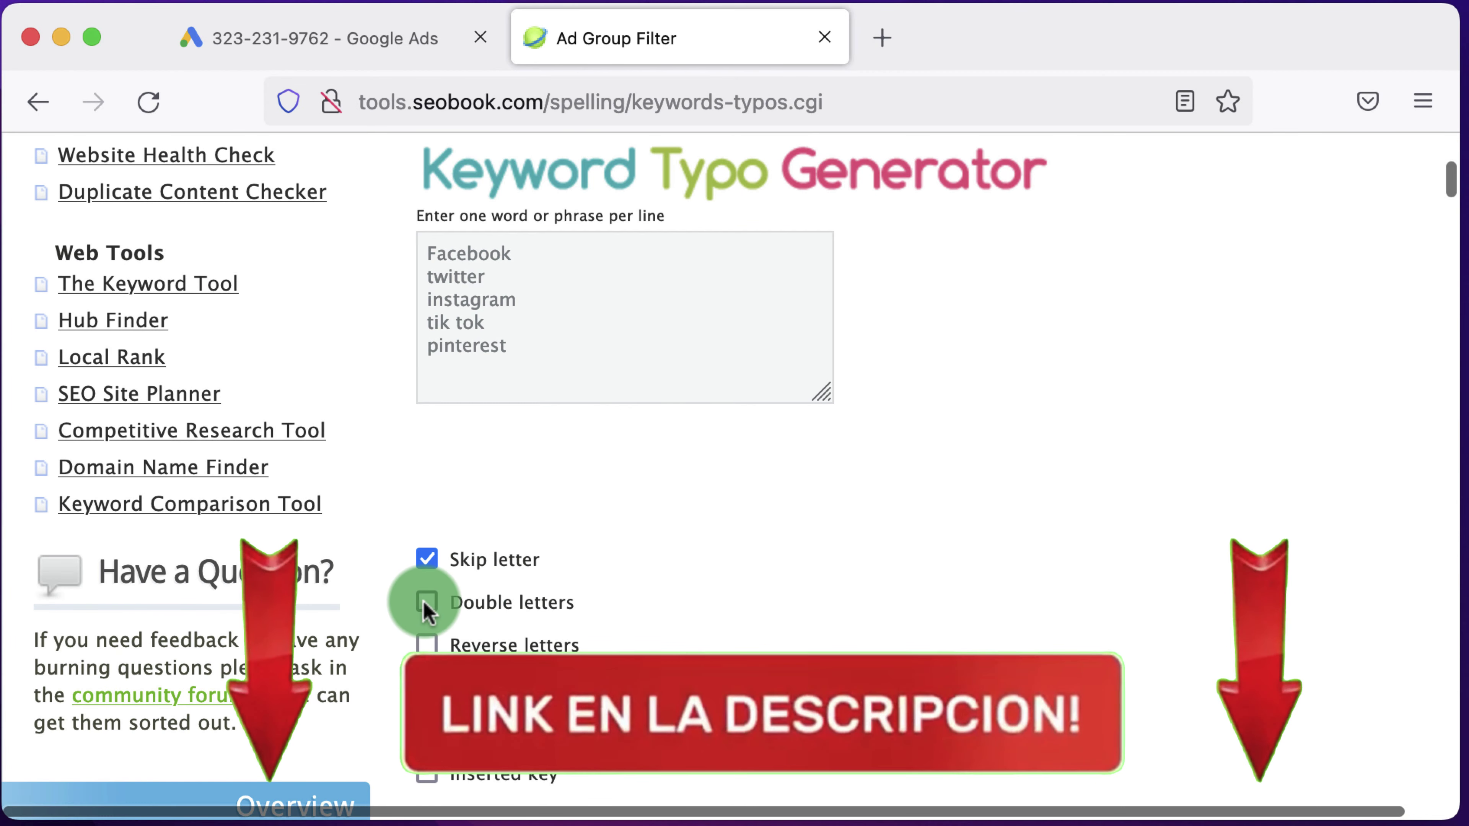
click(427, 602)
scroll(427, 600, down, 2)
click(427, 561)
click(427, 604)
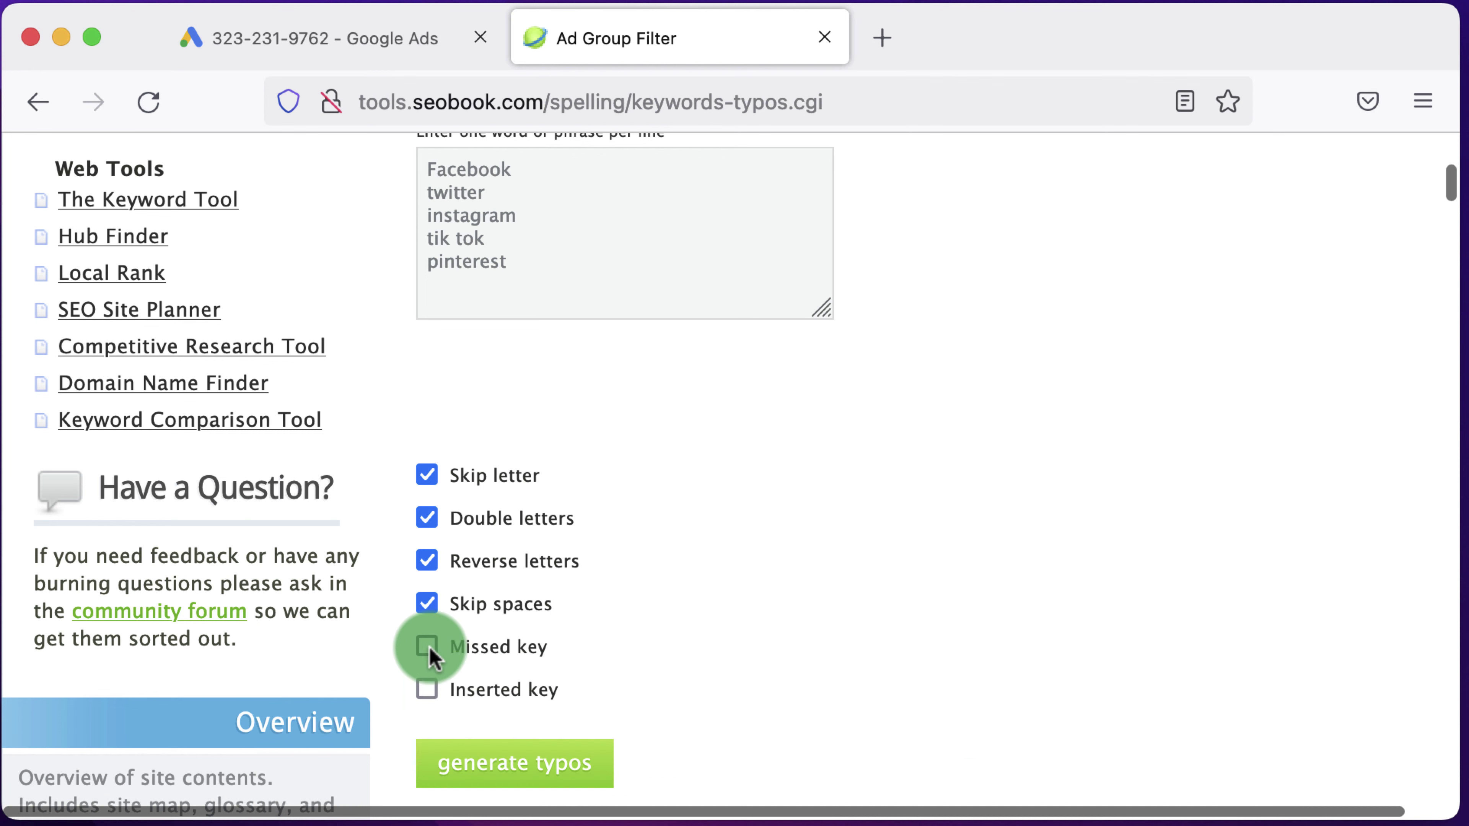
click(427, 647)
click(427, 689)
click(516, 766)
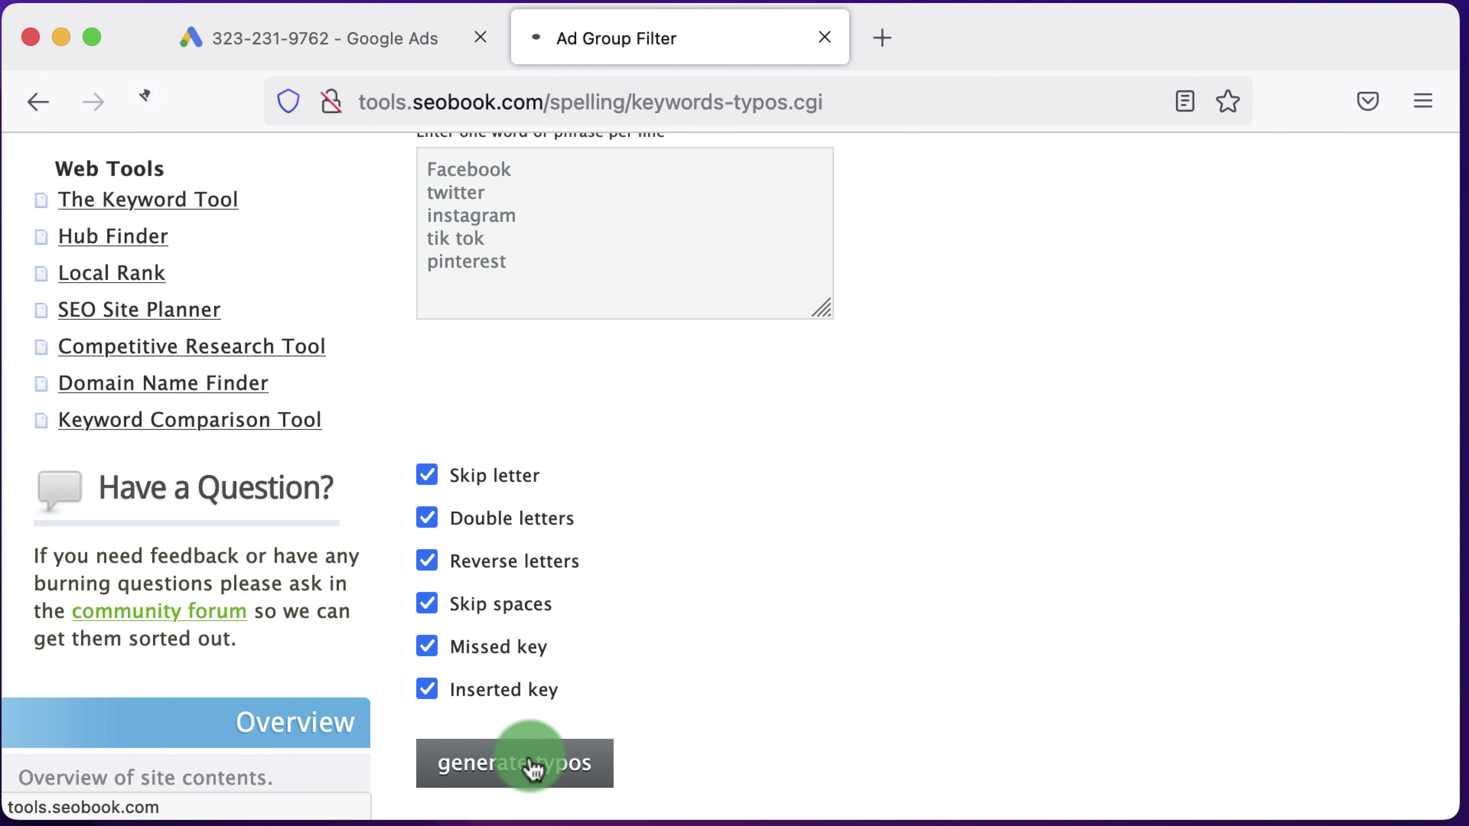
Step: Copy all generated typos into the negative keywords of the 01.Redes Sociales list in Google Ads and save the list
scroll(532, 767, down, 10)
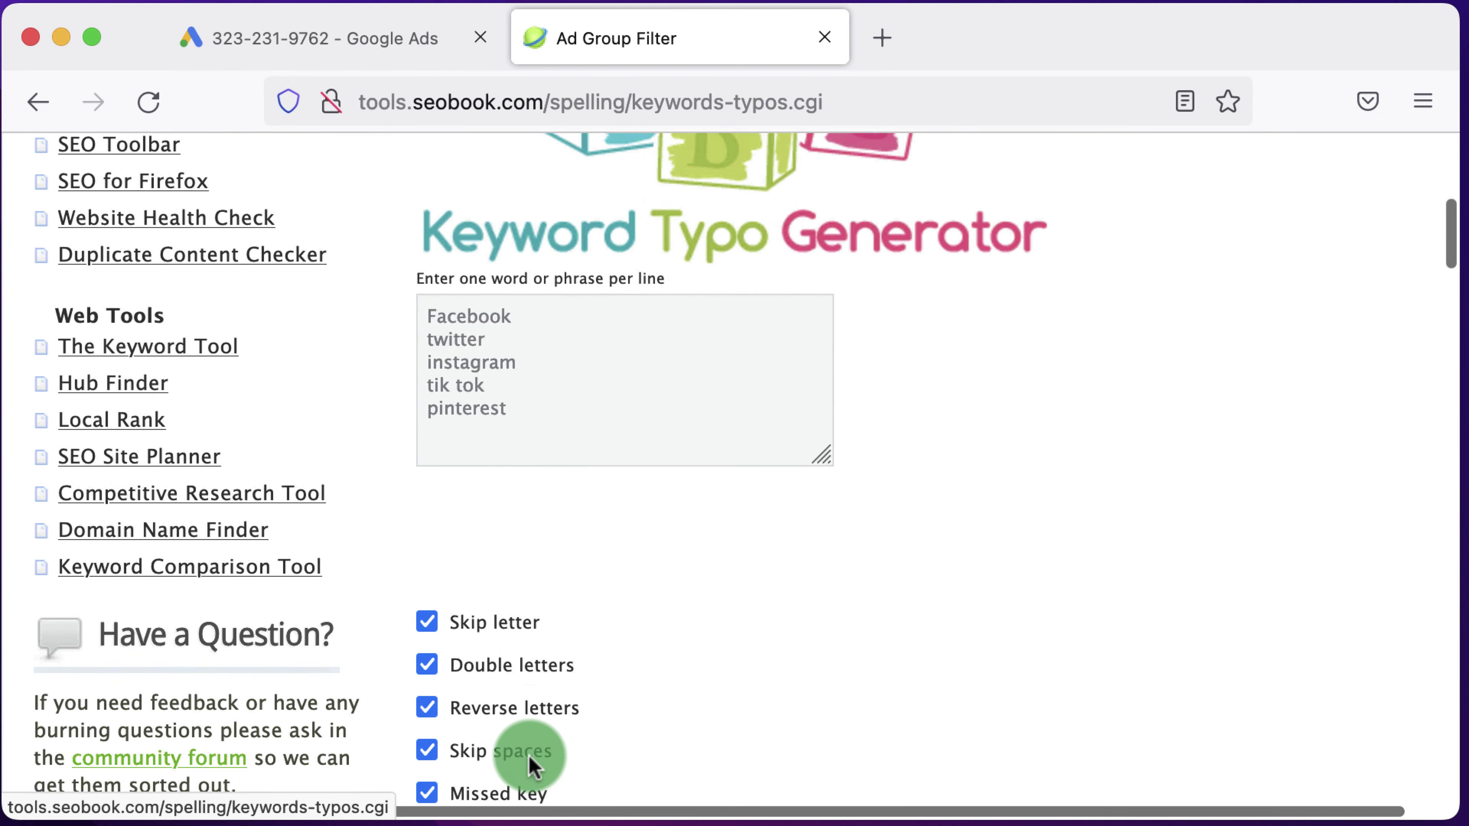
scroll(531, 766, down, 1)
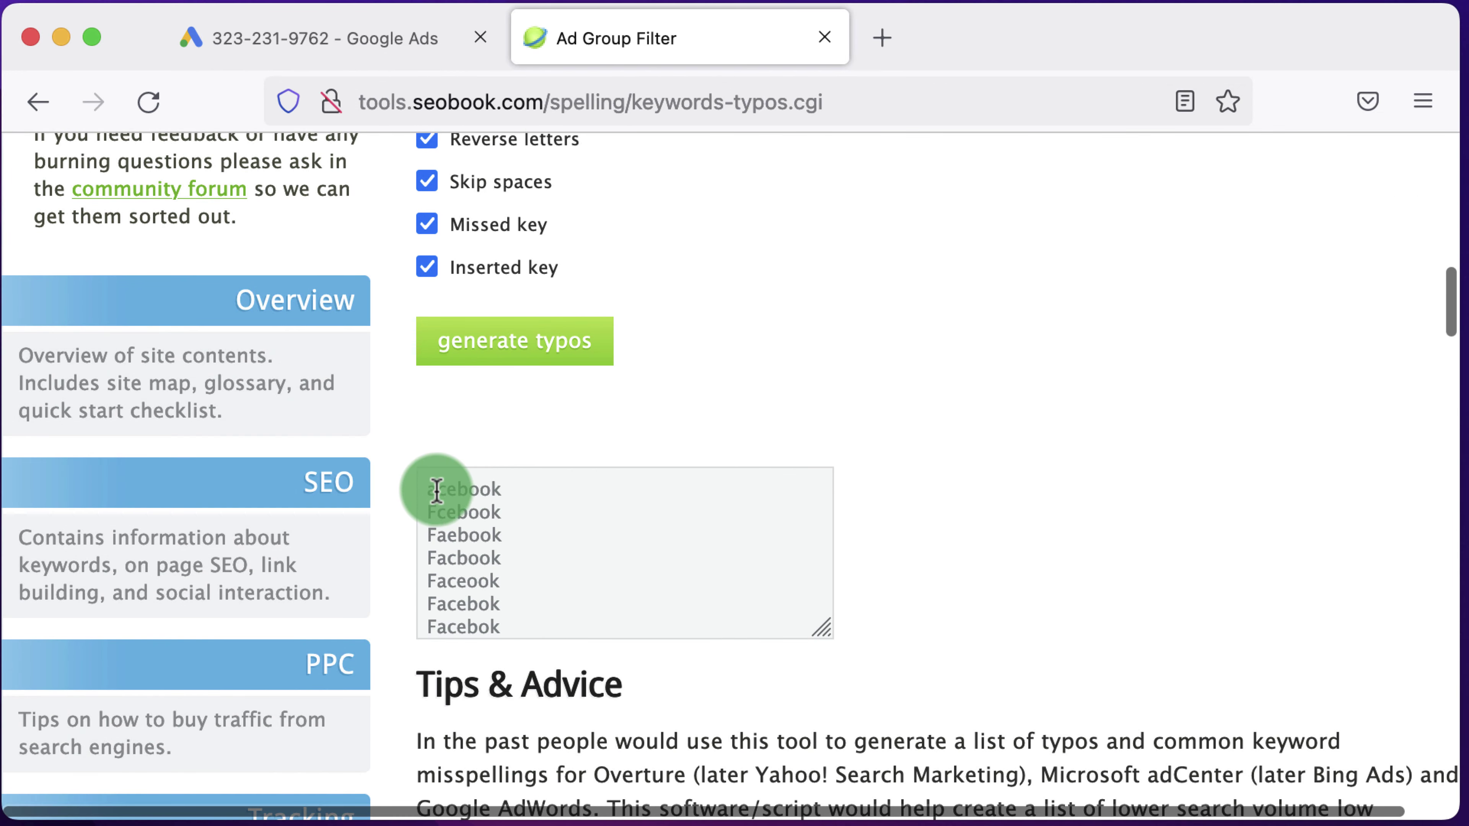
drag(427, 495, 453, 689)
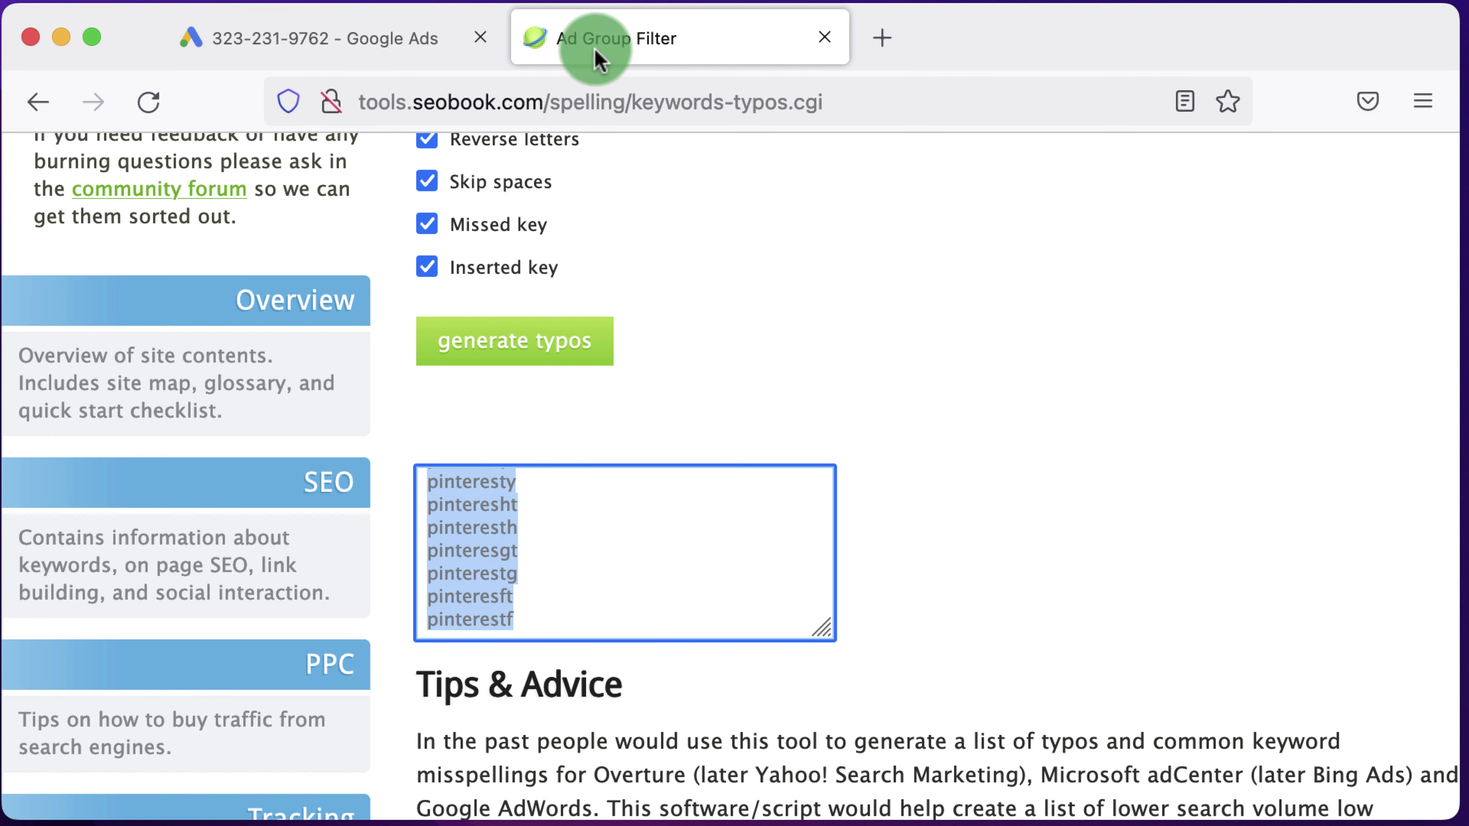
click(427, 32)
click(557, 463)
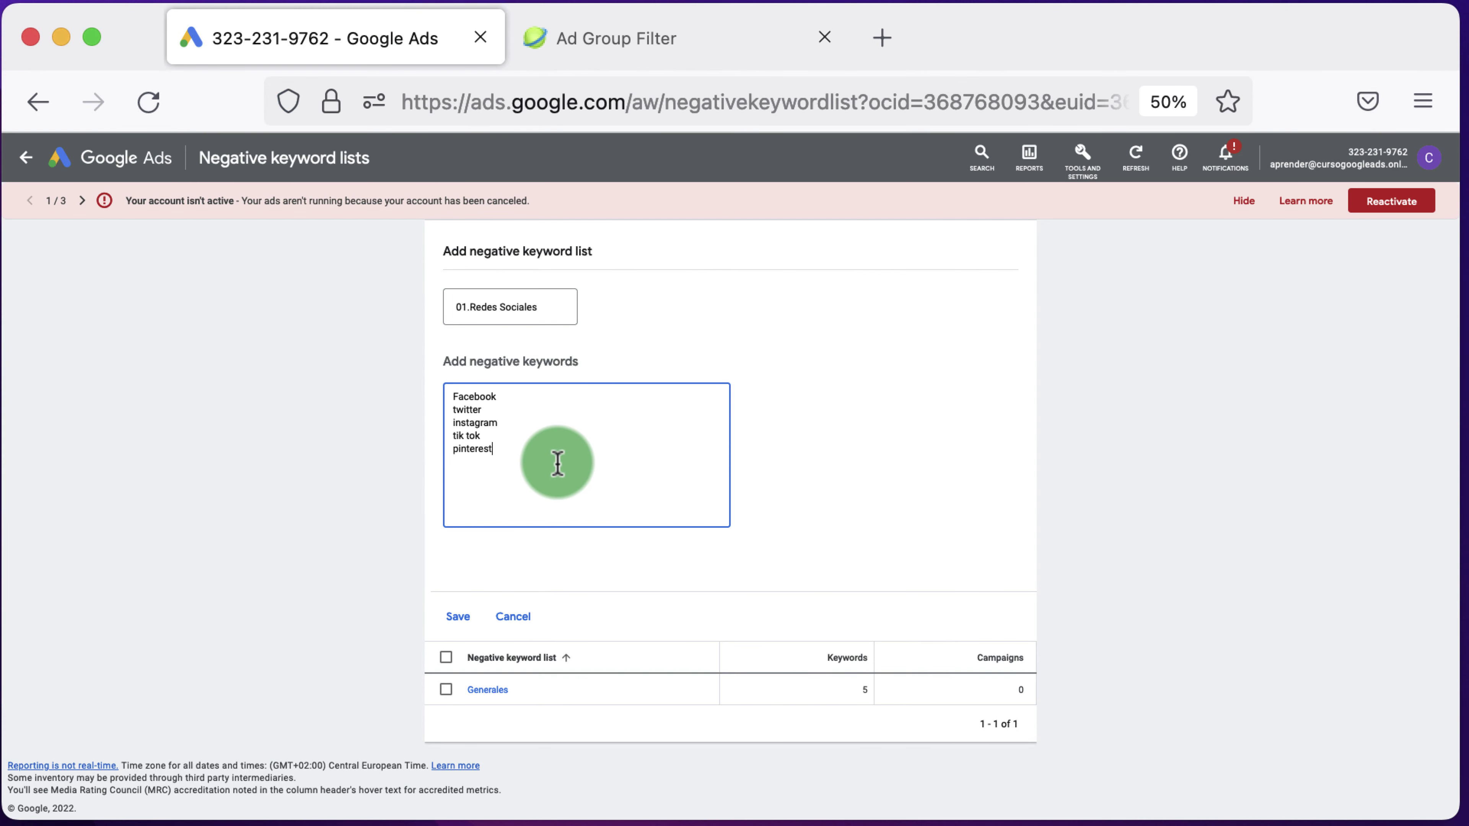
key(super+v)
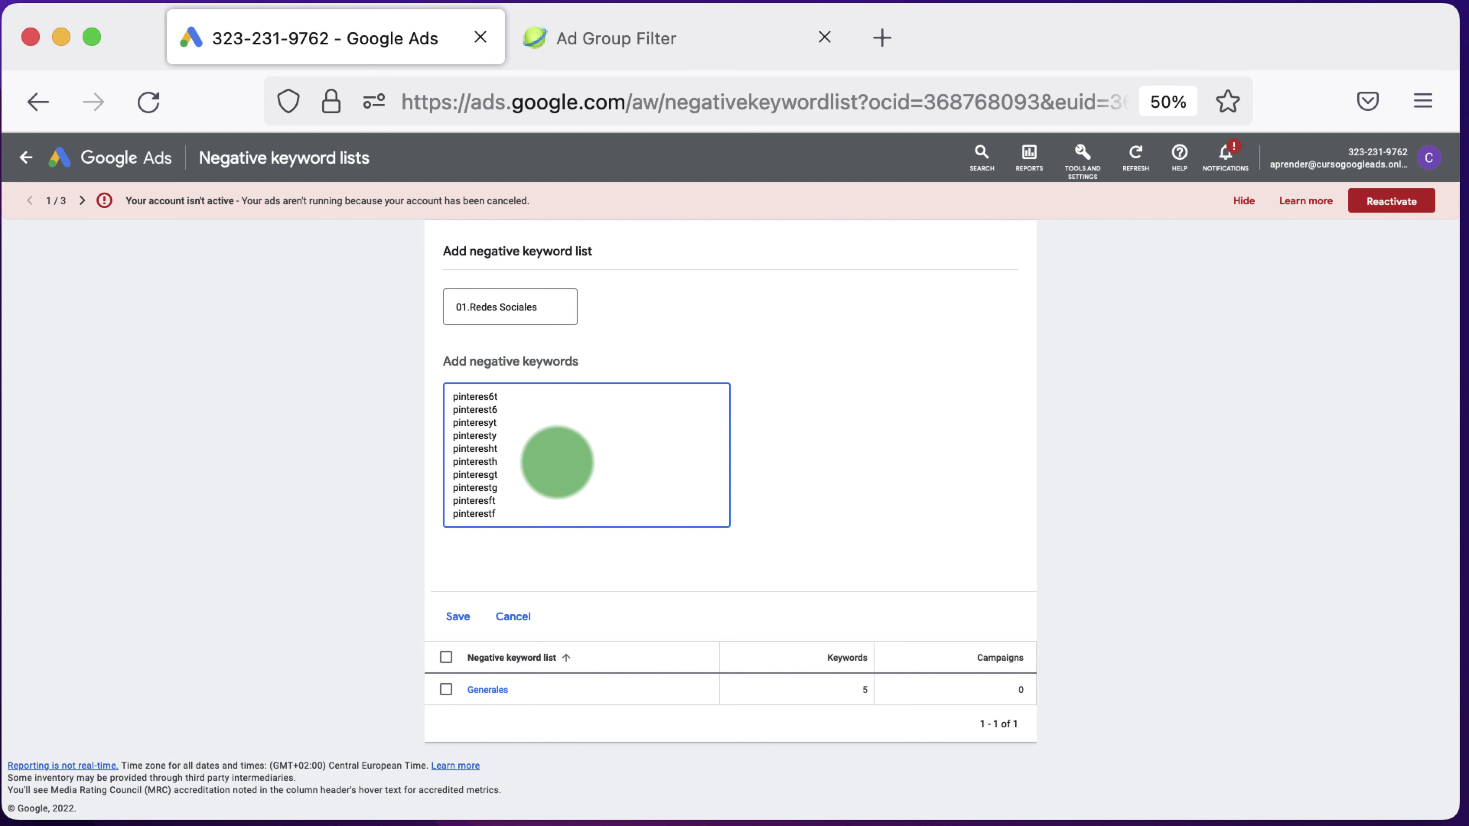
scroll(557, 463, down, 3)
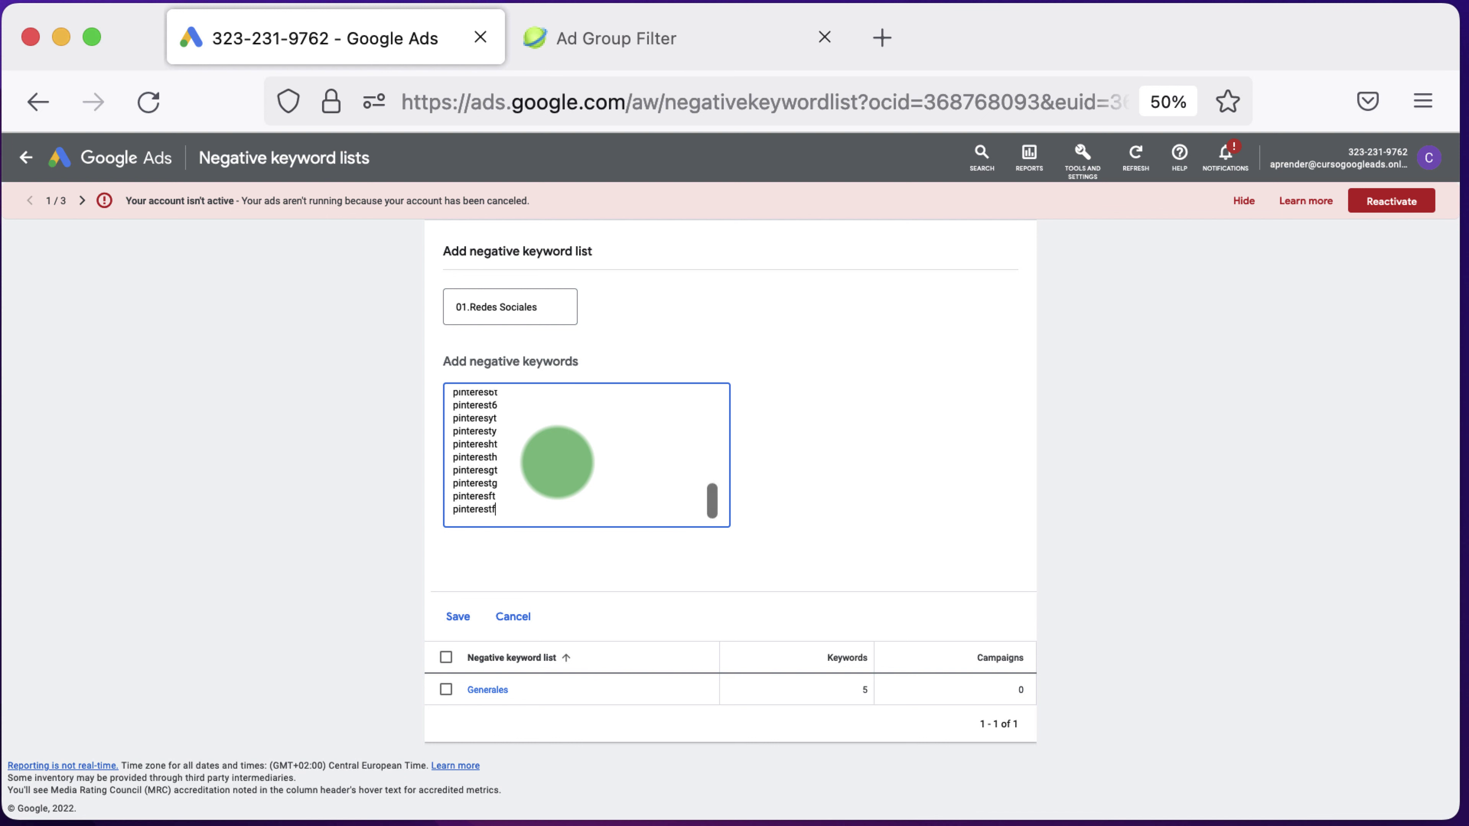
click(455, 618)
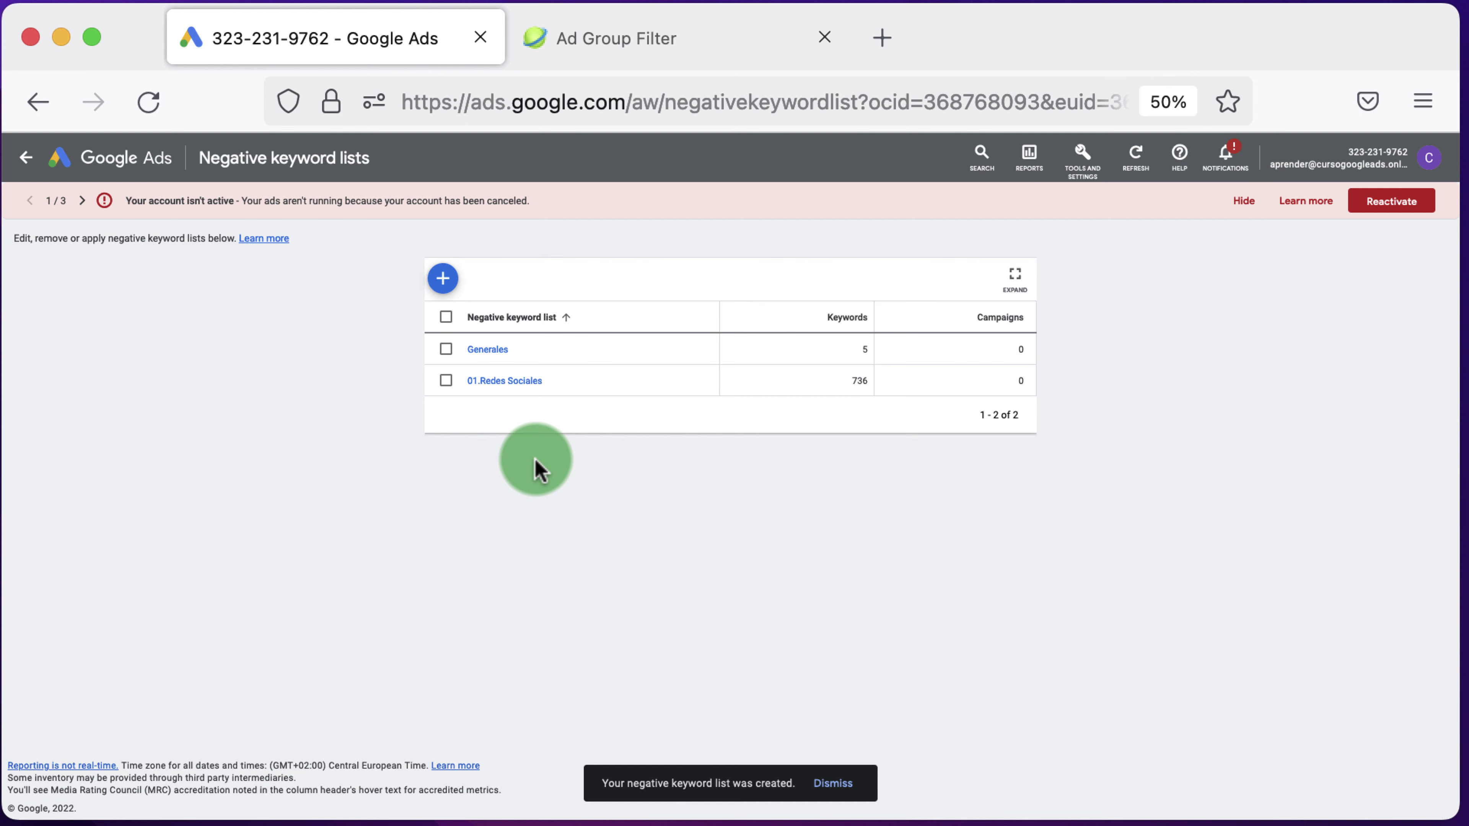
Step: Apply the 01.Redes Sociales negative keyword list to the campaign "Campaña Estructura Guitarras"
click(446, 381)
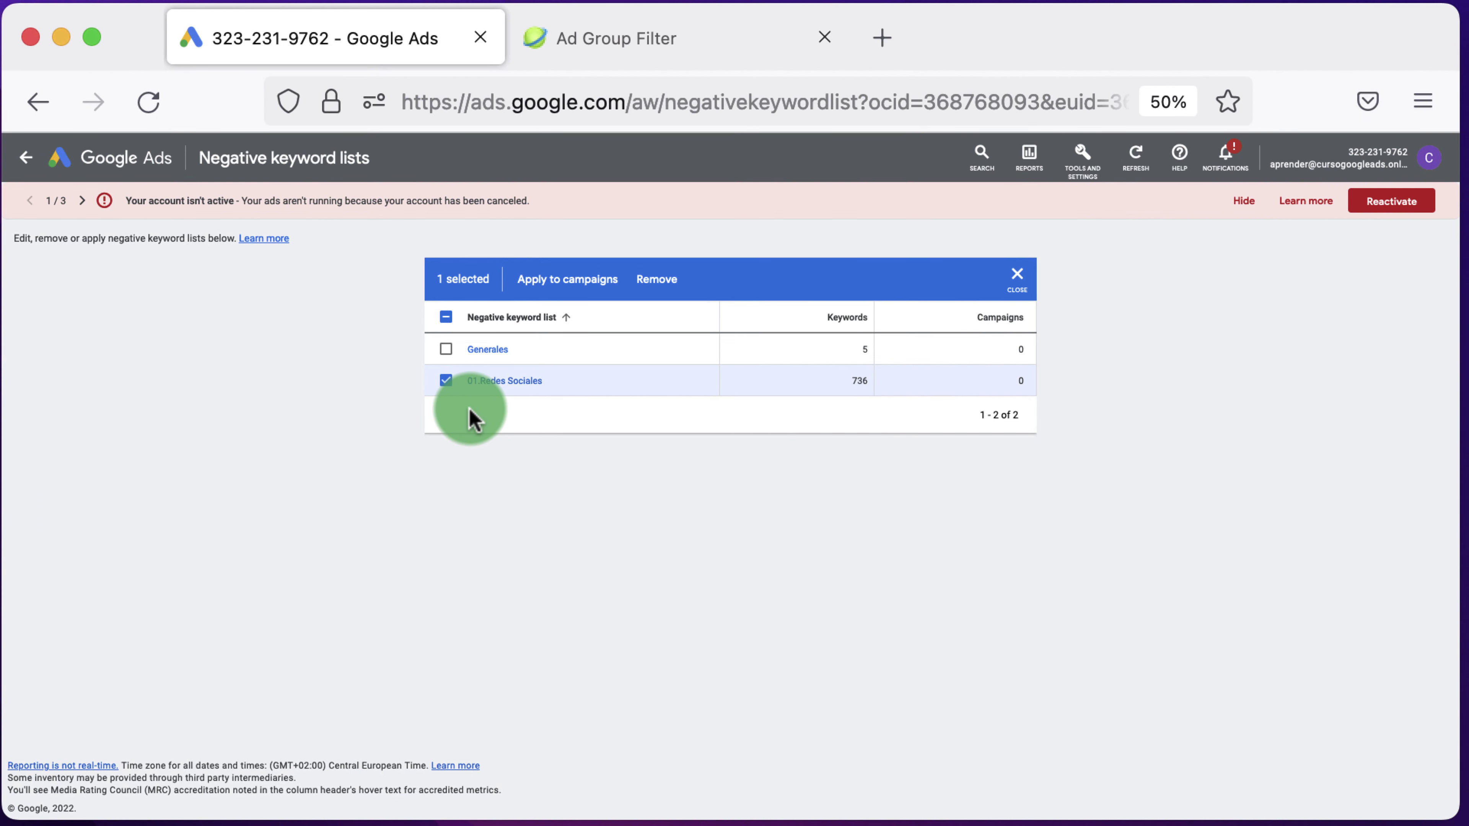
click(547, 283)
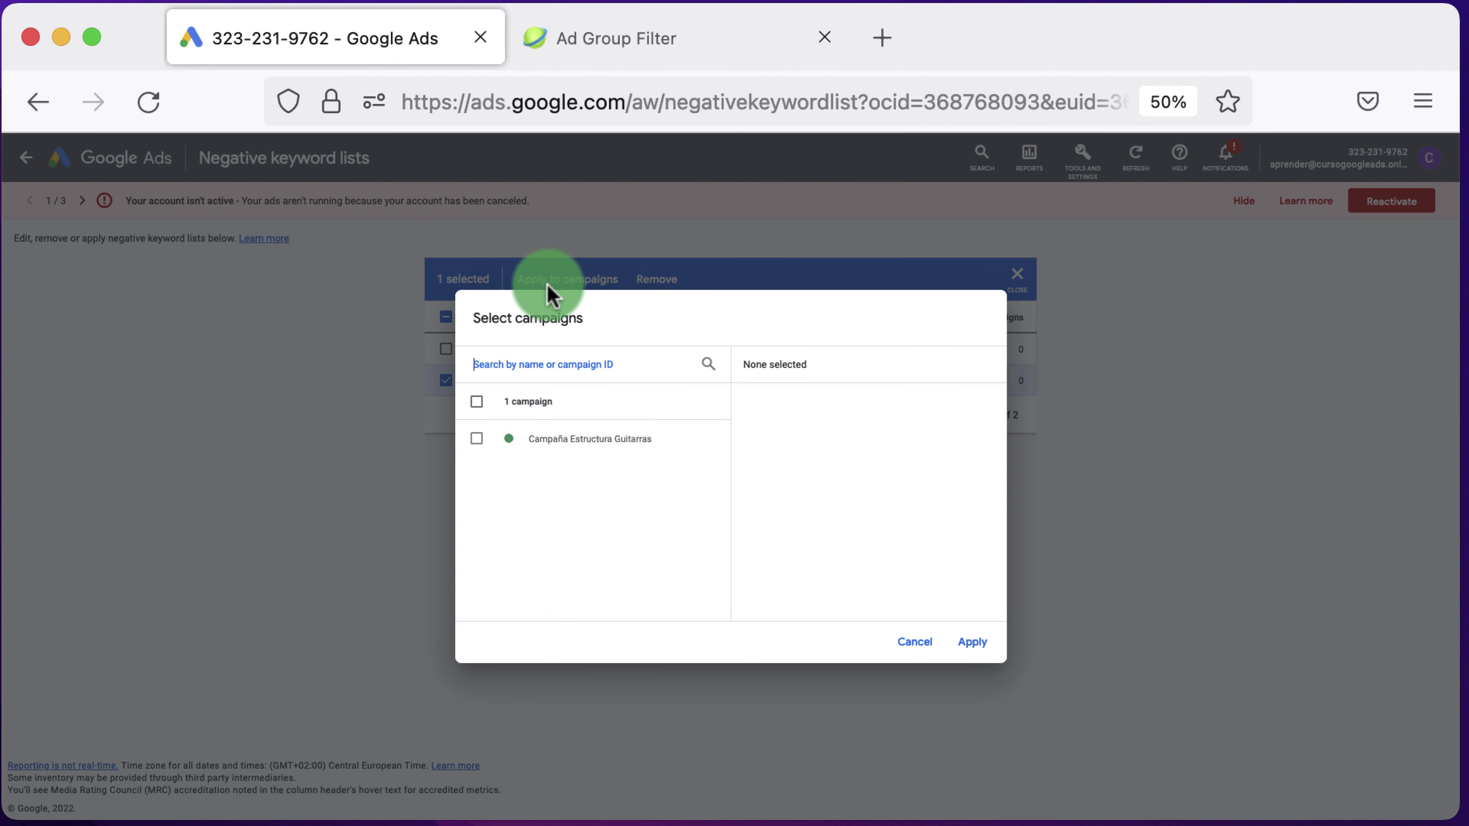
click(476, 440)
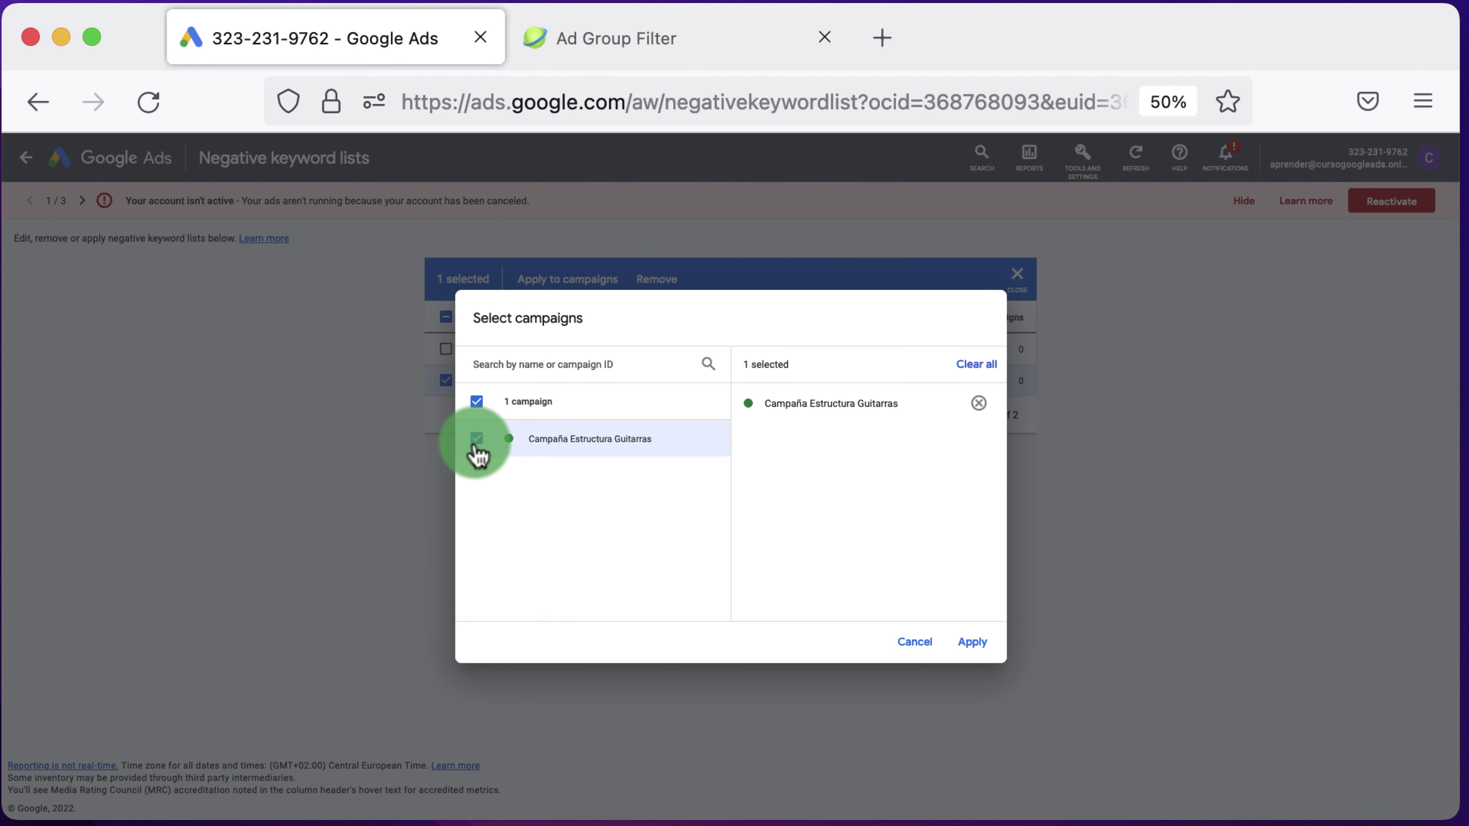
click(973, 642)
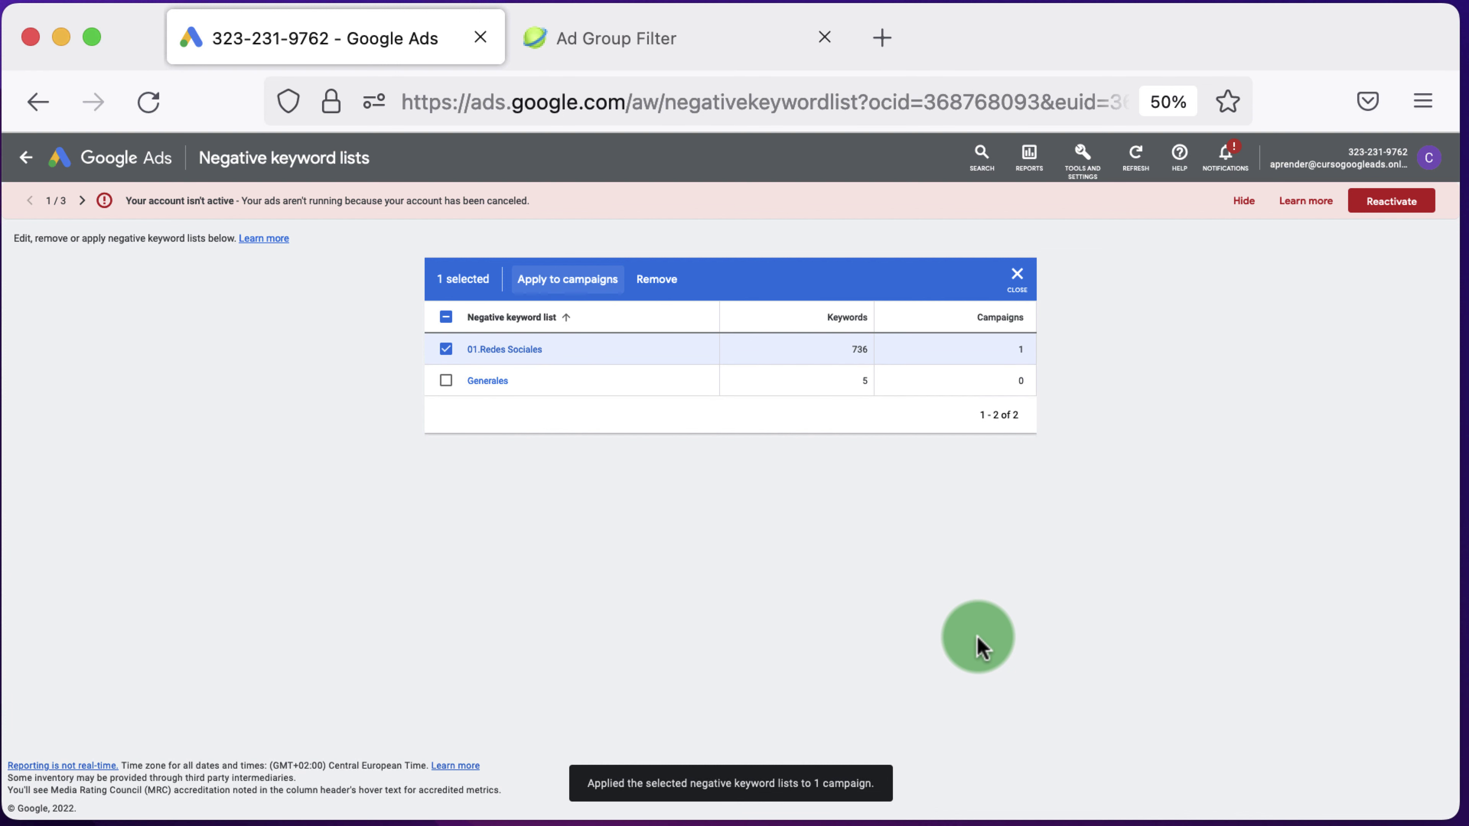
click(451, 354)
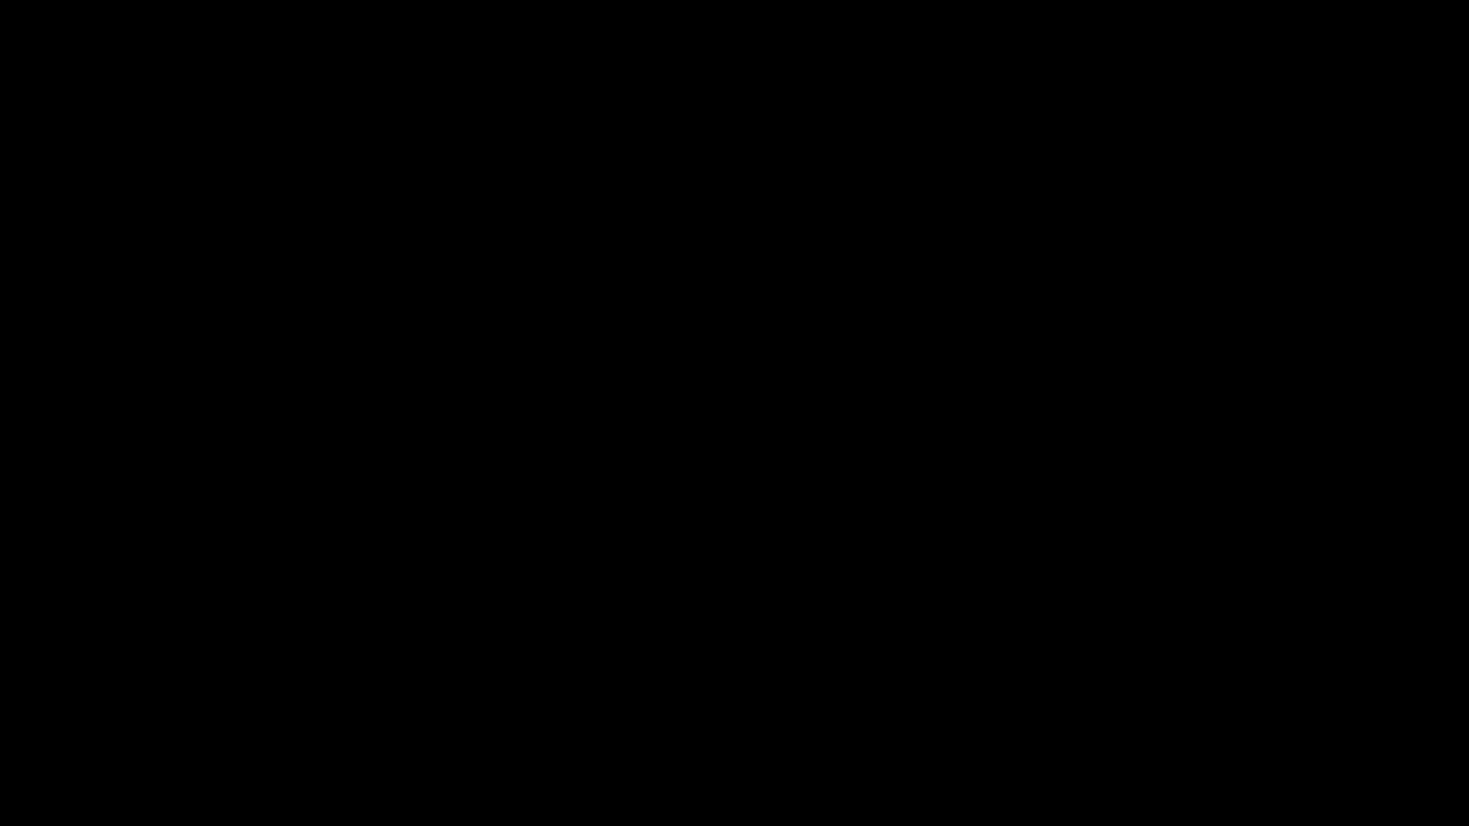
Step: Open the Campaigns table for all campaigns and start modifying its columns
click(23, 164)
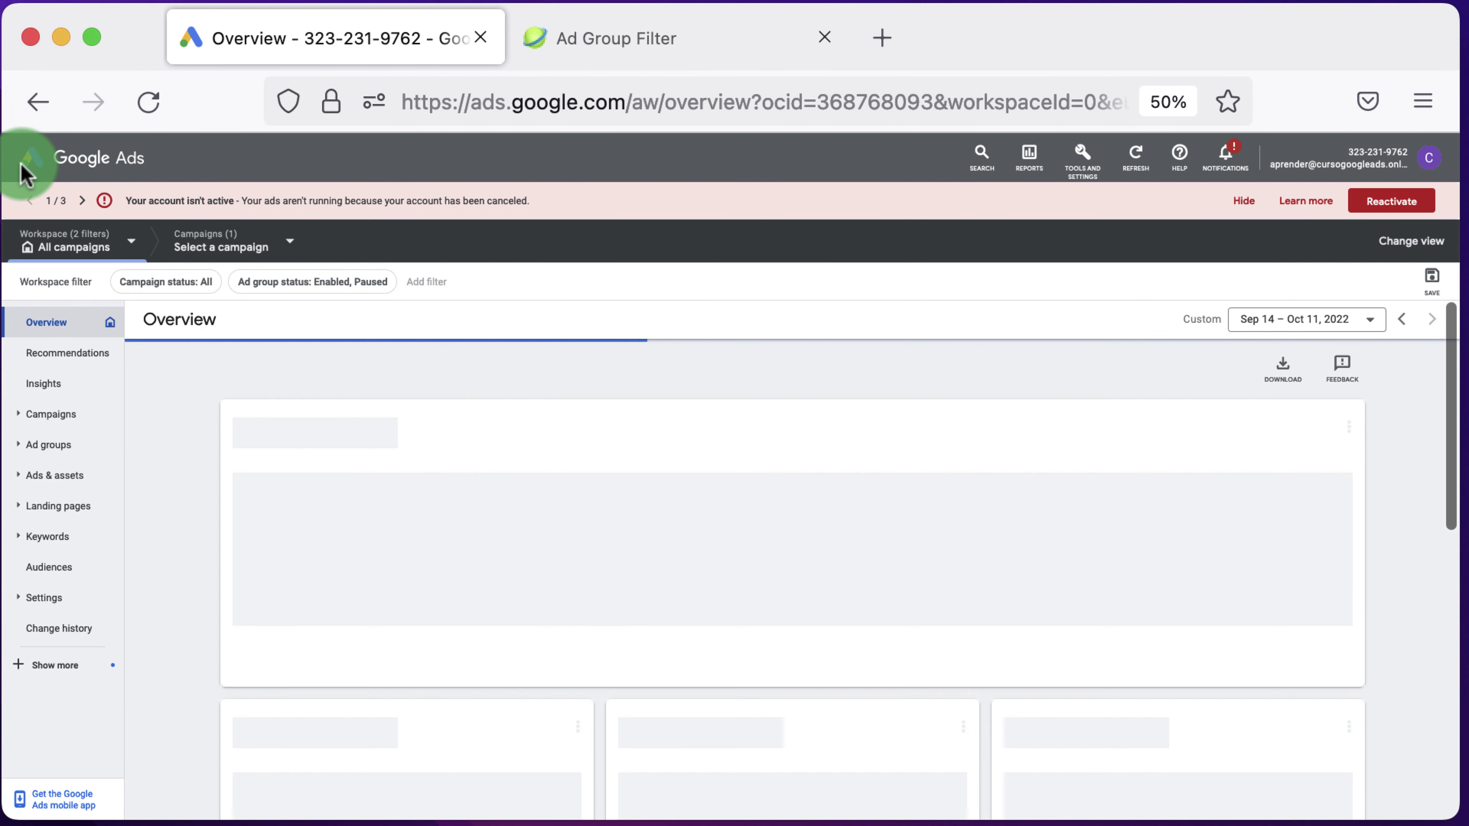
click(45, 431)
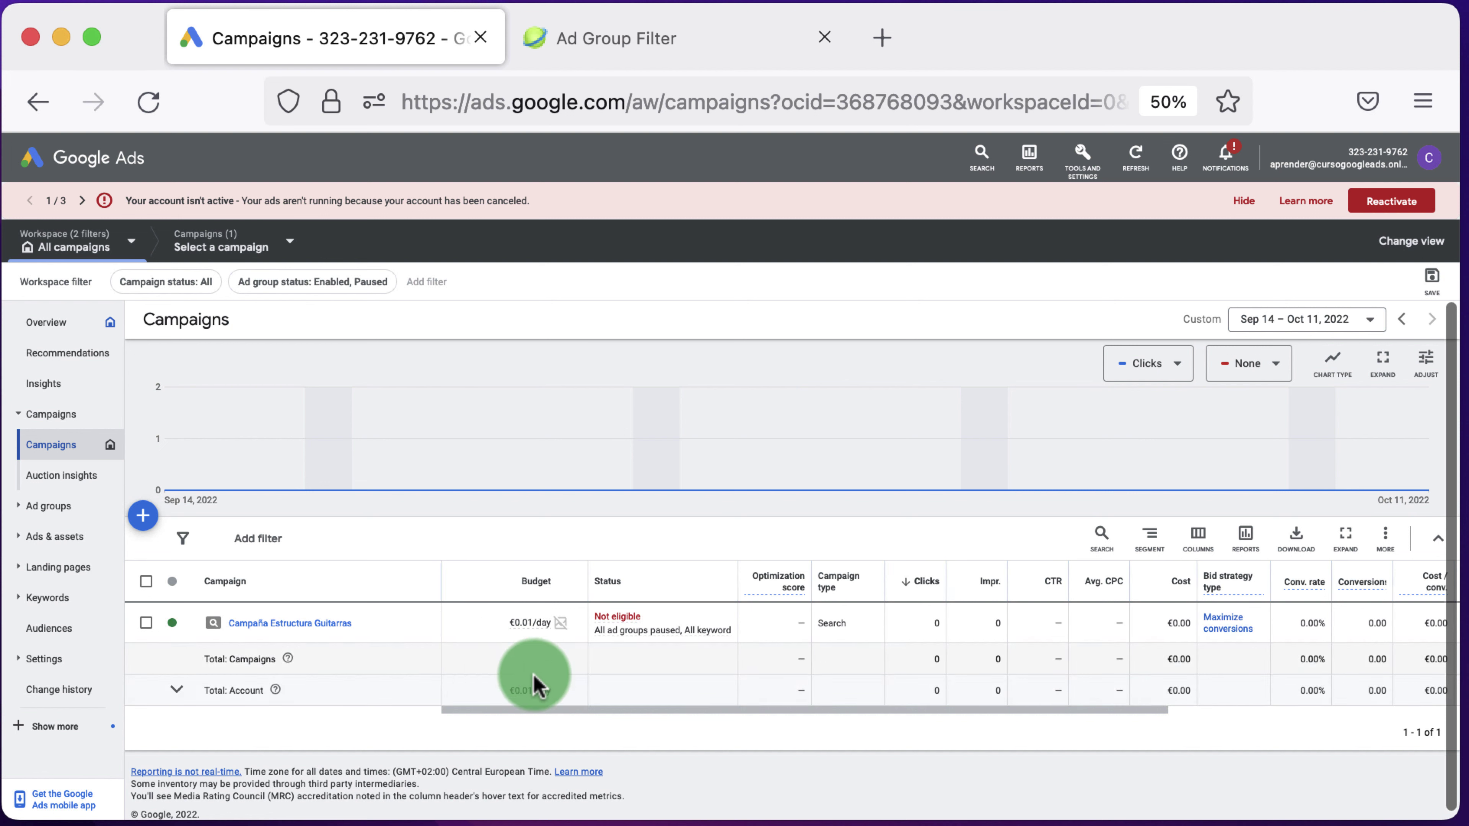
drag(906, 712, 1198, 718)
click(1200, 537)
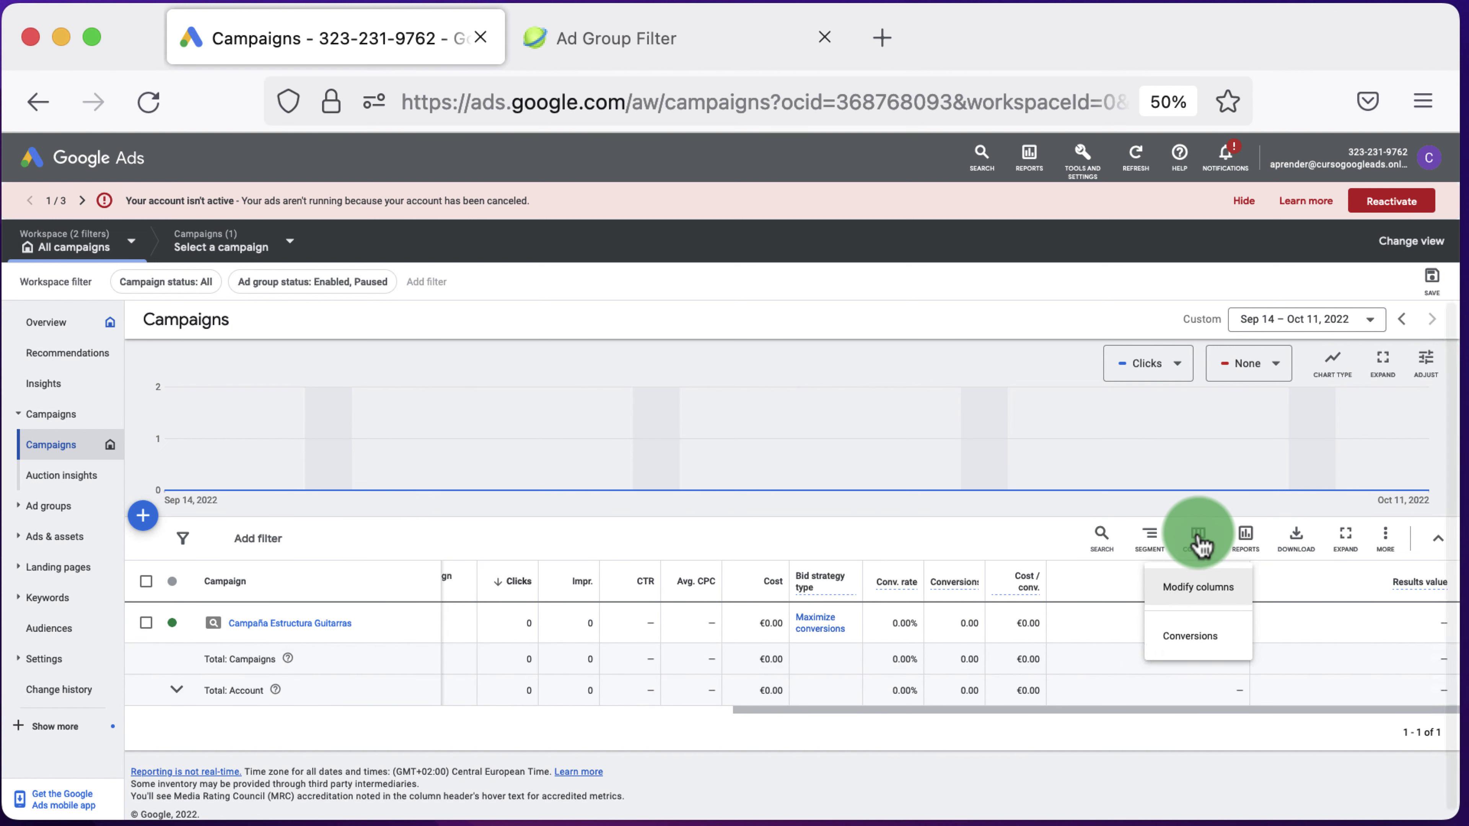
click(1208, 596)
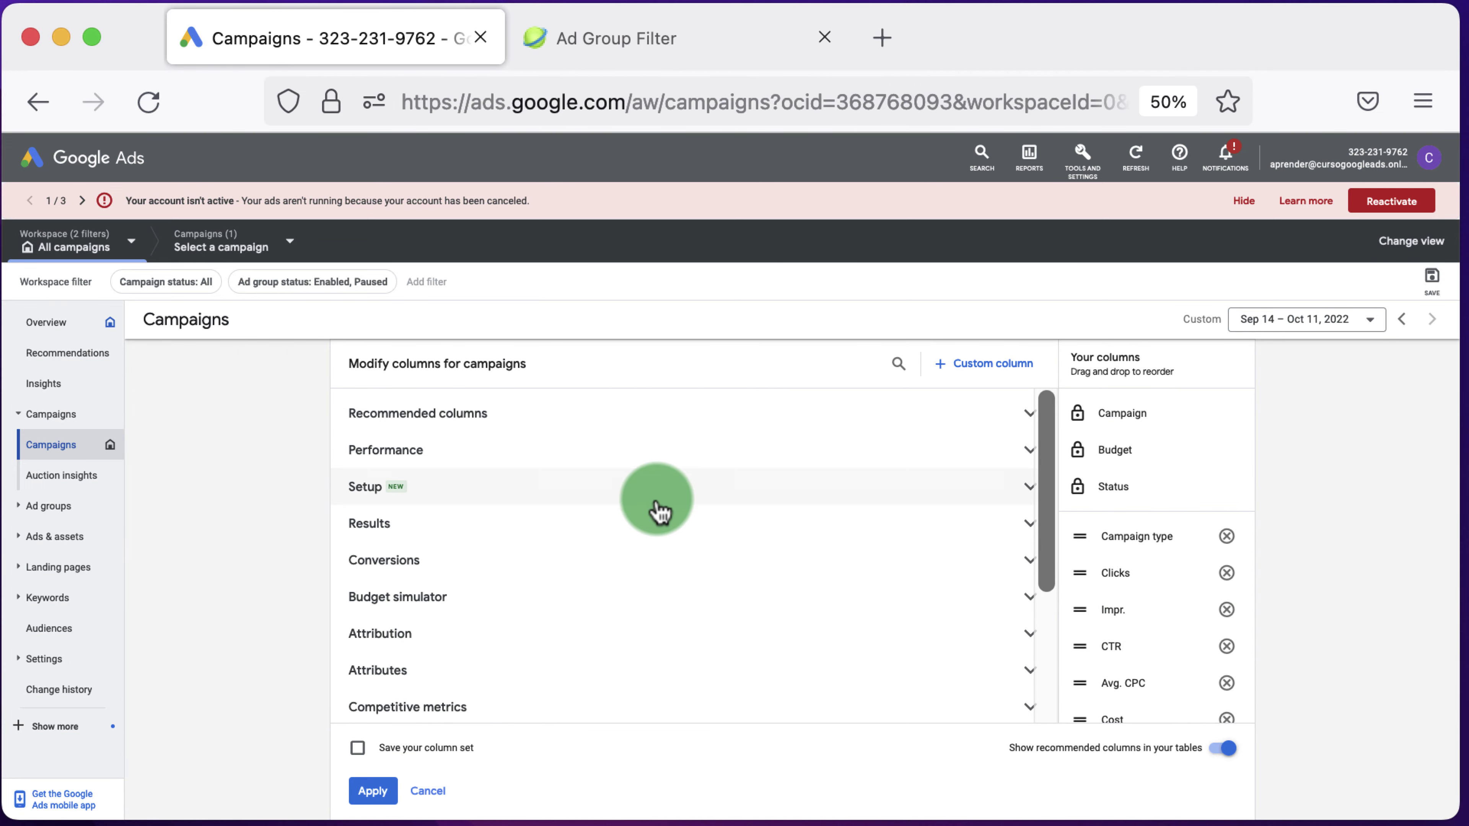
Step: Add the Negative keyword list column to the Campaigns table and apply the change
click(661, 487)
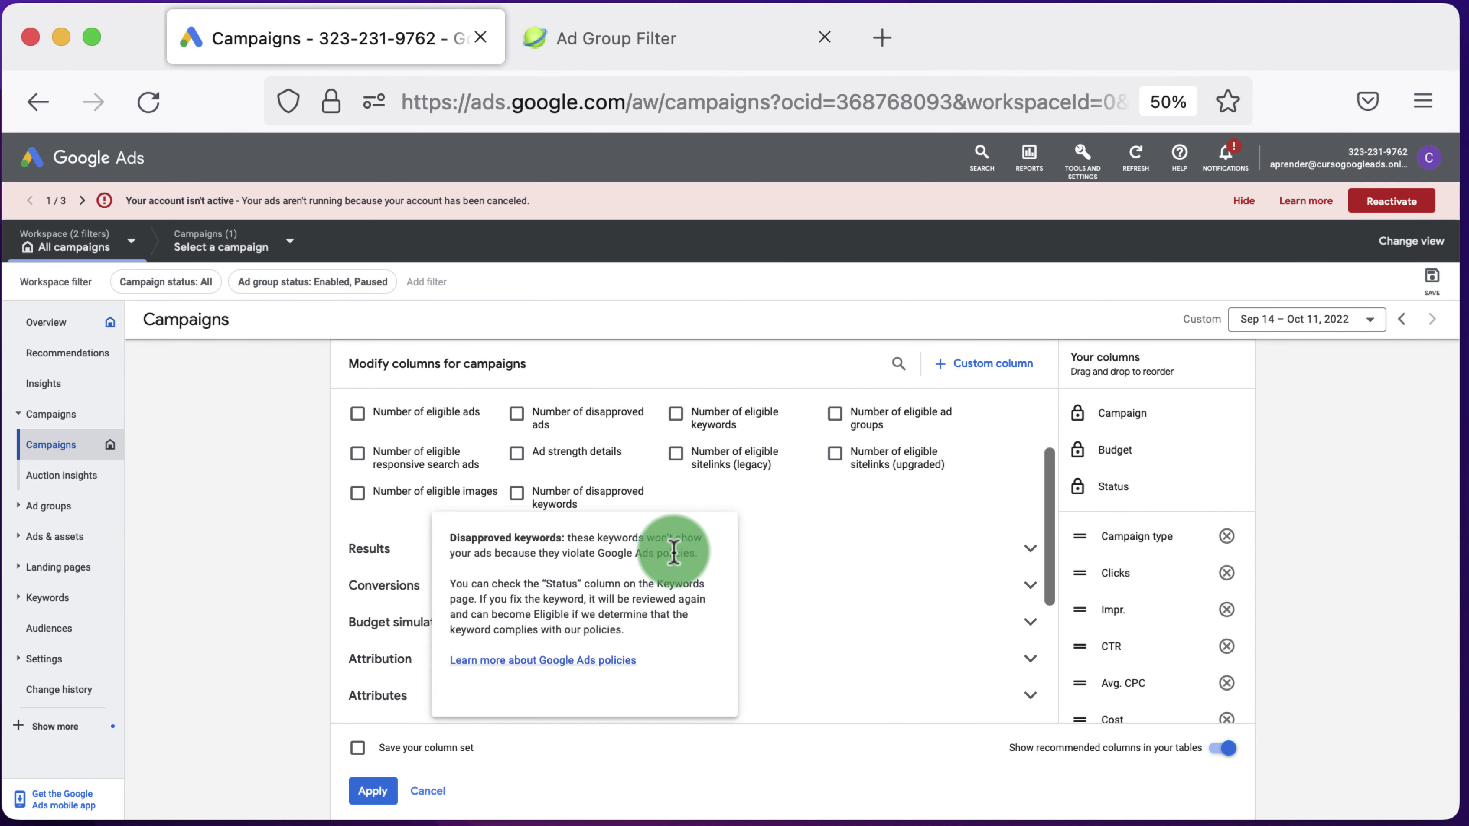
scroll(850, 546, up, 2)
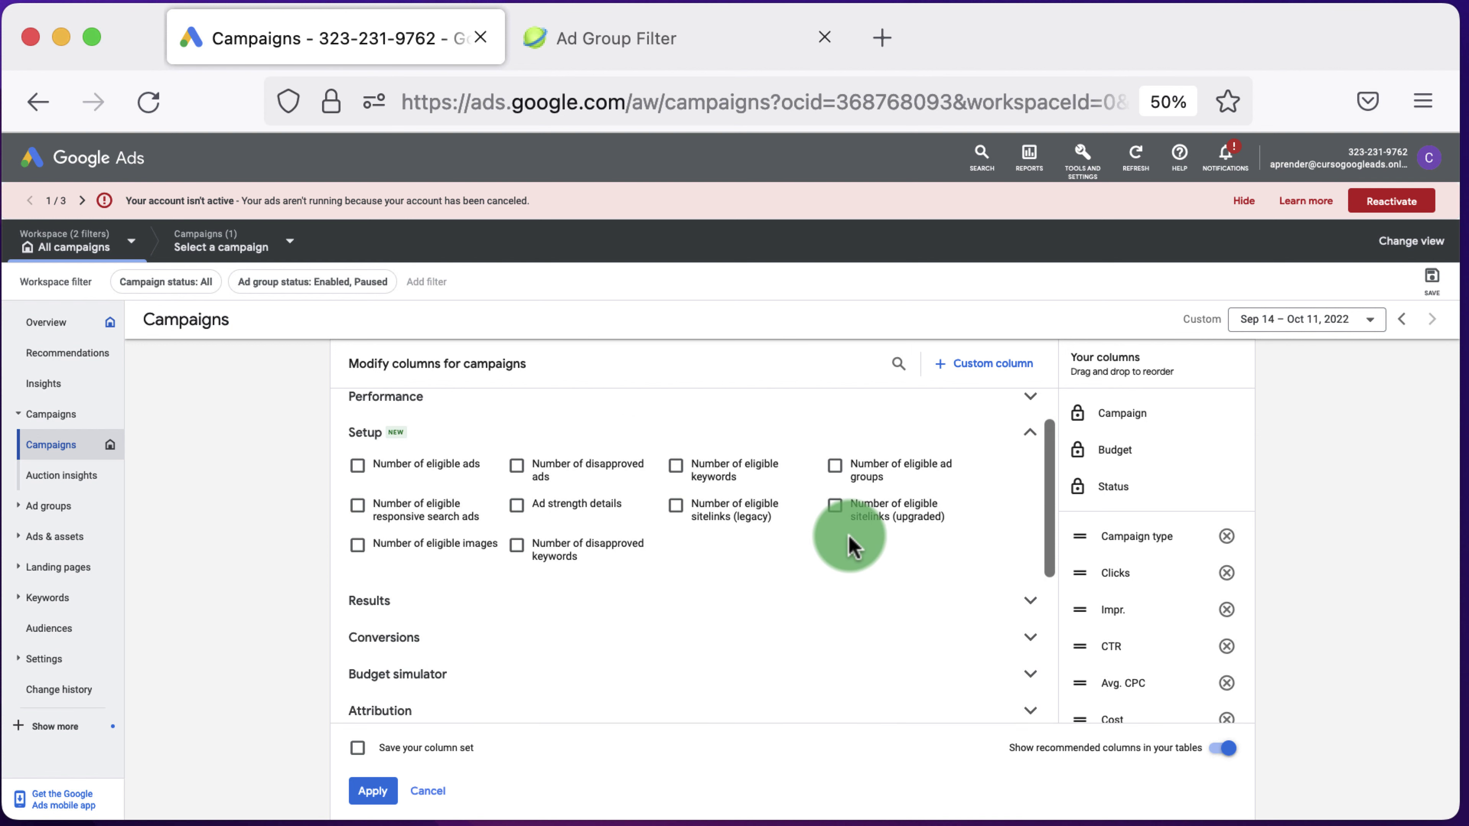
scroll(850, 547, up, 2)
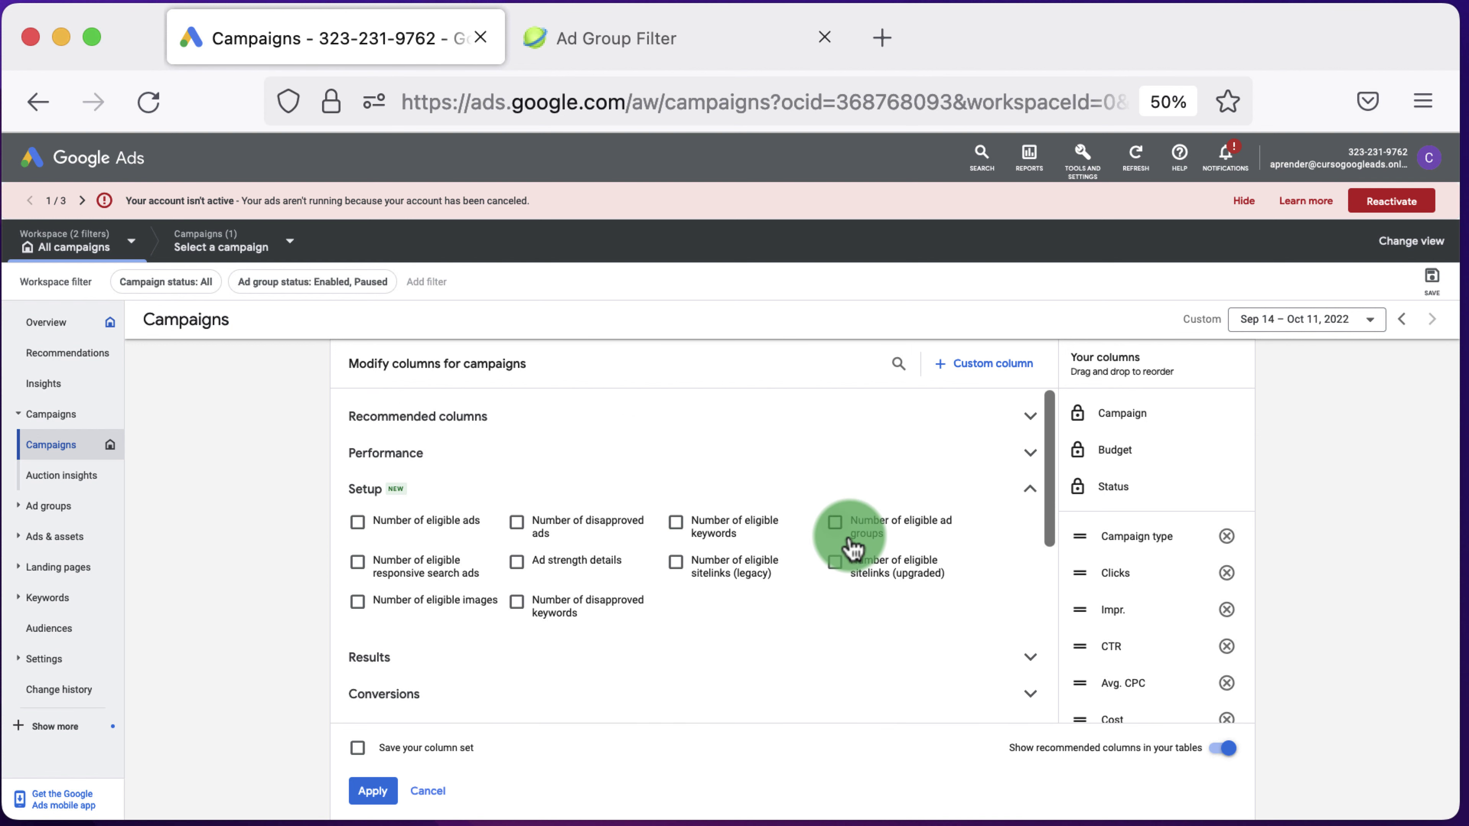
click(609, 495)
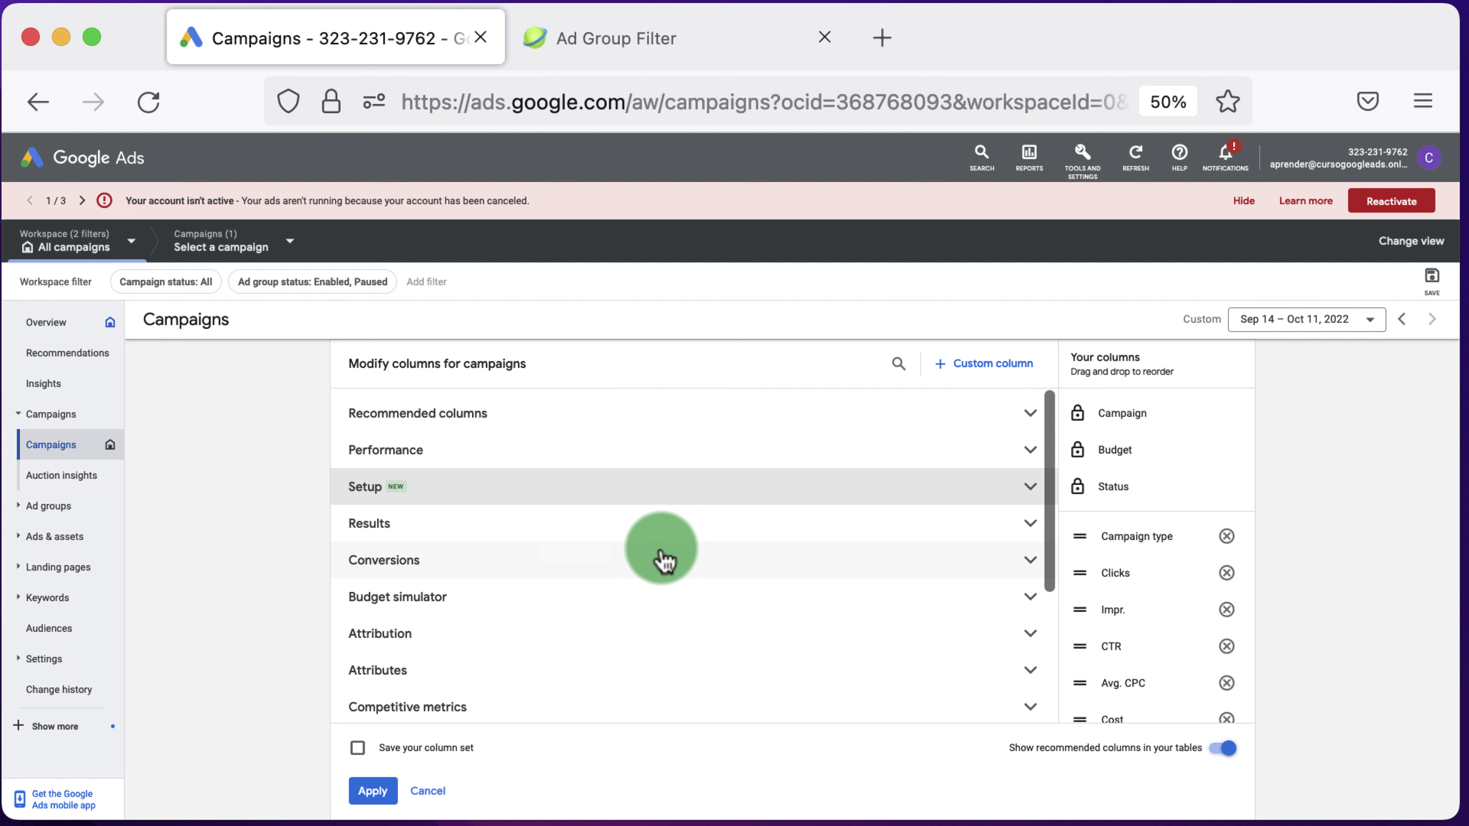
click(897, 363)
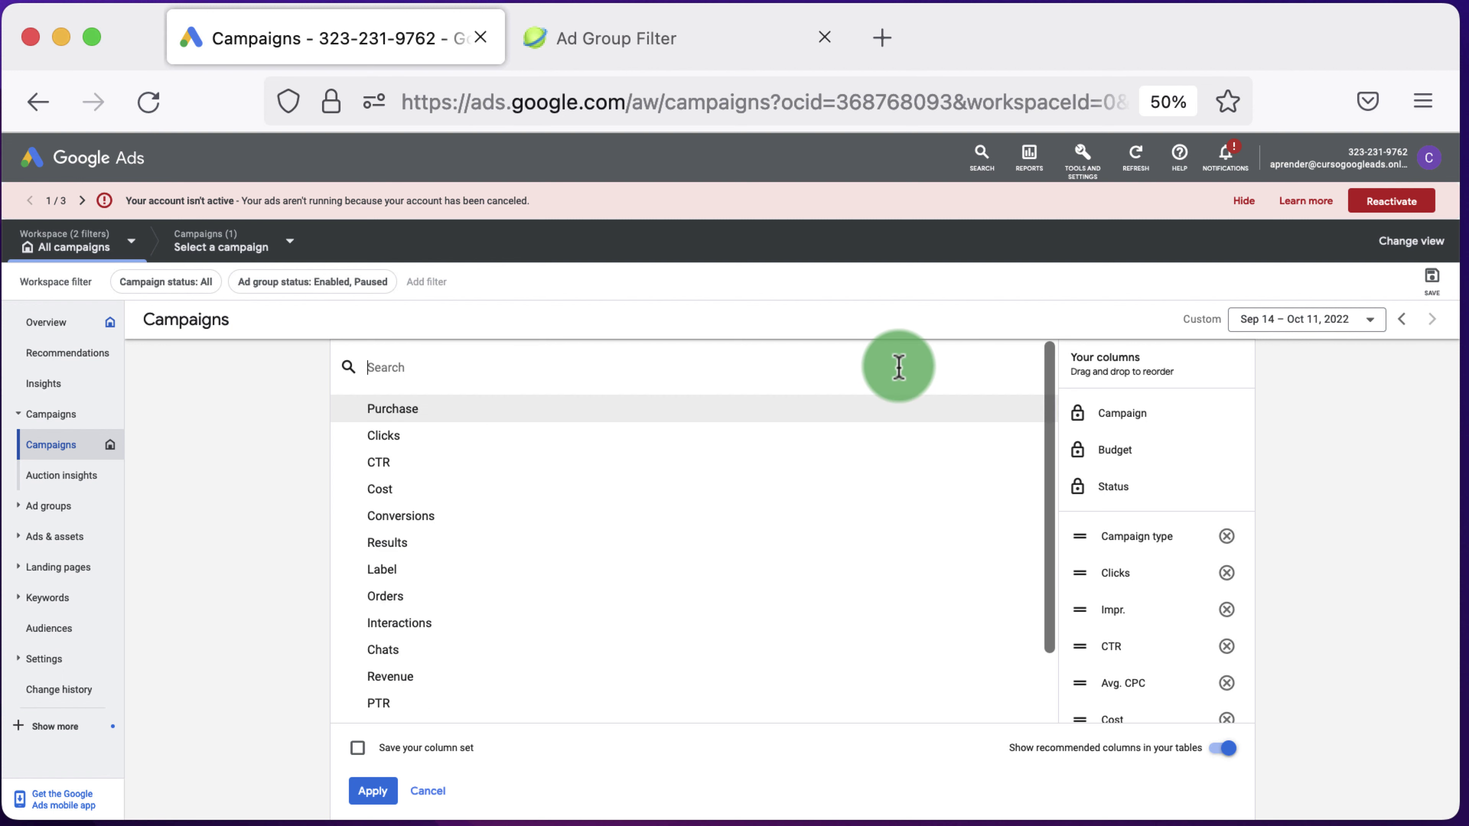
text(ne)
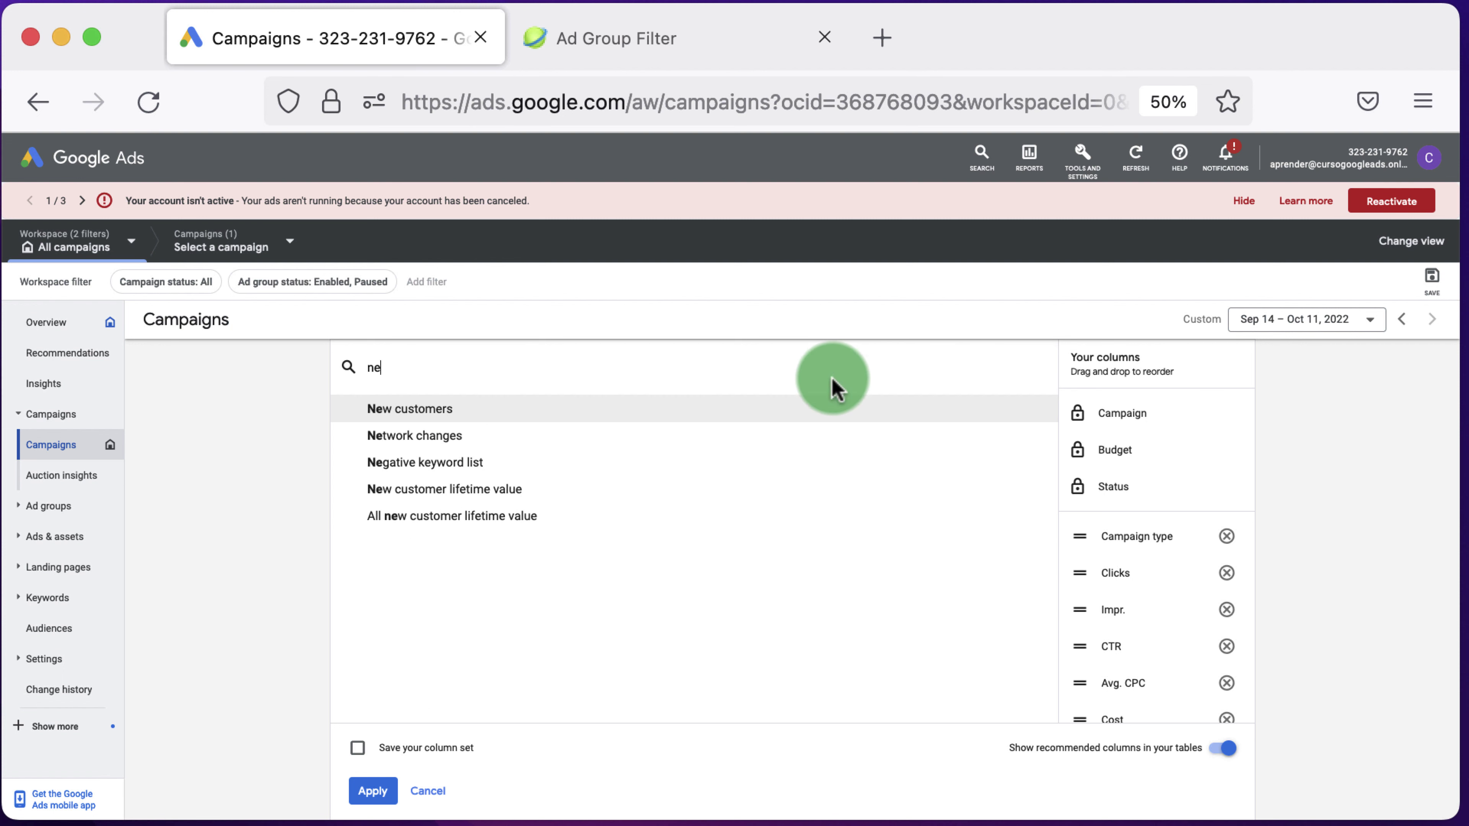
click(419, 466)
click(382, 796)
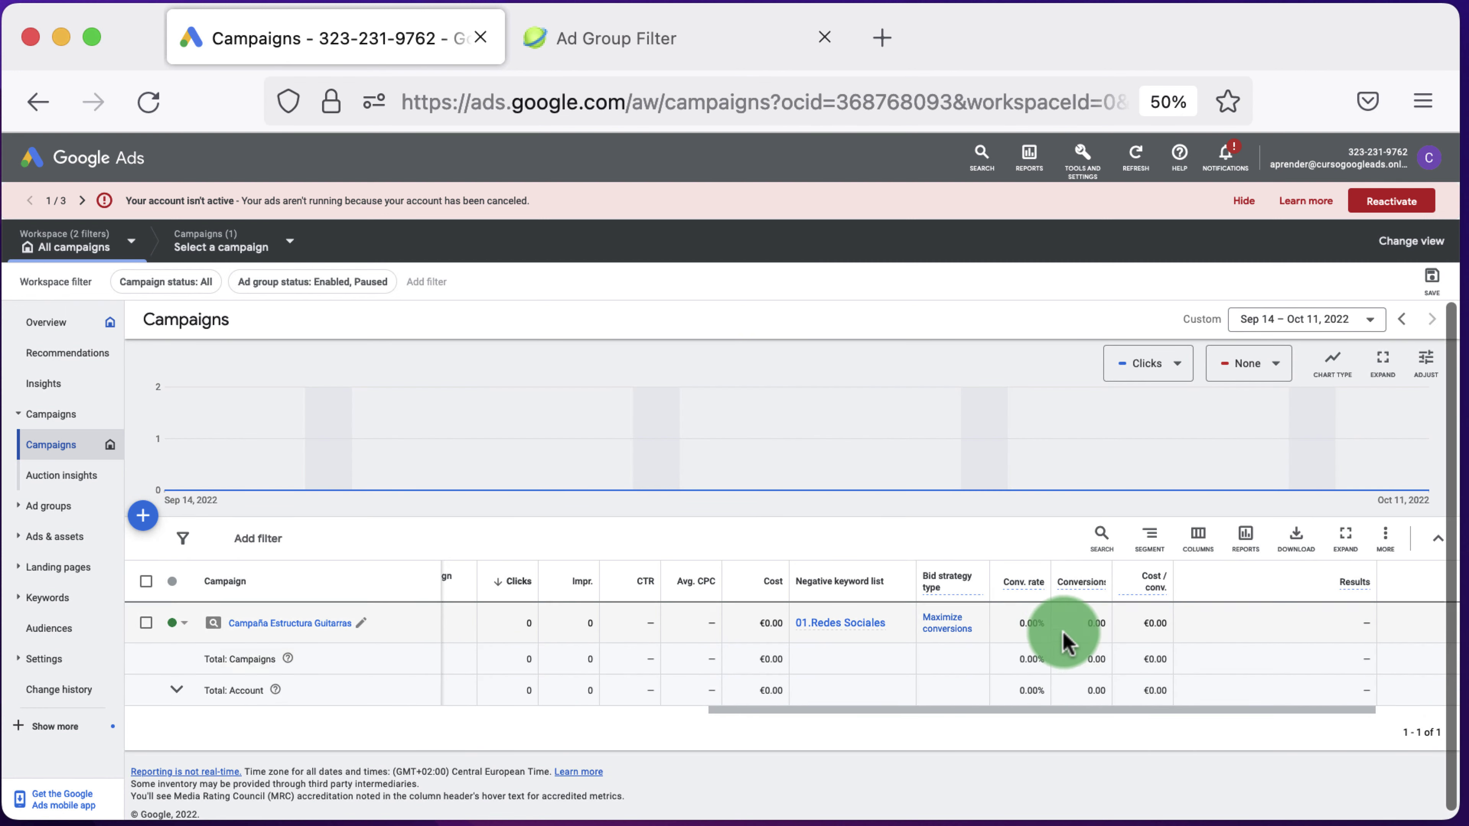
Step: Copy and paste the campaign "Campaña Estructura Guitarras", let the update run in the background, and clear the campaign selection
scroll(1067, 640, right, 3)
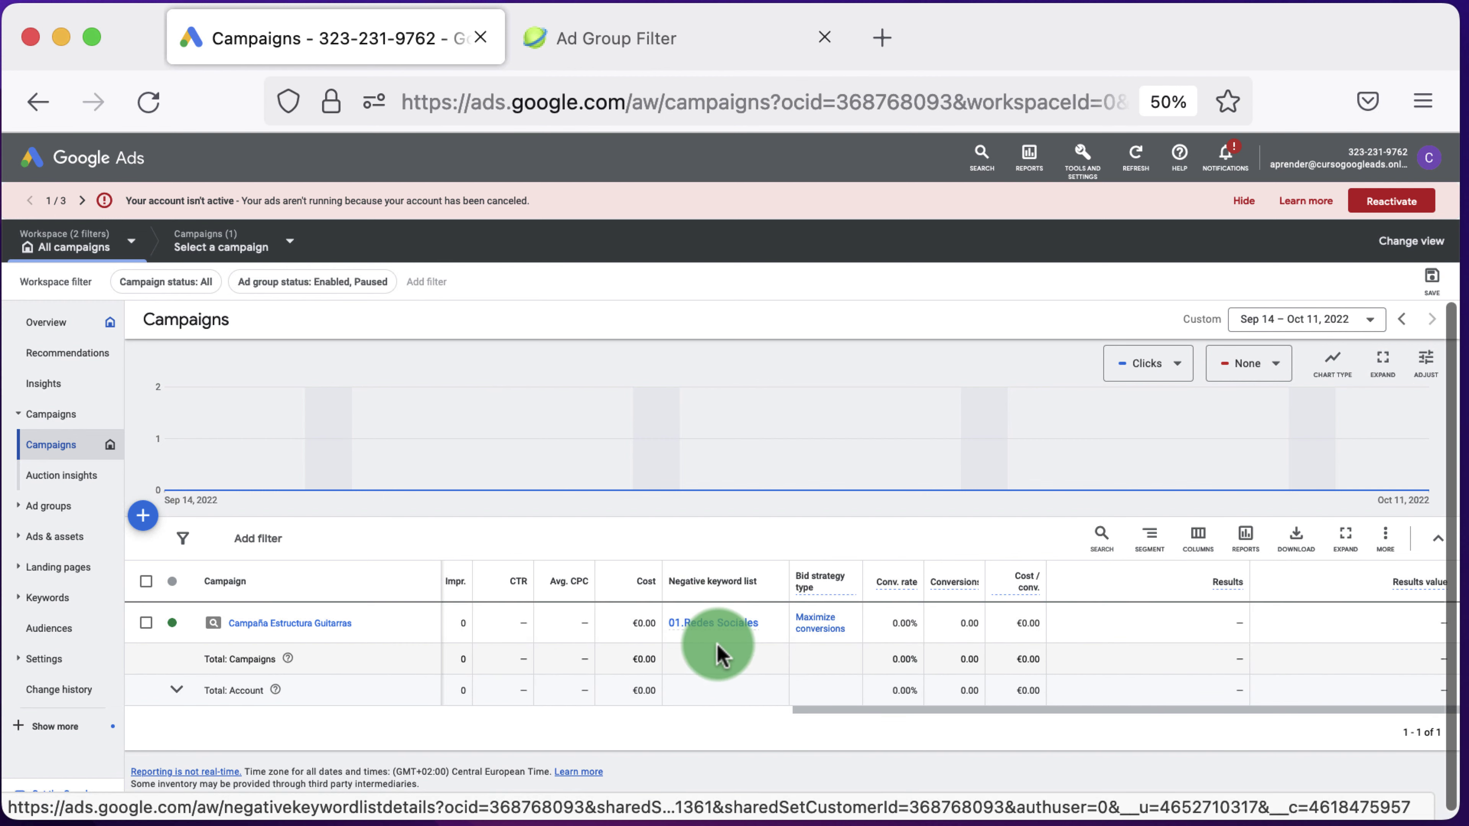
scroll(714, 636, left, 5)
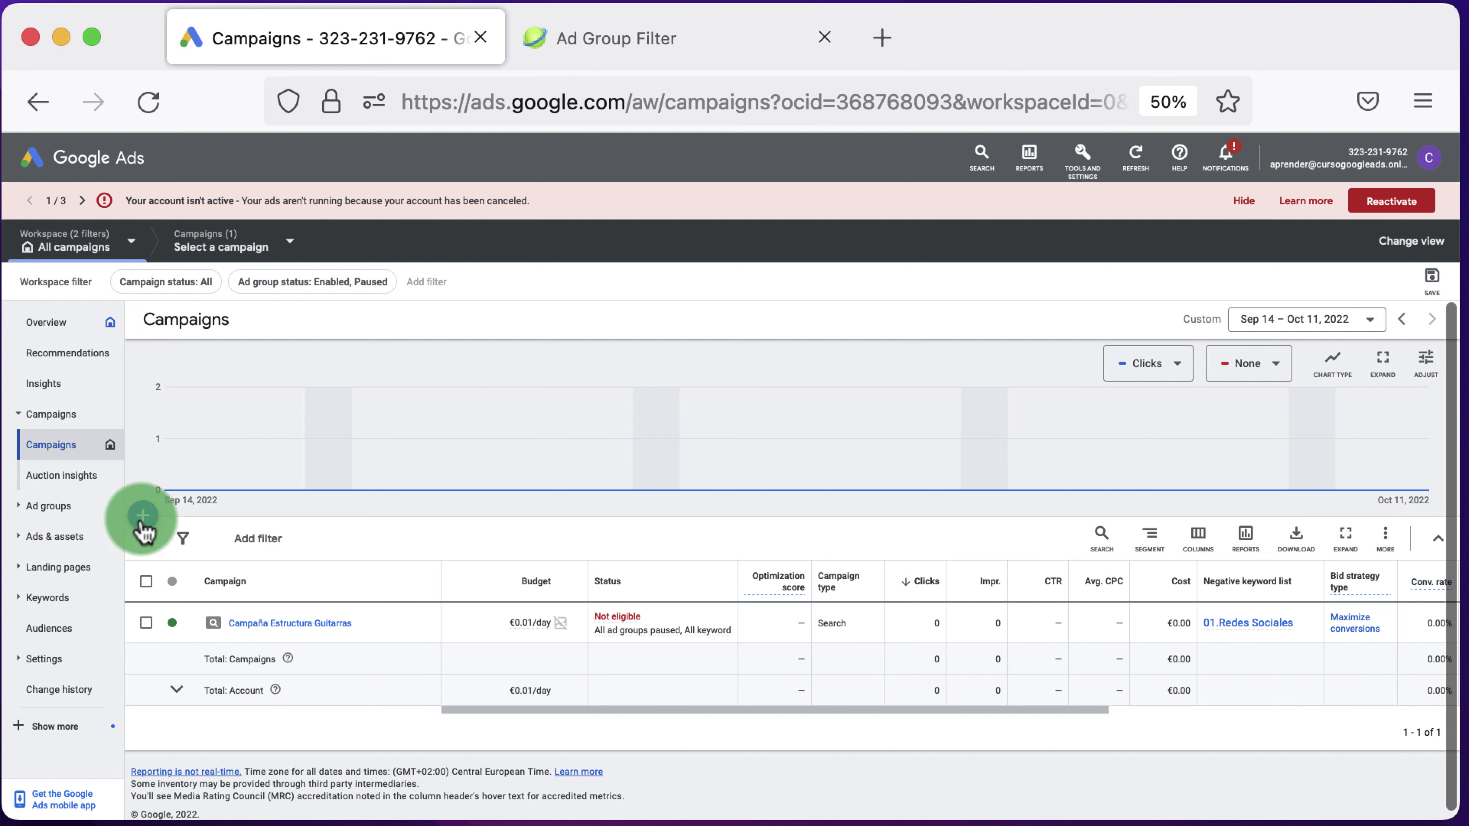
click(146, 623)
key(super+c)
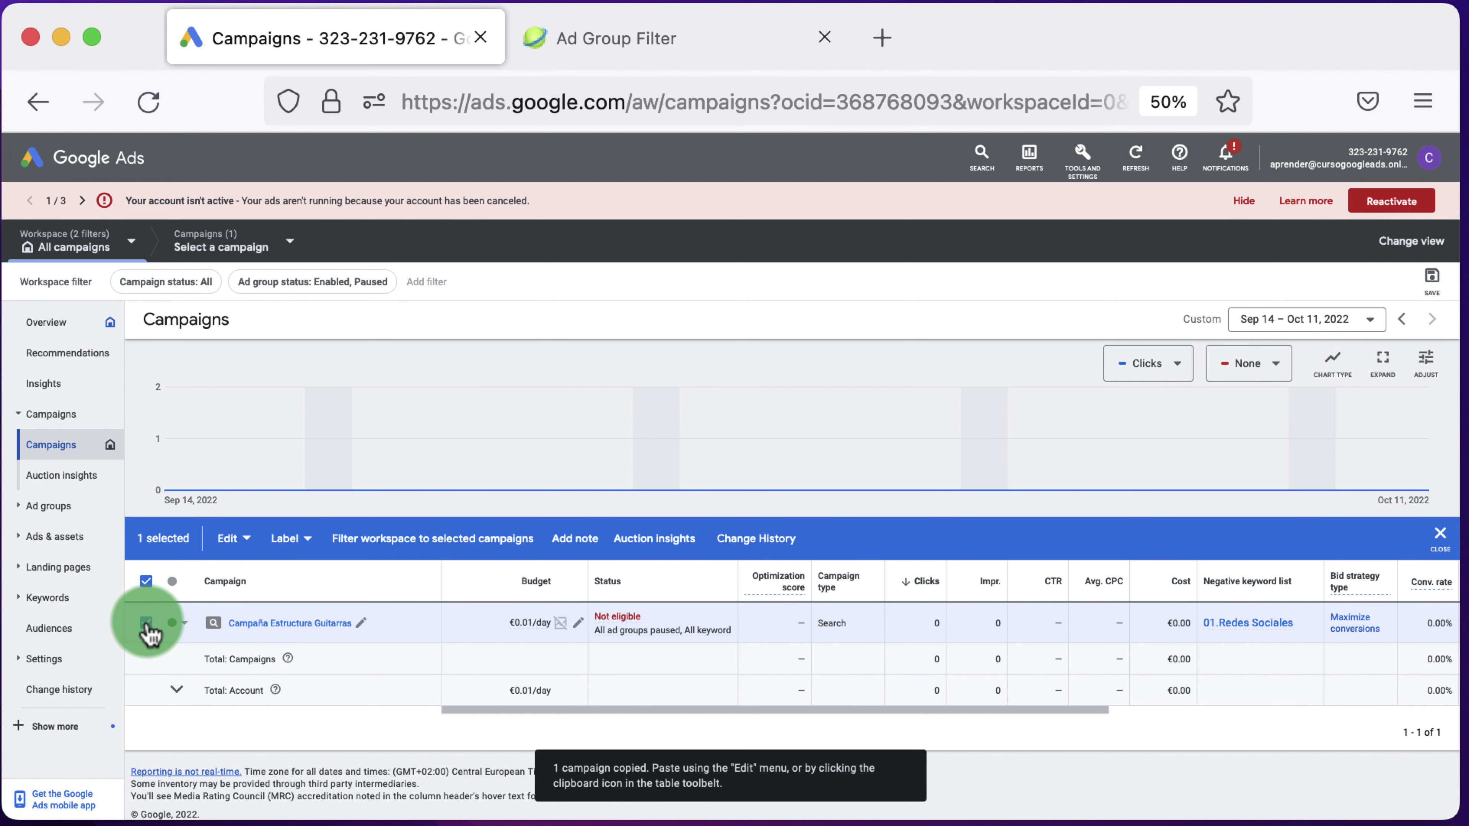
click(224, 541)
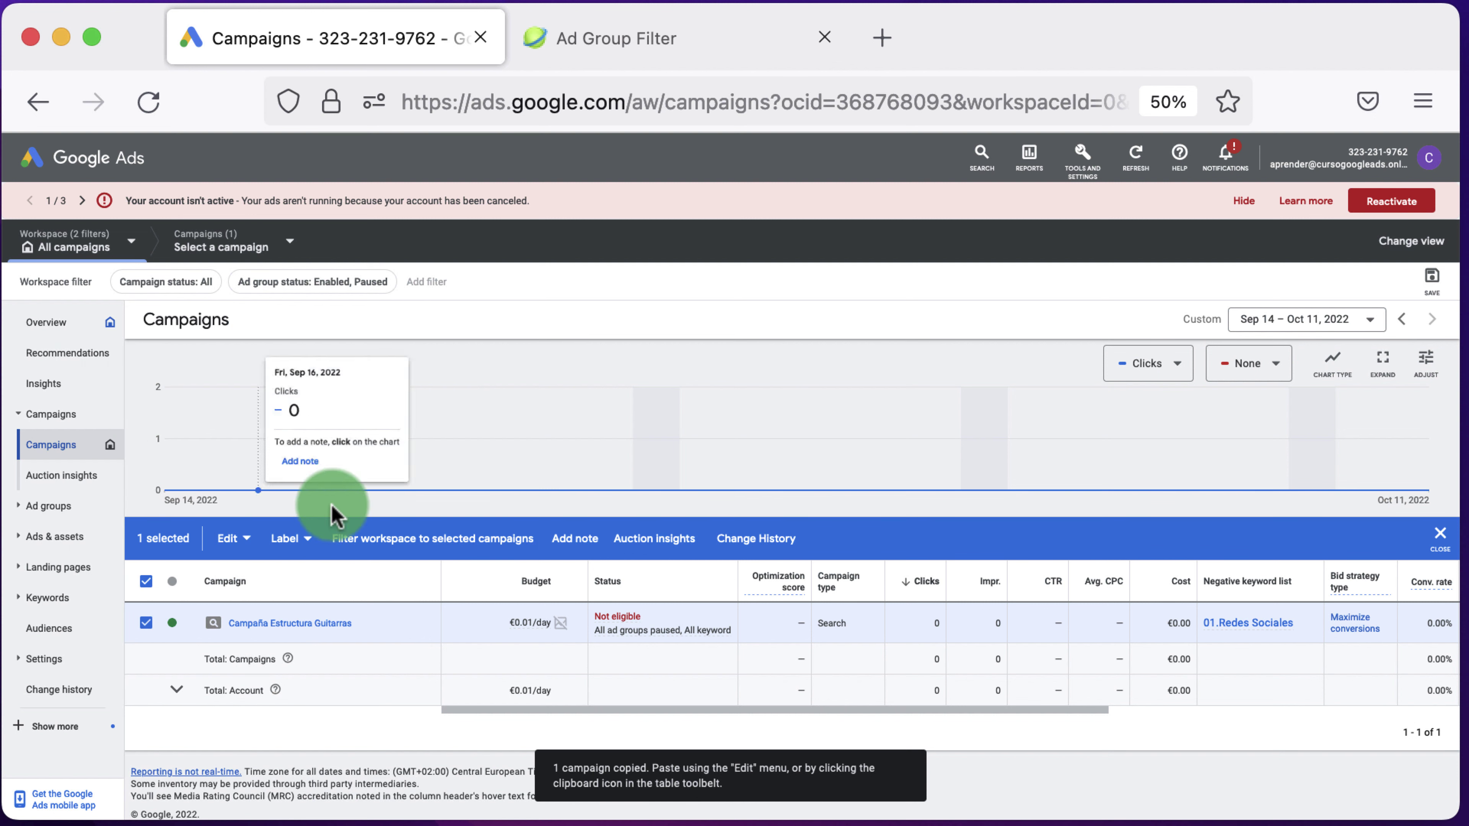
click(167, 564)
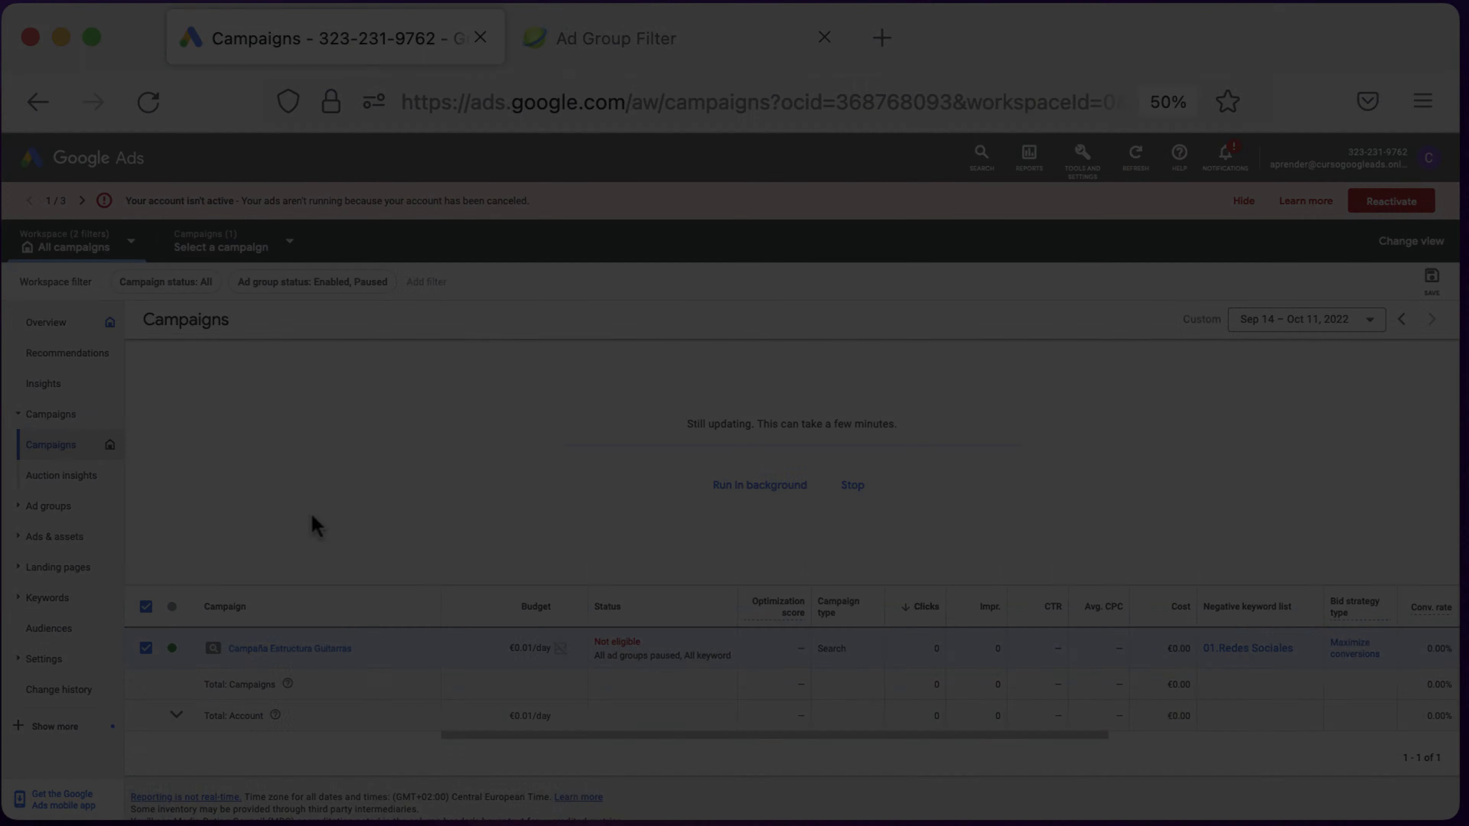
click(735, 487)
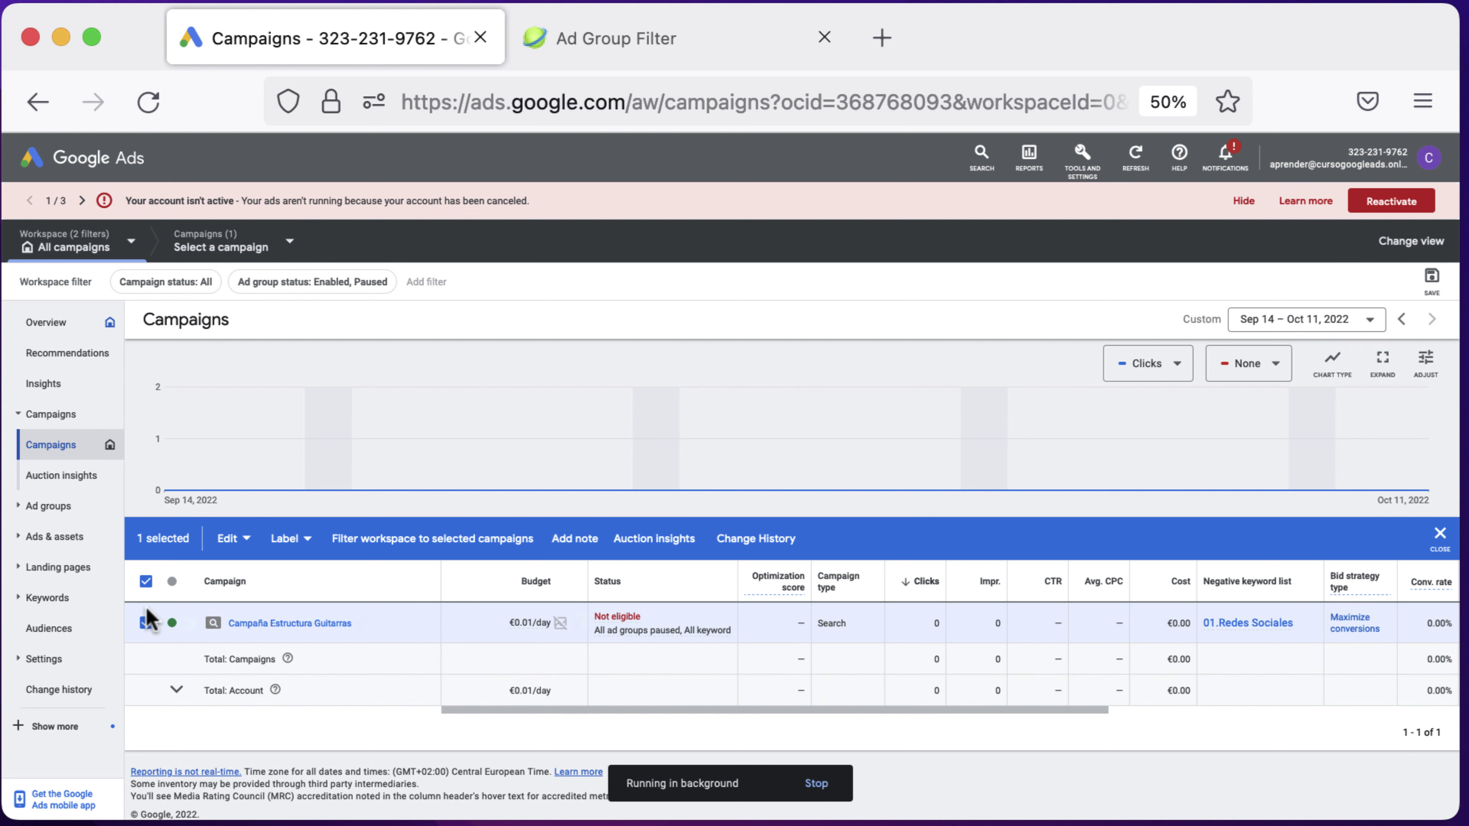
click(146, 582)
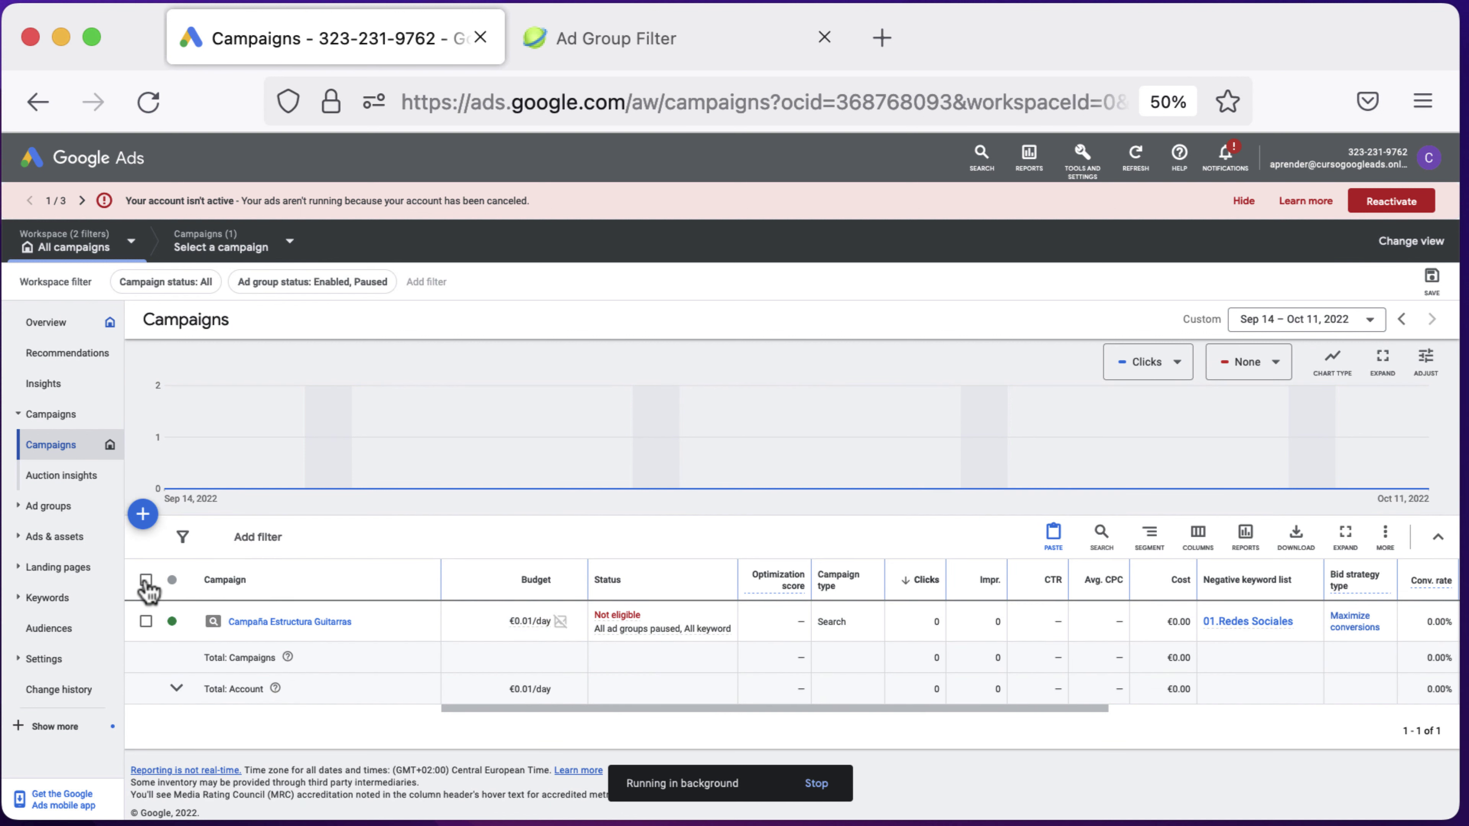
Step: Go to the shared library's negative keyword lists and start adding a new list
mouse_move(891, 408)
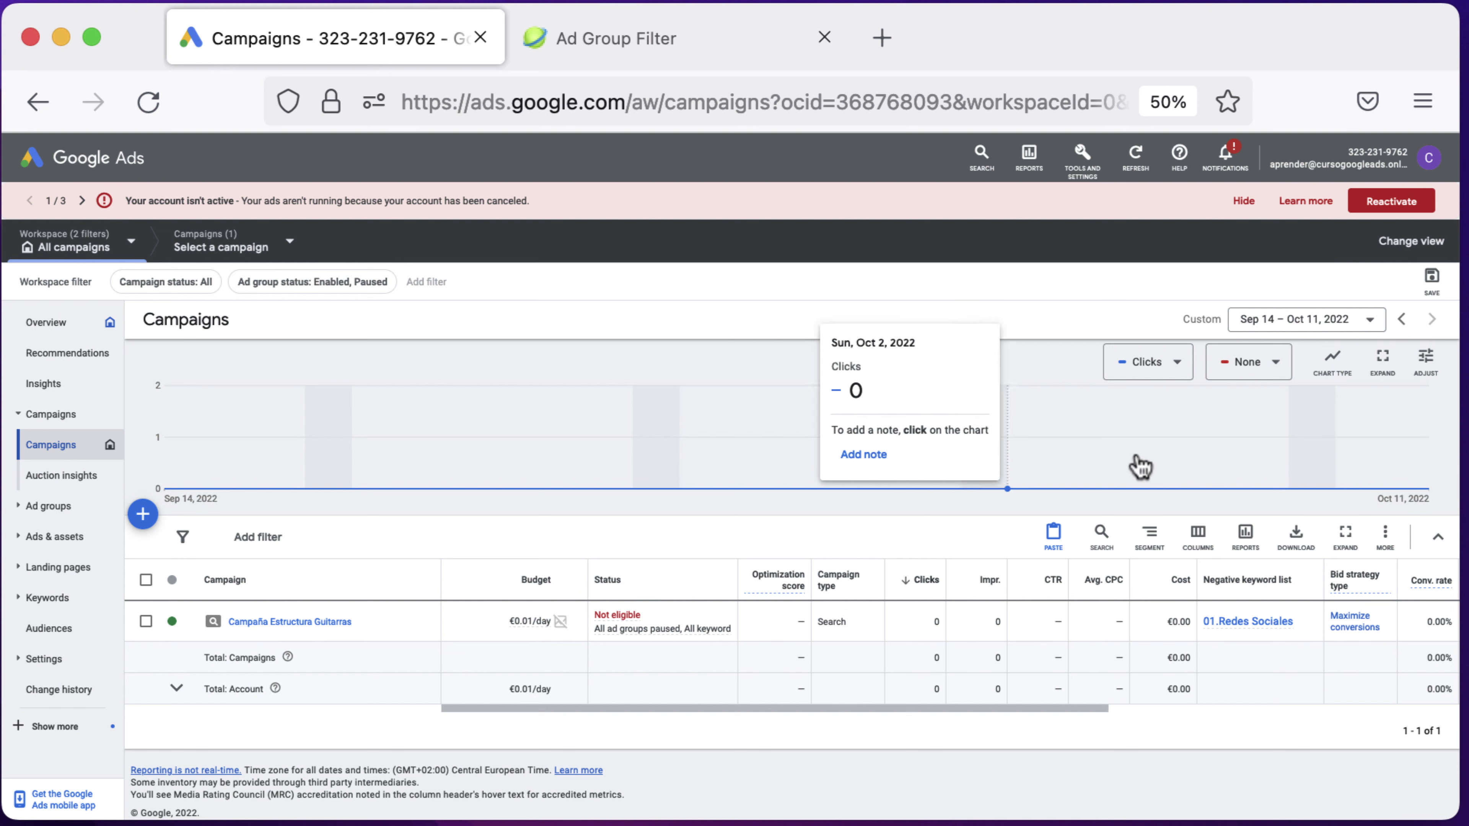
click(1099, 180)
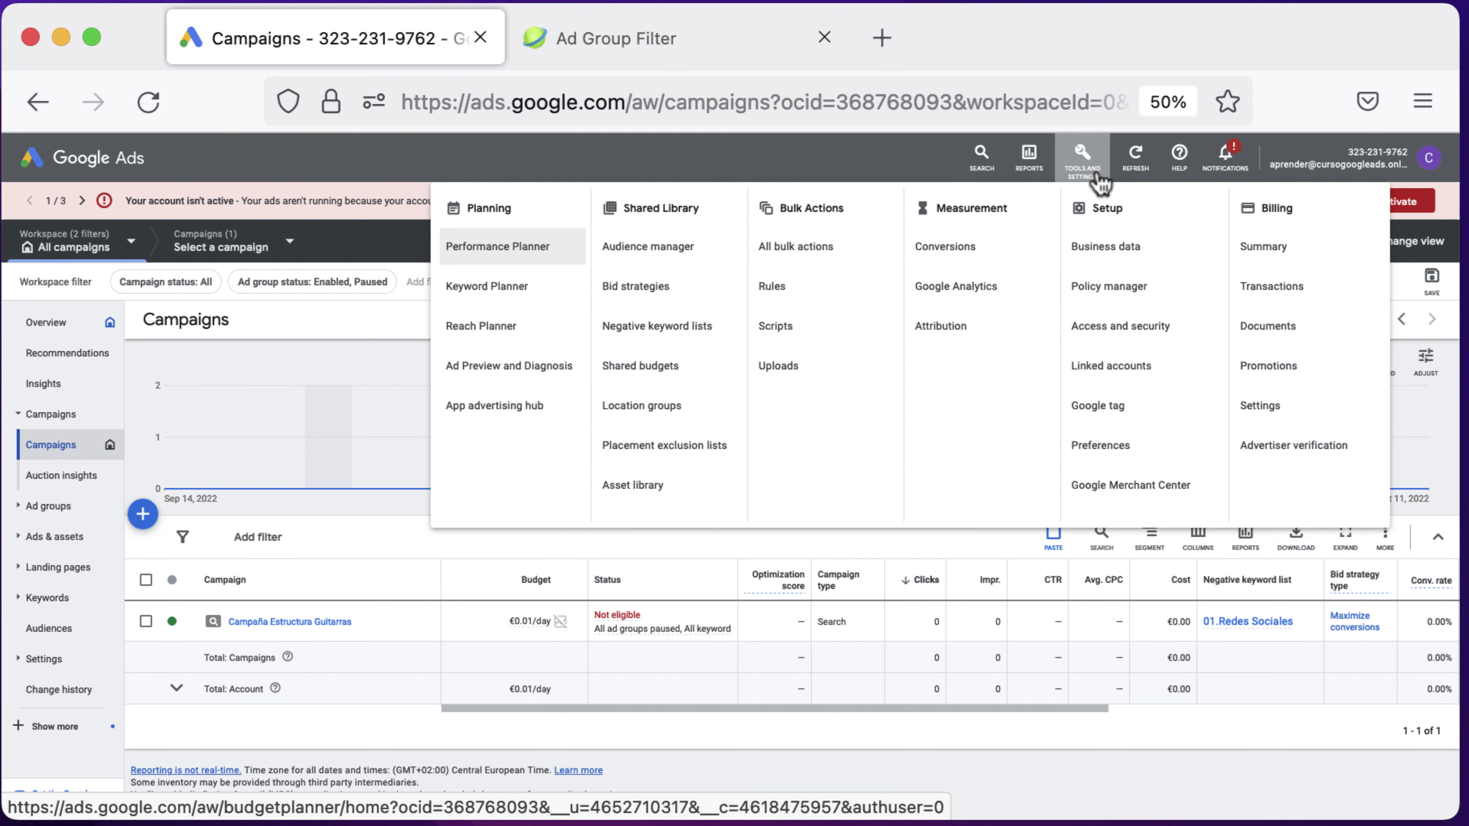
click(711, 333)
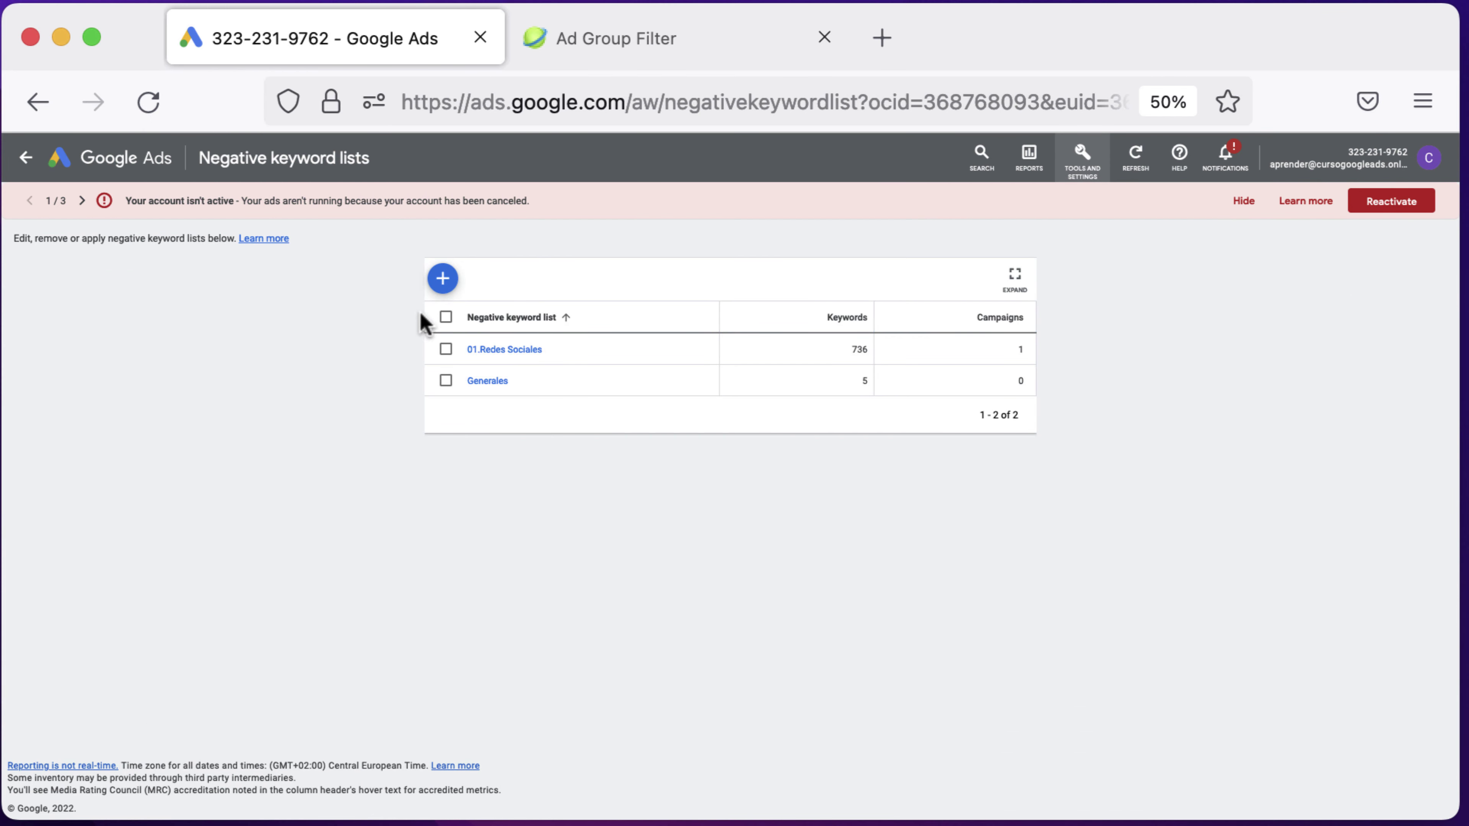
click(444, 283)
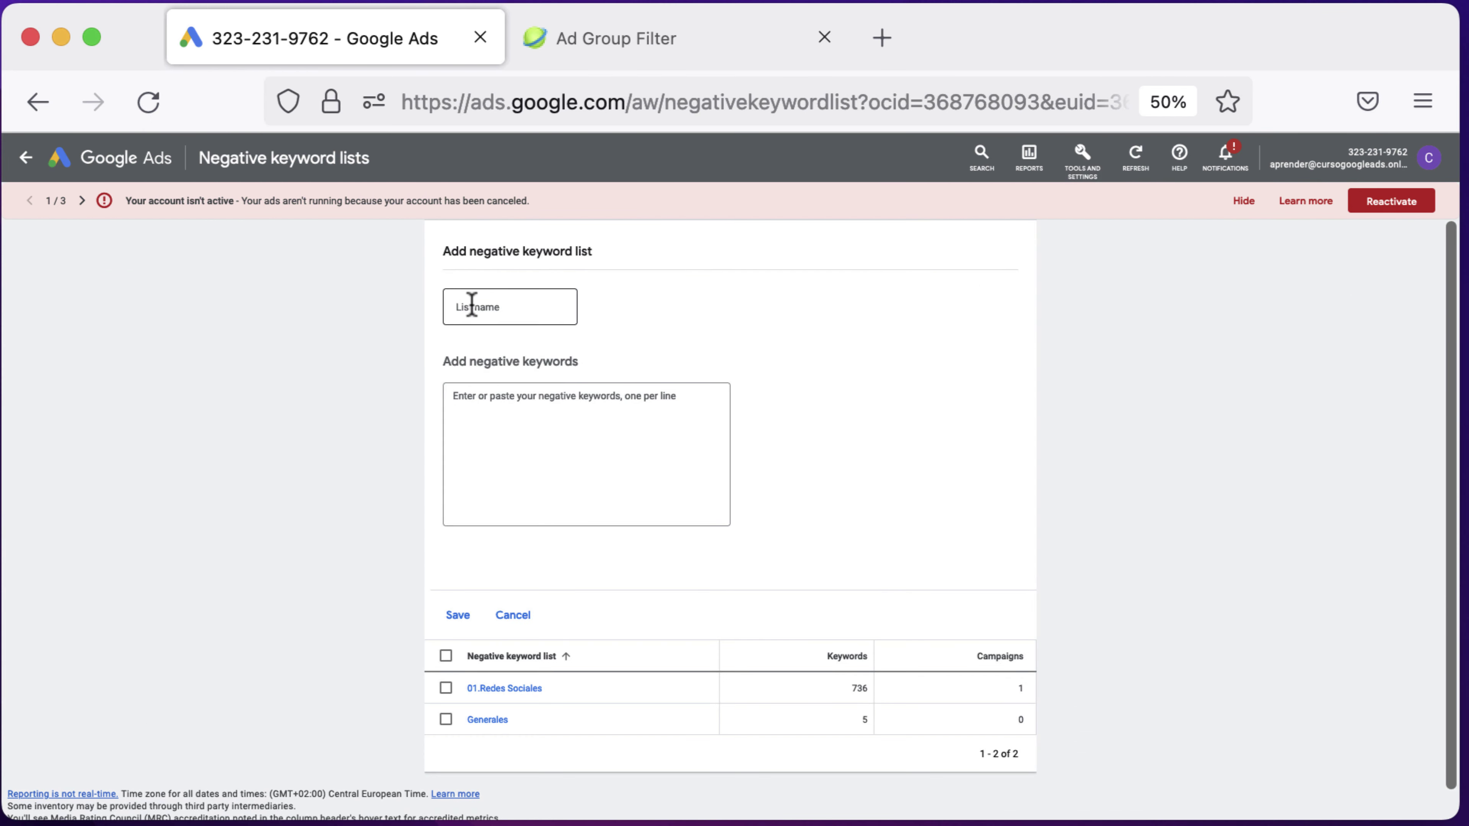
Step: Name the new negative keyword list 02.Empleados and enter a common first name as its first negative keyword
click(471, 306)
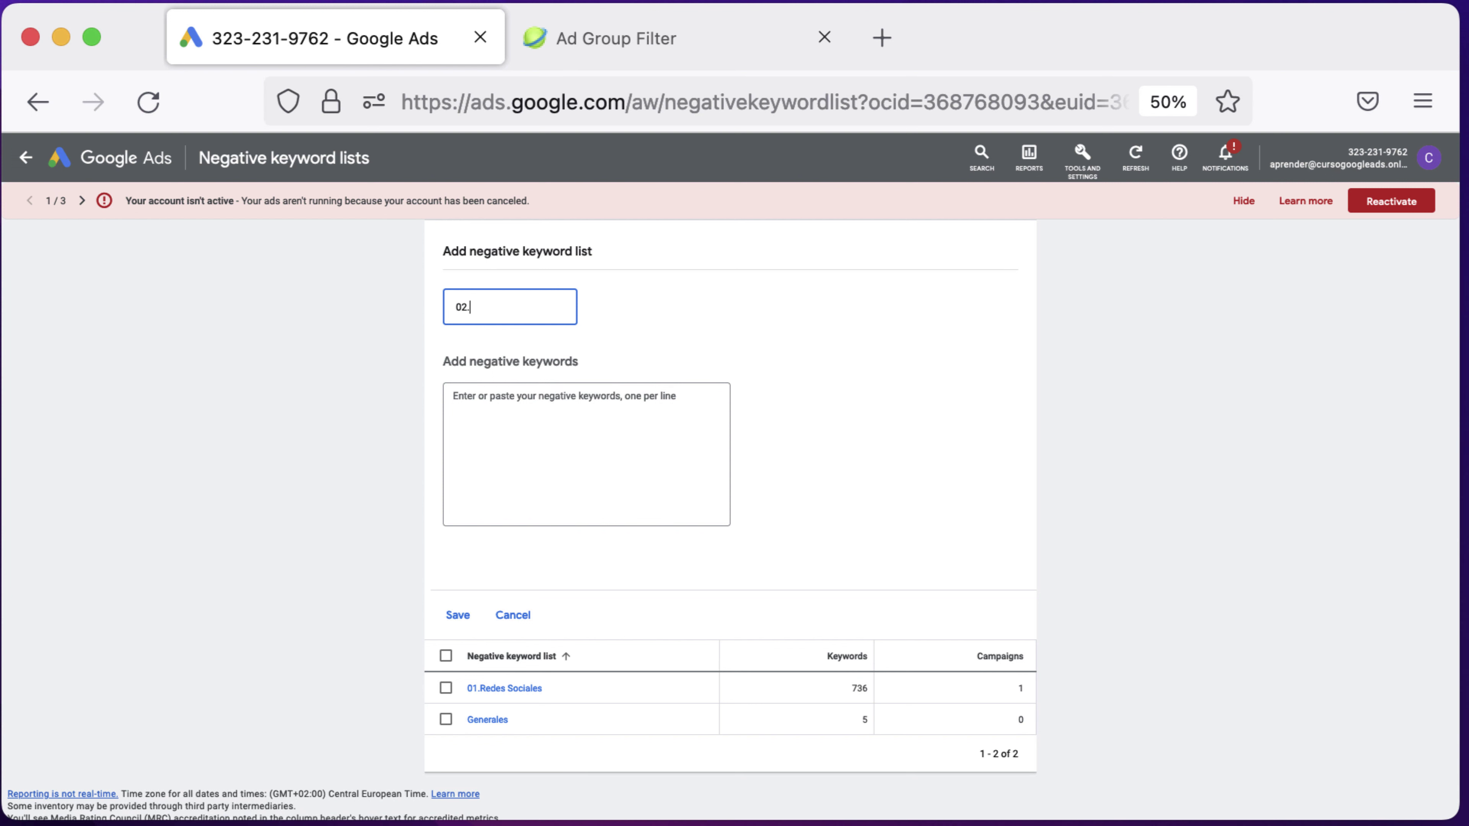
key(super+Tab)
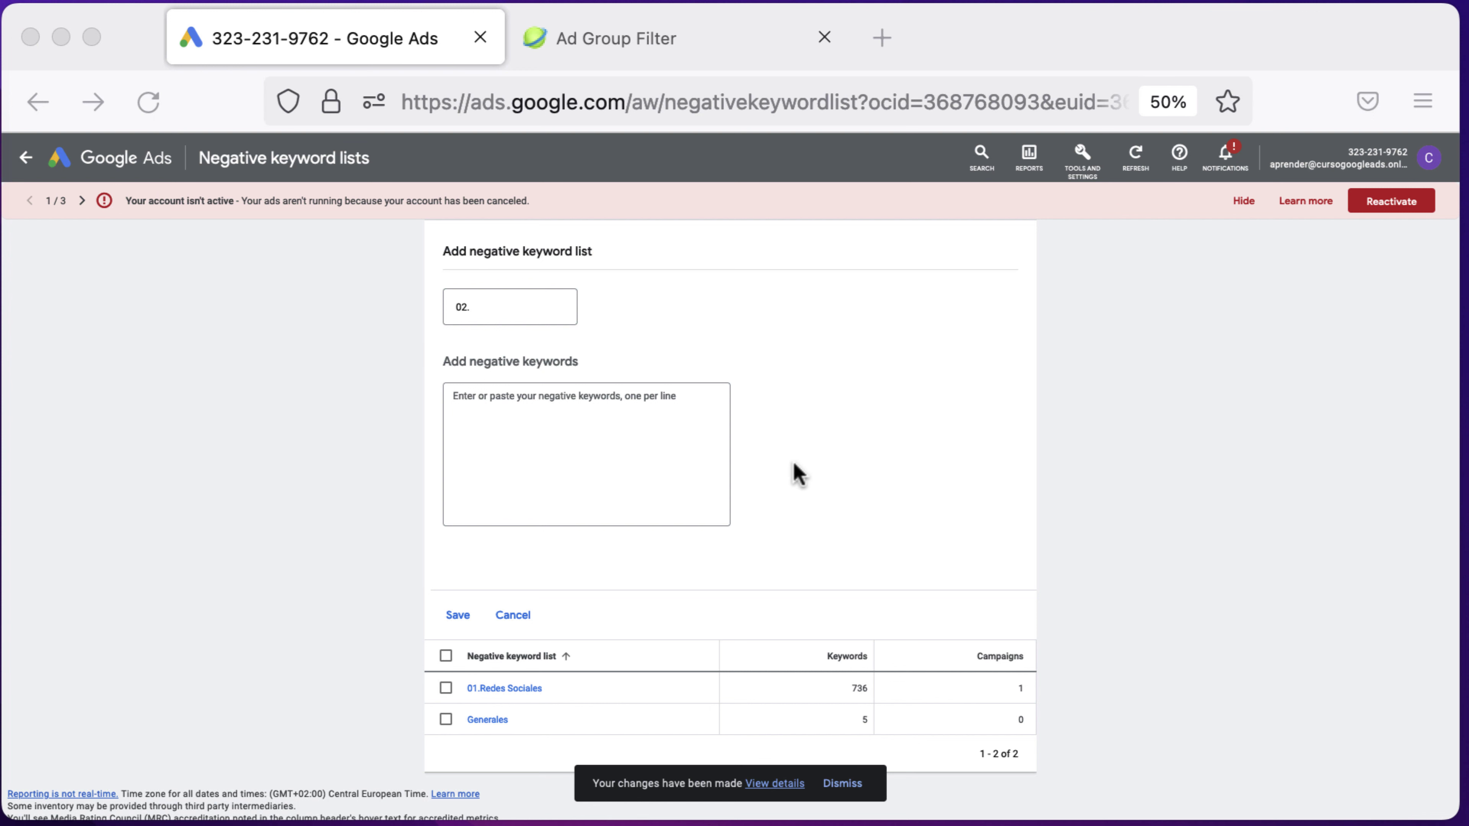
key(super+Tab)
scroll(527, 312, down, 1)
text(02.)
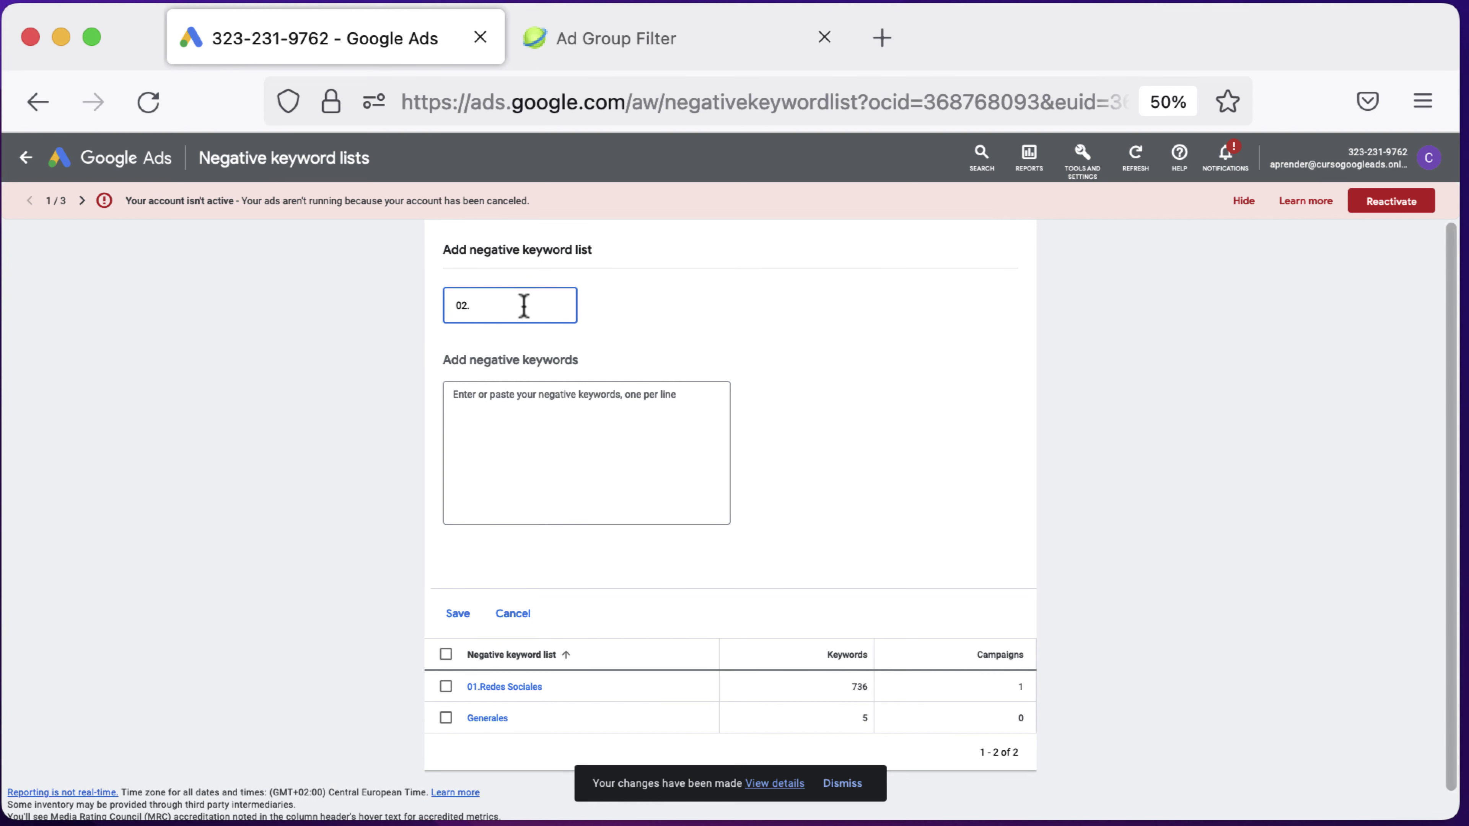
text(Empleados)
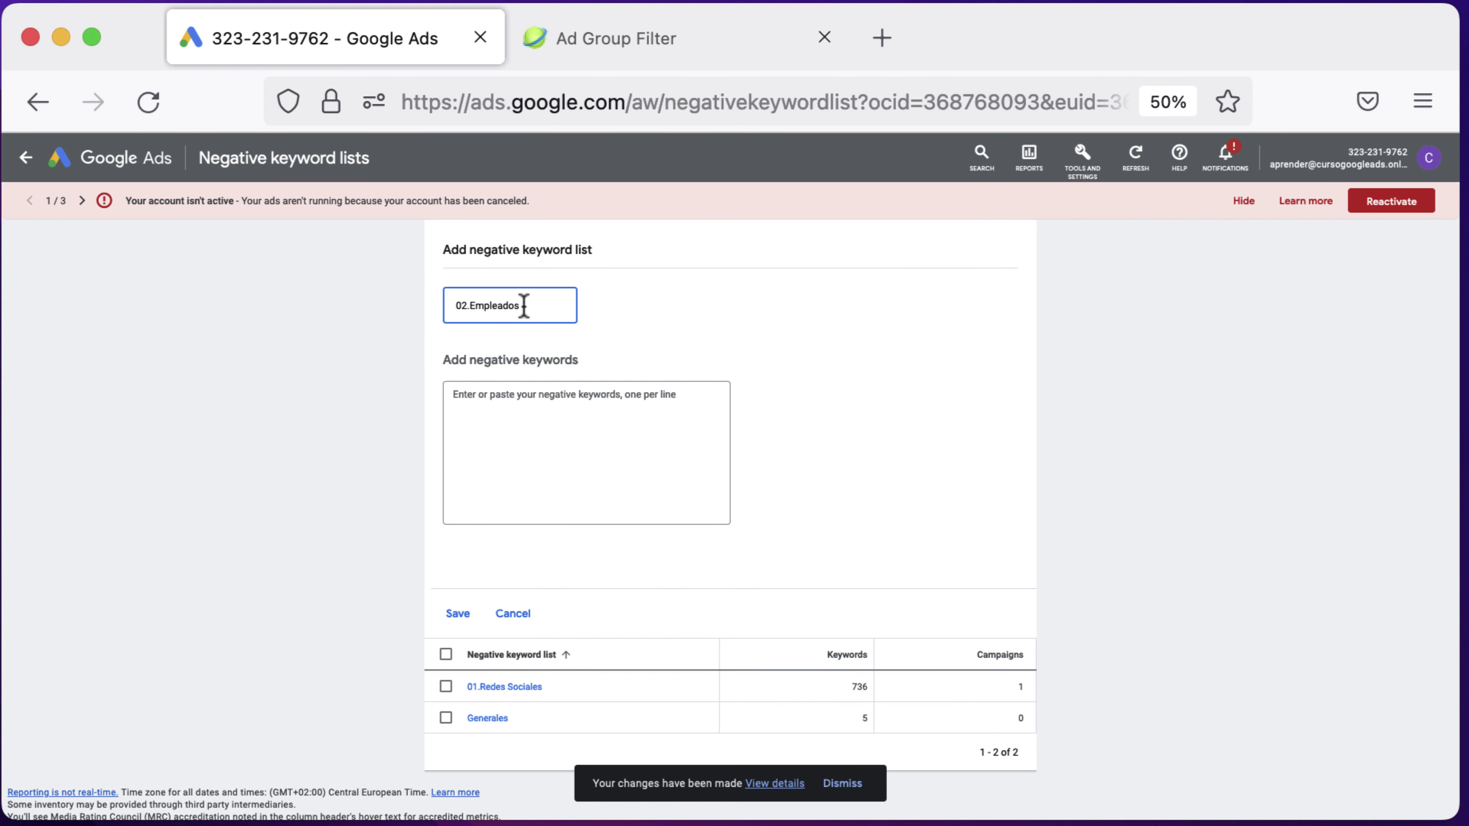
click(507, 438)
text(josé)
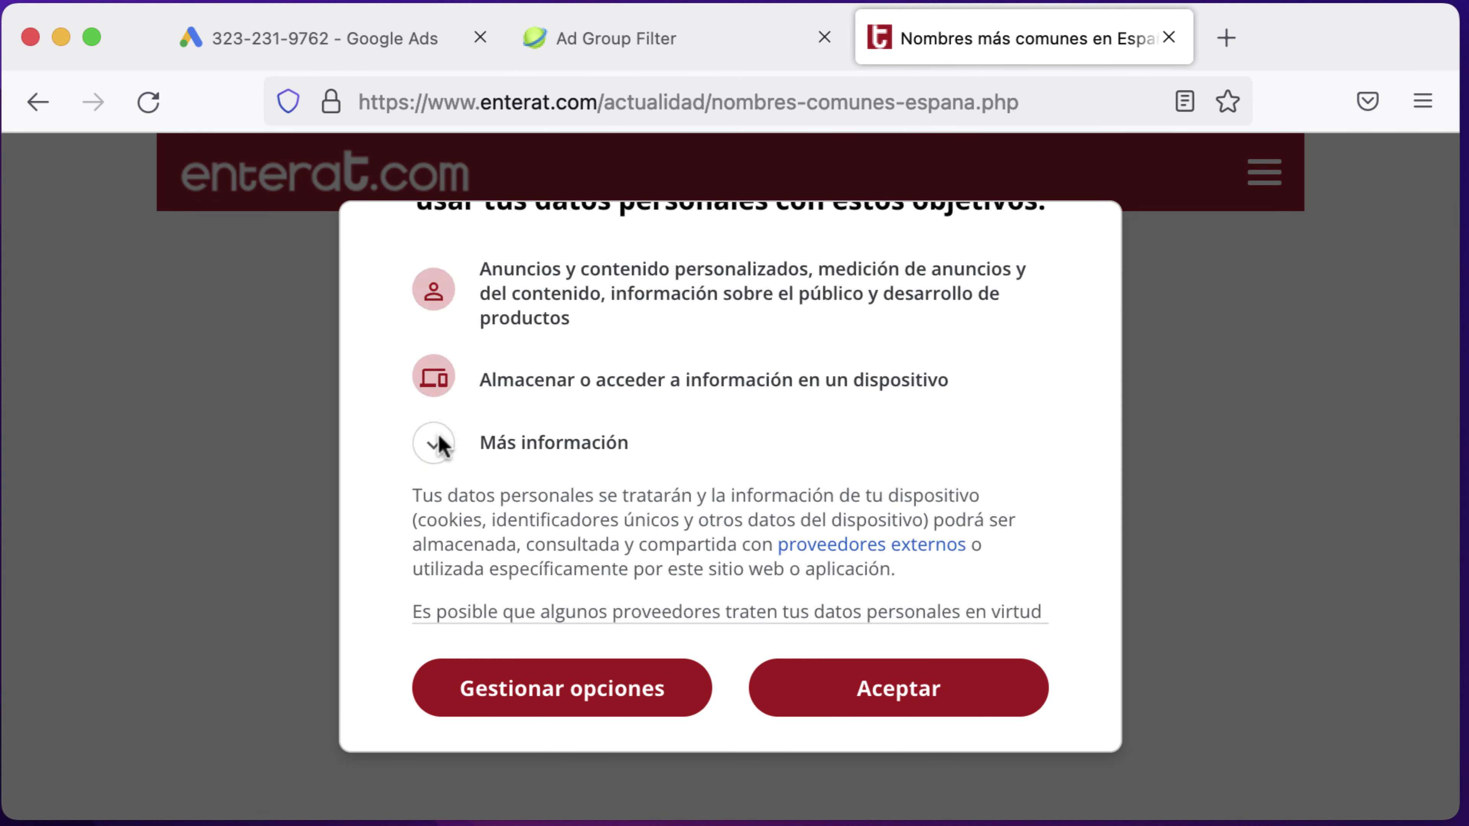
Step: Accept the consent notice on the enterat.com page and go to its table of the most common names in Spain
scroll(440, 446, down, 3)
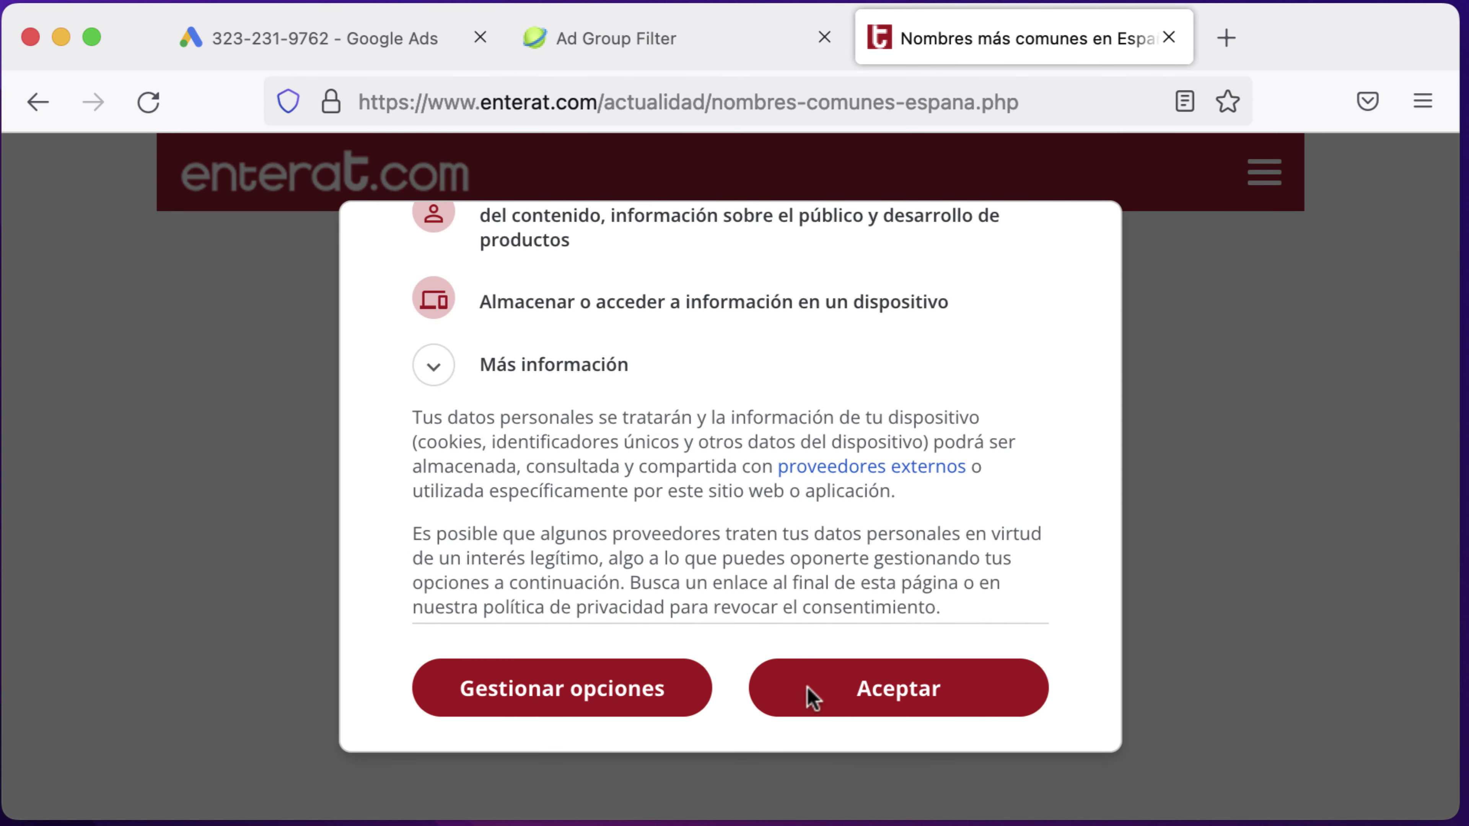
click(810, 695)
scroll(579, 460, down, 5)
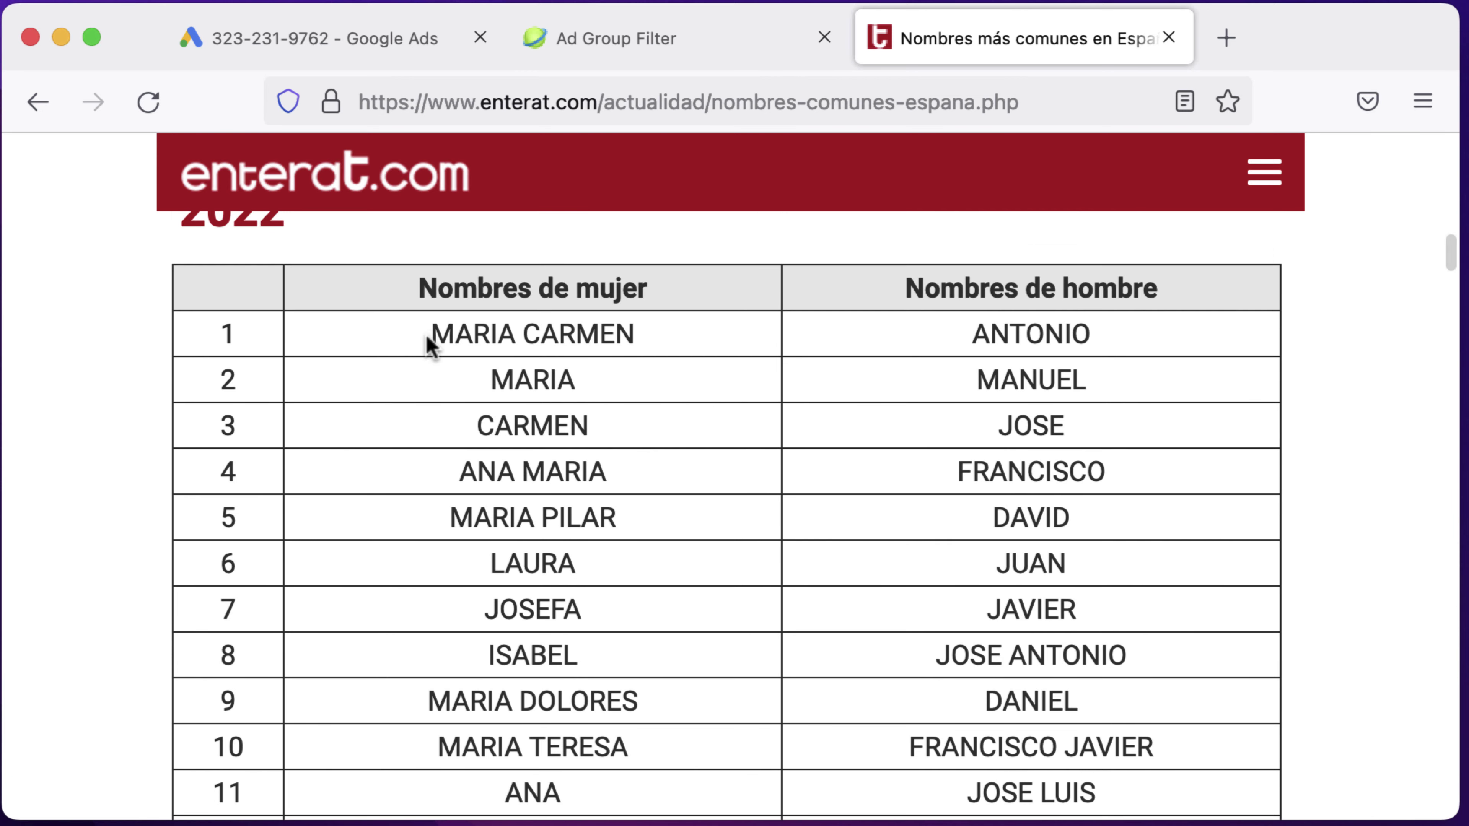
Step: Create a blank Google Sheets spreadsheet in a new browser tab
click(1231, 45)
text(shee)
key(Return)
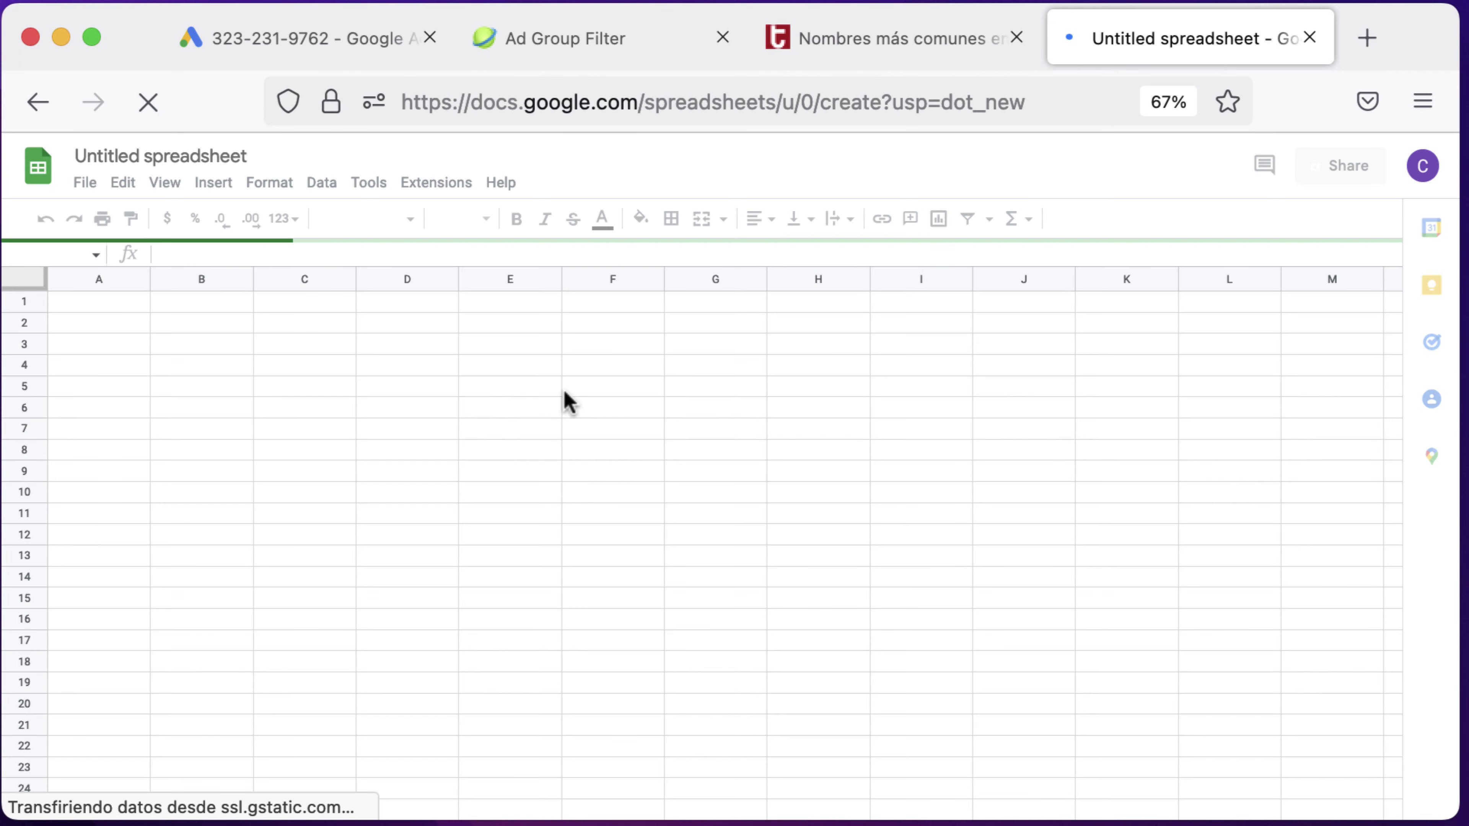
Step: Begin an IMPORTHTML formula in cell B3 of the blank spreadsheet
click(226, 342)
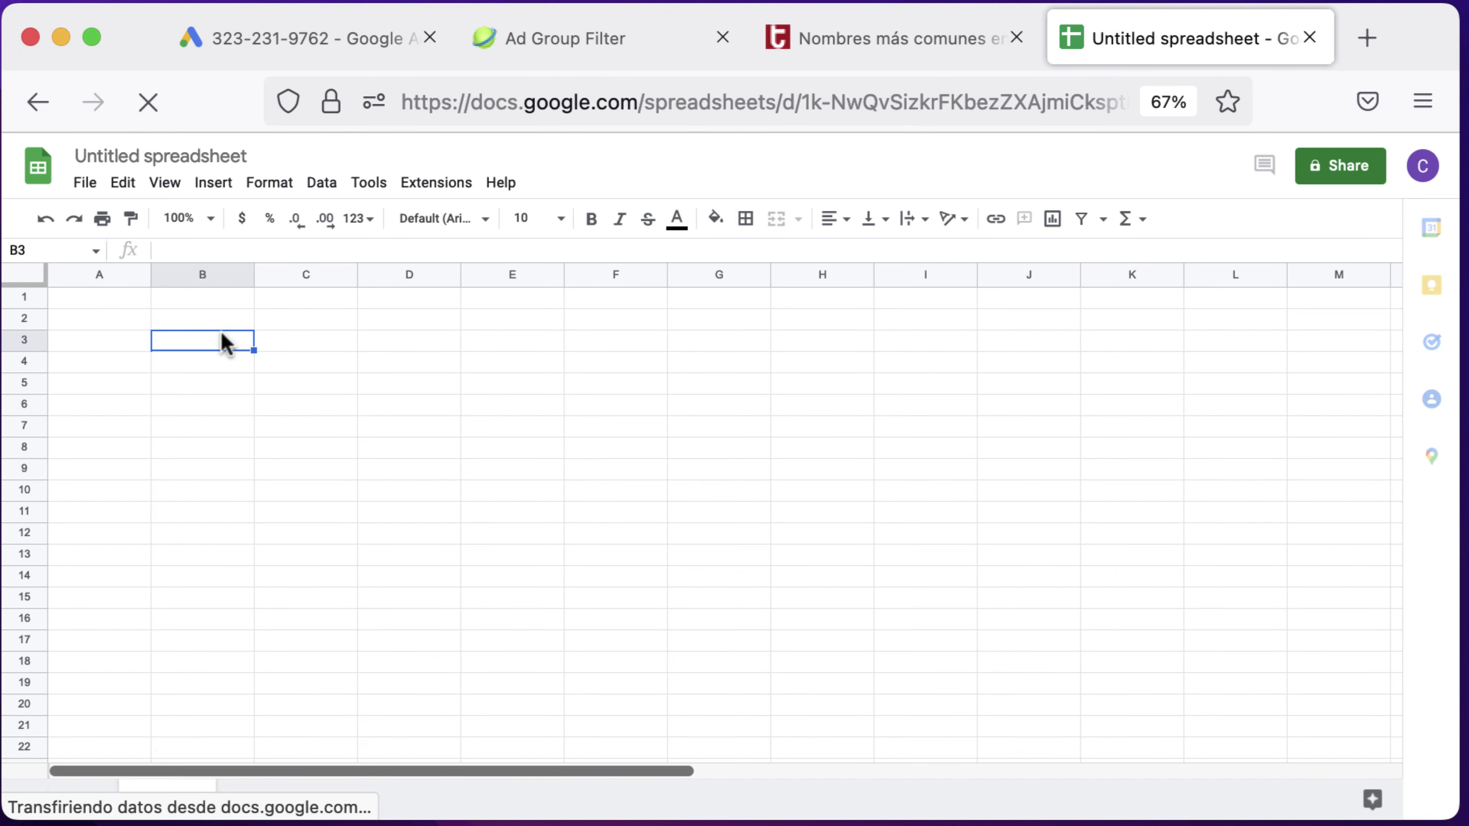
text(=impo)
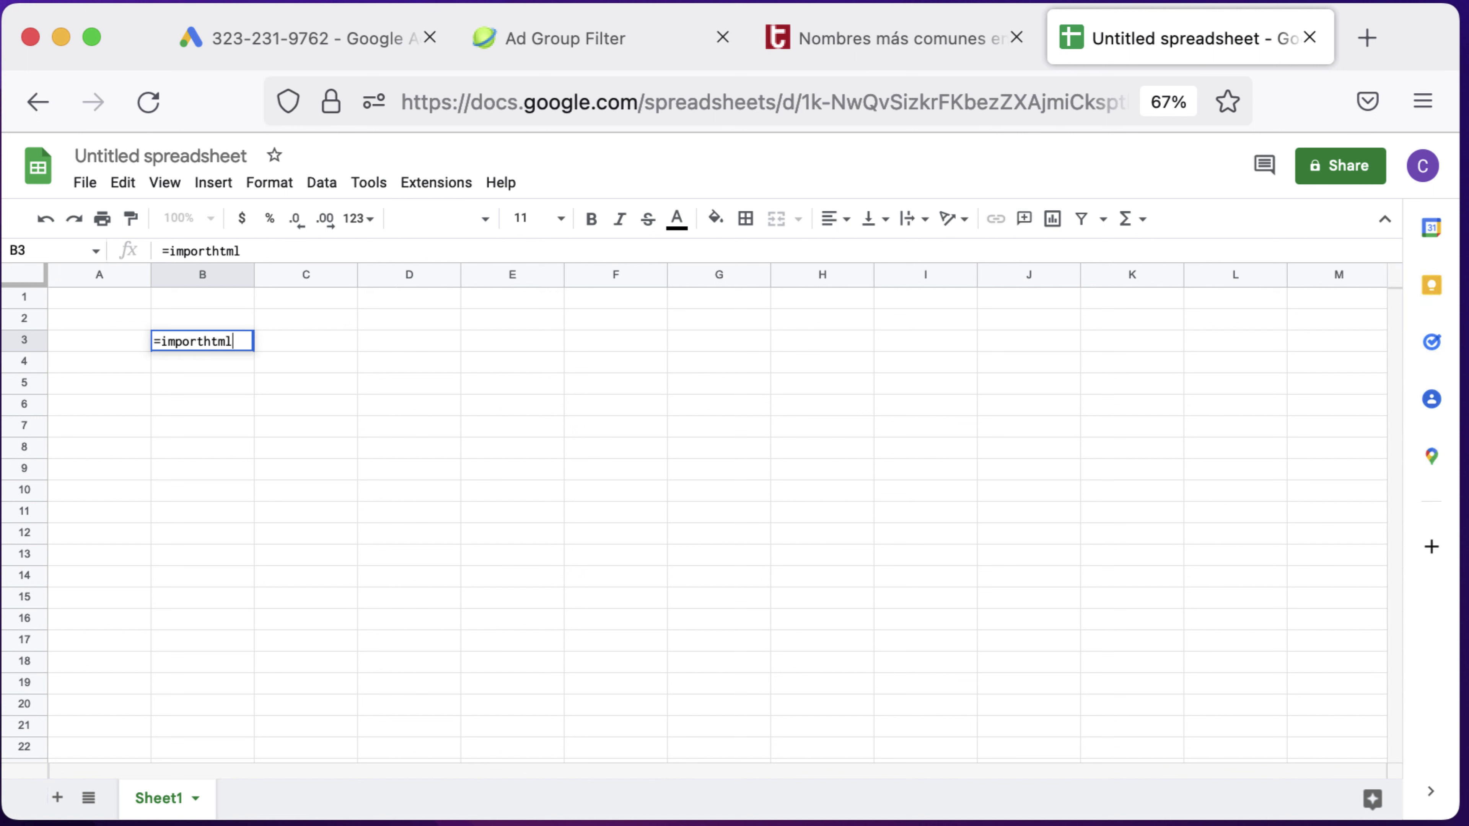
text(rthtml)
key(BackSpace)
text(l()
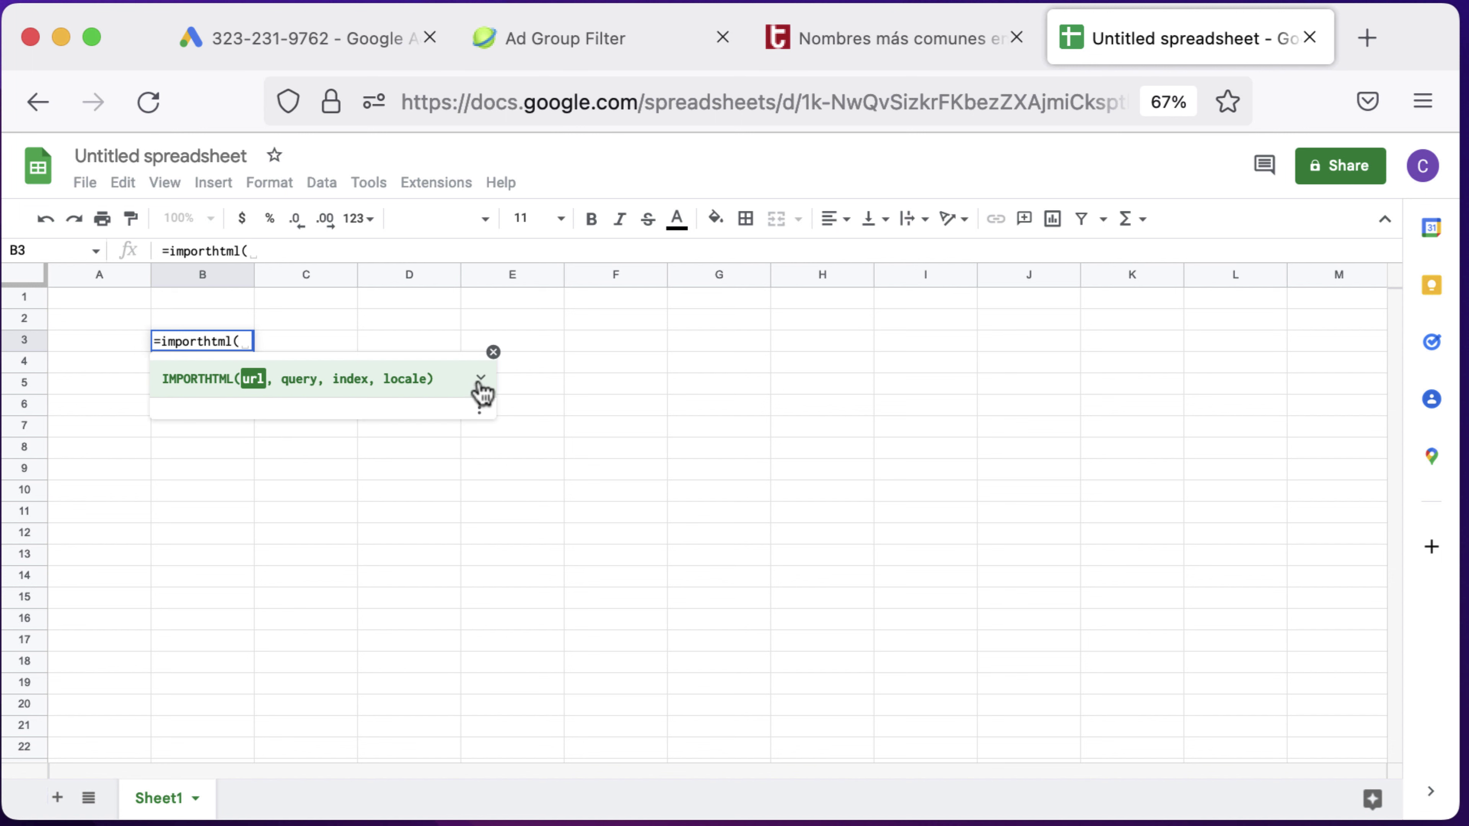
Step: Copy the web address of the enterat.com common names page and discard the unfinished IMPORTHTML formula in the spreadsheet
click(480, 377)
click(993, 42)
click(912, 87)
key(super+c)
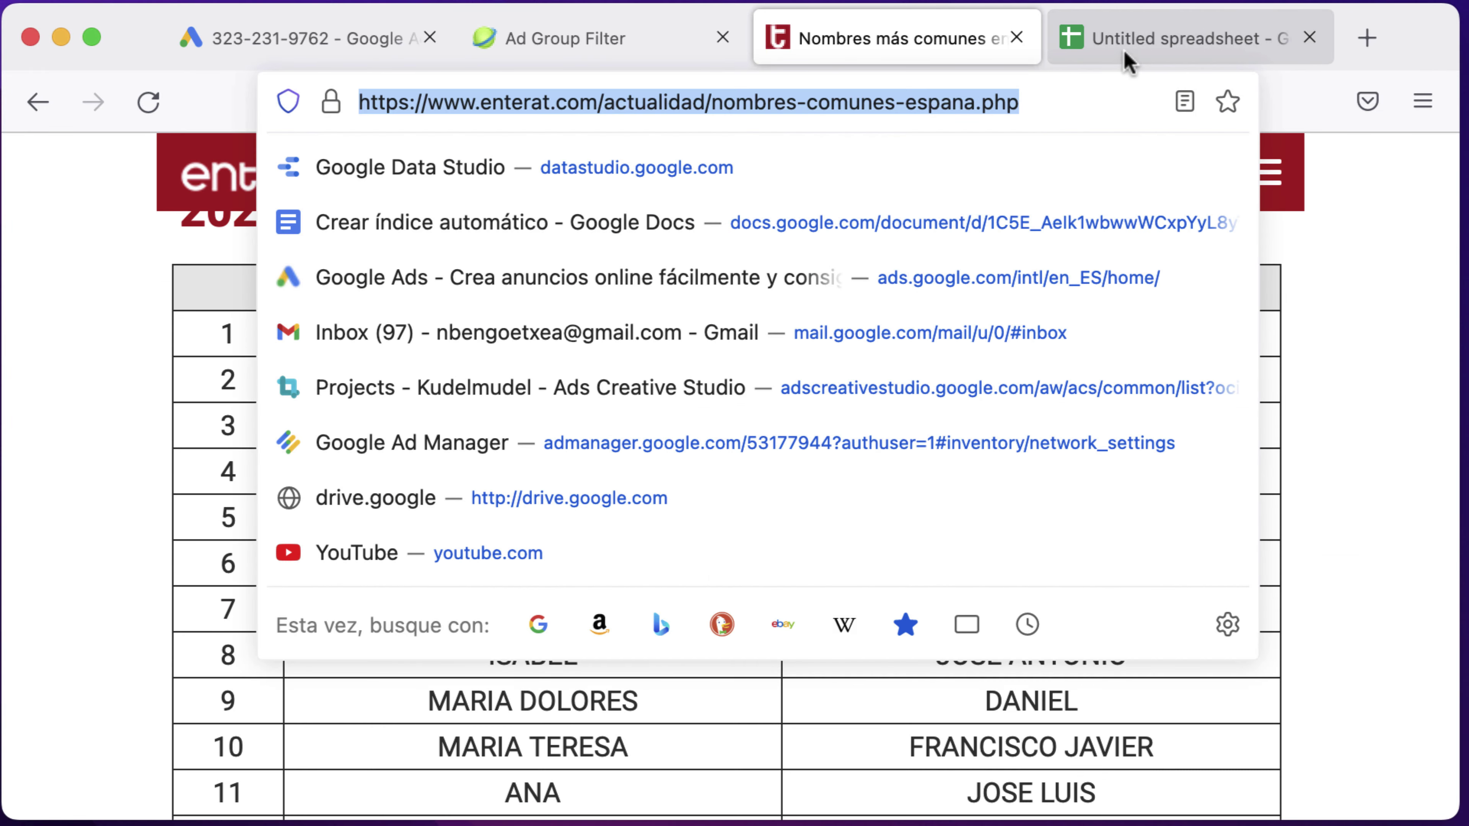
click(1131, 56)
click(346, 274)
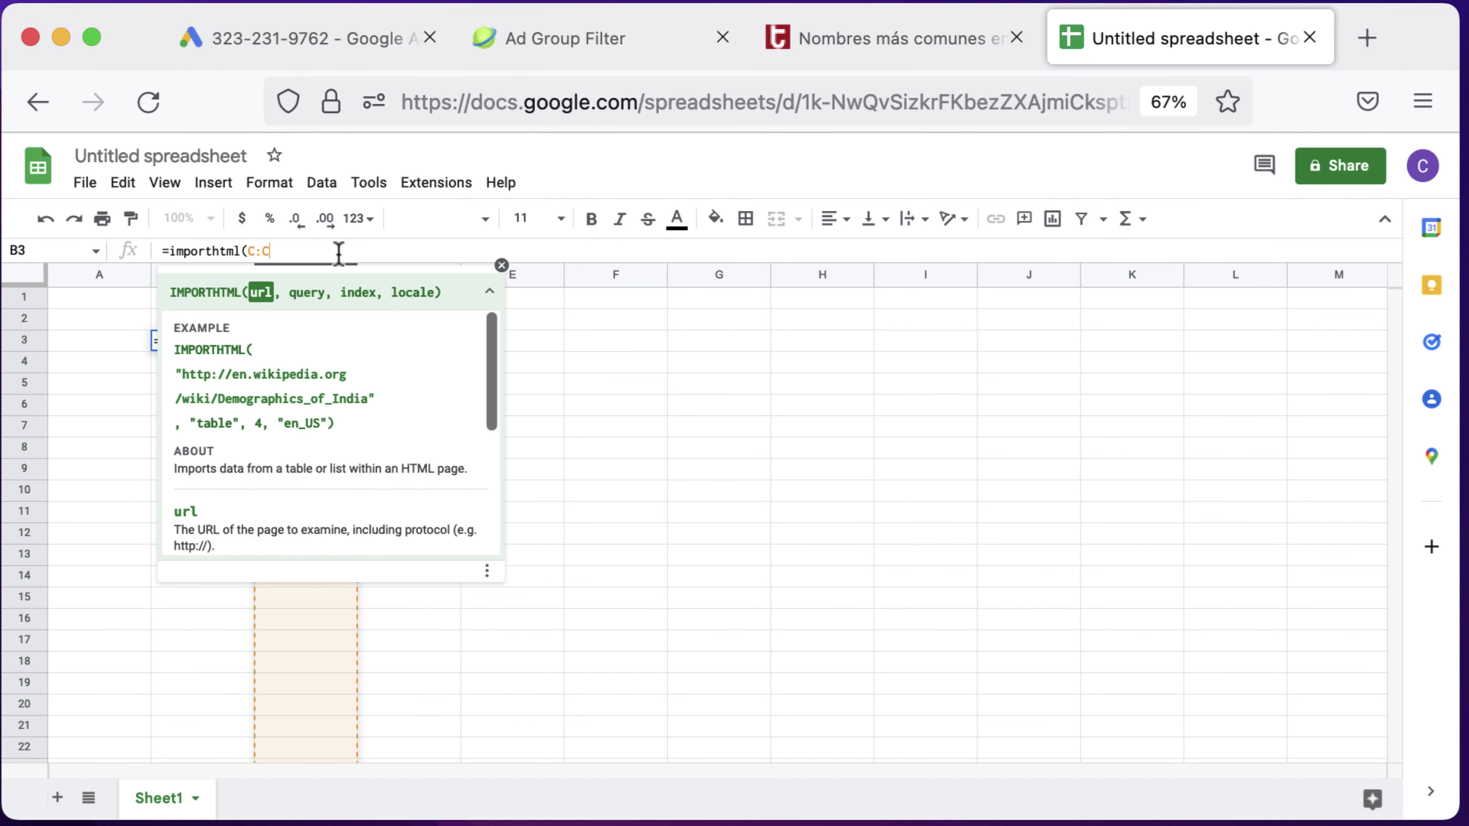
key(Escape)
click(242, 343)
text(=importh)
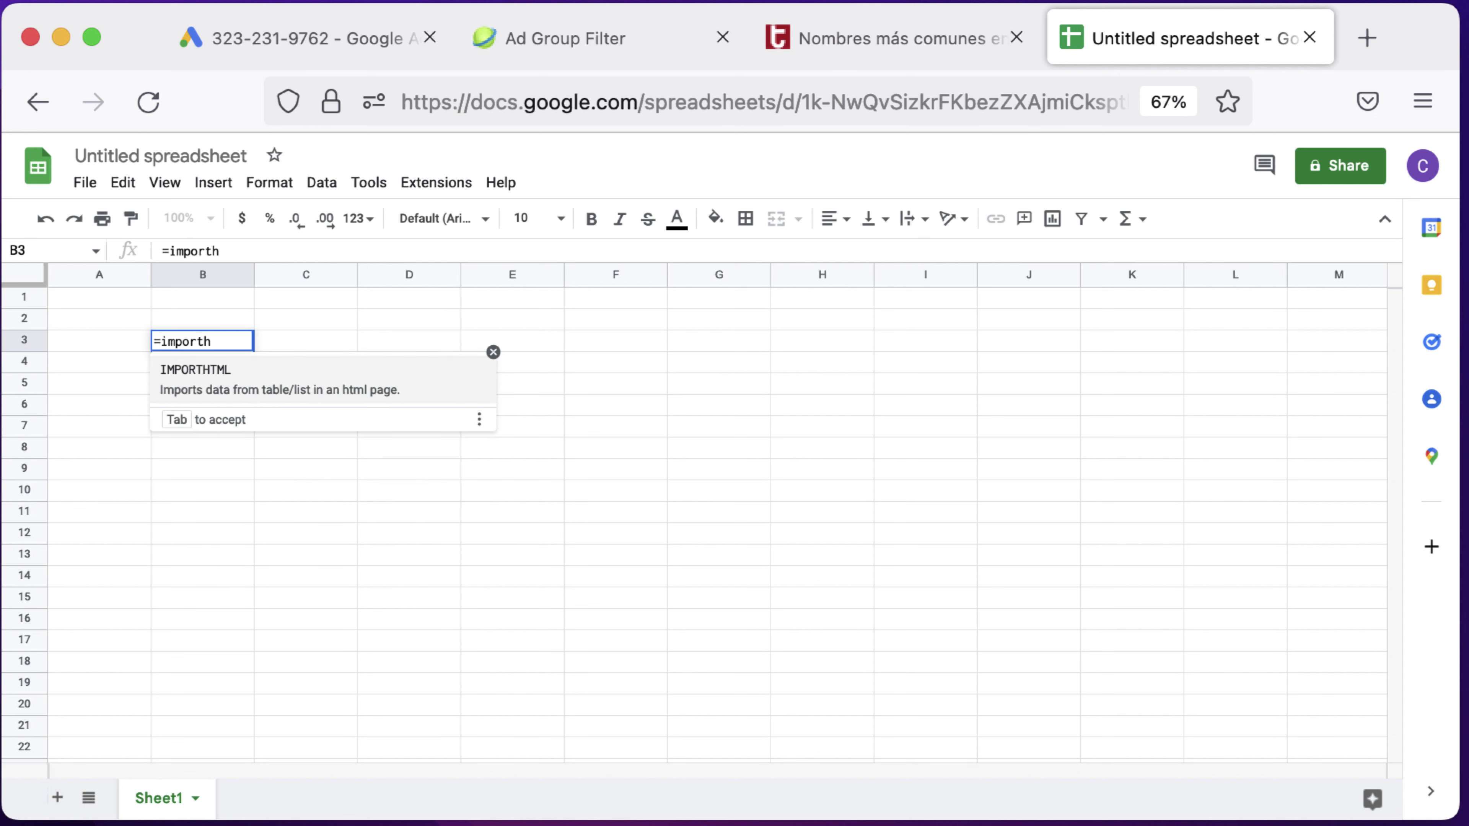
key(Tab)
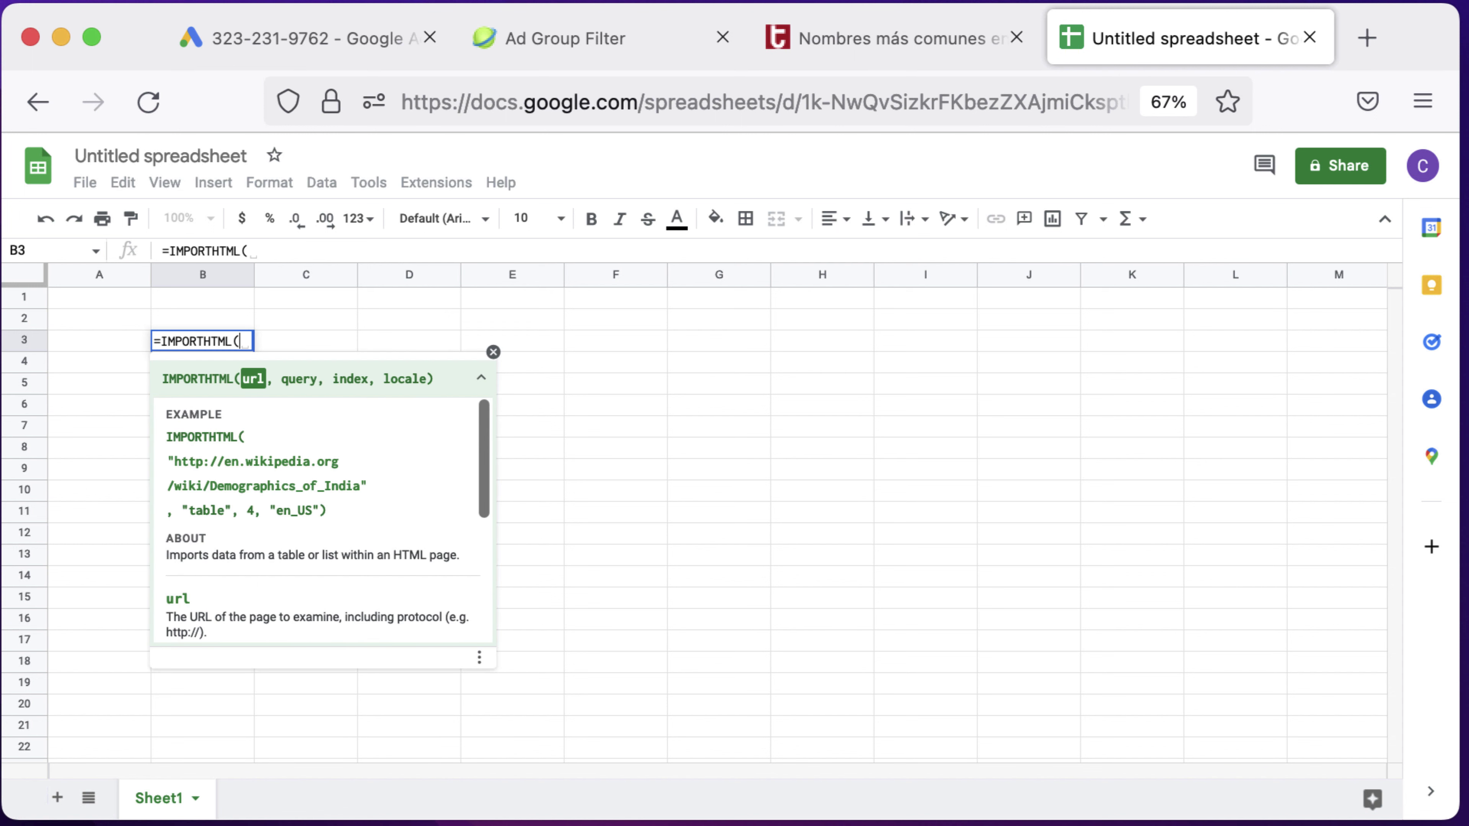
text(")
key(super+v)
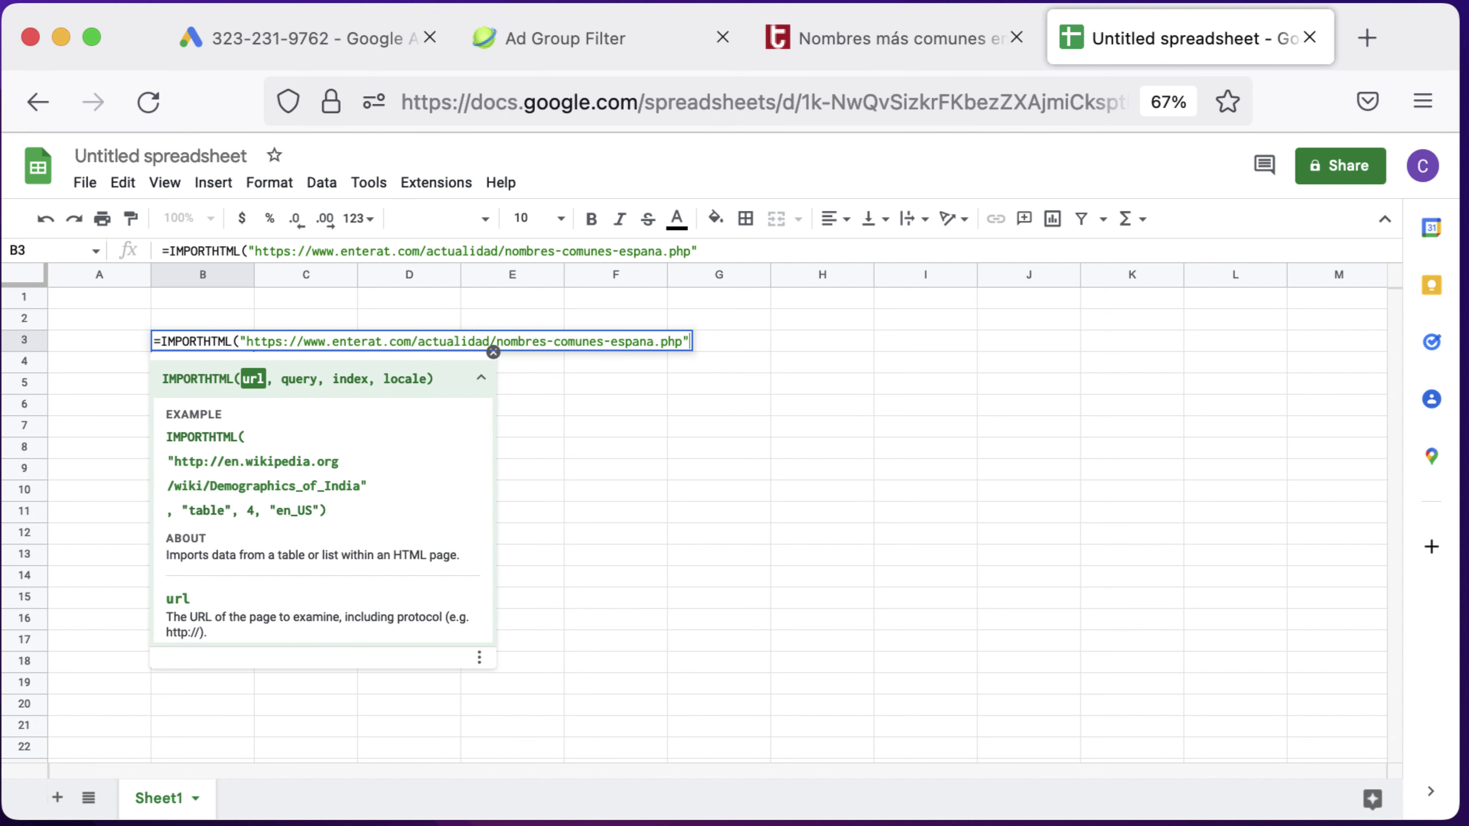
text(, )
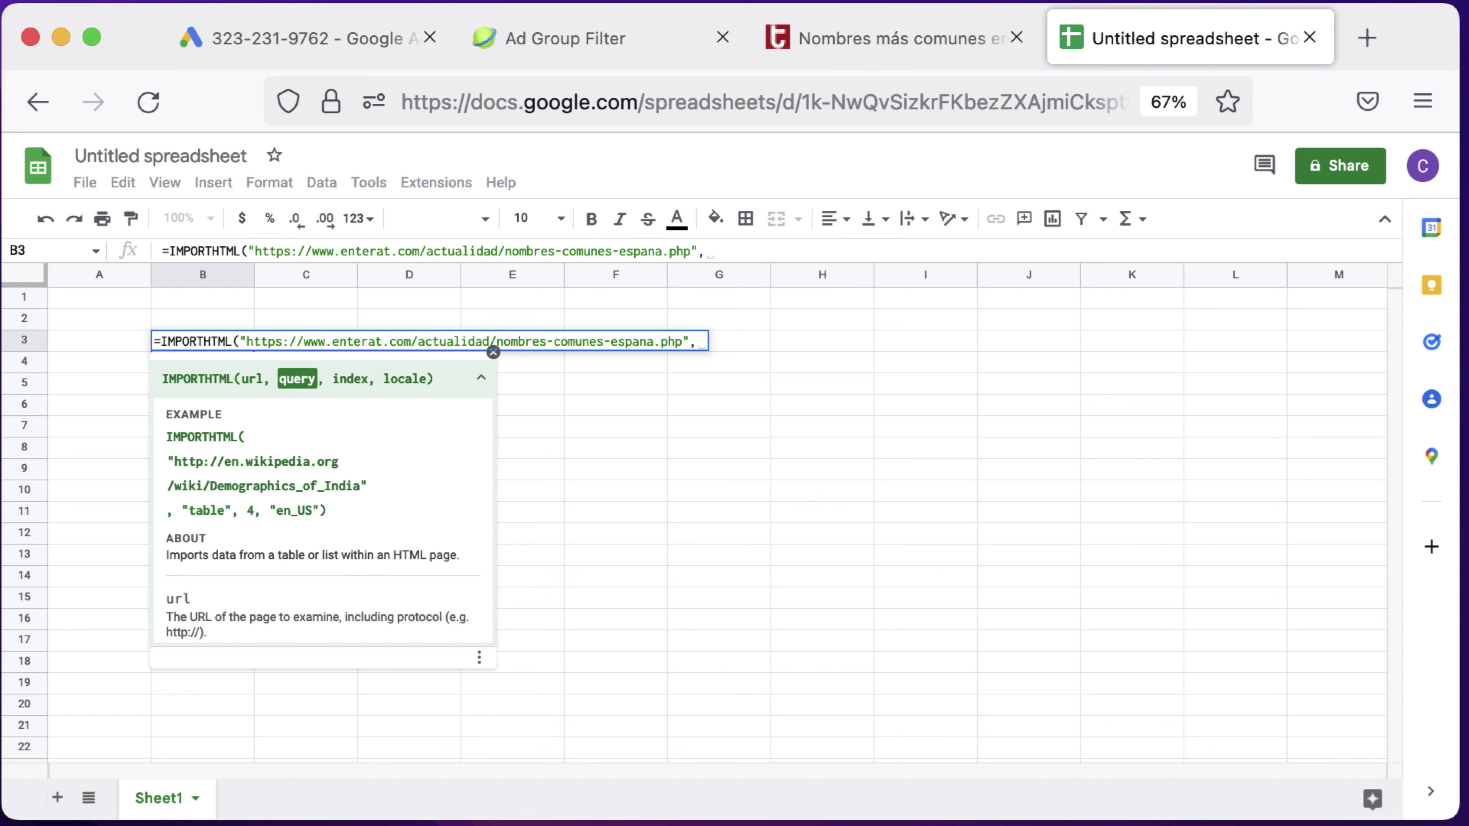
text("table)
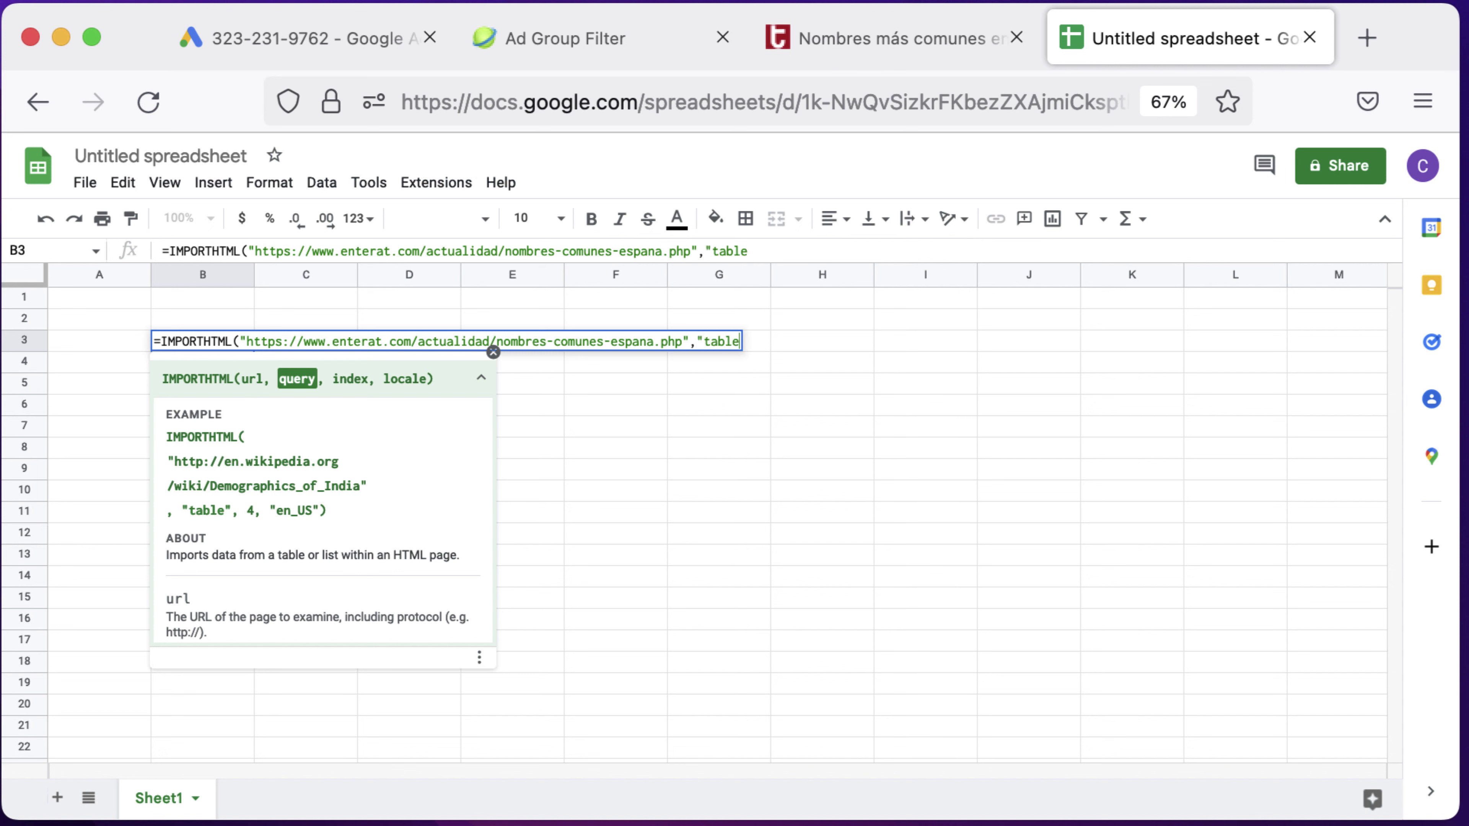
text(",1))
key(Return)
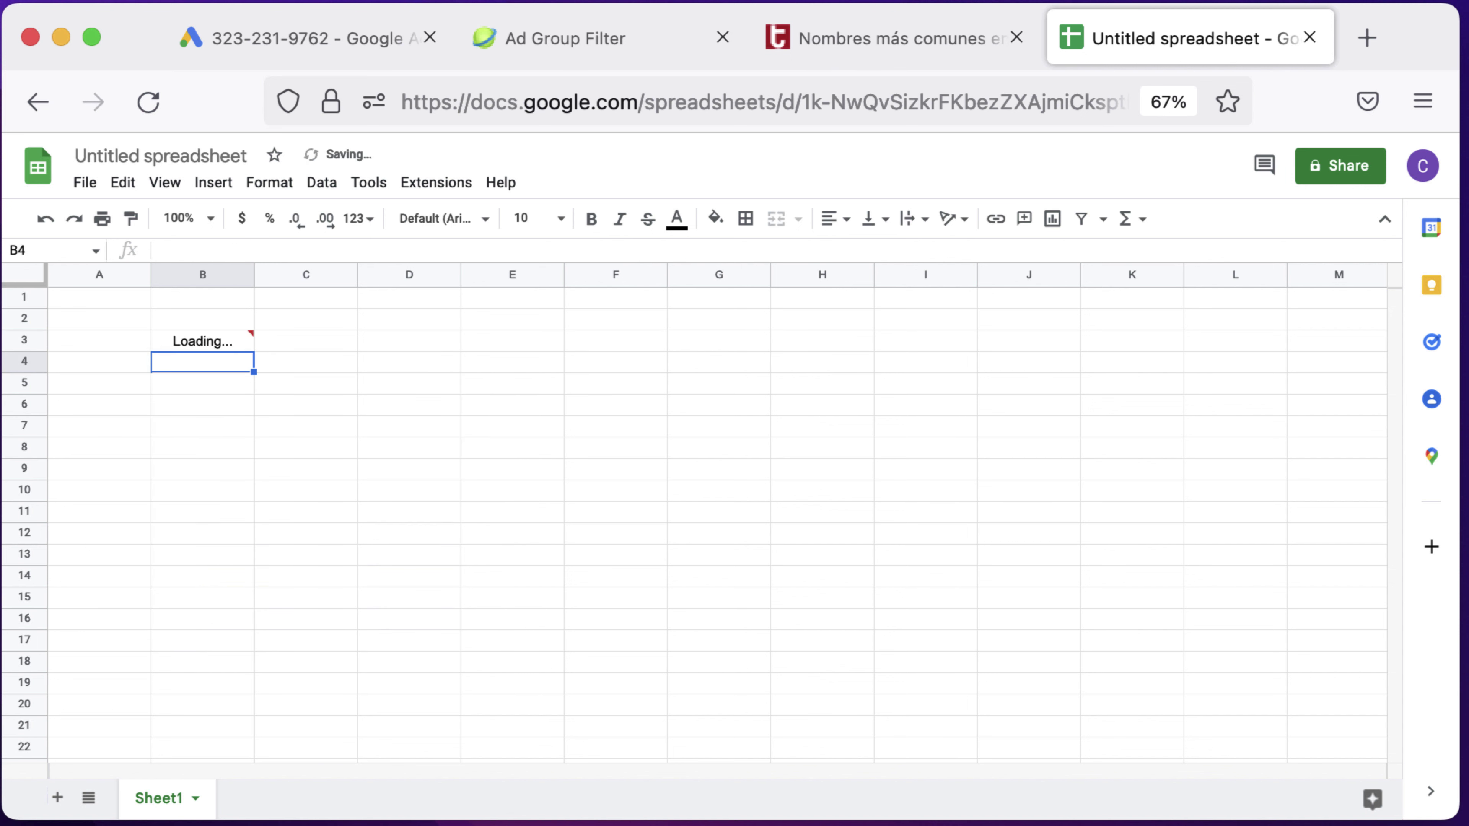
key(Up)
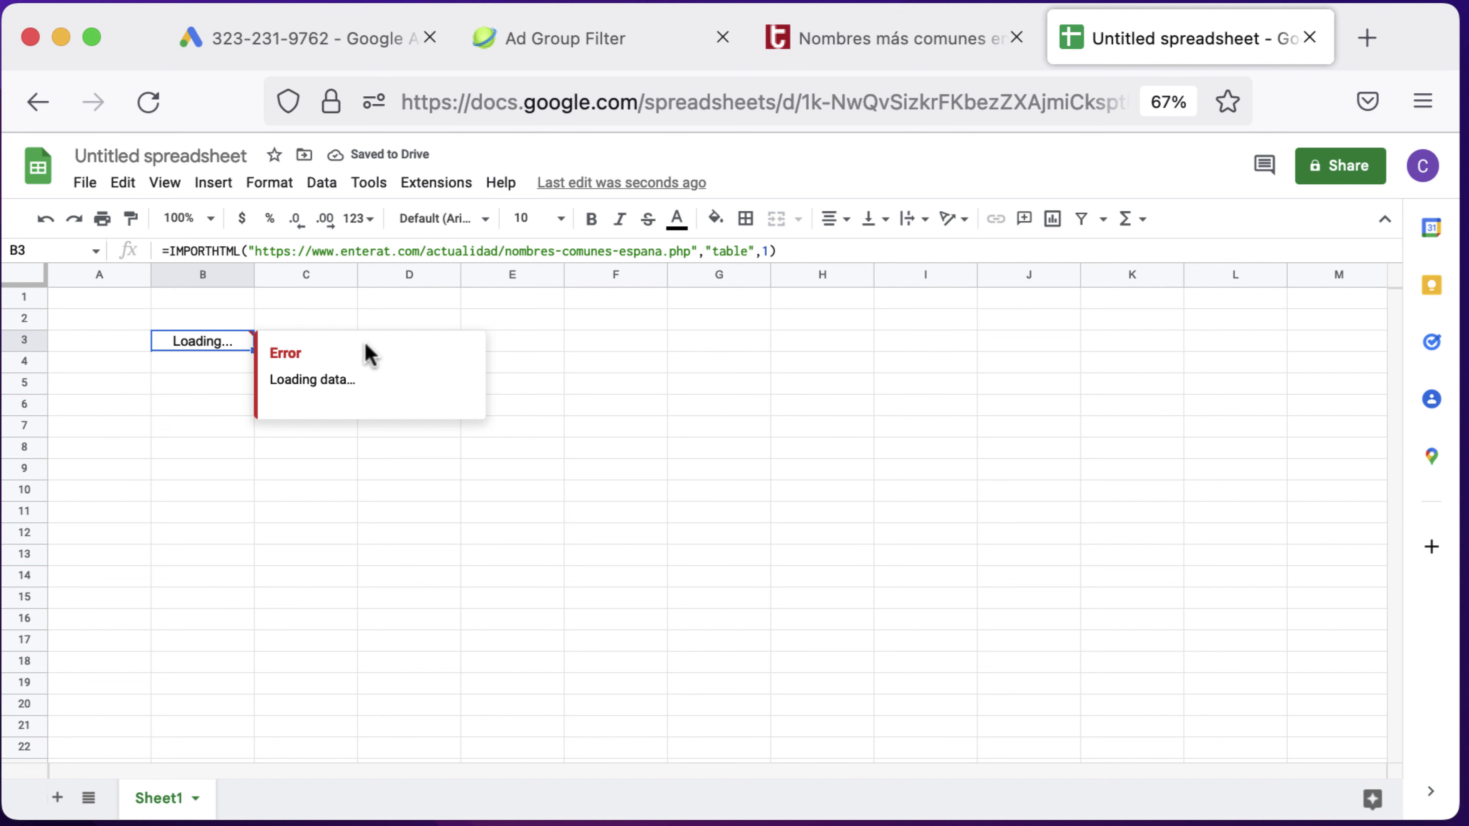
click(843, 391)
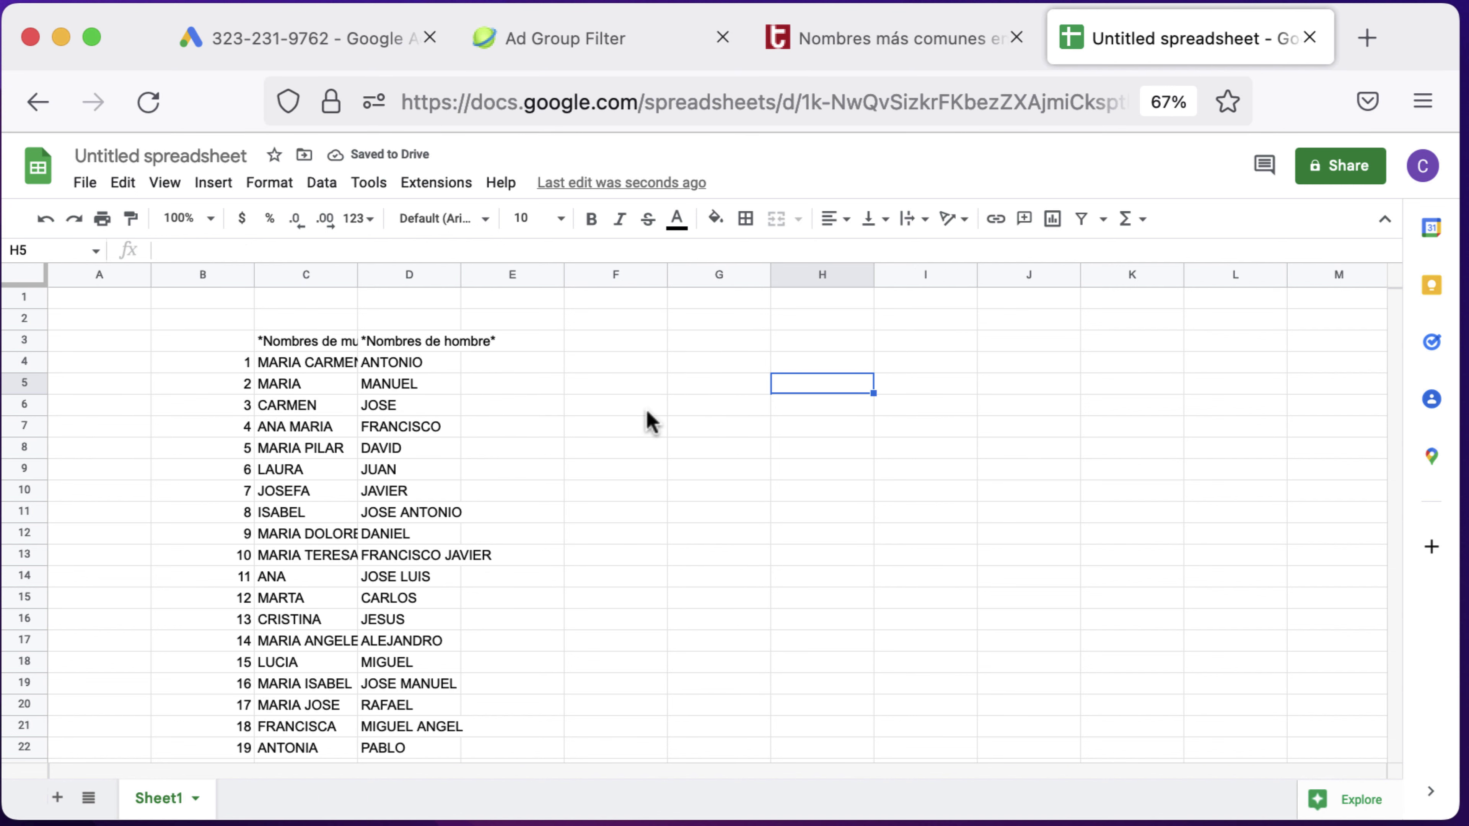
Step: Enter a FLATTEN formula over C4:D103 in cell F4 to combine the women's and men's names into one column
click(281, 366)
scroll(341, 694, down, 3)
scroll(342, 694, down, 5)
scroll(341, 695, up, 7)
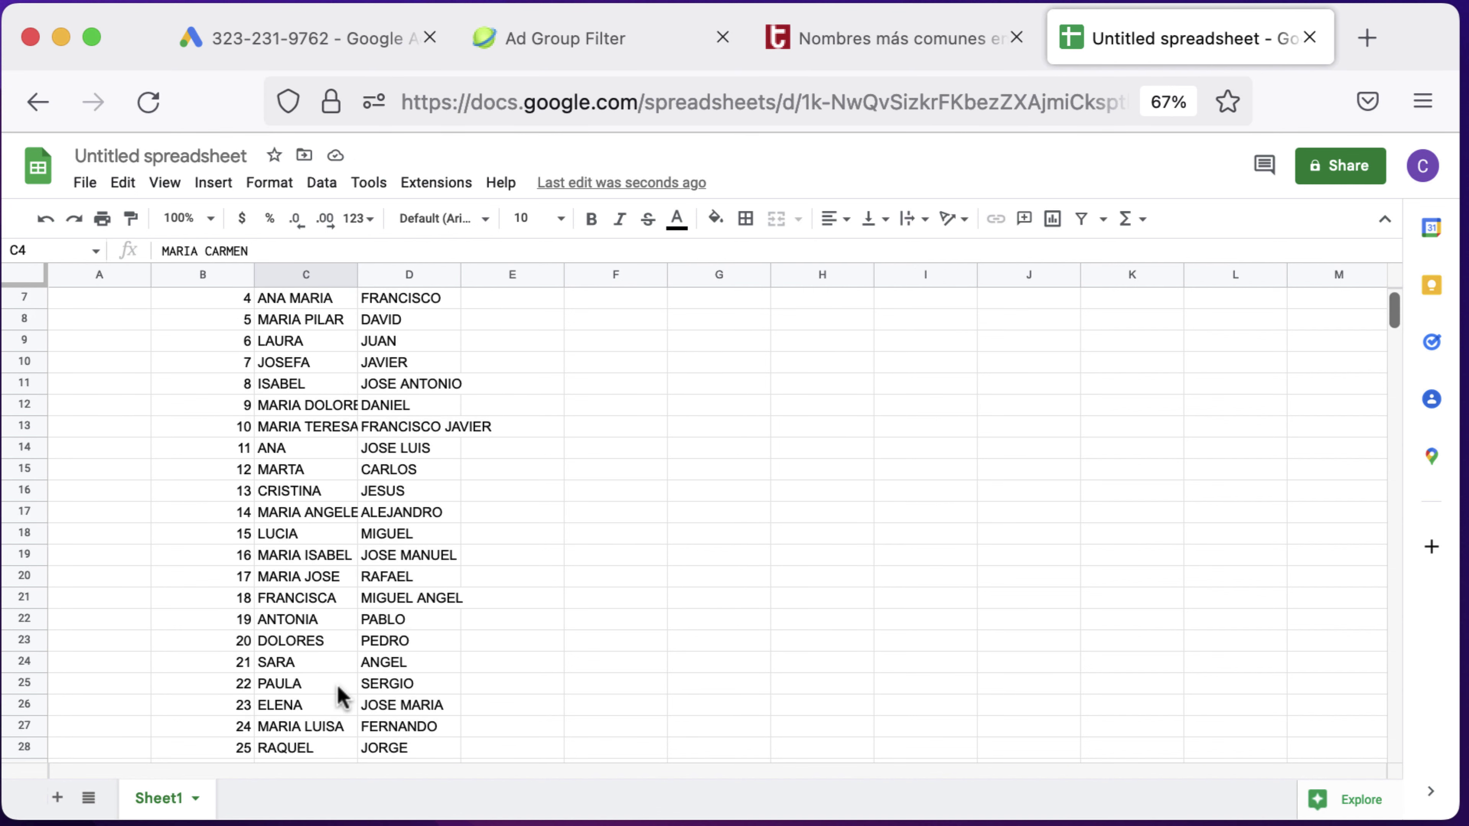
click(648, 370)
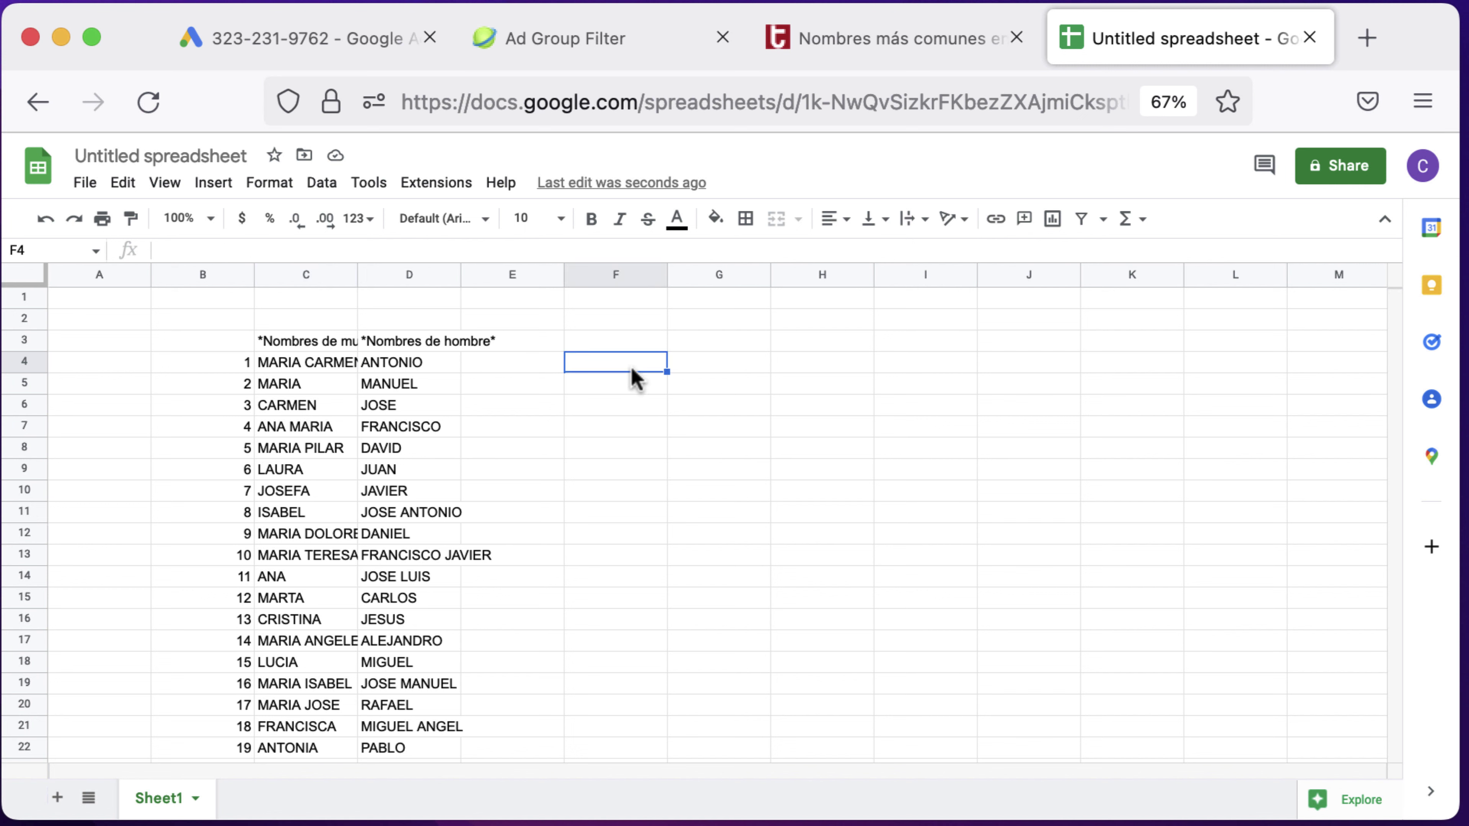
text(=u)
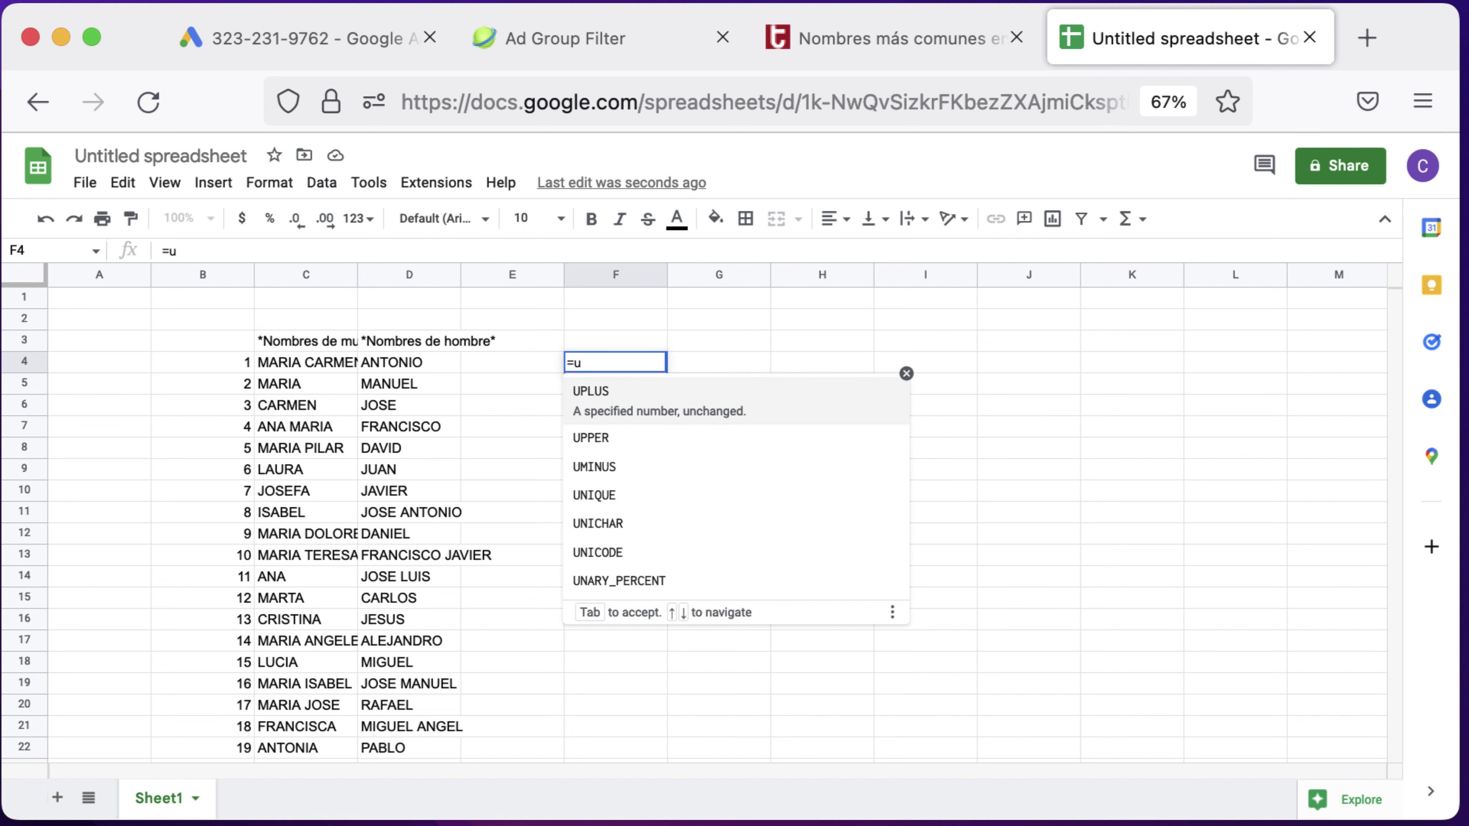
key(BackSpace)
text(fla)
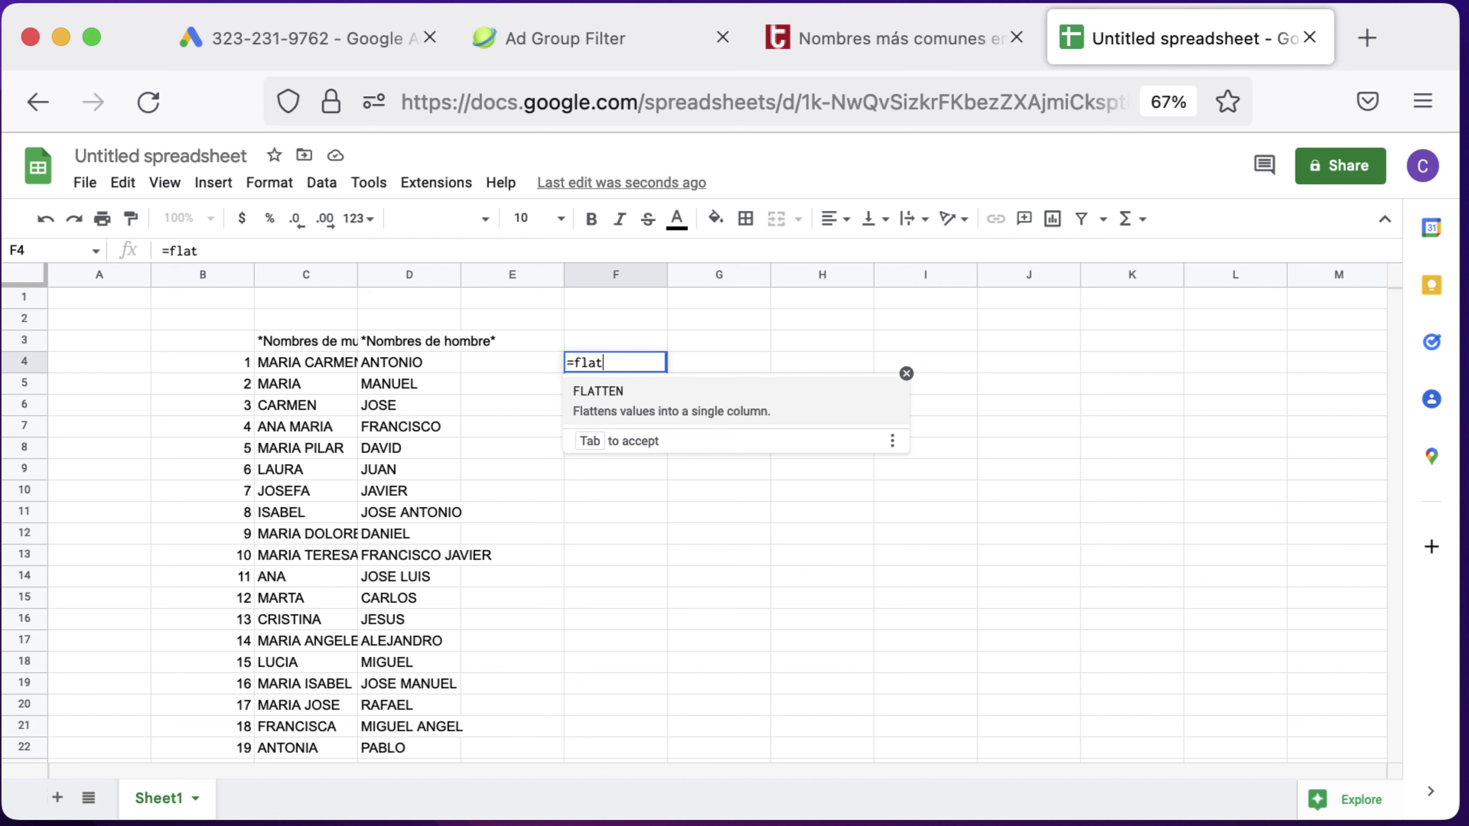
text(t)
key(Tab)
drag(324, 374, 408, 365)
key(super+shift+Down)
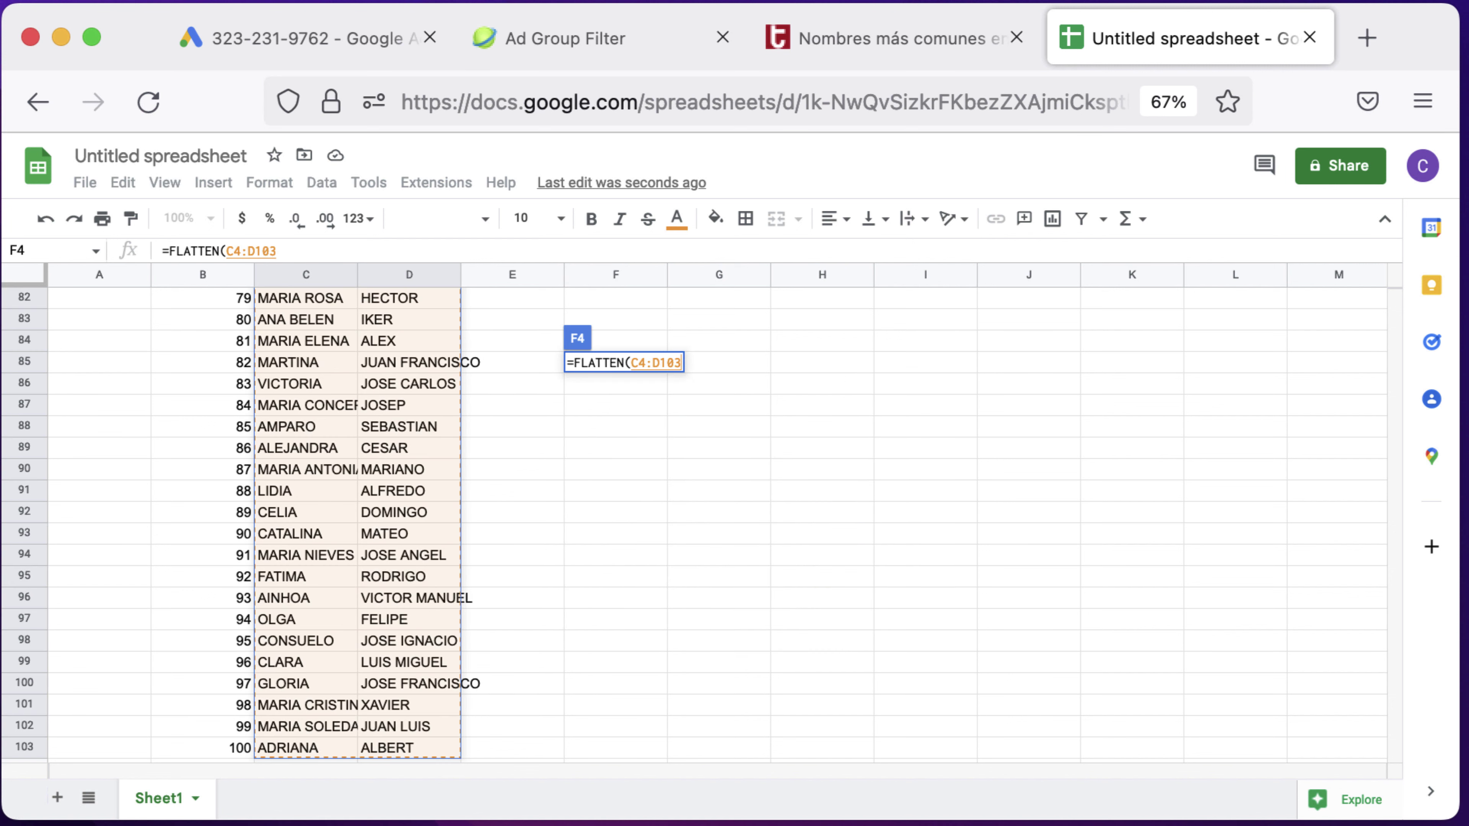
key(Return)
Step: Copy the whole flattened list of names in F4:F203
click(597, 428)
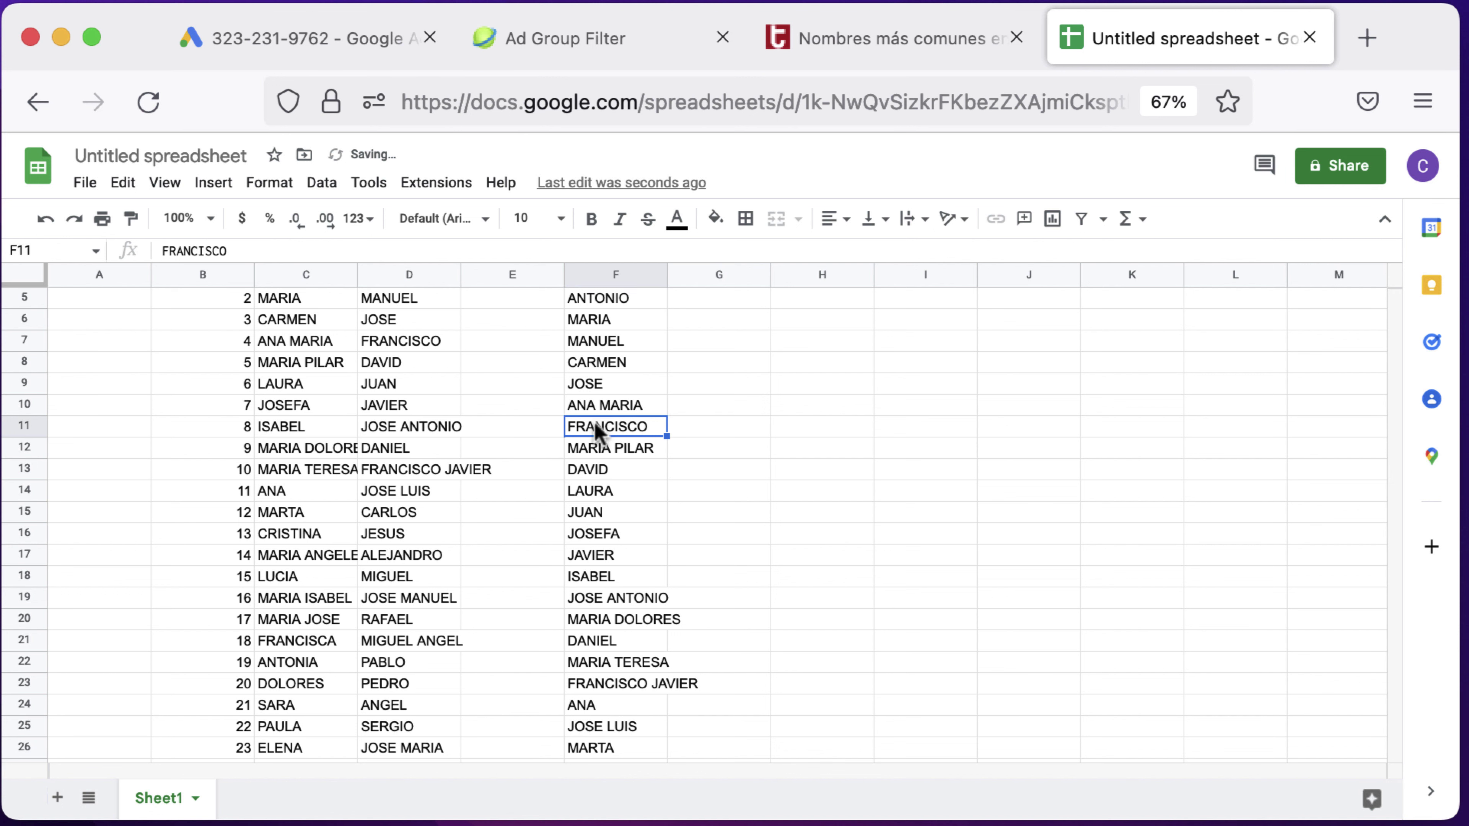
key(super+Down)
key(Up)
key(Up)
key(super+Up)
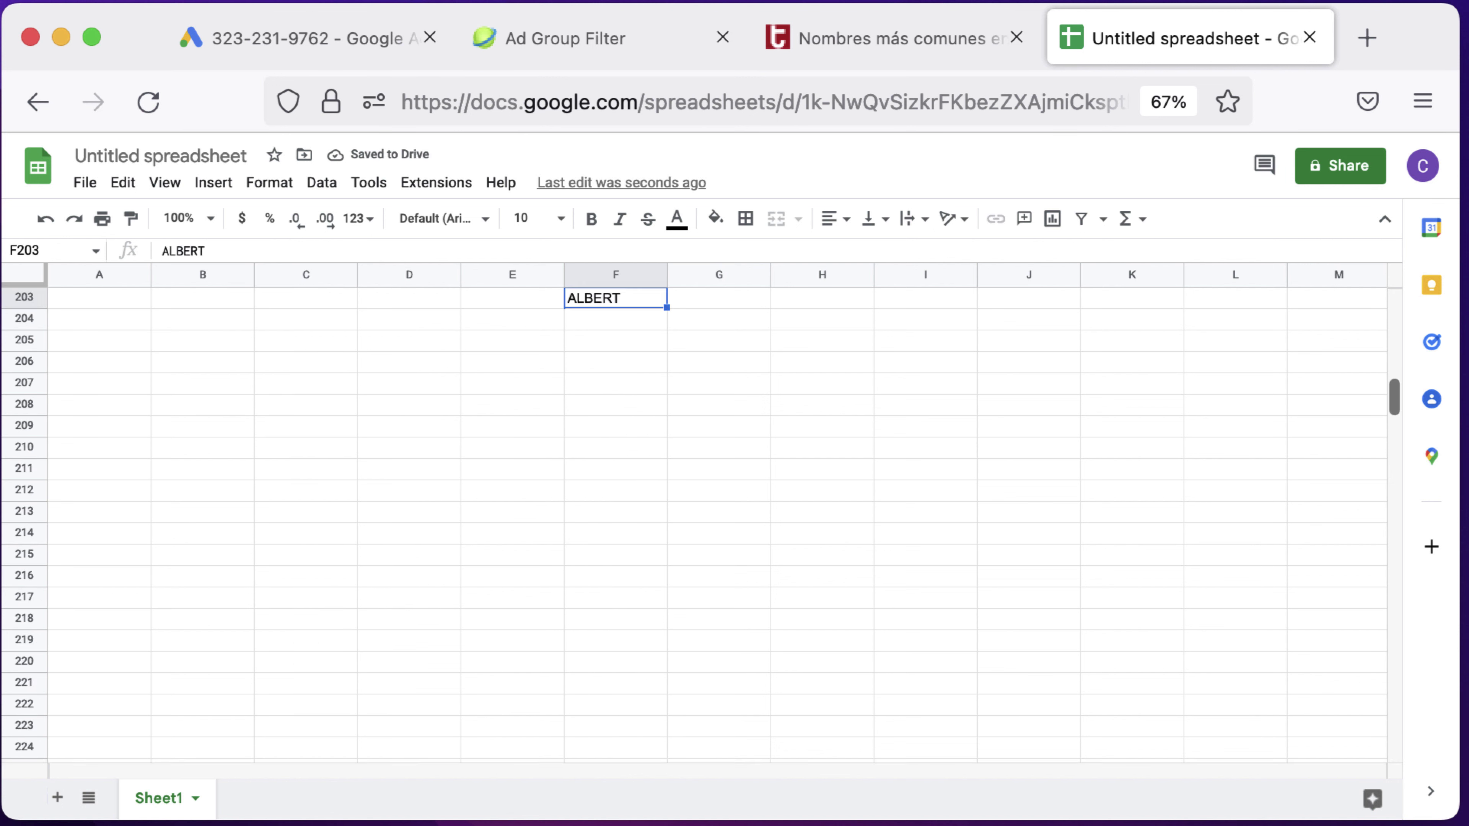
key(super+shift+Up)
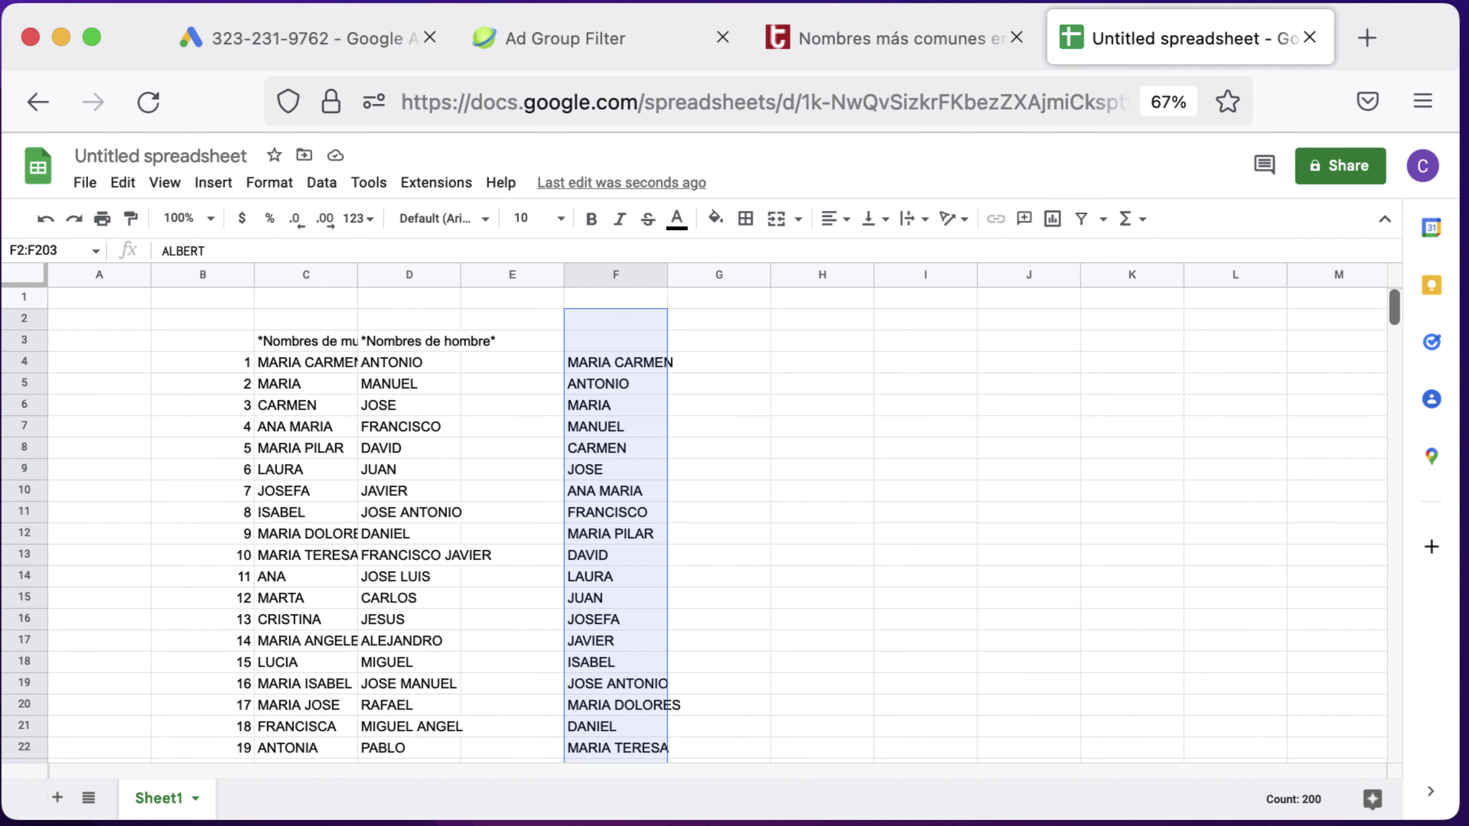
key(shift+Down)
key(shift+Down)
key(super+c)
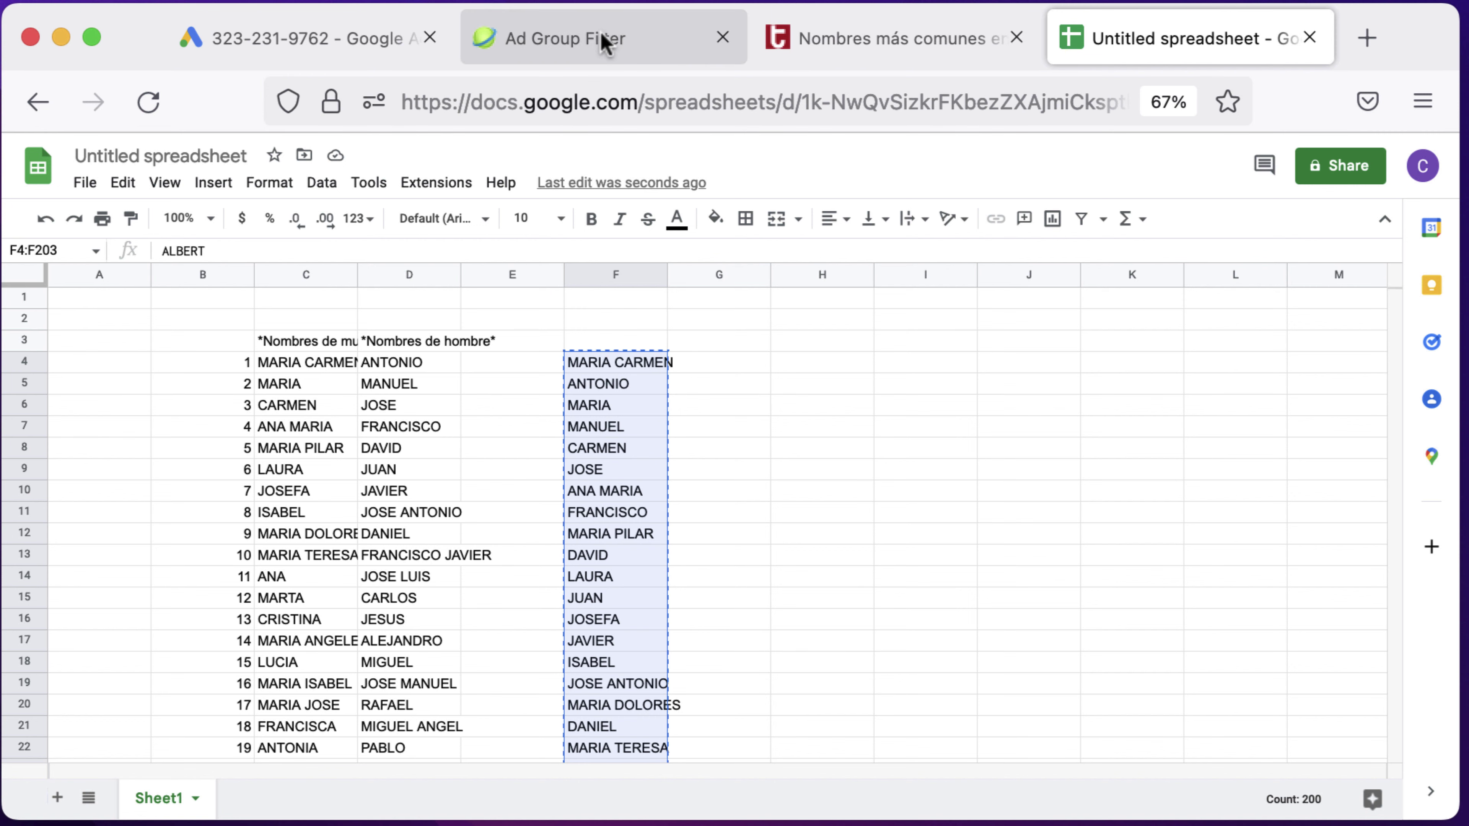
Step: In the Keyword Typo Generator, replace the social network words with the copied names and generate their typos
click(601, 42)
key(super+Left)
scroll(532, 403, down, 5)
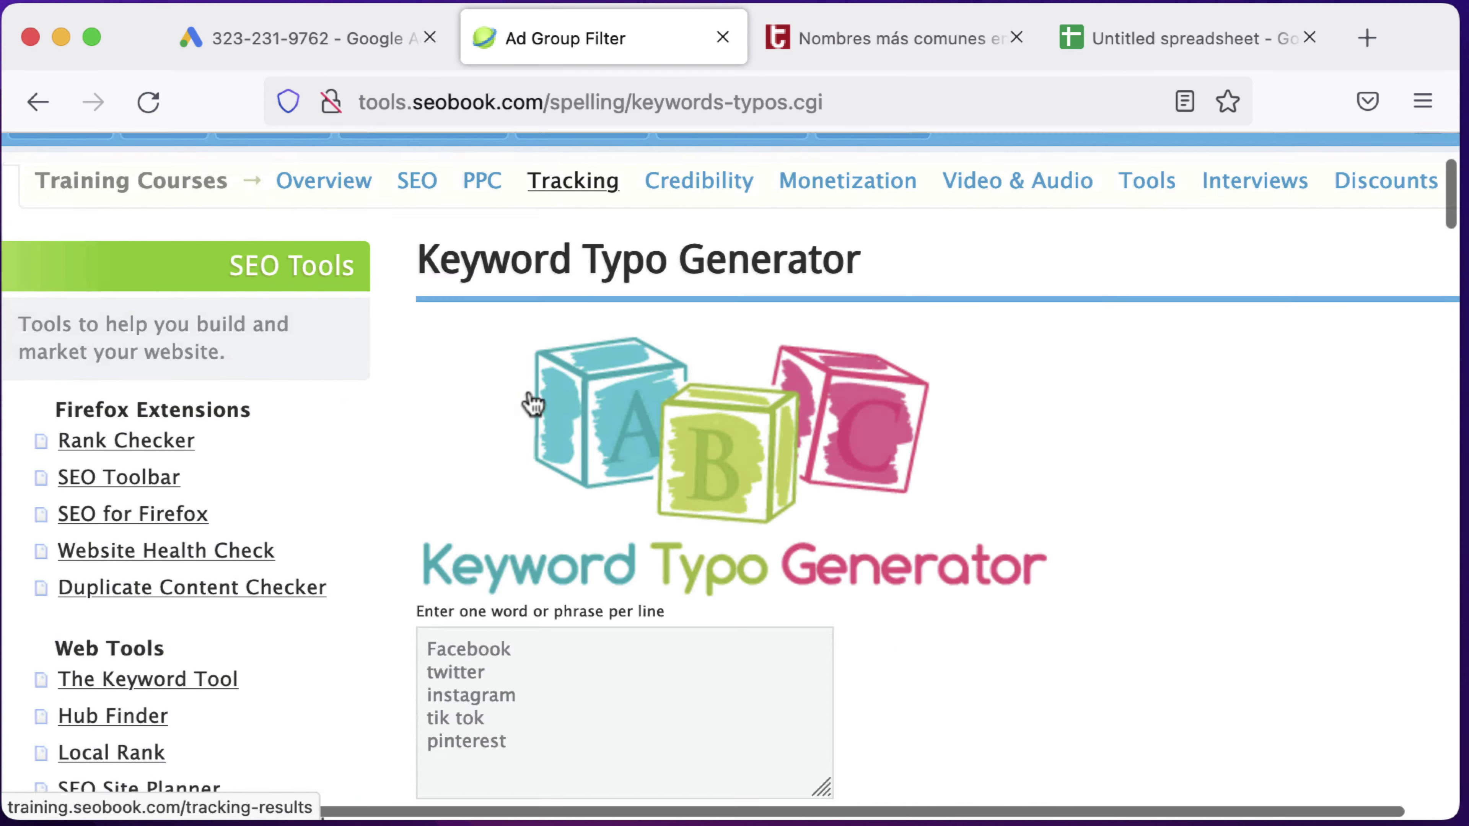
scroll(532, 403, down, 5)
scroll(577, 397, up, 3)
drag(526, 365, 368, 106)
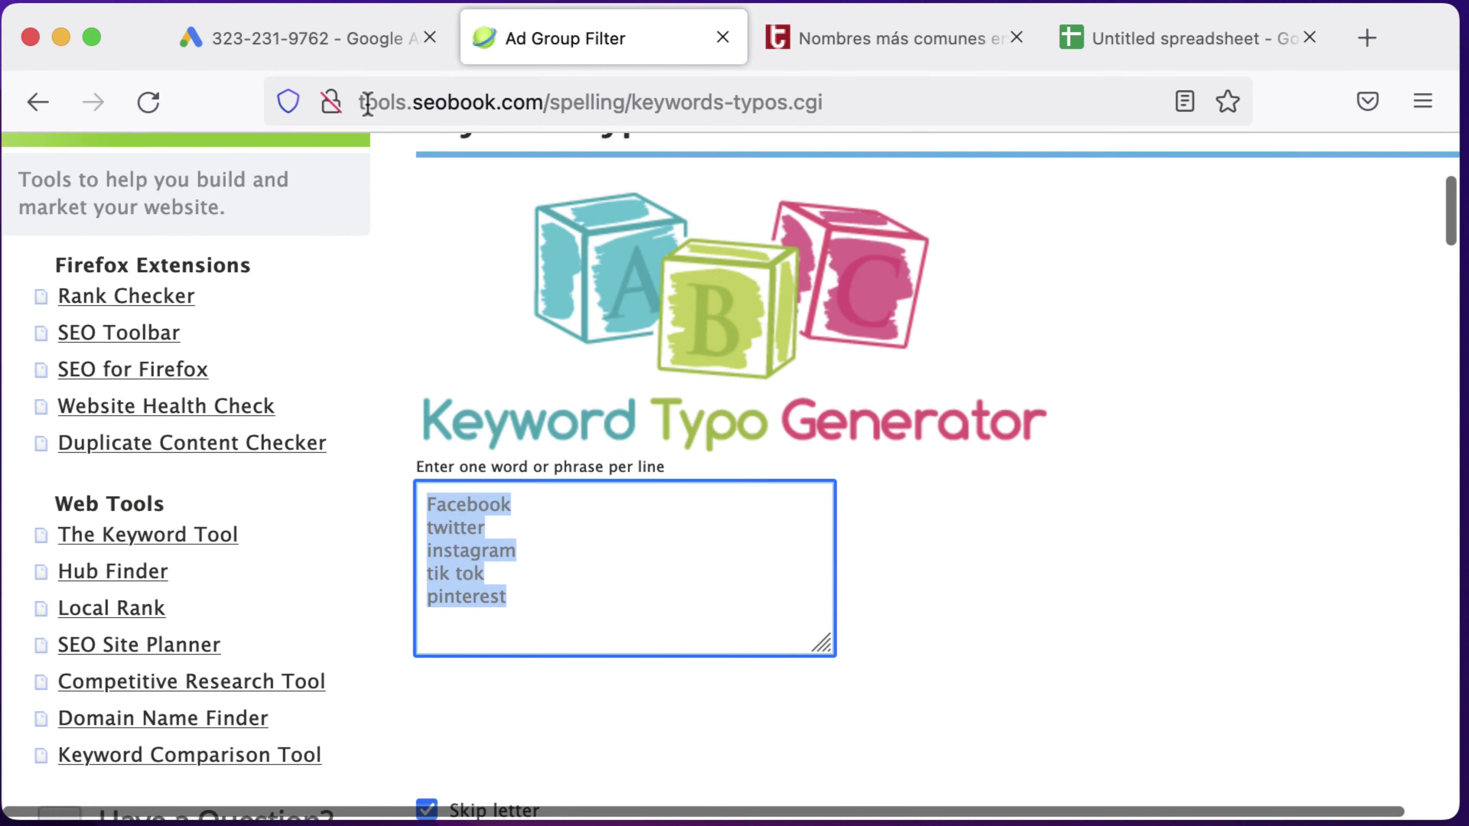
key(BackSpace)
key(super+v)
scroll(575, 745, down, 6)
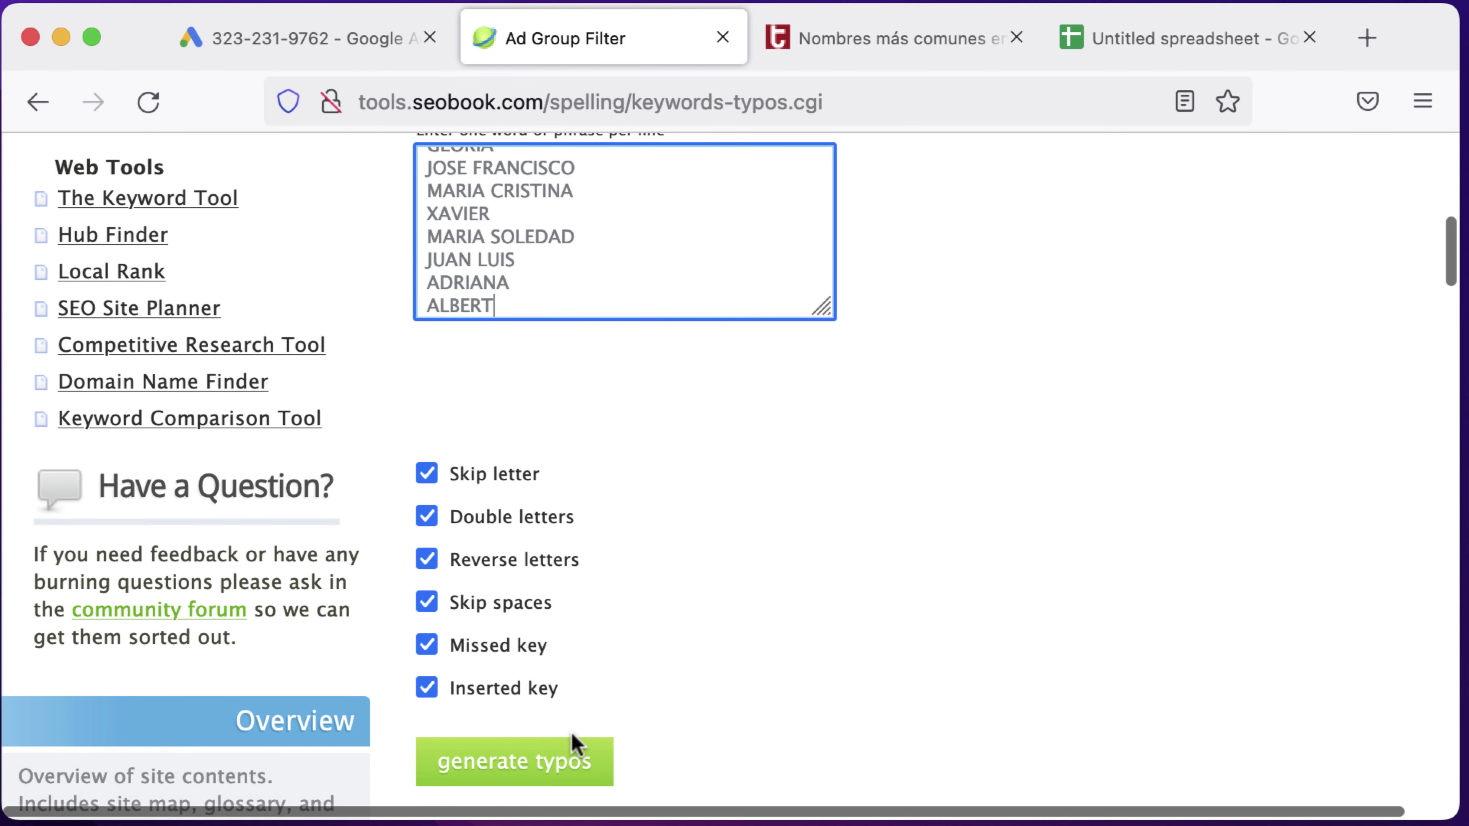
click(575, 746)
Step: Paste the copied names and all their generated typos into the negative keywords of the 02.Empleados list in Google Ads
click(350, 43)
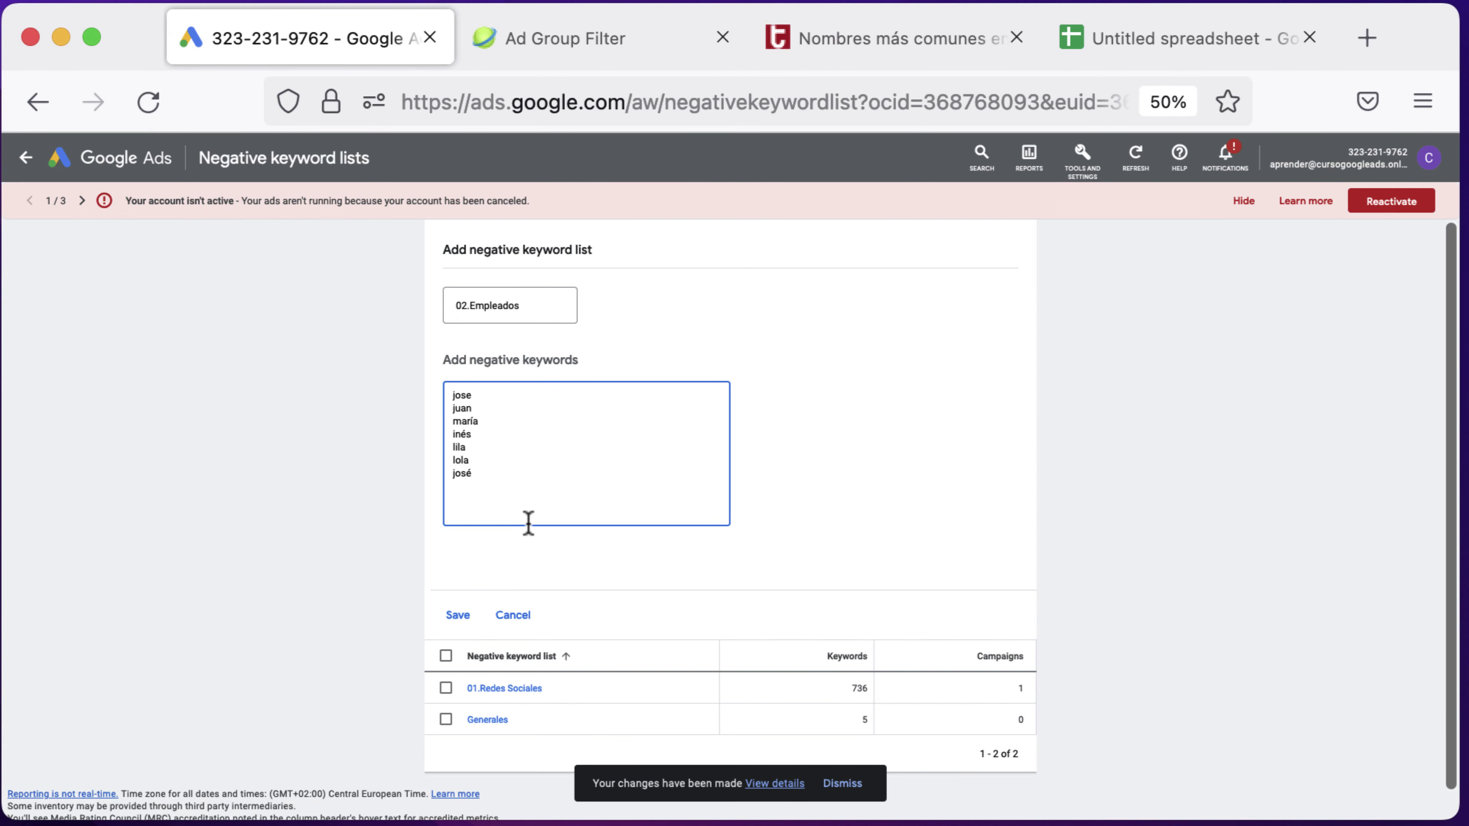
key(super+v)
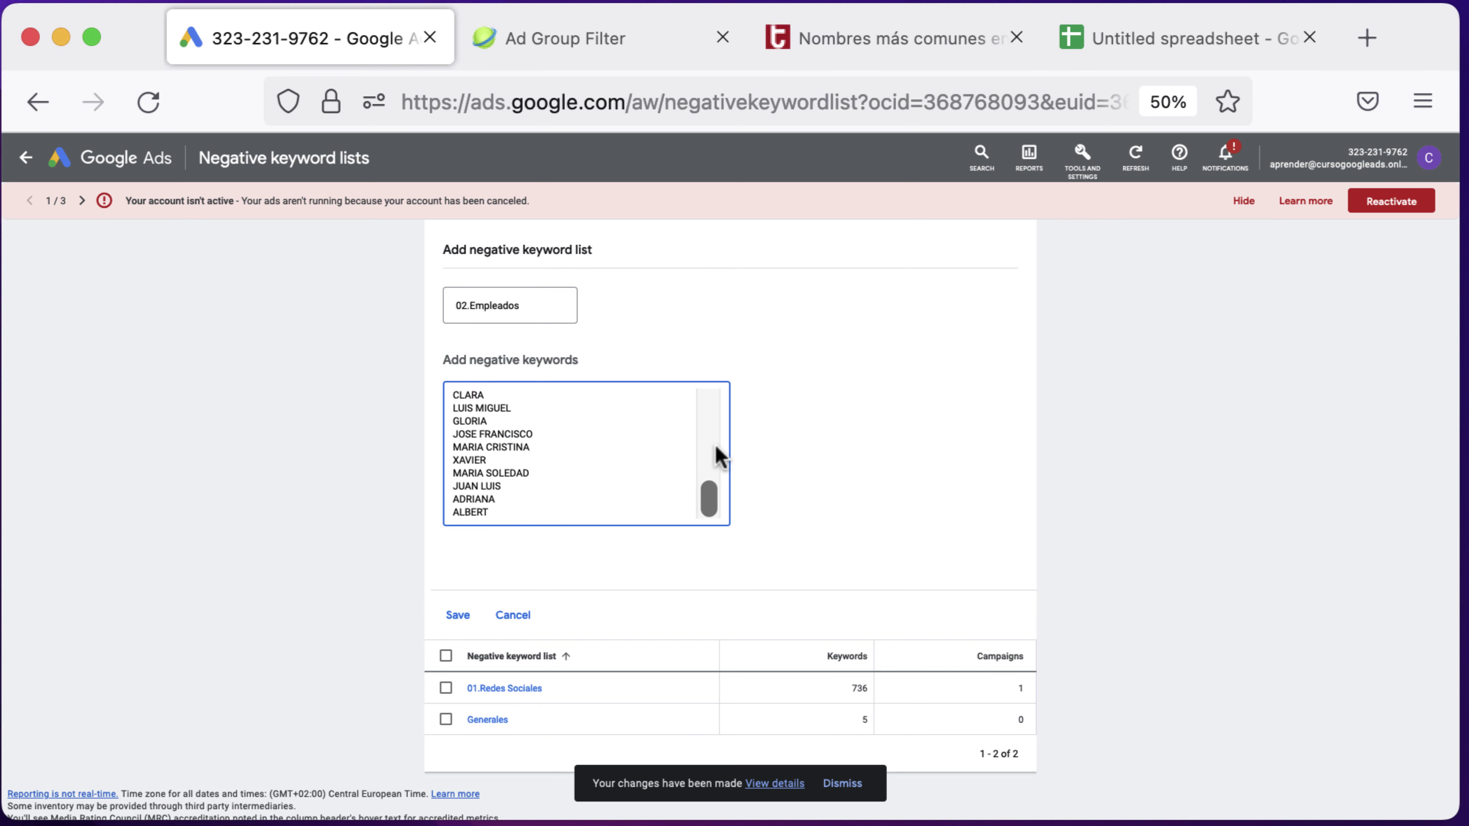
click(643, 26)
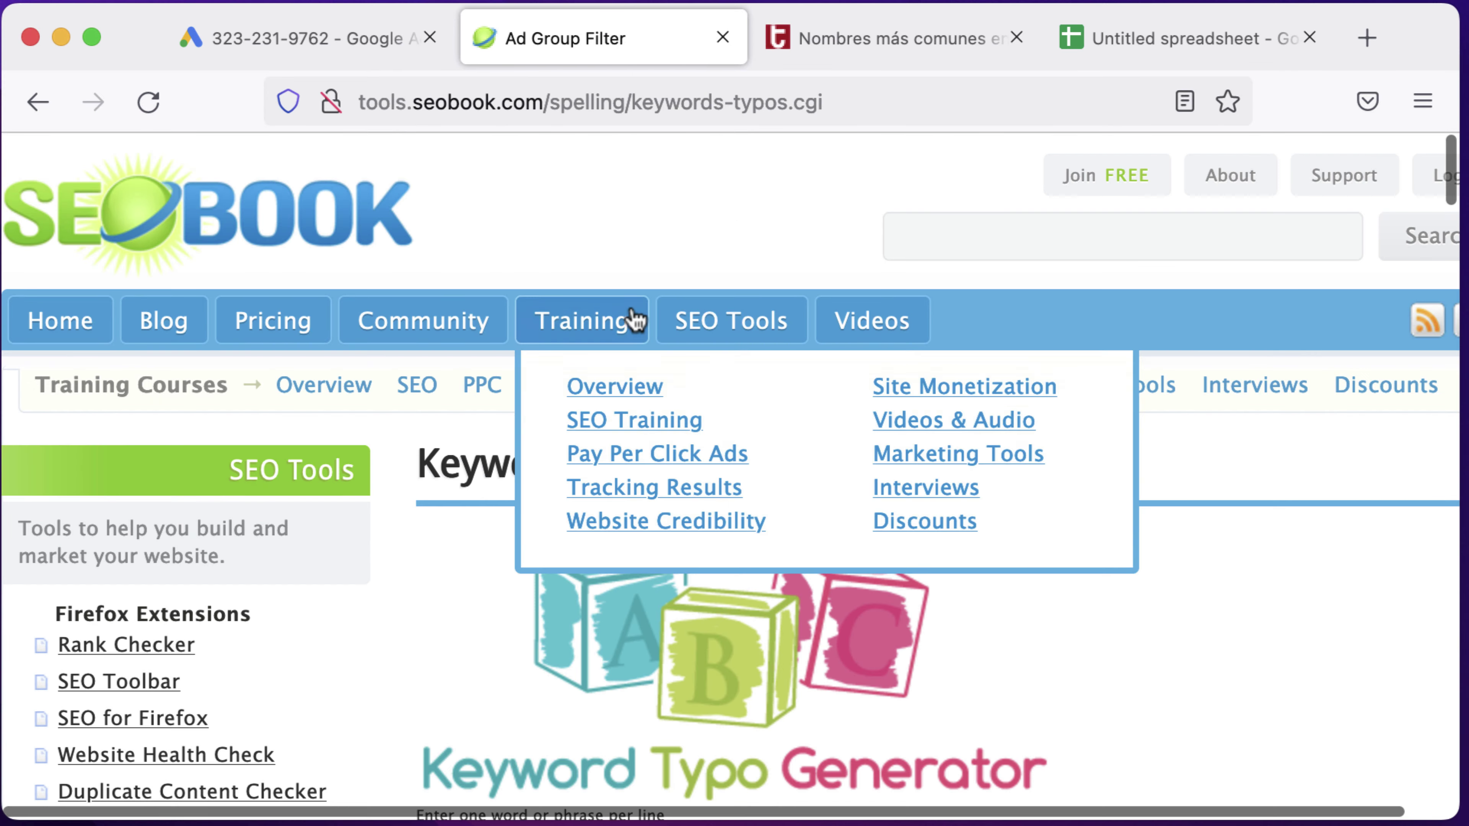
scroll(636, 321, down, 10)
click(431, 367)
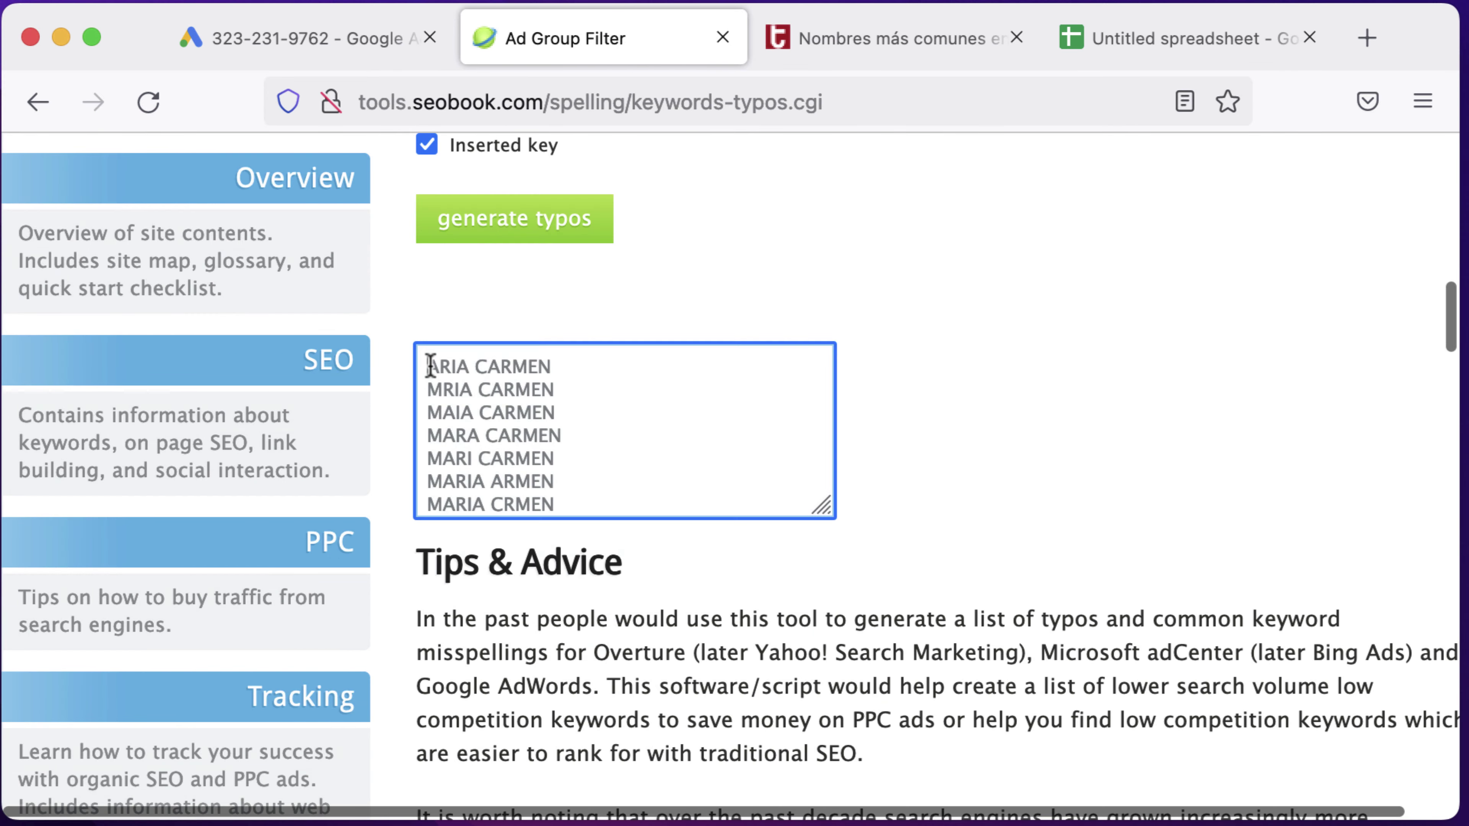
drag(509, 511, 613, 731)
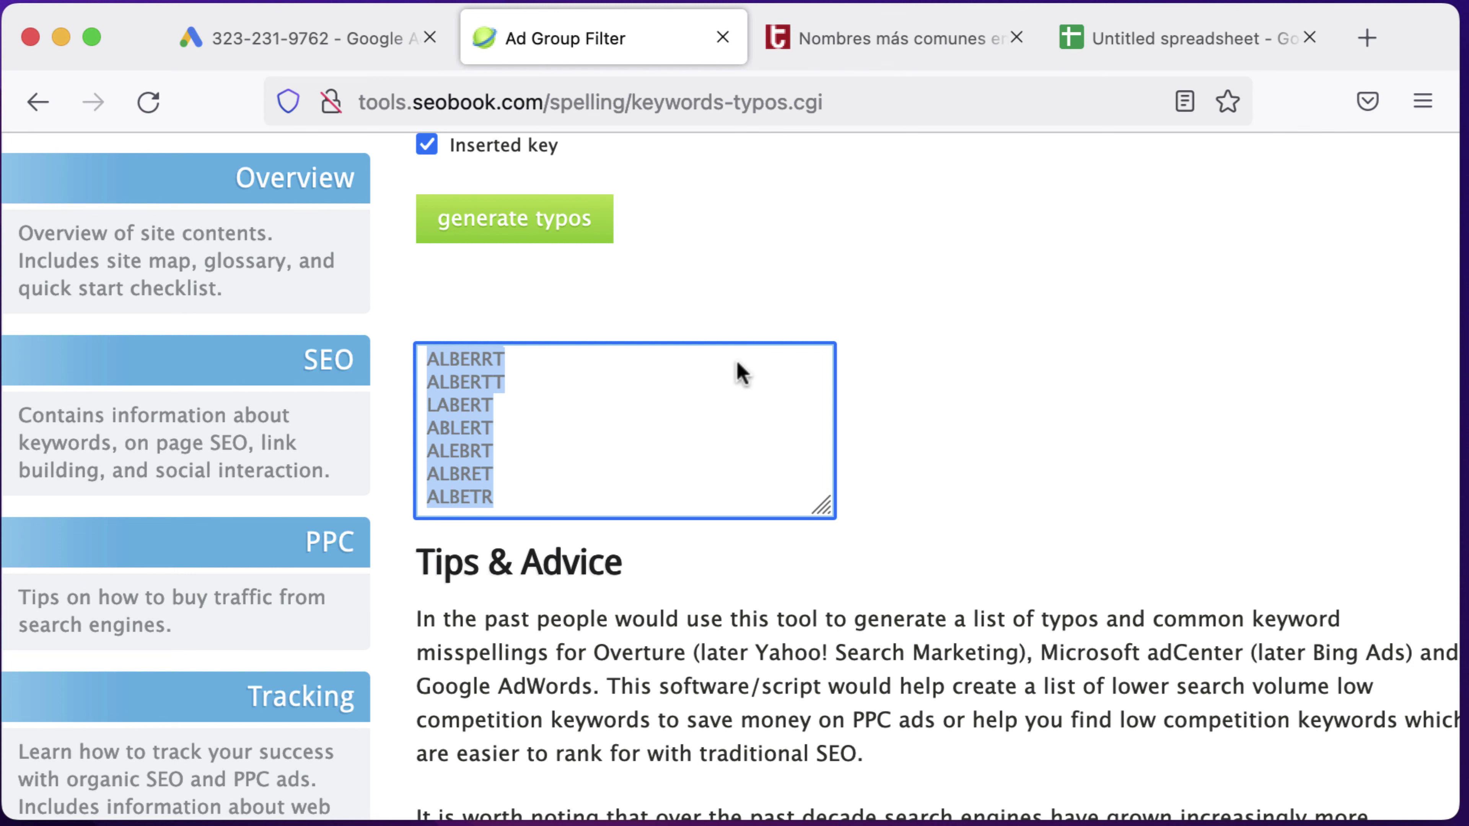
click(303, 58)
key(Return)
key(super+v)
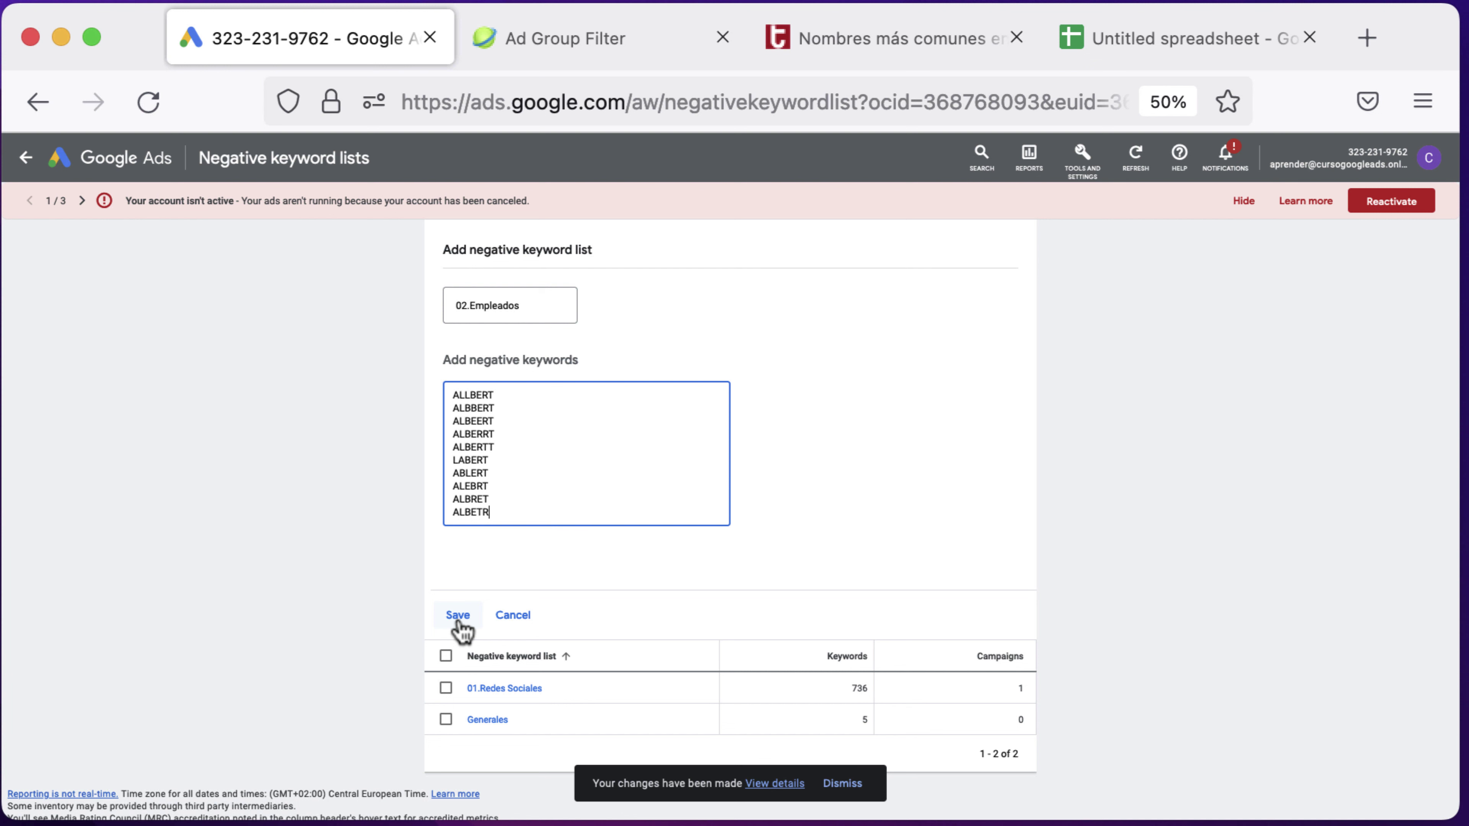
Step: Change the new negative keyword list's name to 02.Emplead@s and save the list
click(517, 305)
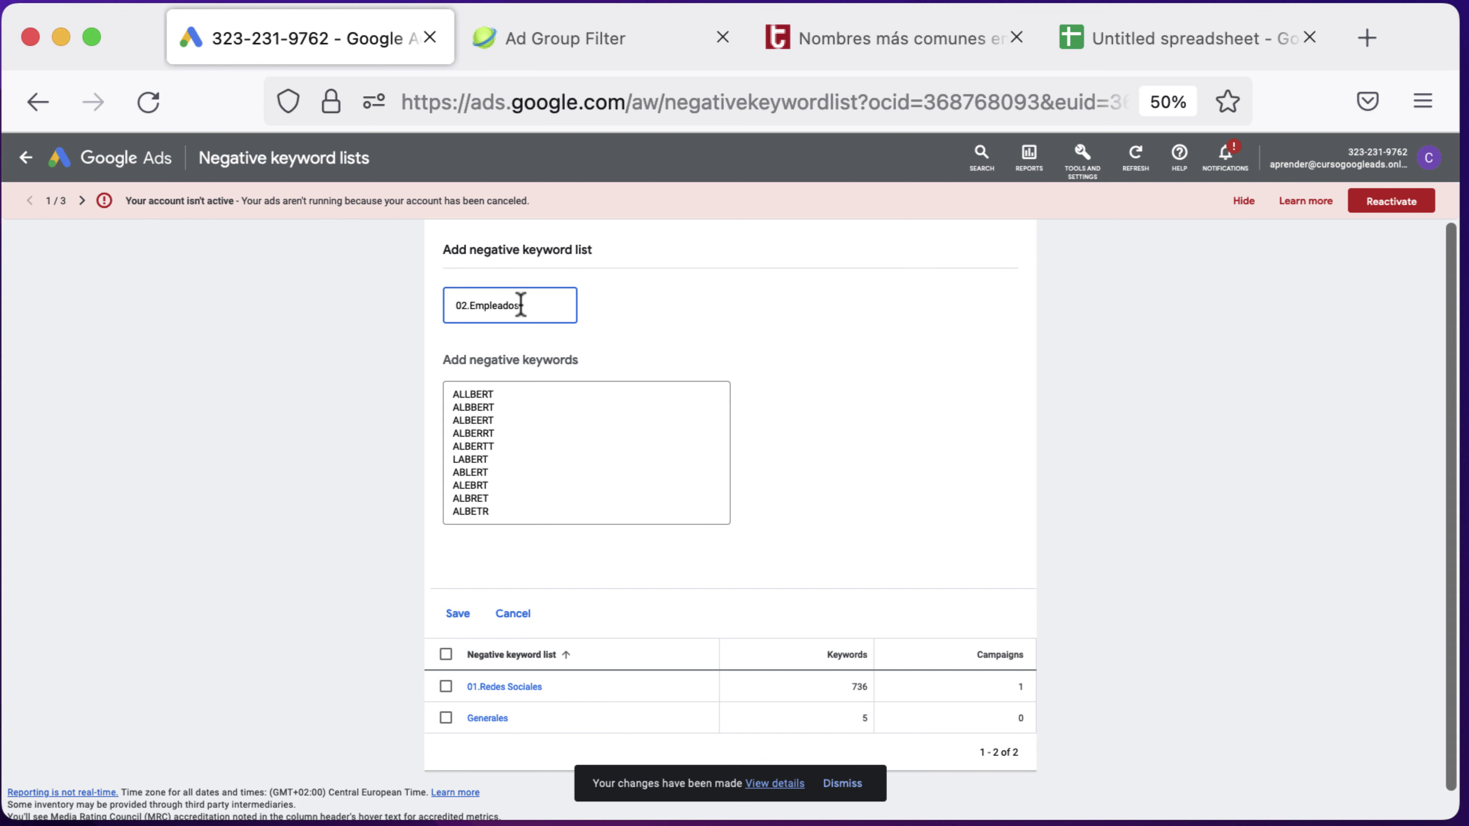
key(Left)
key(BackSpace)
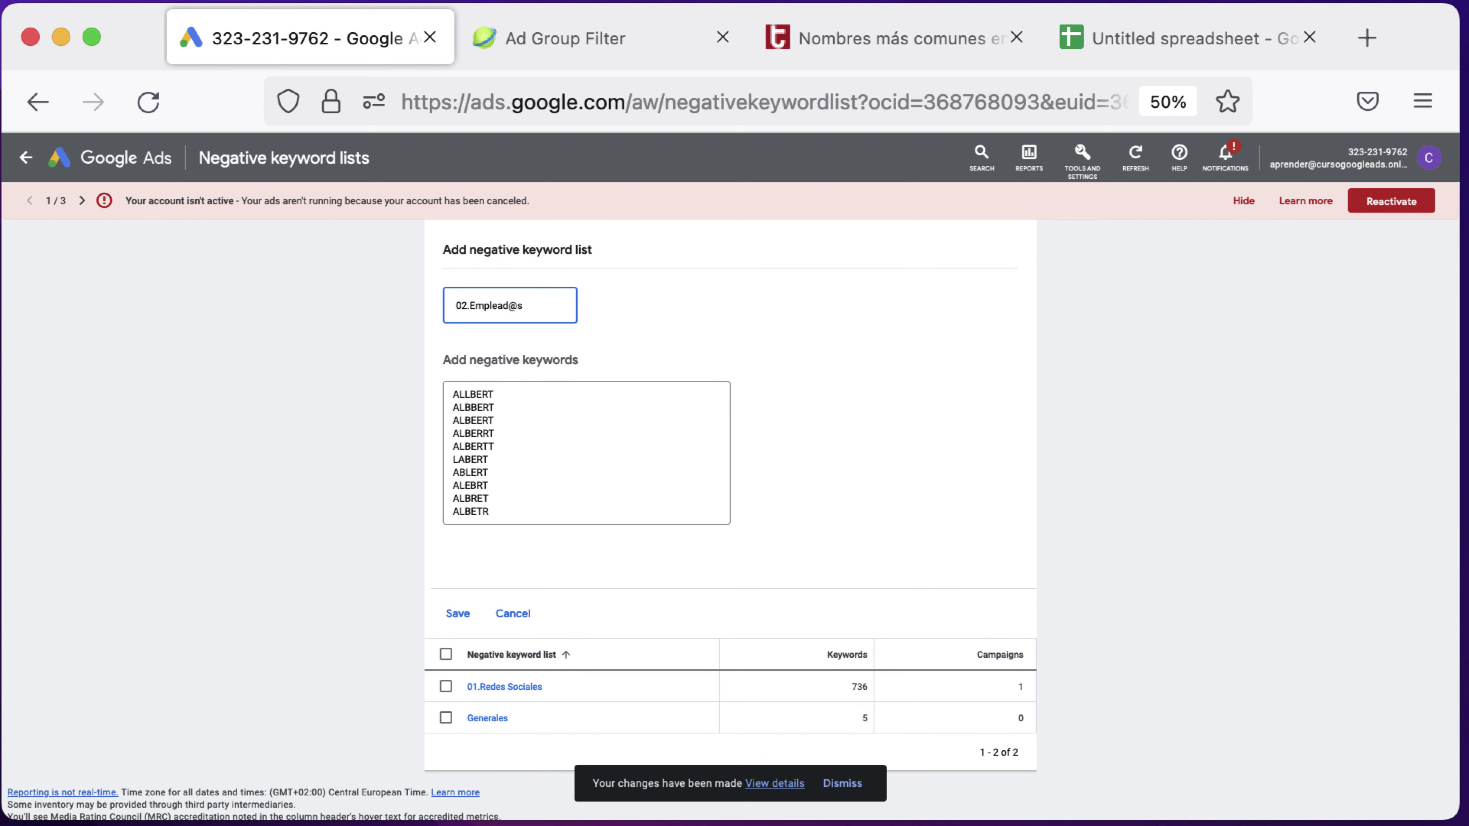
text(@)
click(463, 614)
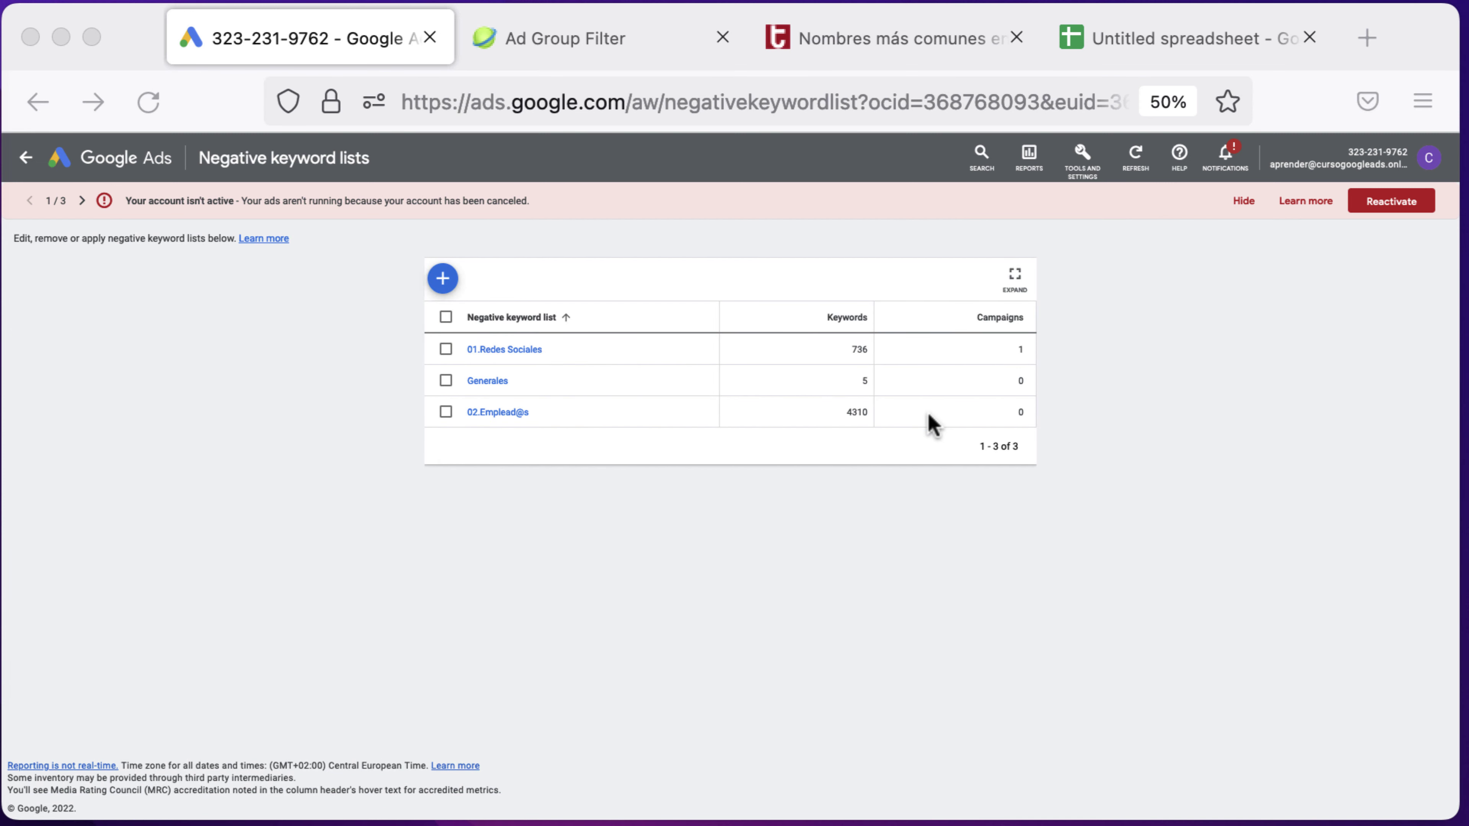
Step: Apply the 02.Emplead@s list to Campaña Estructura Guitarras and Campaña Estructura Guitarras #2, and clear the list selection
click(445, 412)
click(606, 282)
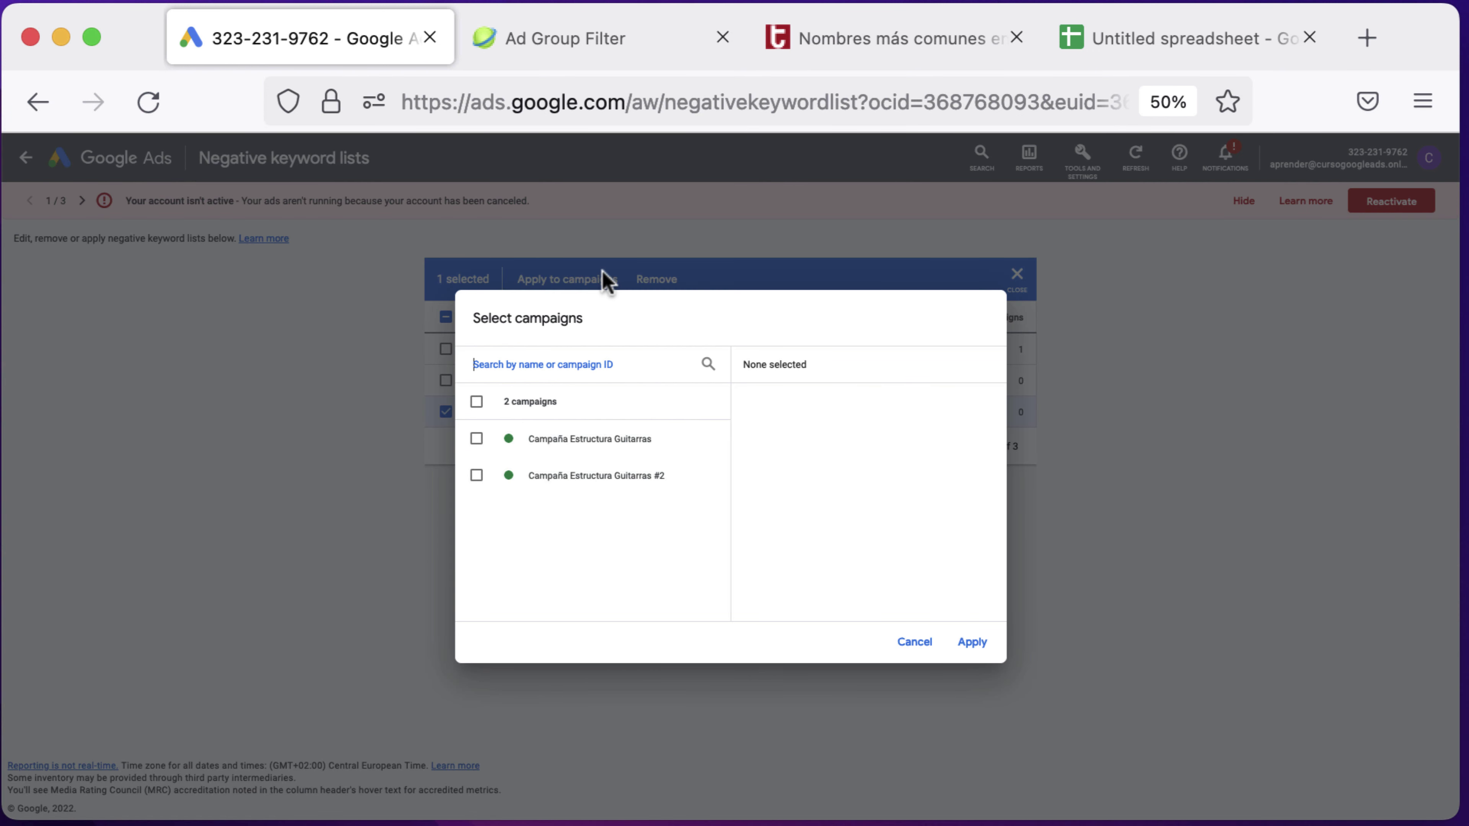
click(477, 439)
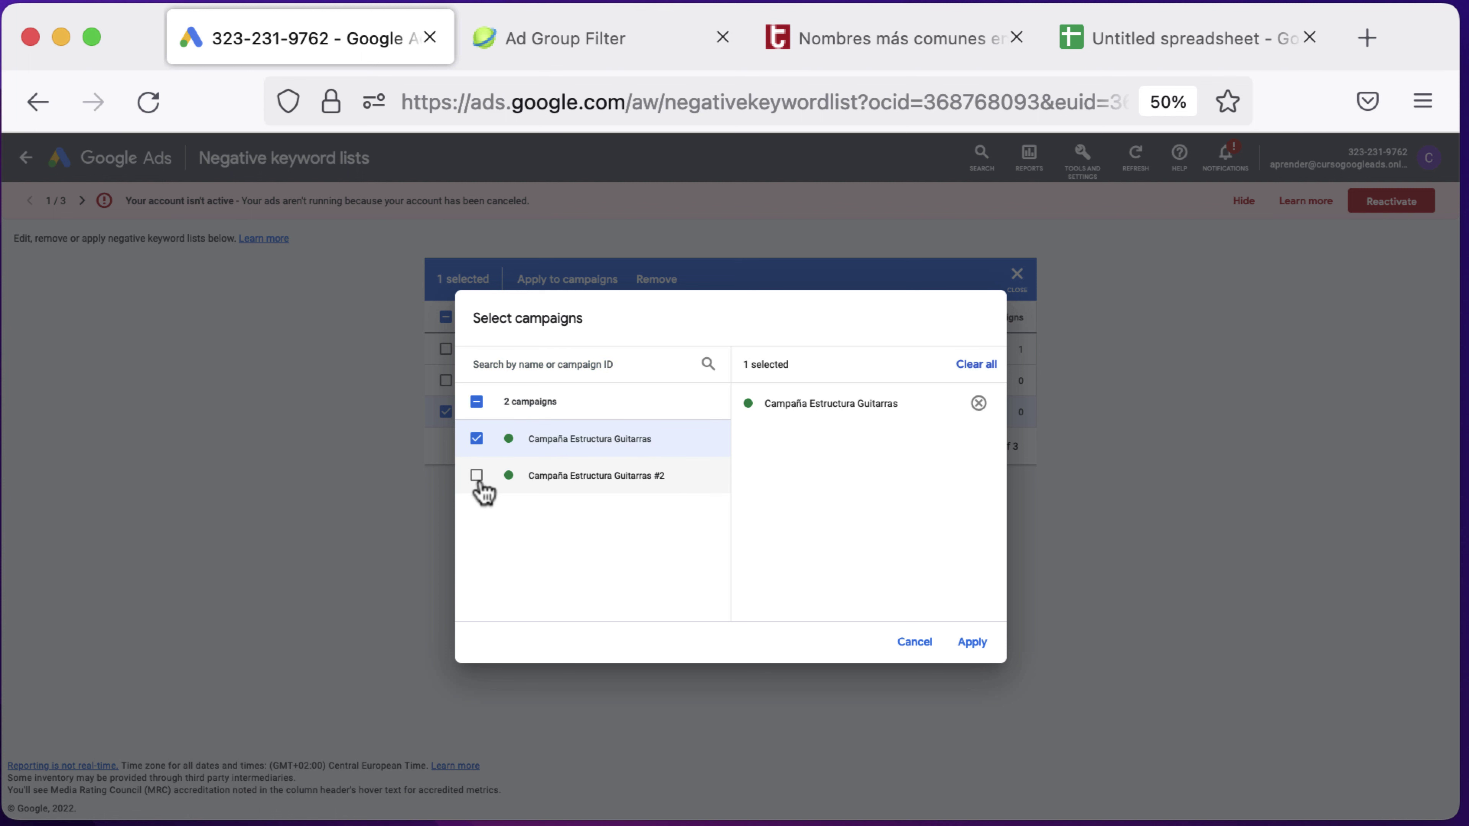
click(477, 475)
click(971, 643)
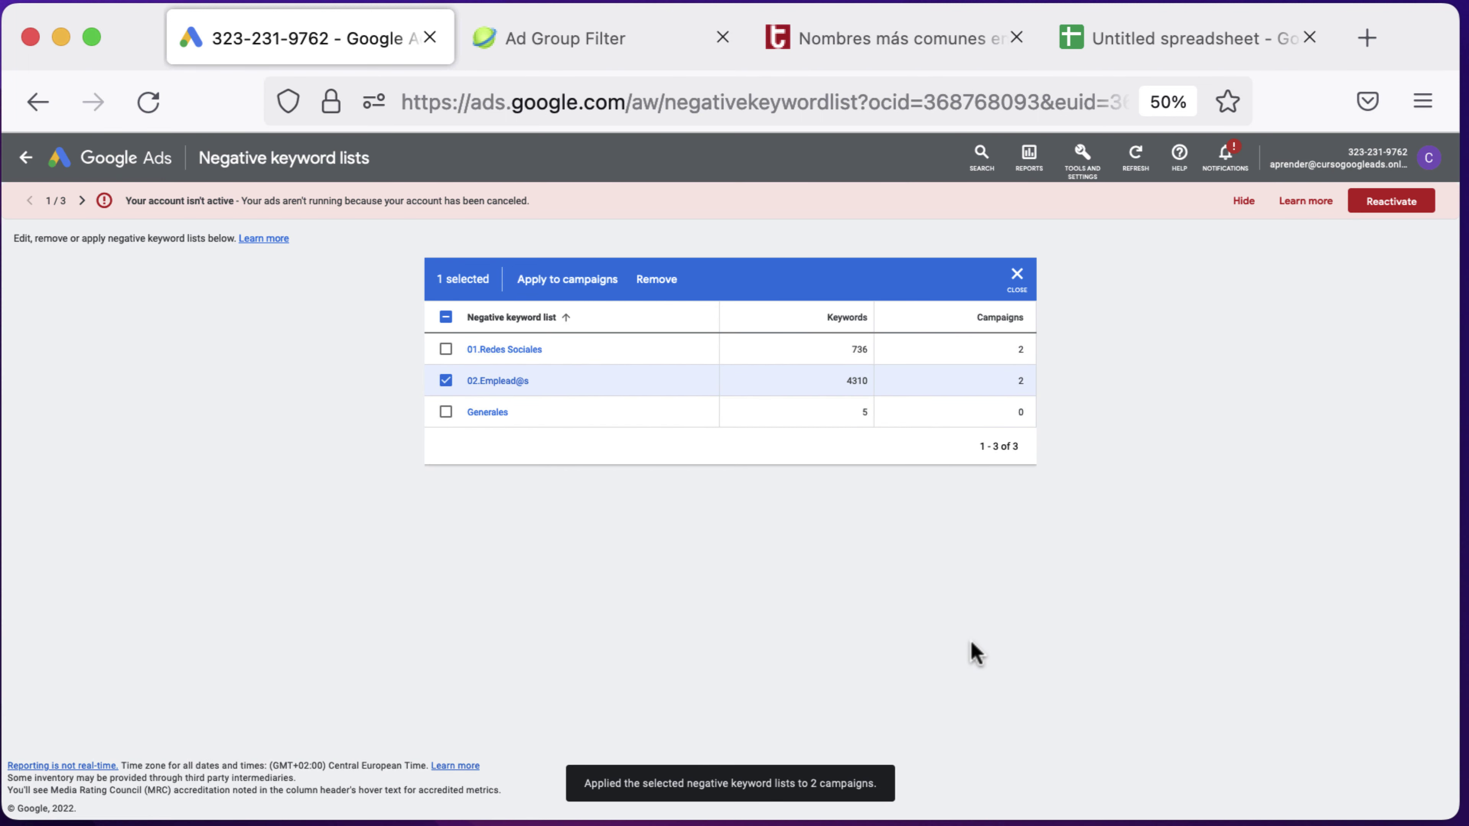
click(446, 382)
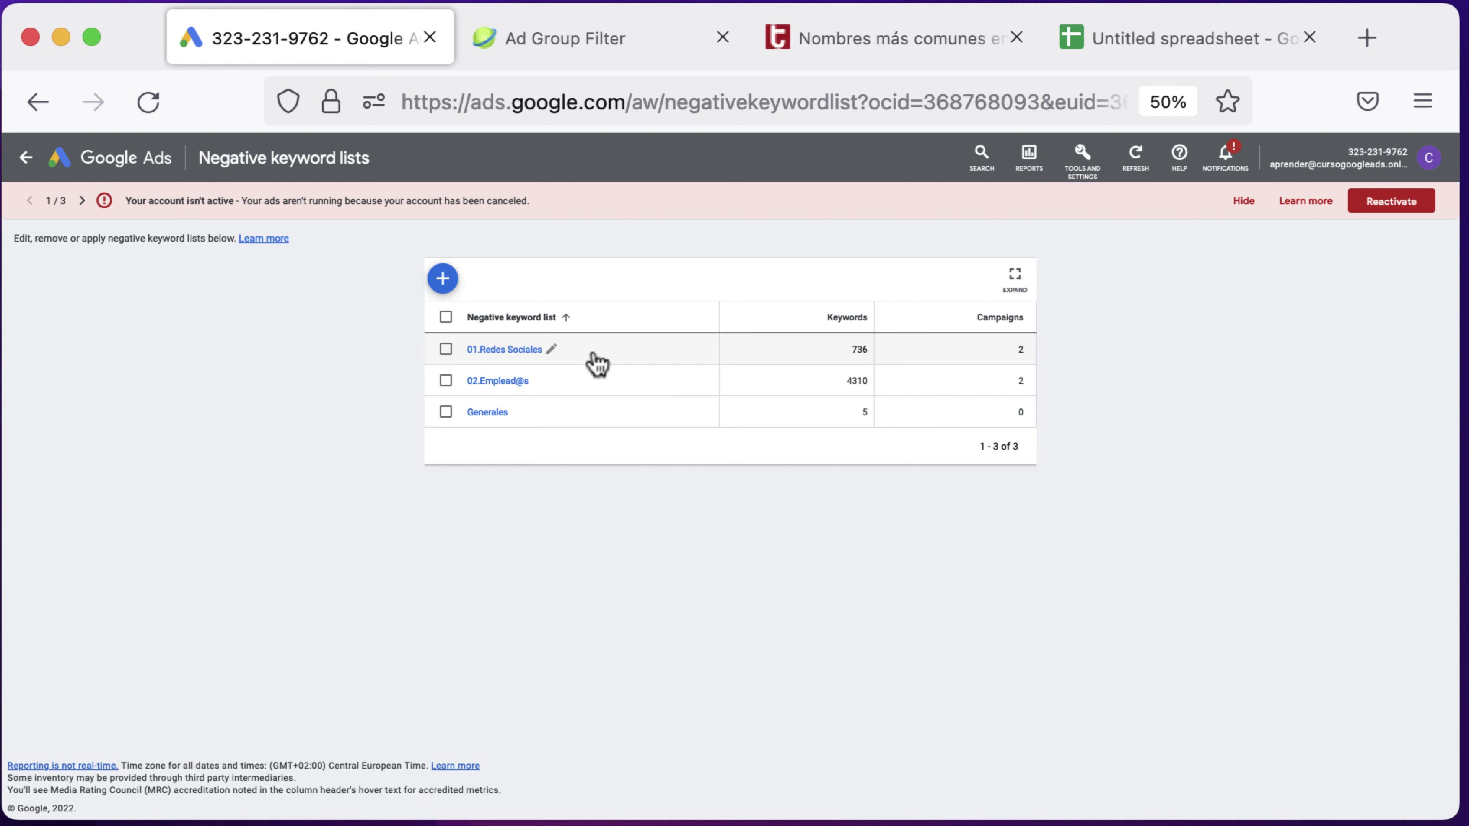
click(446, 349)
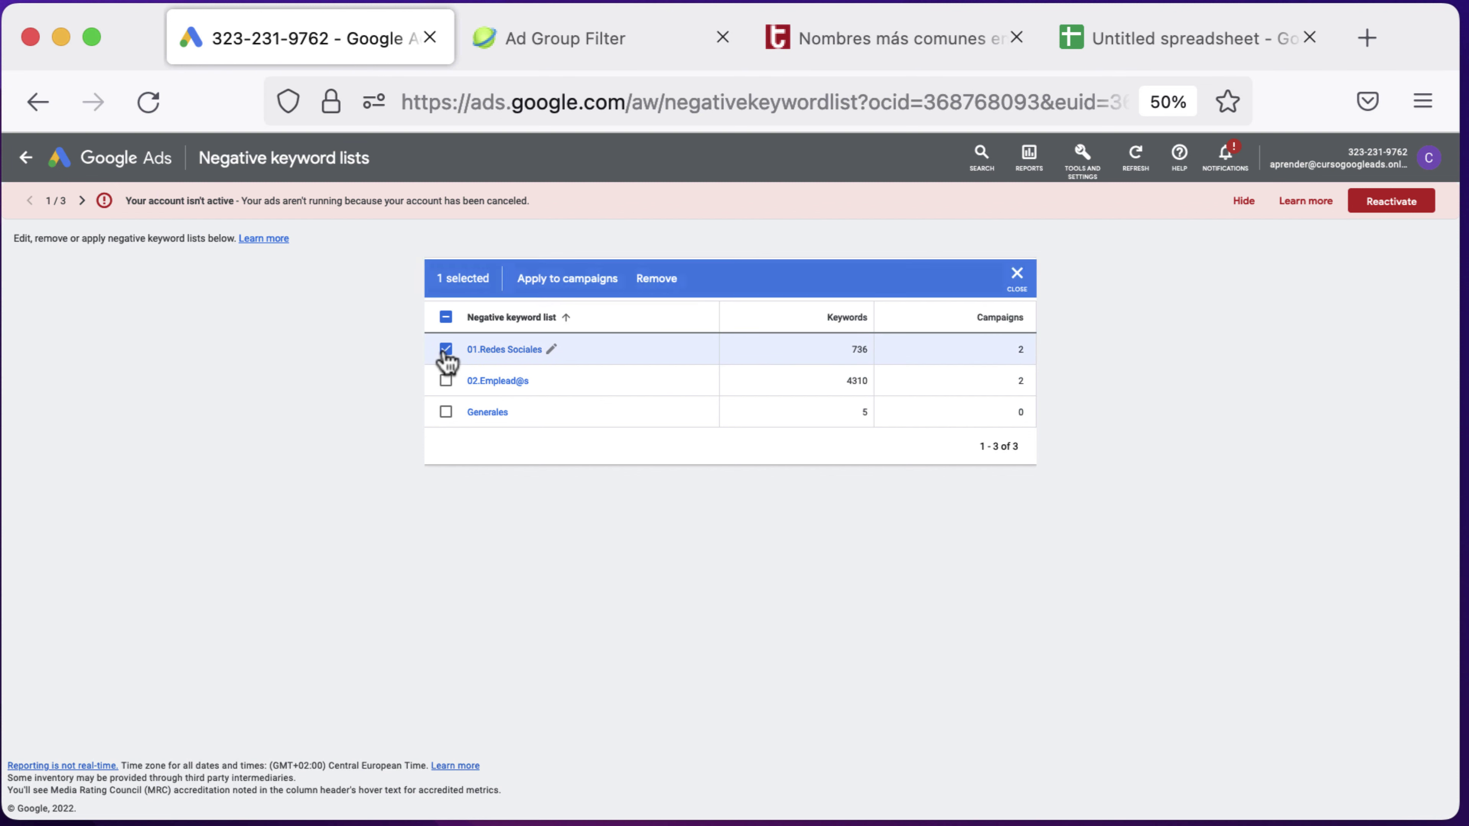
click(567, 280)
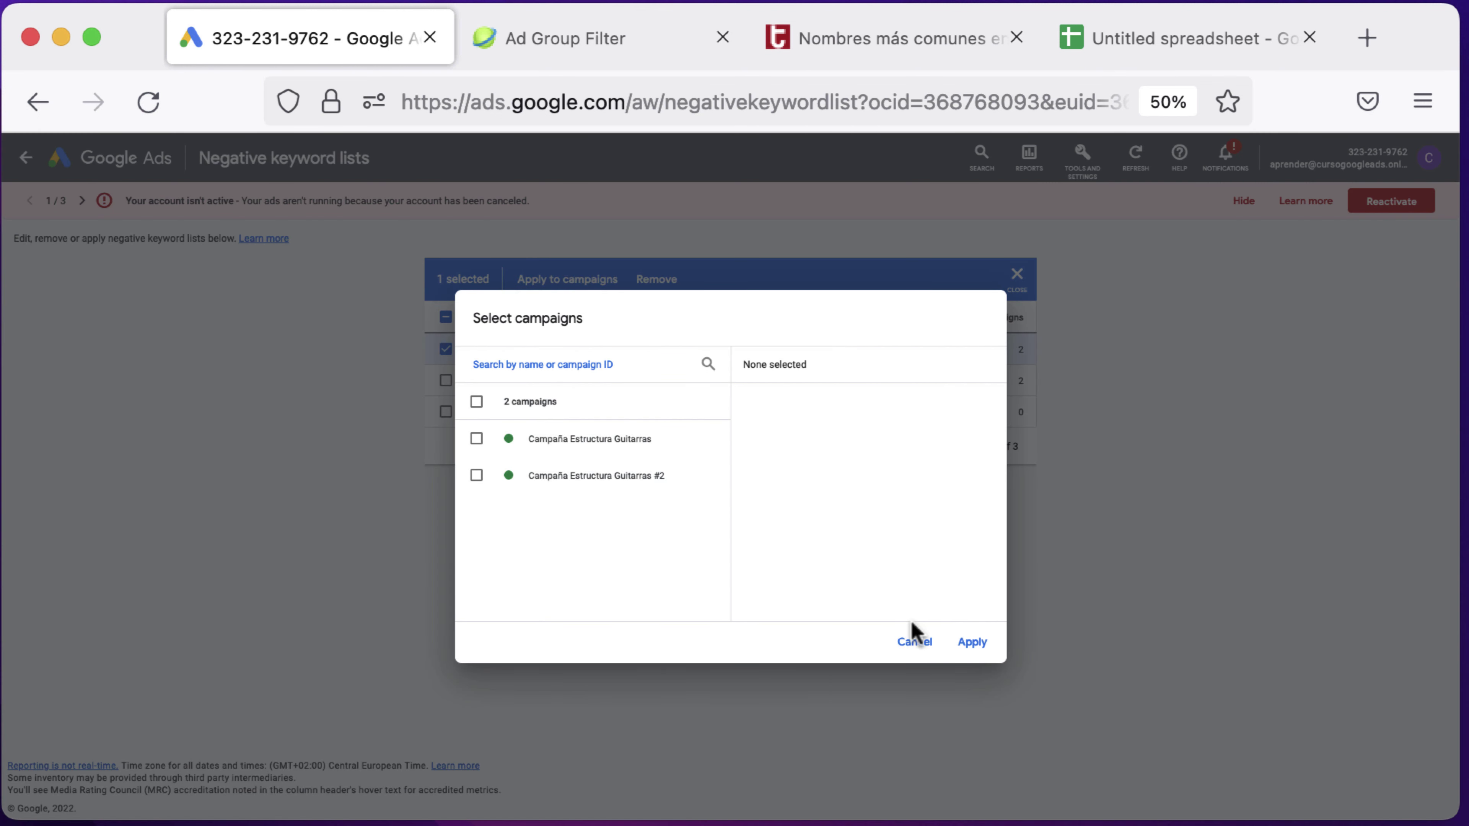
click(913, 636)
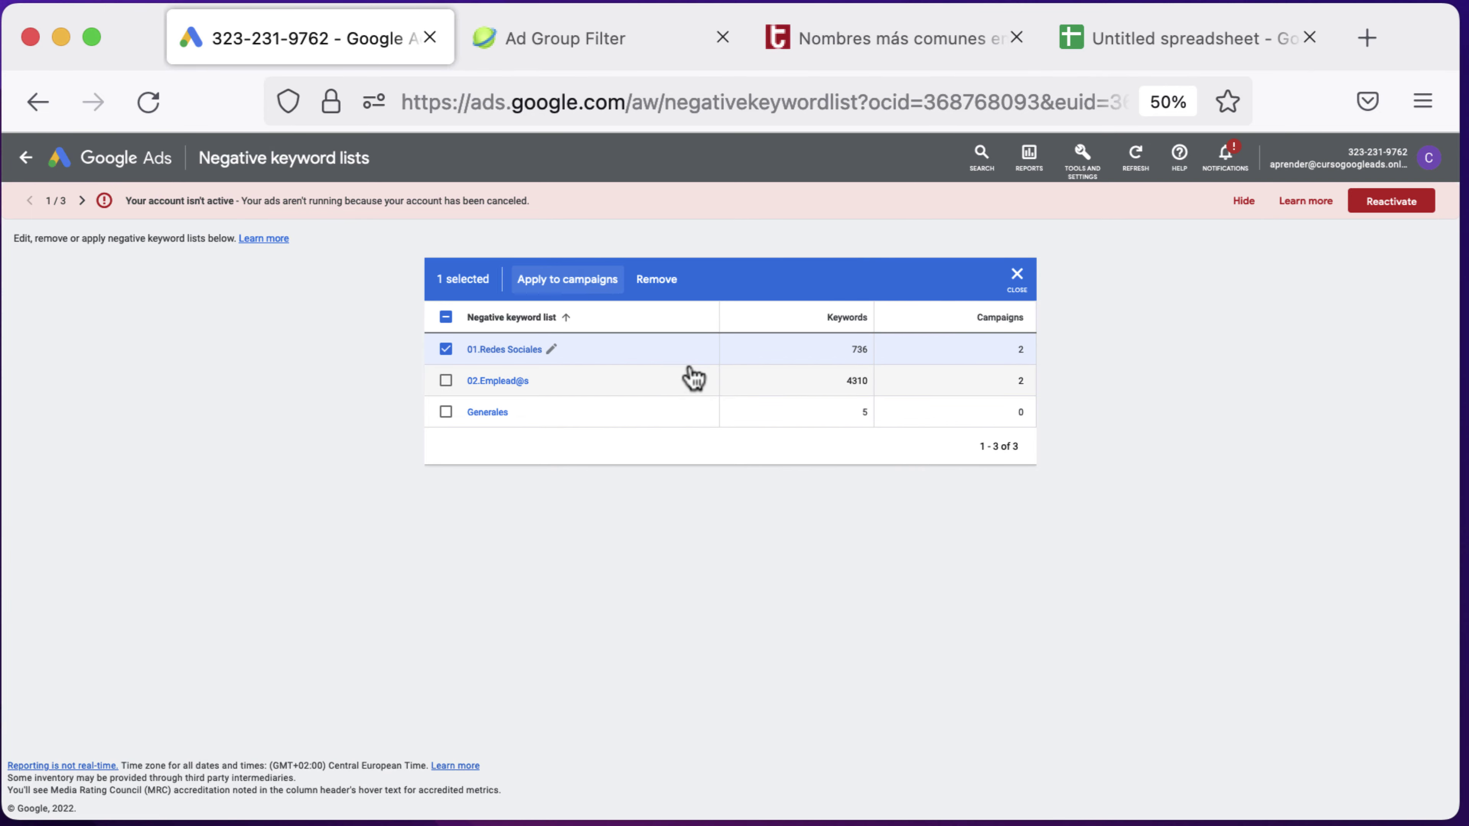
click(440, 354)
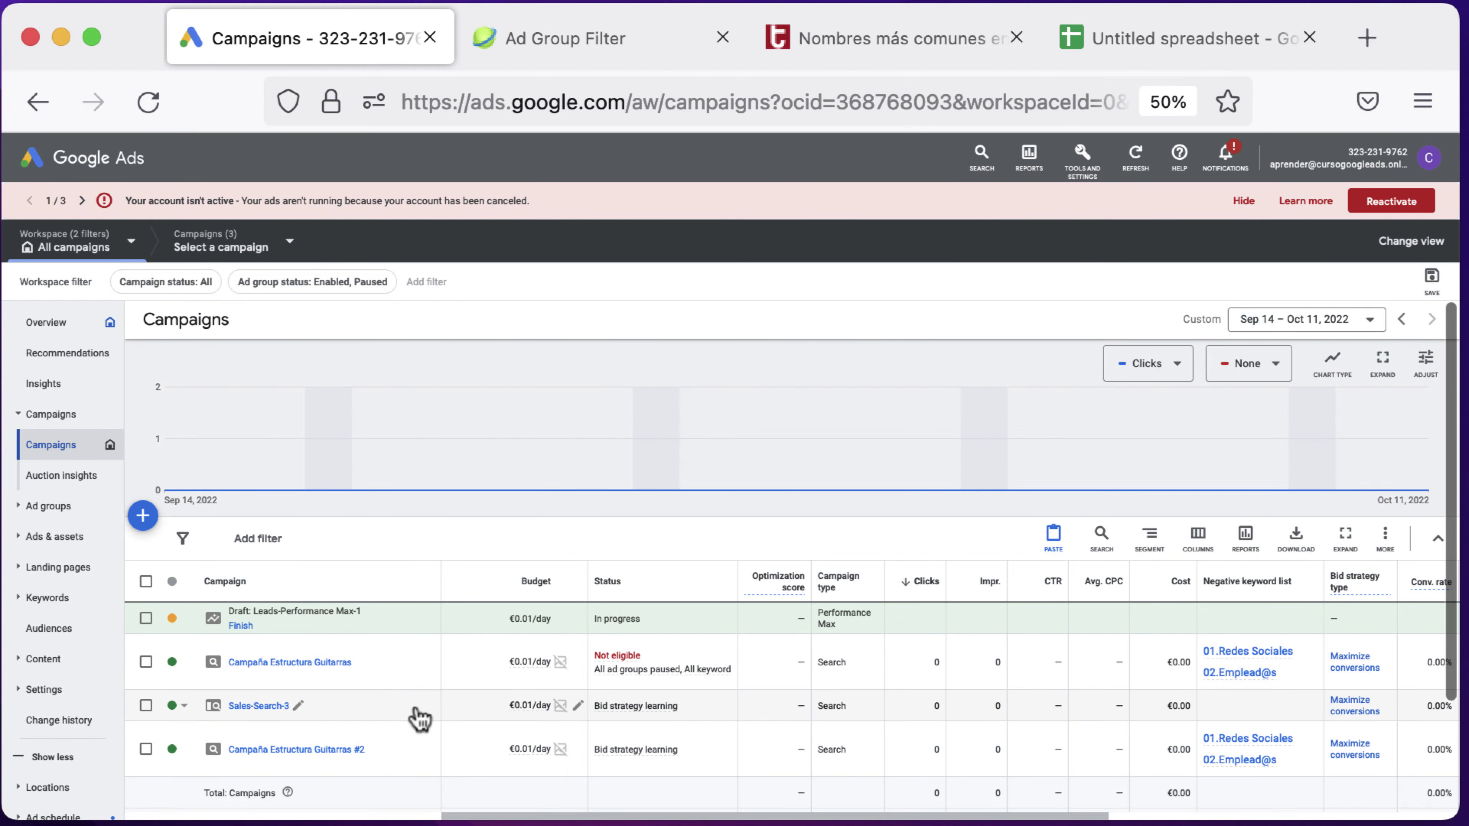
Step: Apply the 02.Emplead@s negative keyword list to the Sales-Search-3 campaign, and clear the list selection
scroll(775, 706, right, 2)
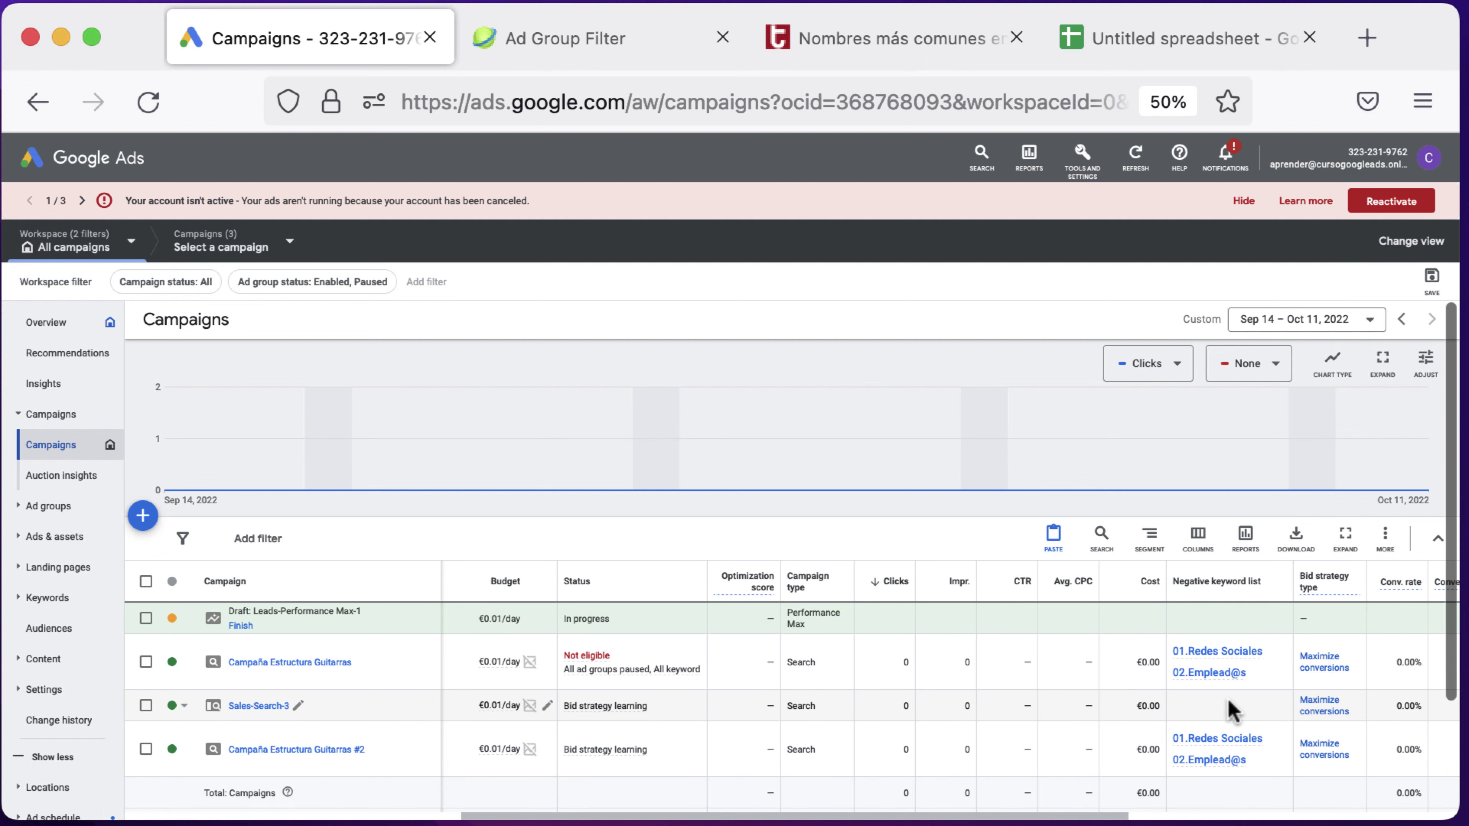
scroll(1232, 709, left, 2)
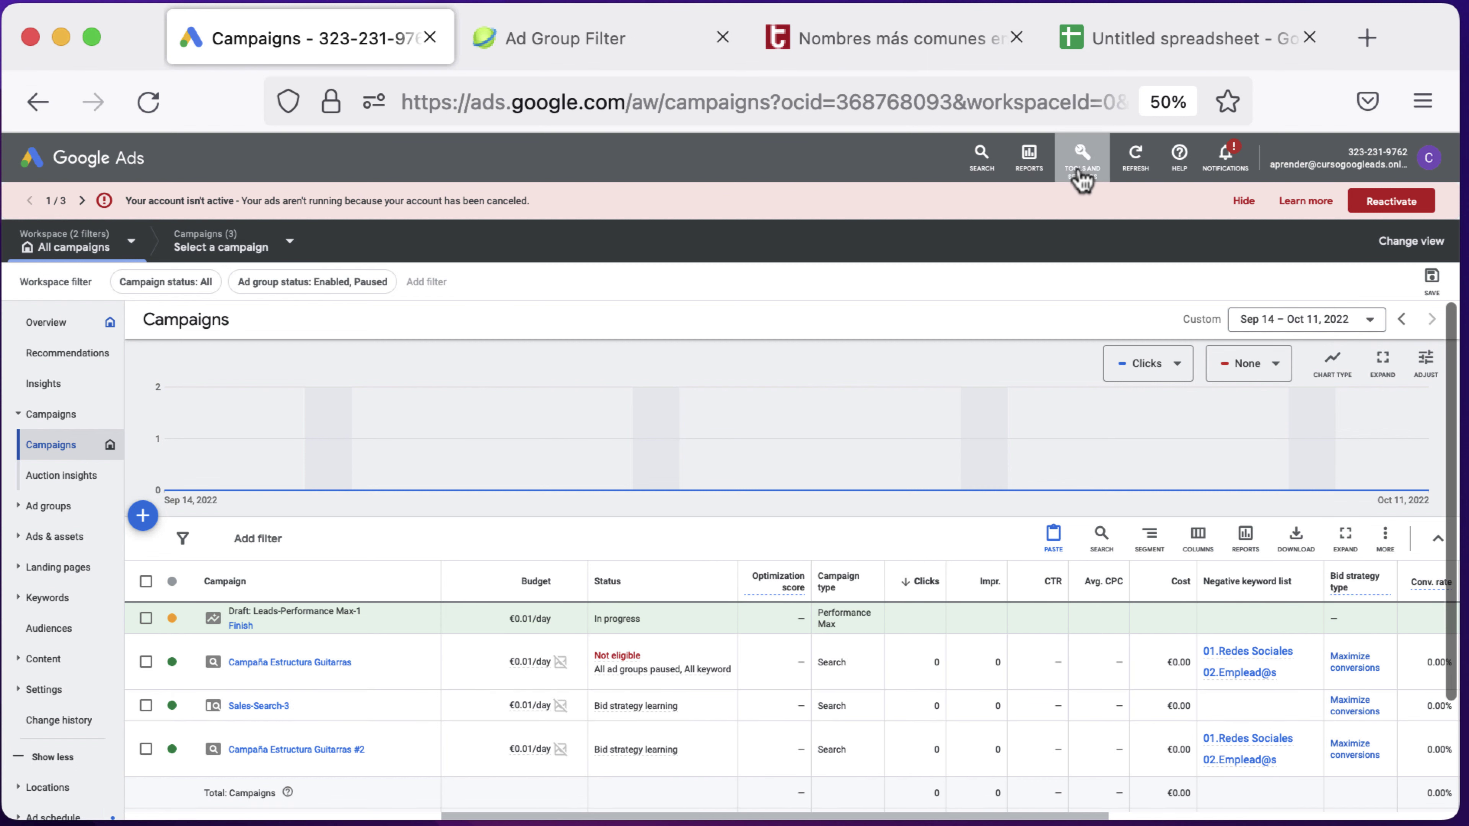
click(1079, 174)
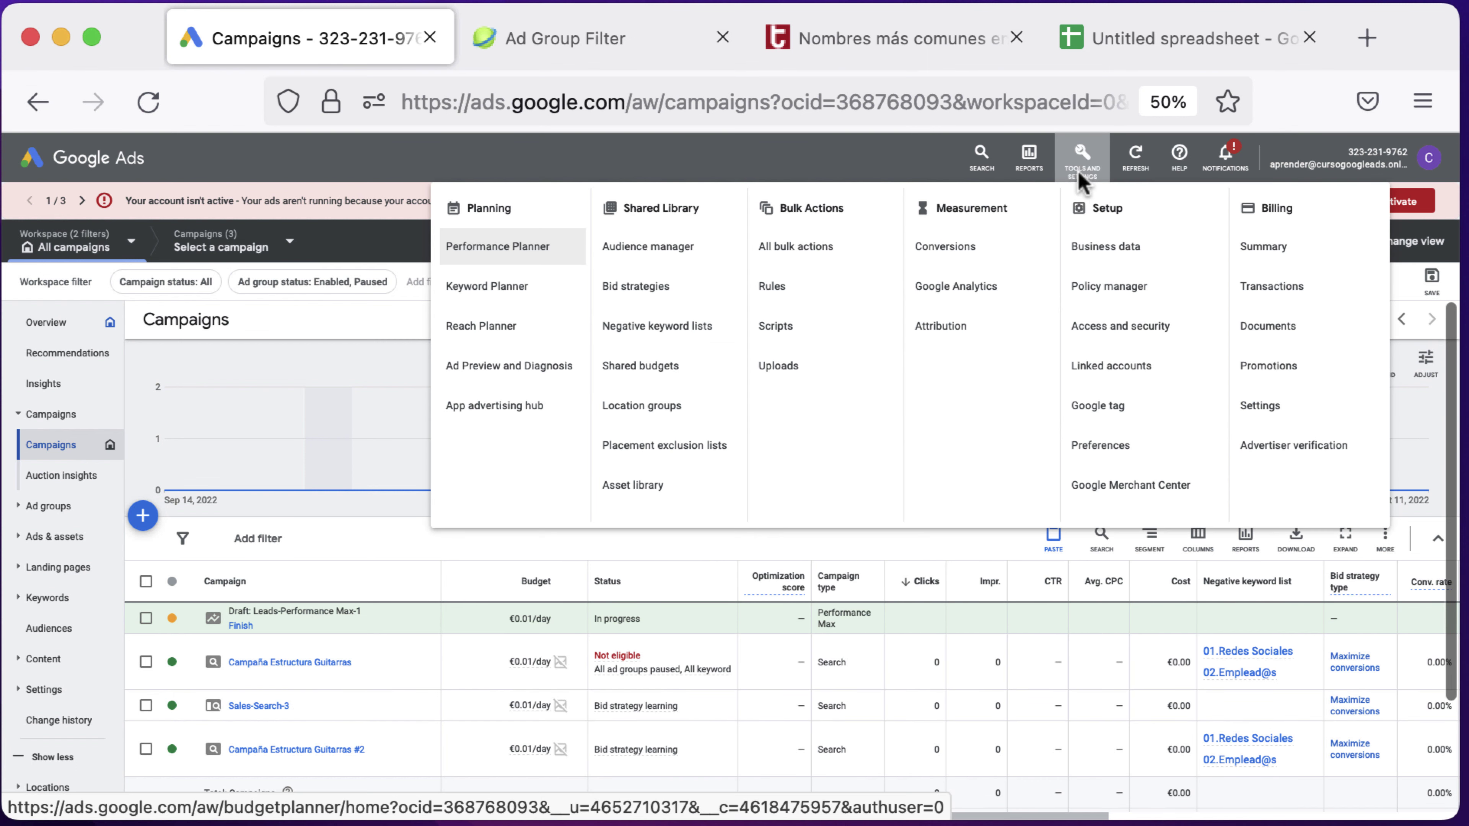
click(697, 331)
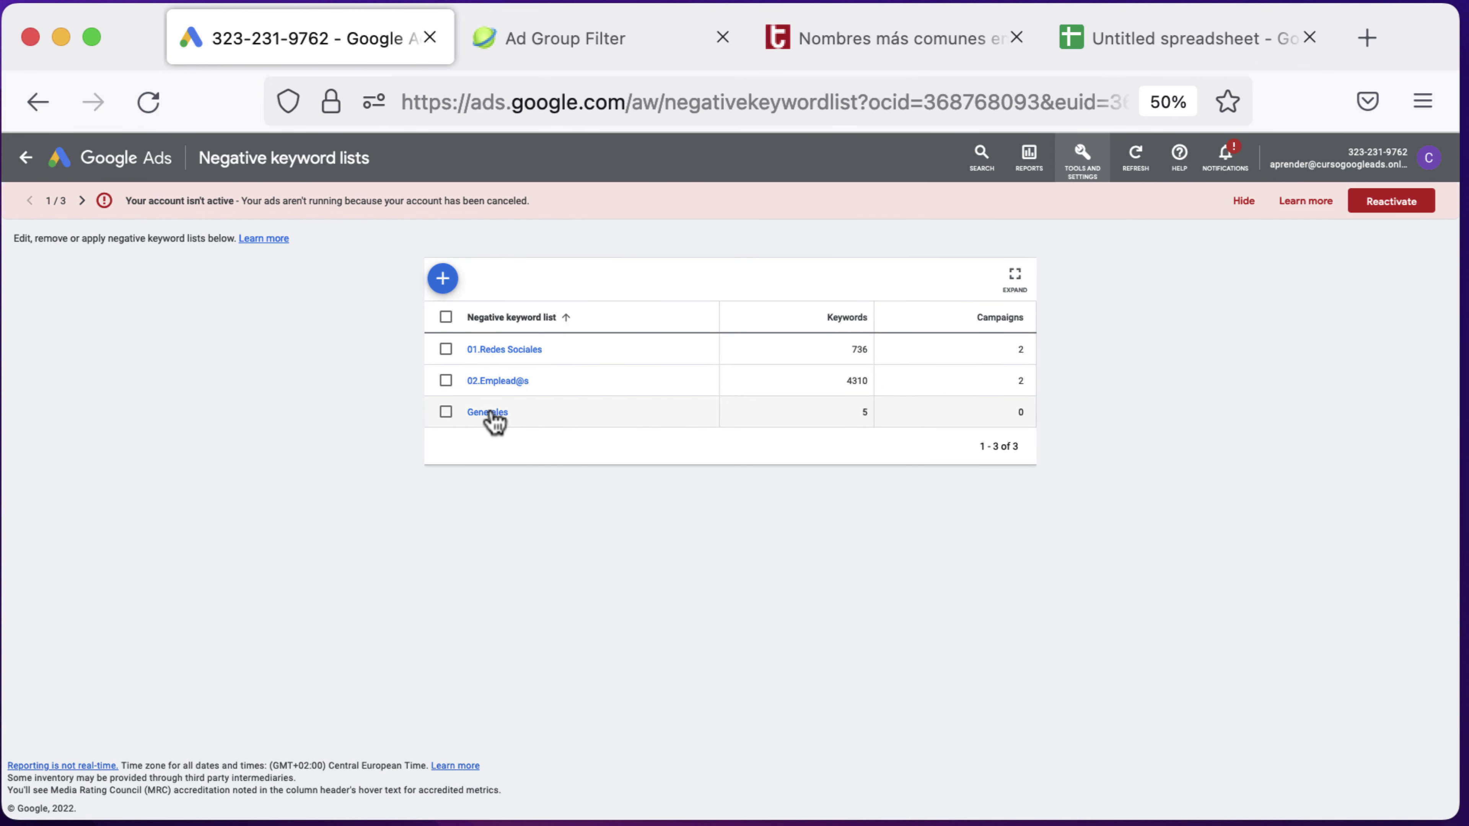
click(446, 381)
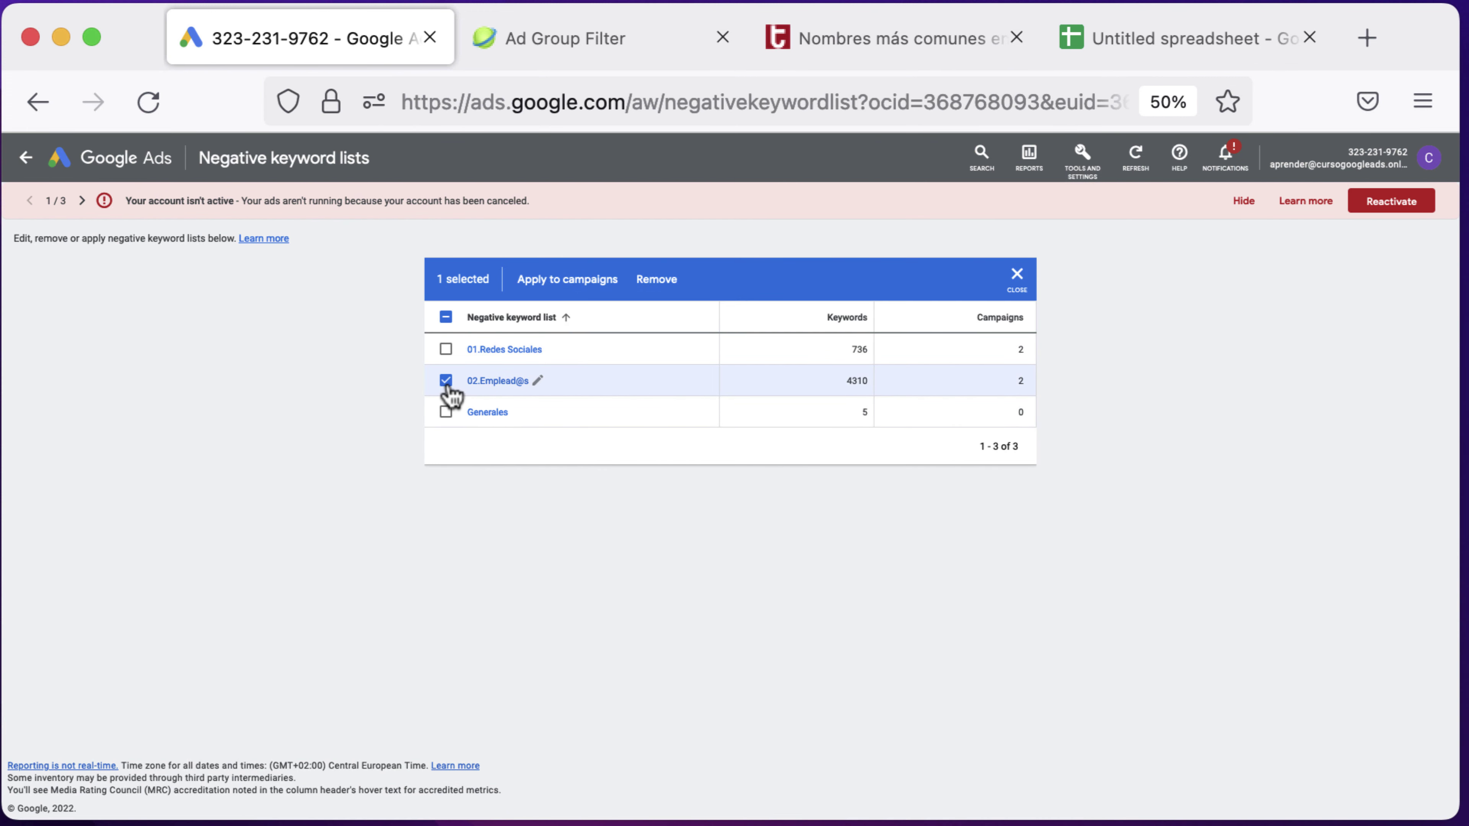
click(580, 281)
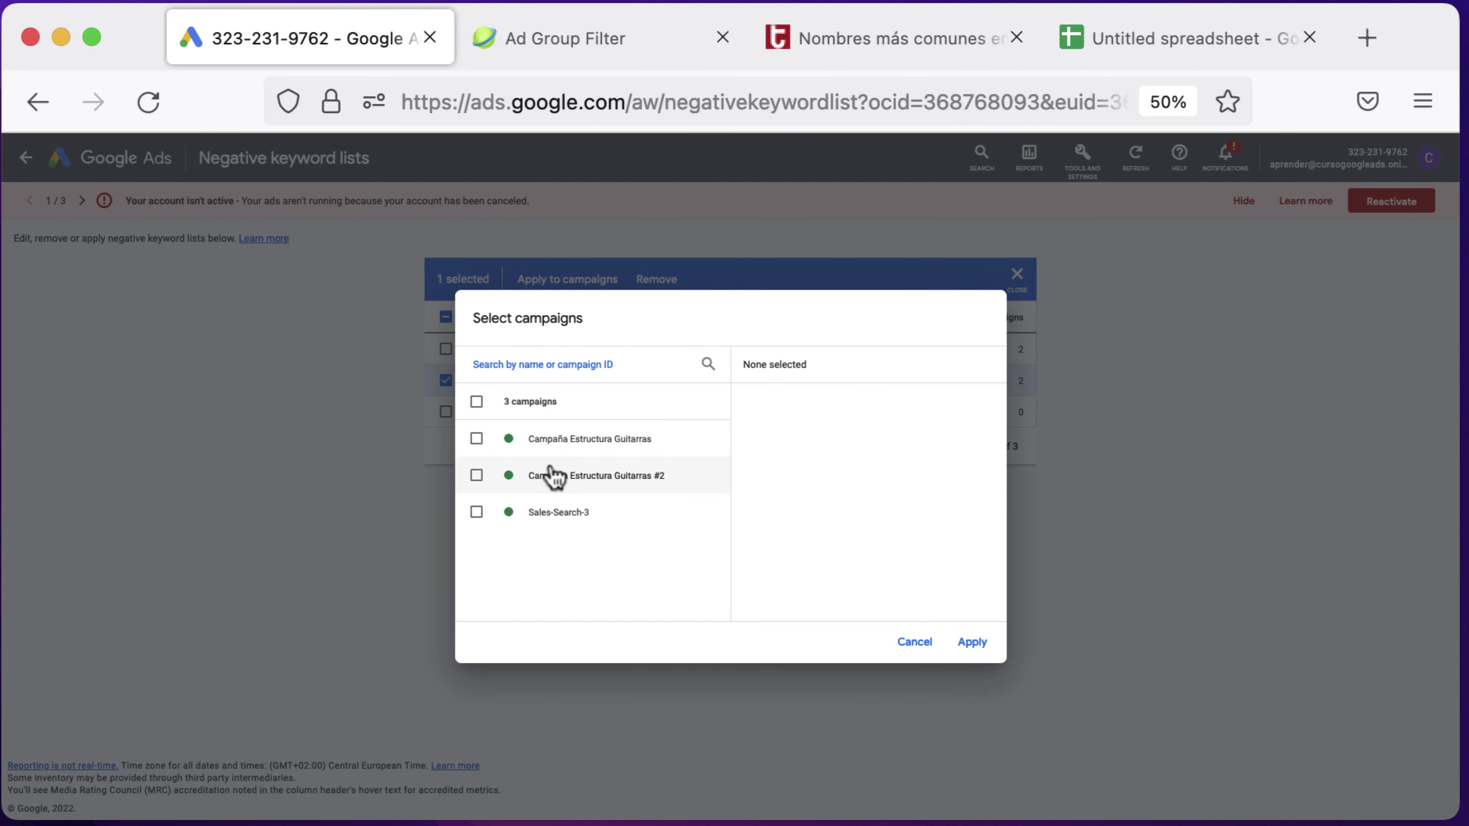
click(566, 518)
click(976, 642)
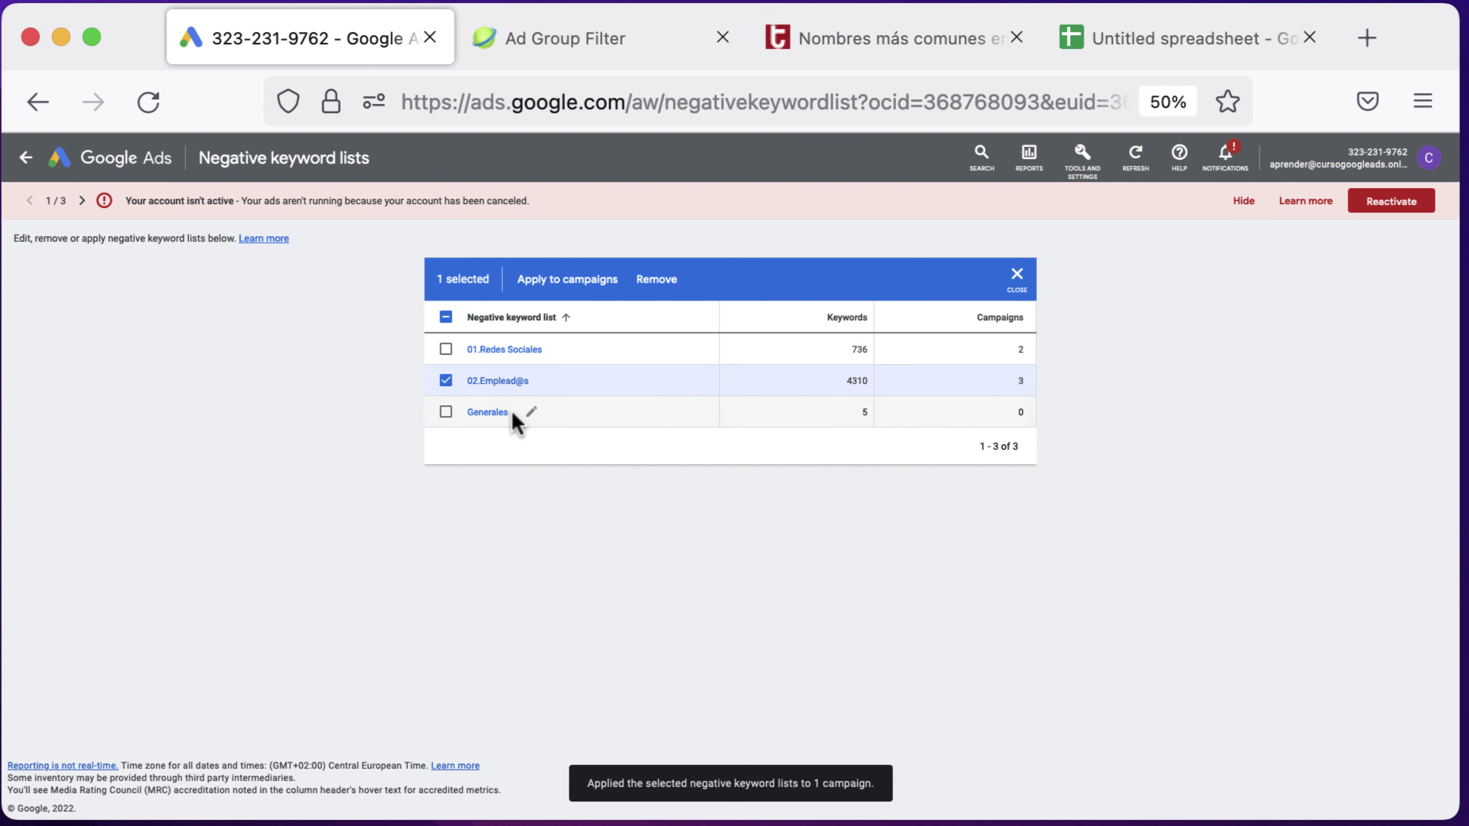
click(445, 381)
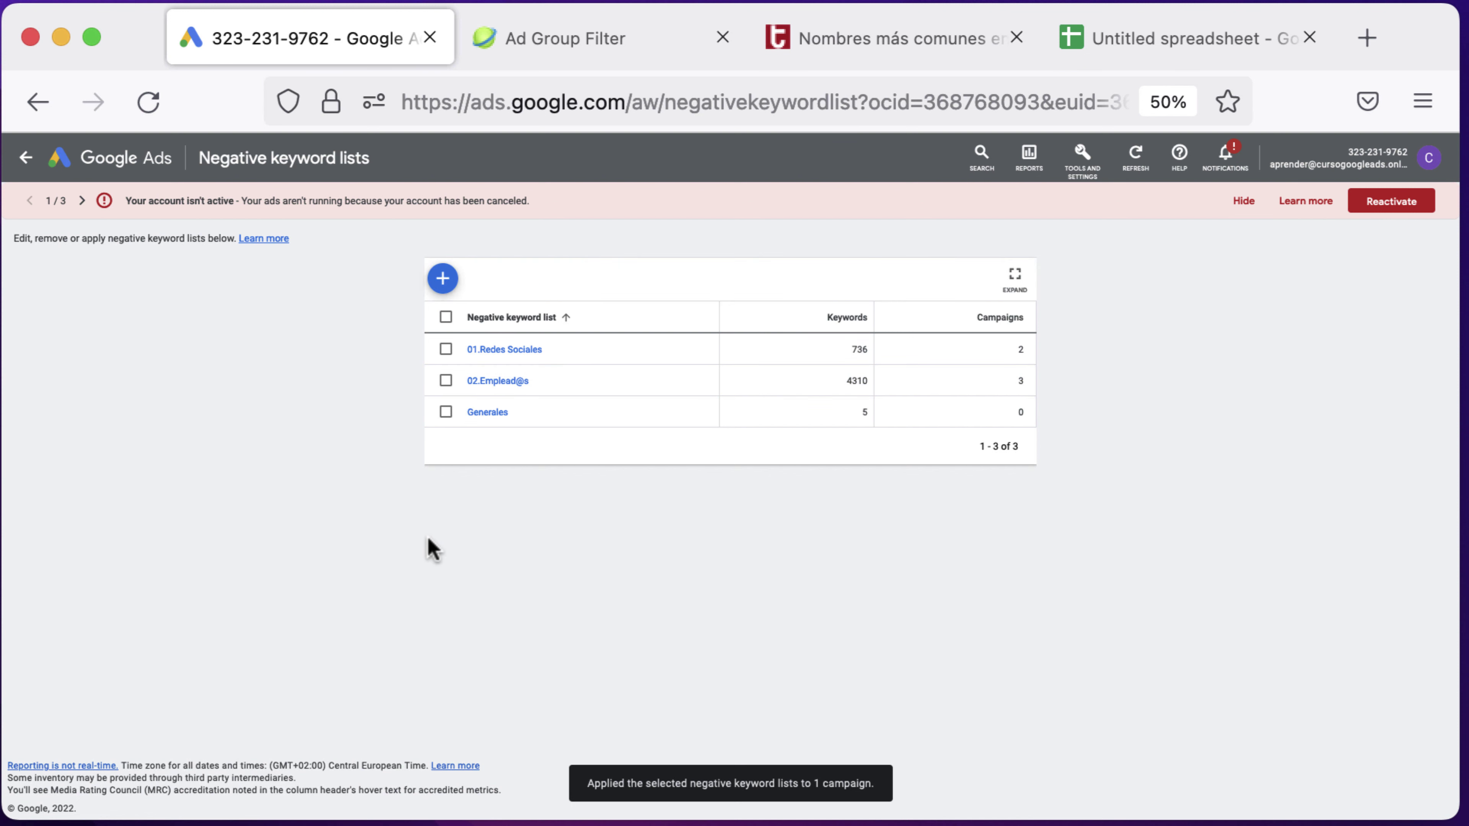
Step: Check which negative keyword lists are assigned to each campaign in the campaigns table, and return to the negative keyword lists
click(26, 157)
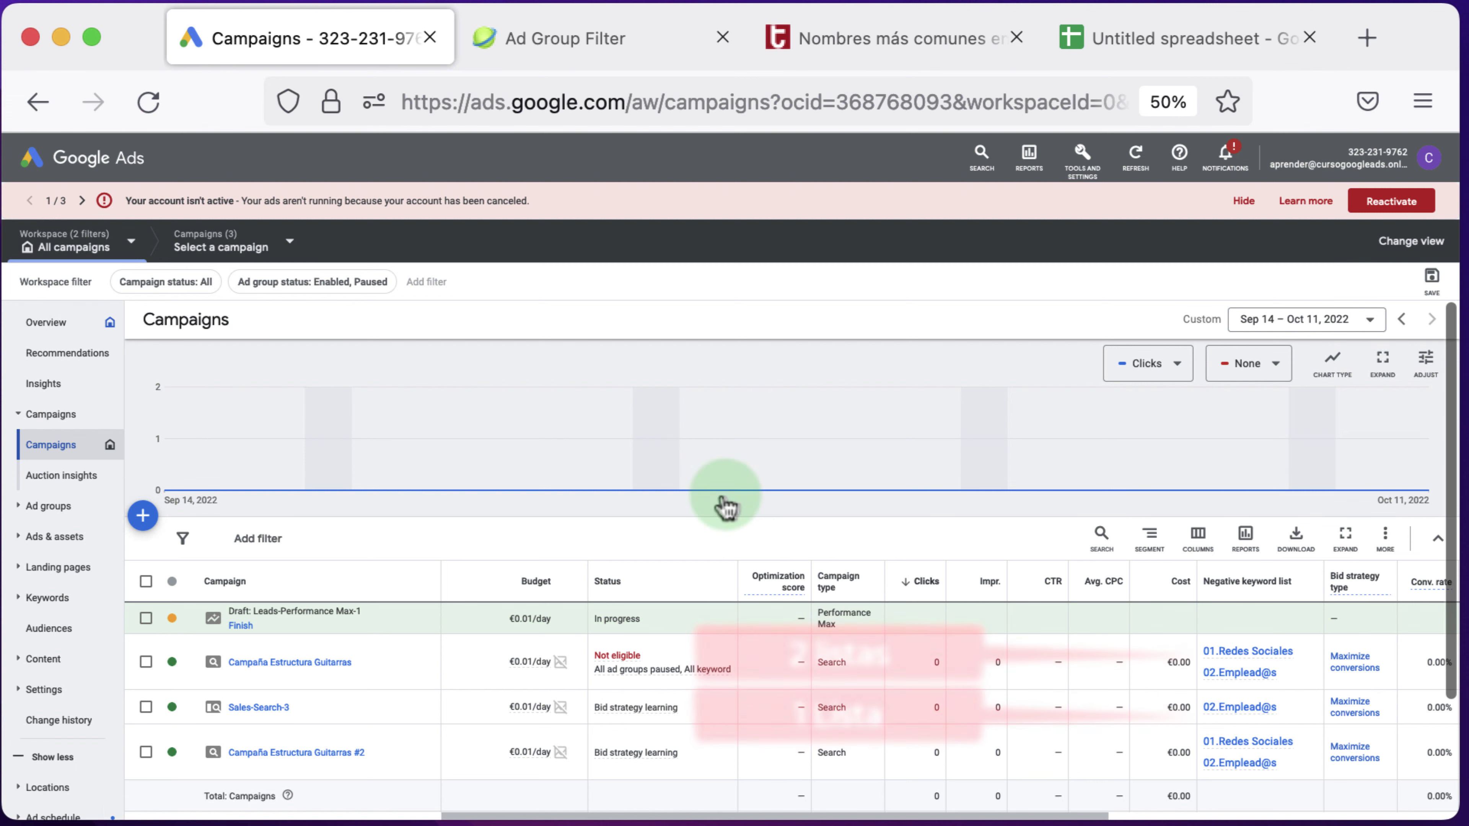
scroll(723, 503, down, 3)
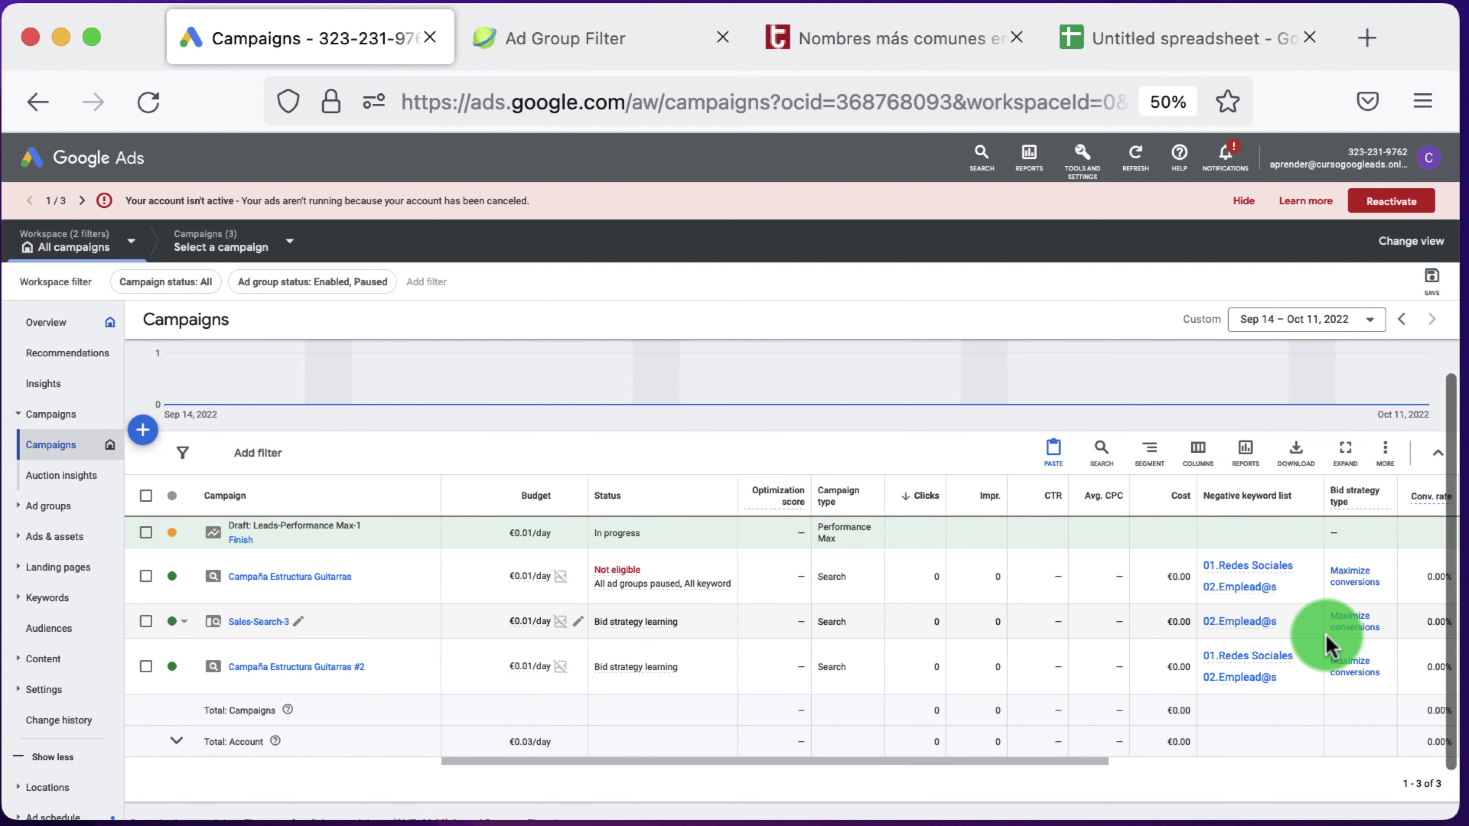
click(1083, 158)
click(637, 282)
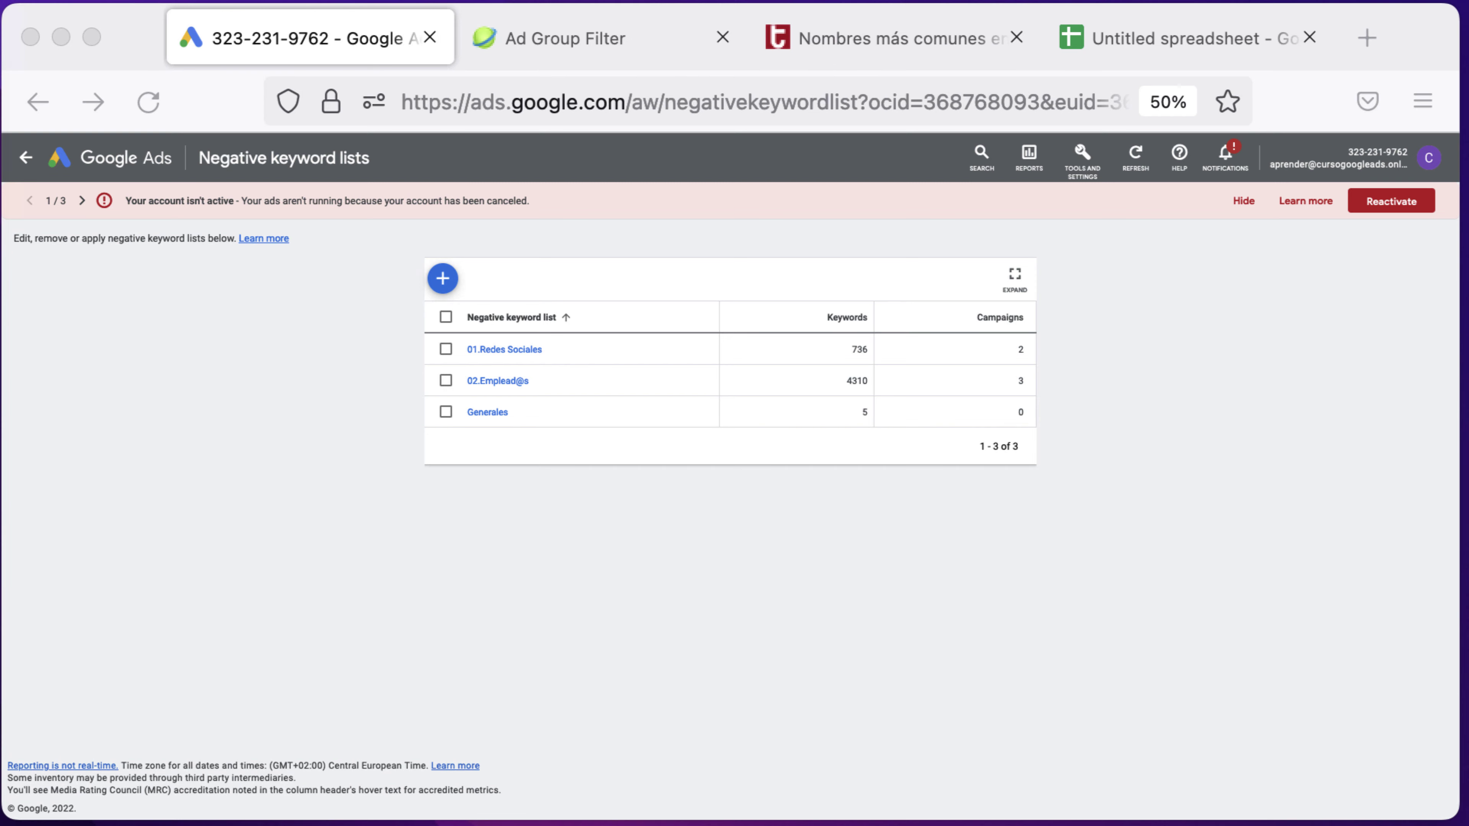
Step: Start a new negative keyword list named 03. Crisis
click(443, 278)
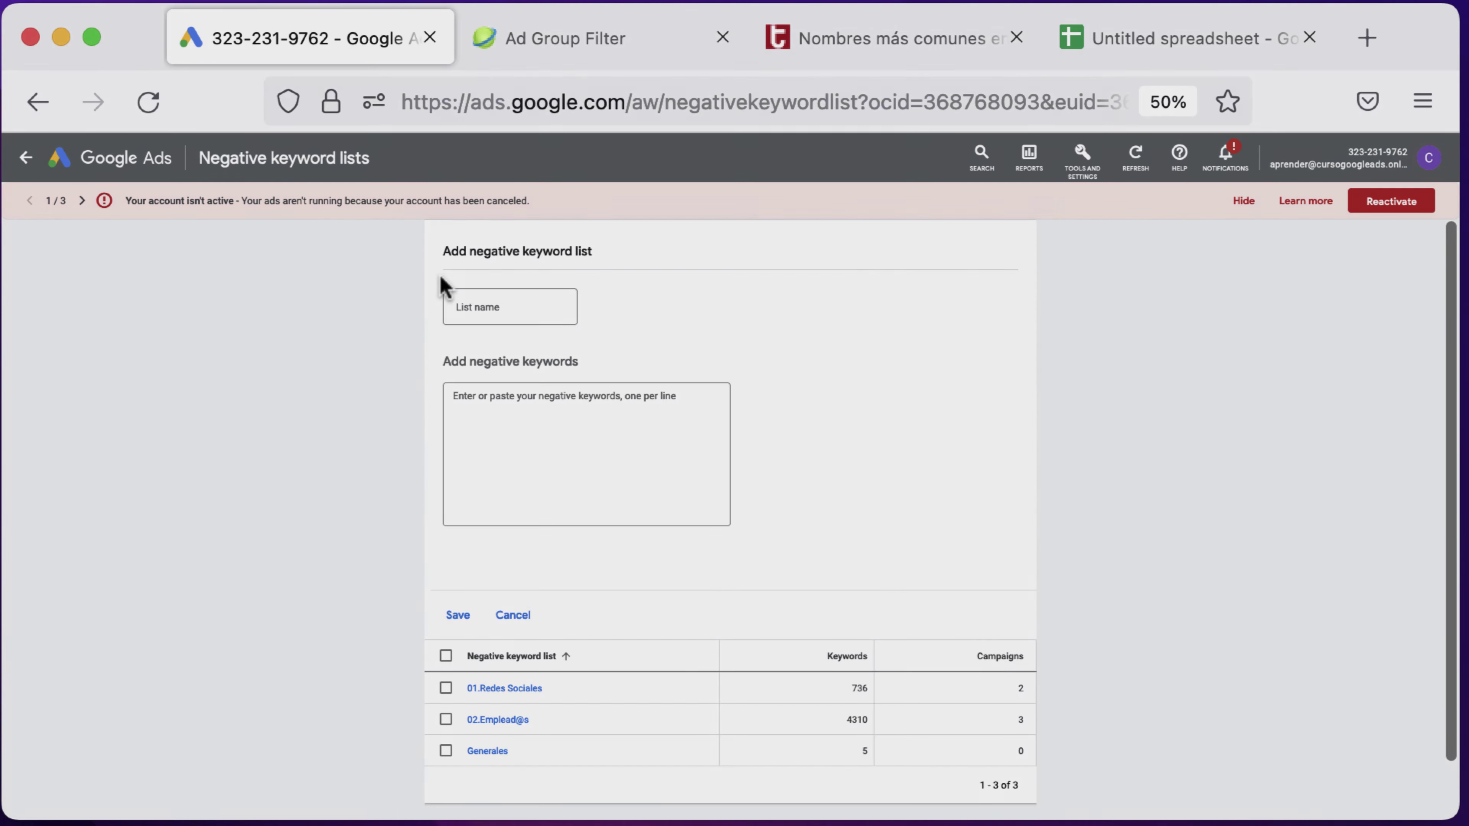
click(478, 306)
text(03)
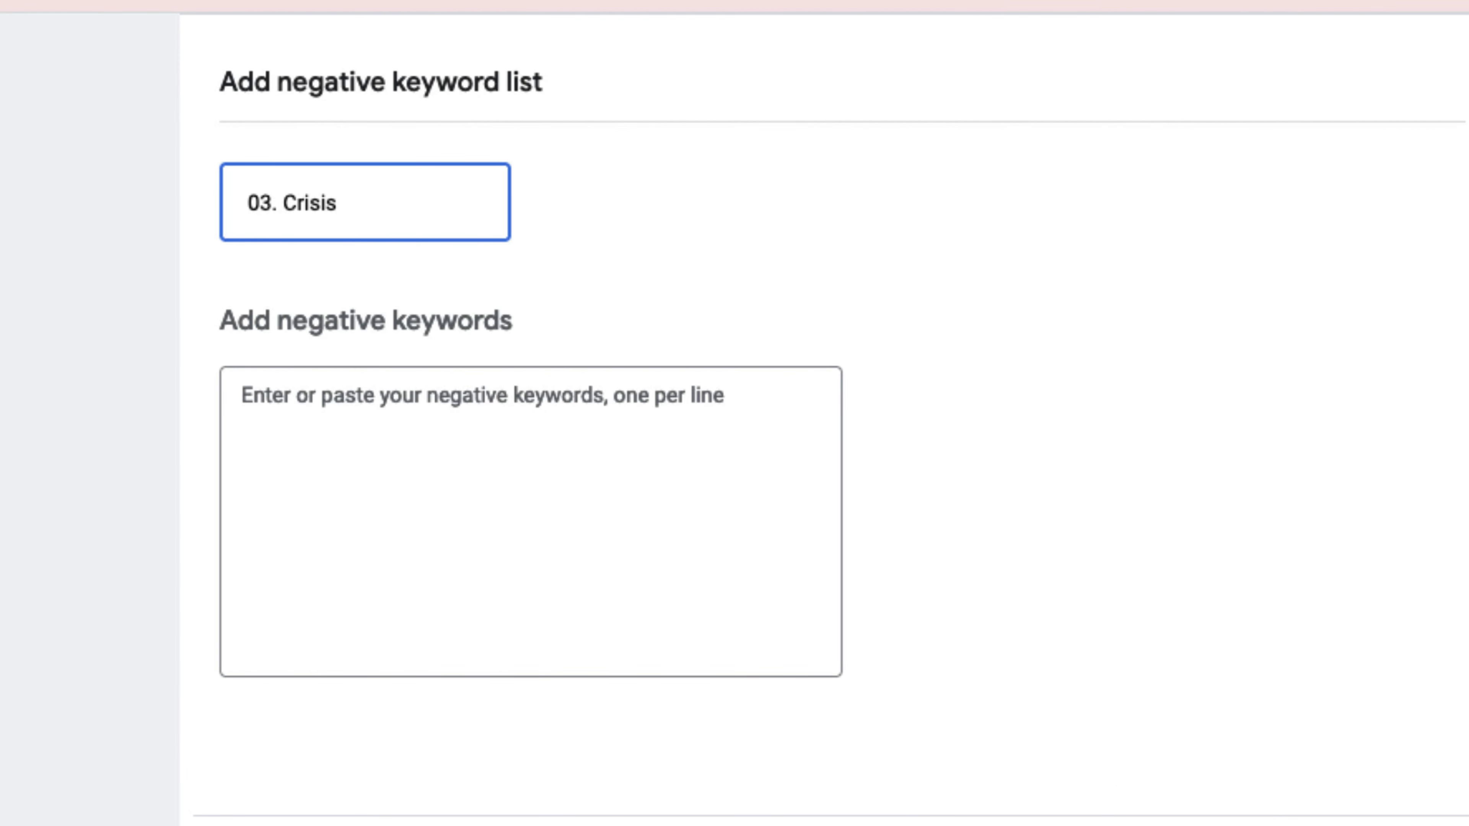
text(. Crisis)
Step: Add the negative keywords cancelar, cancelación, cancelacion, ladrones, imbécil, tontos and estafa, one per line, and save the list
click(527, 495)
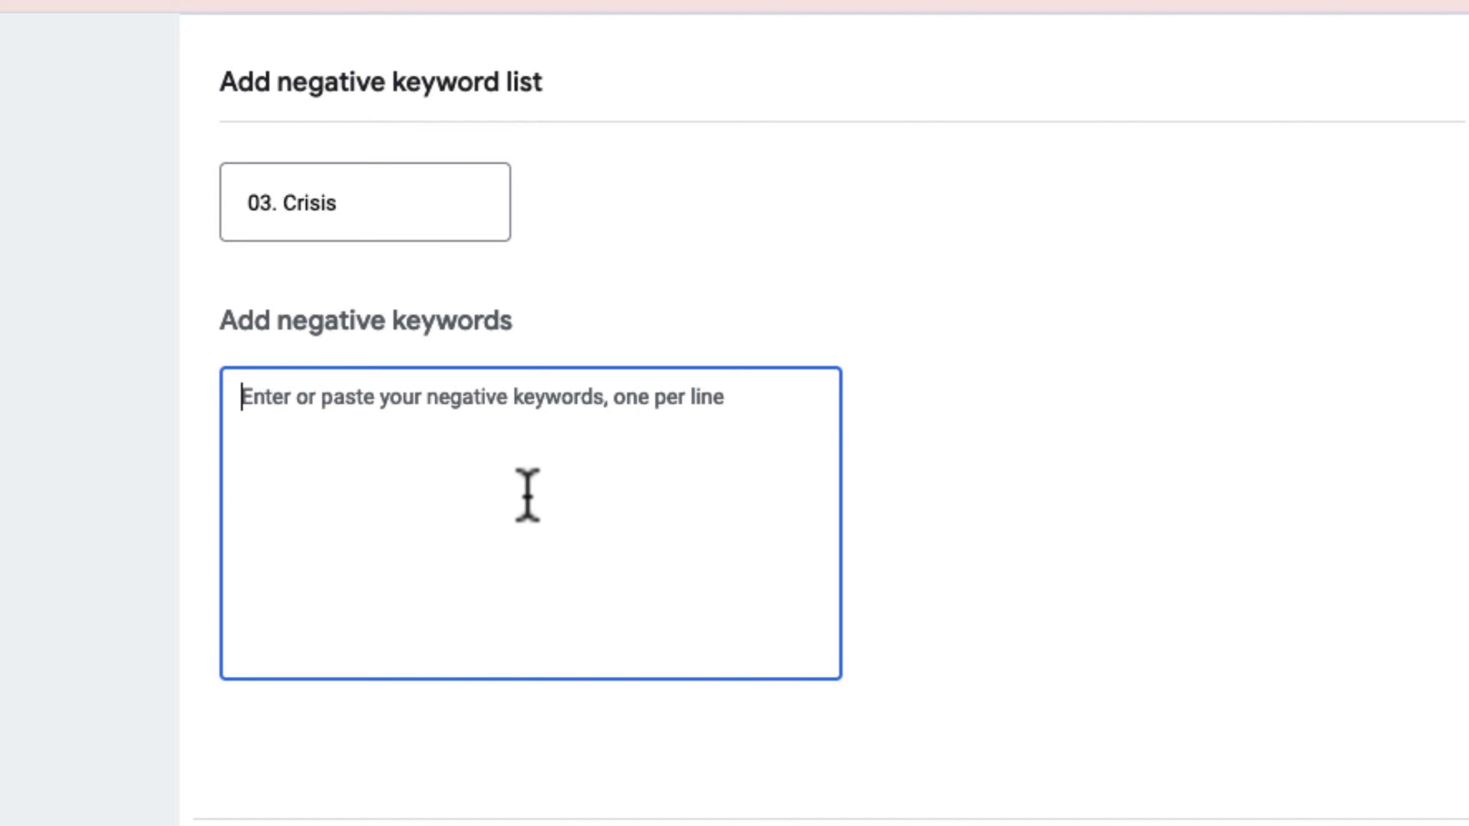
text(celar )
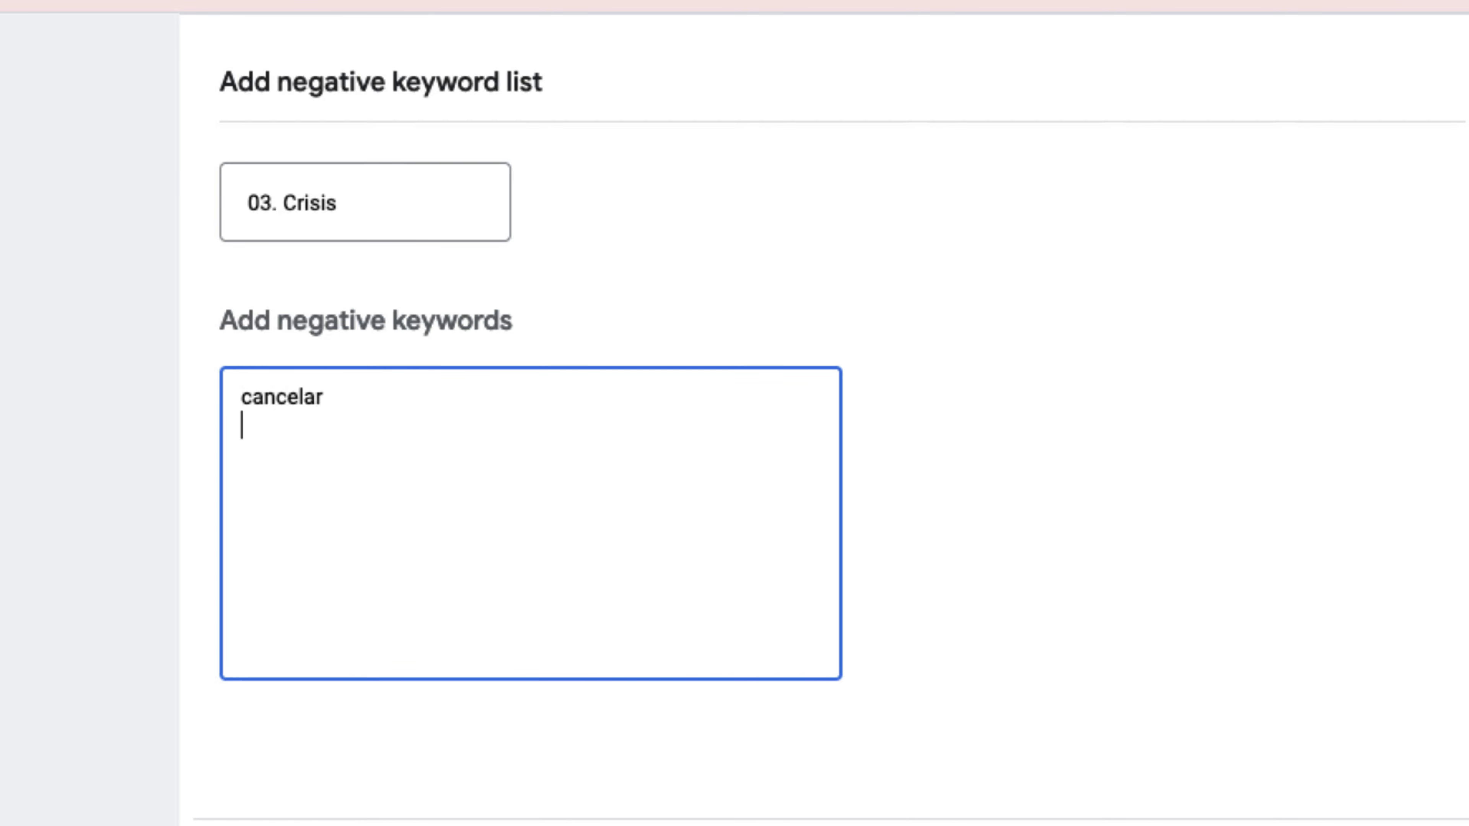
text(cancelación)
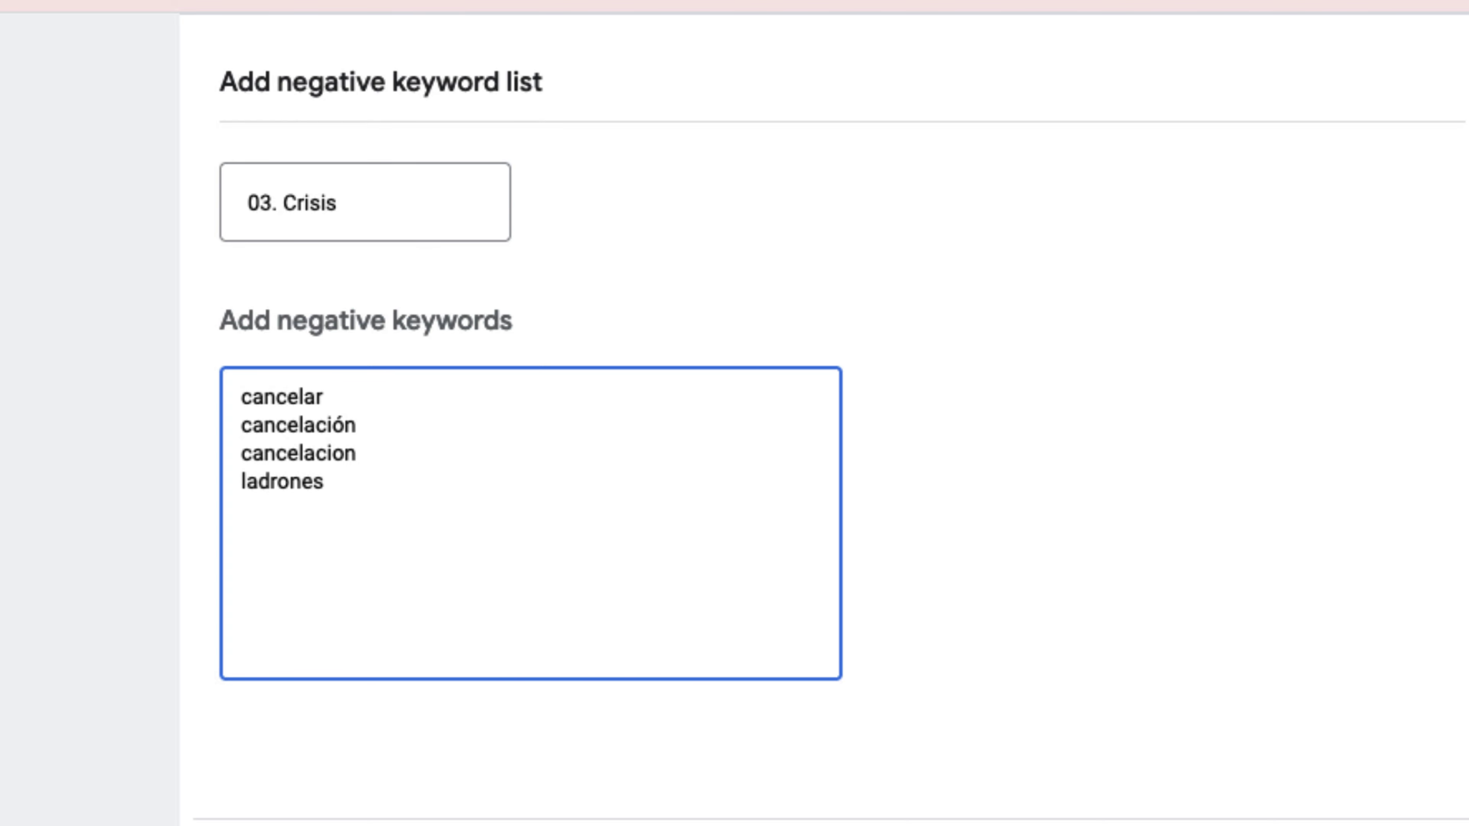
key(Return)
text(imbécil)
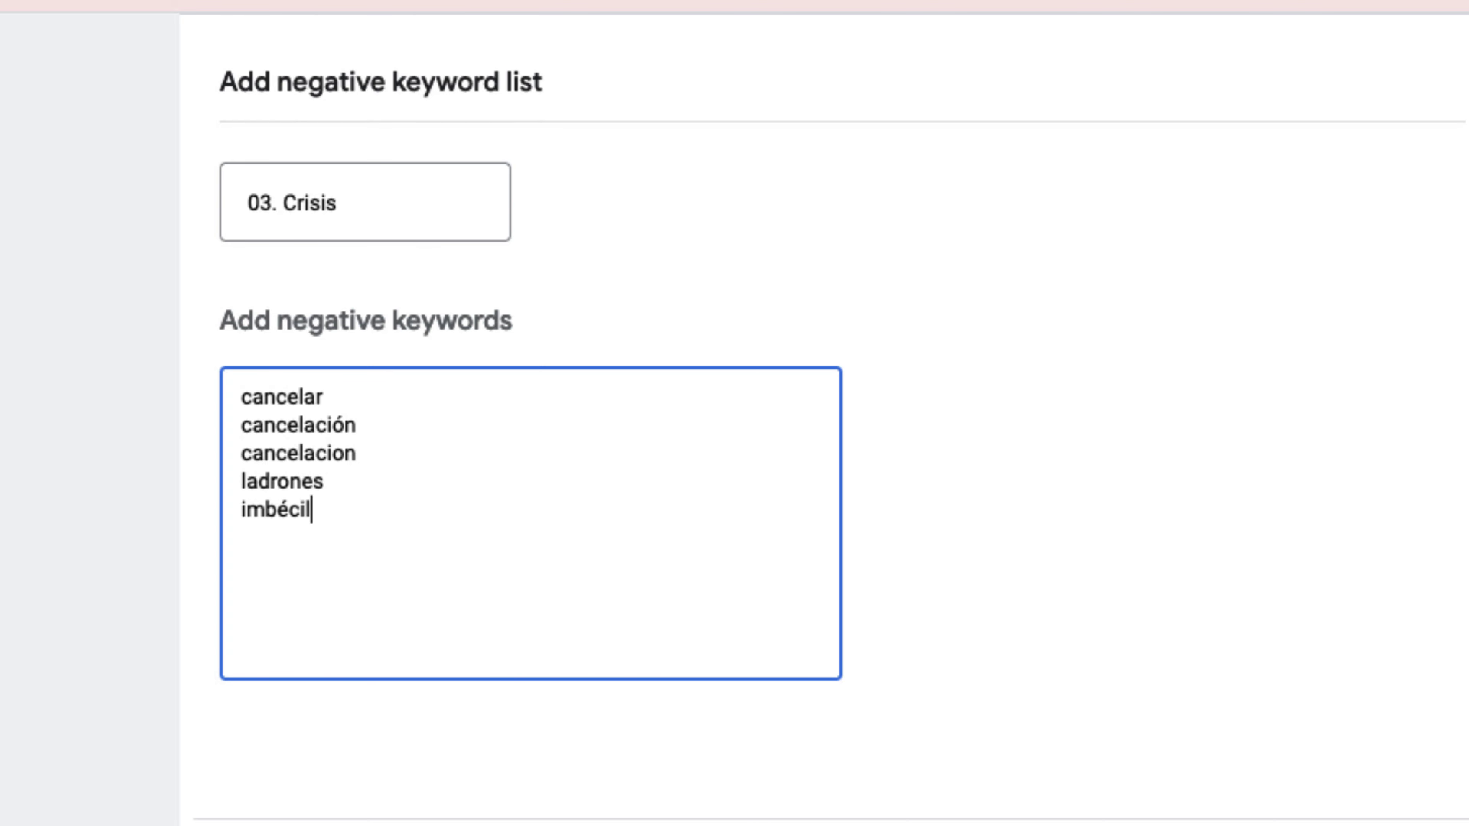
key(Return)
text(estafa)
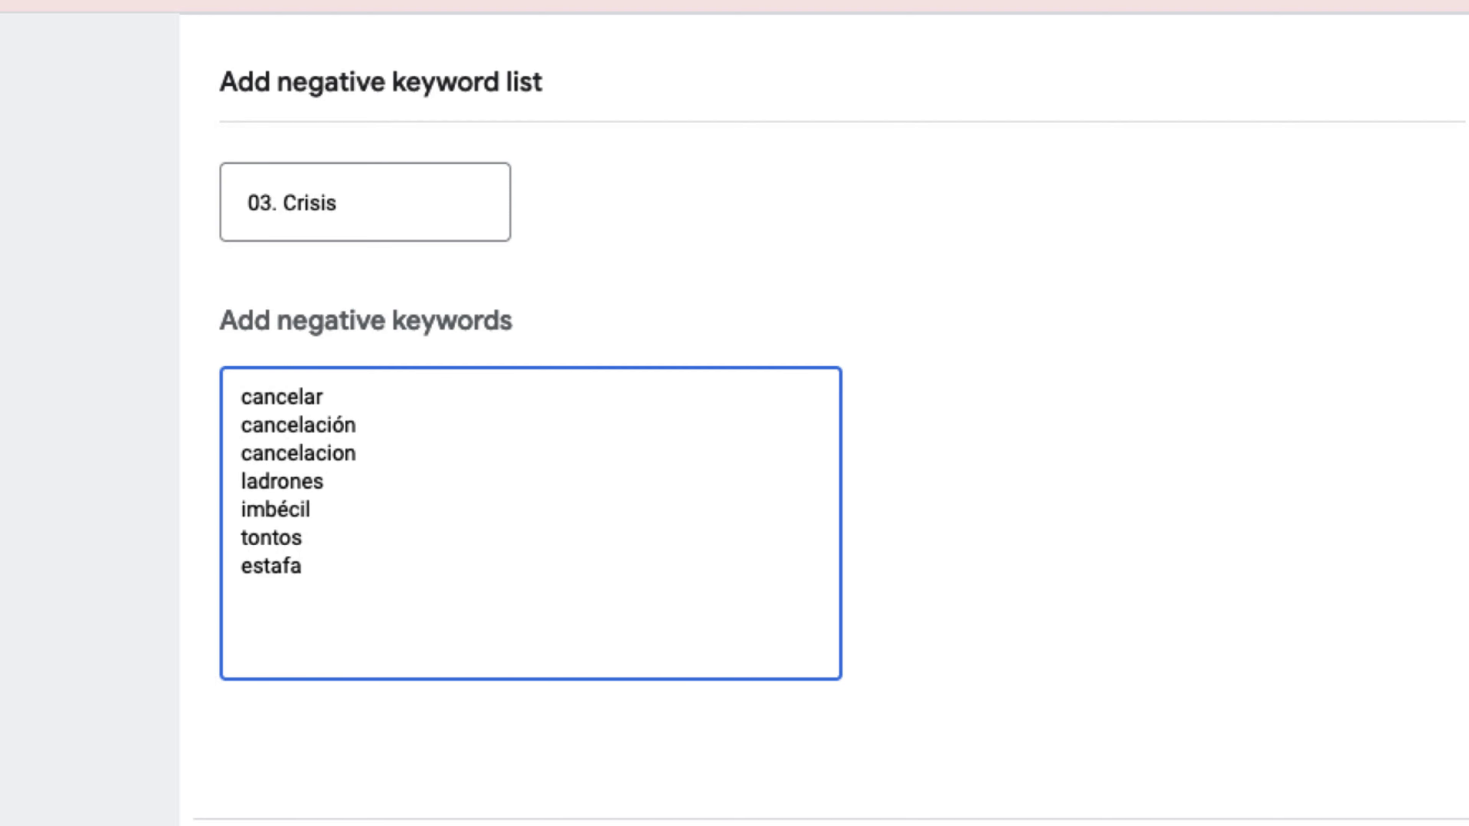
key(Return)
click(281, 825)
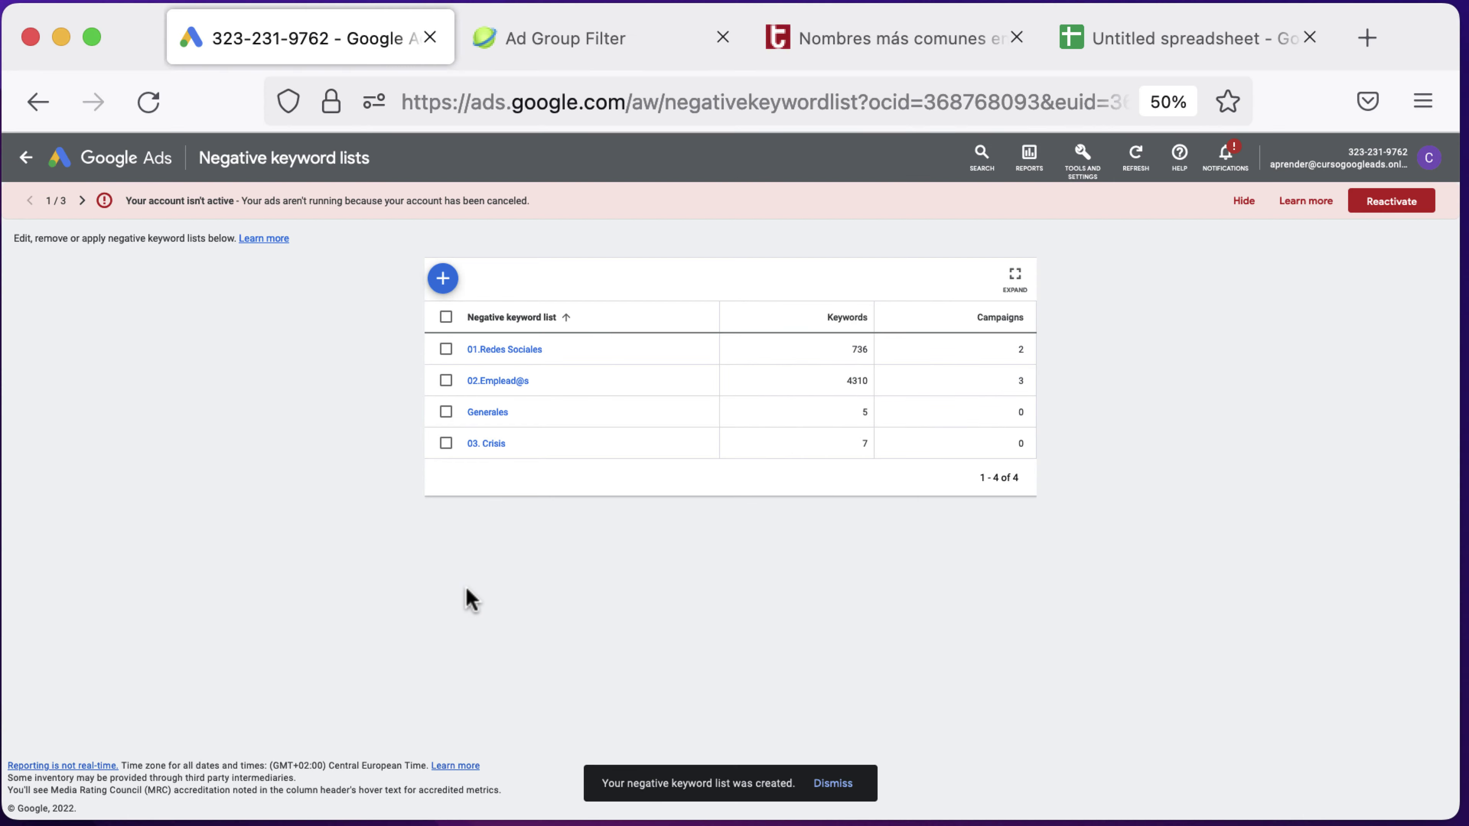
Step: Sort the negative keyword lists by name in ascending order and rename the crisis list to 03.Crisis without the space
click(530, 318)
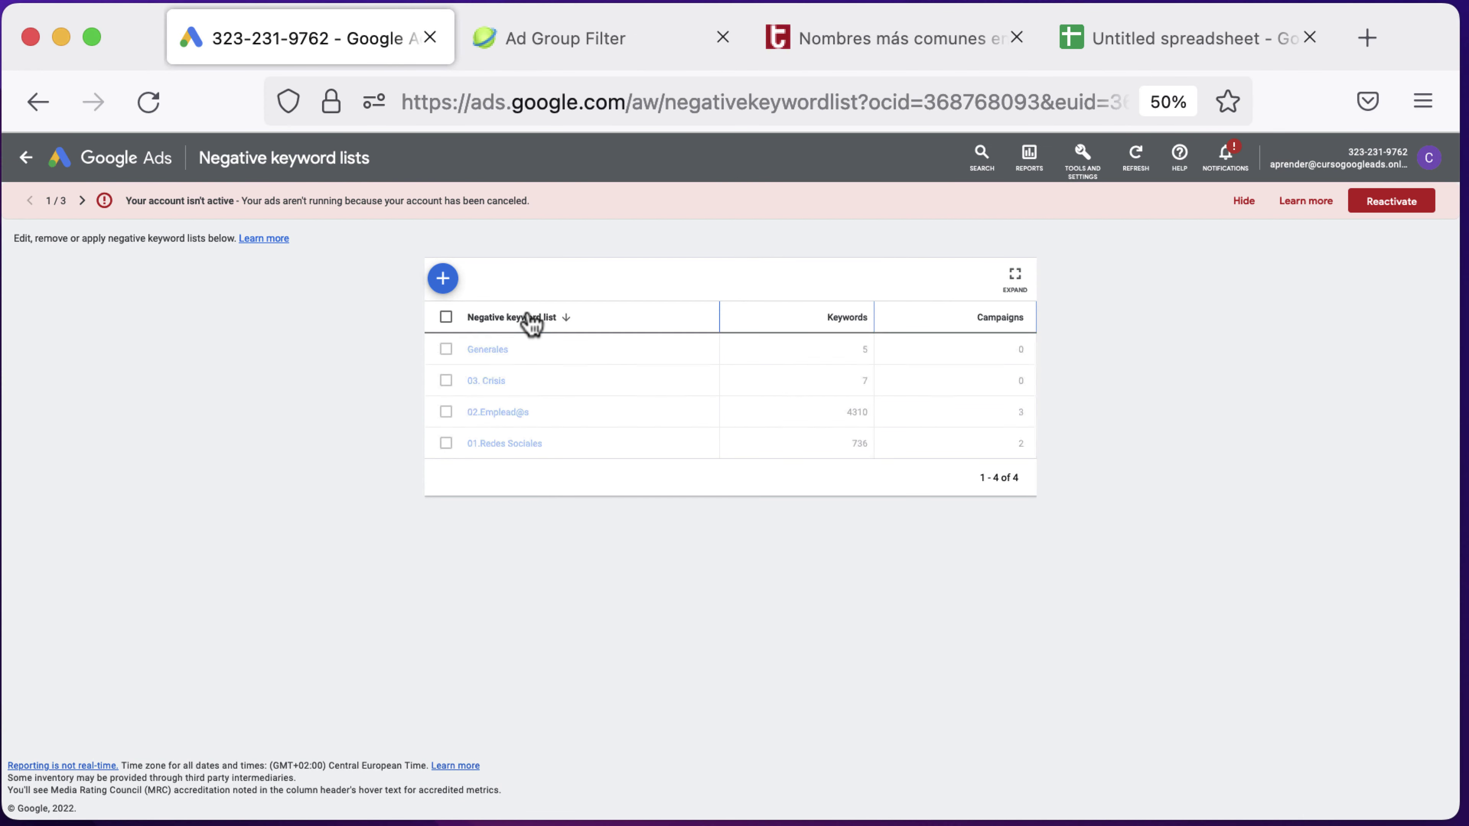
click(530, 318)
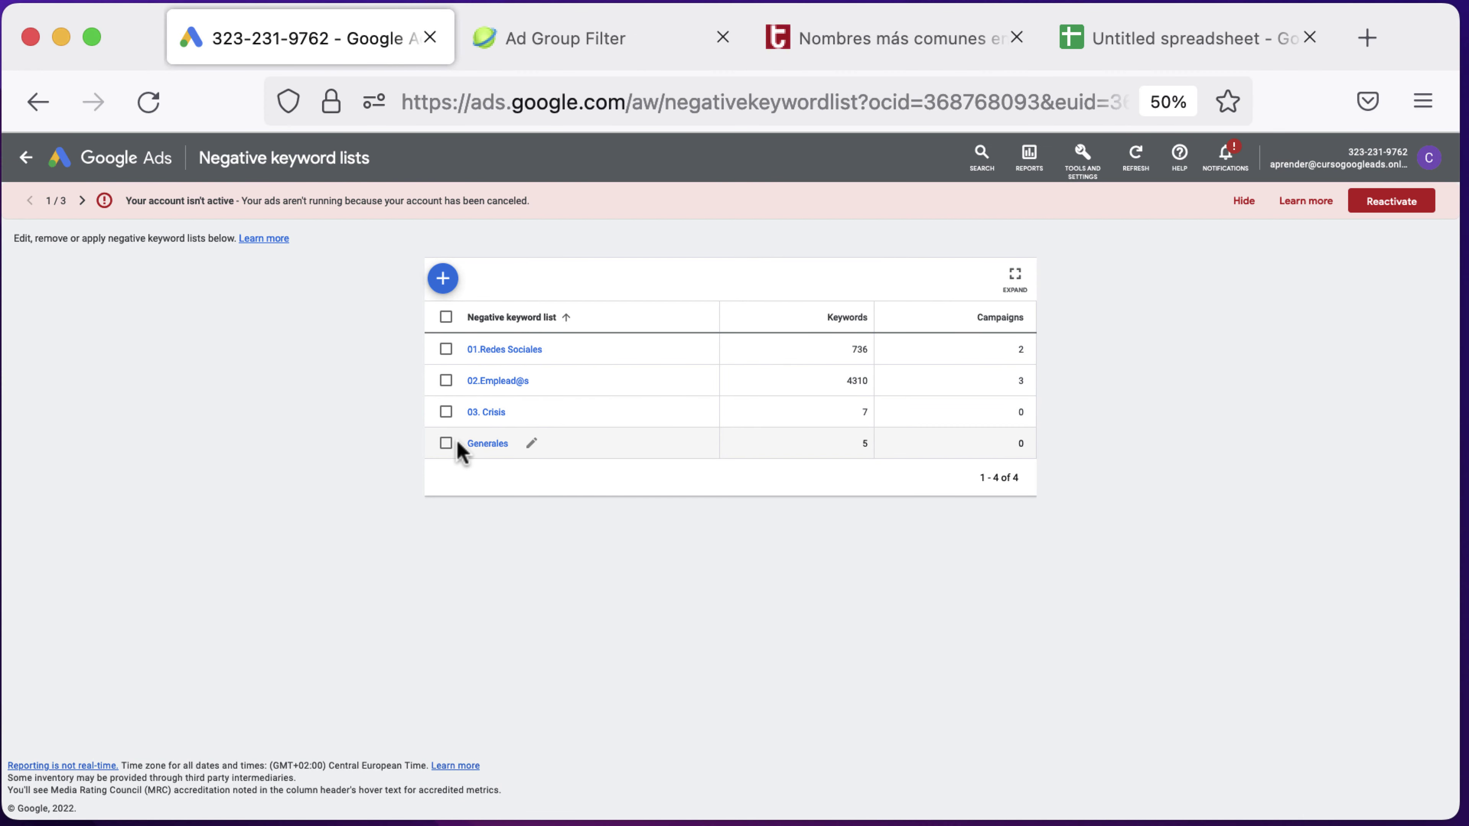
click(532, 416)
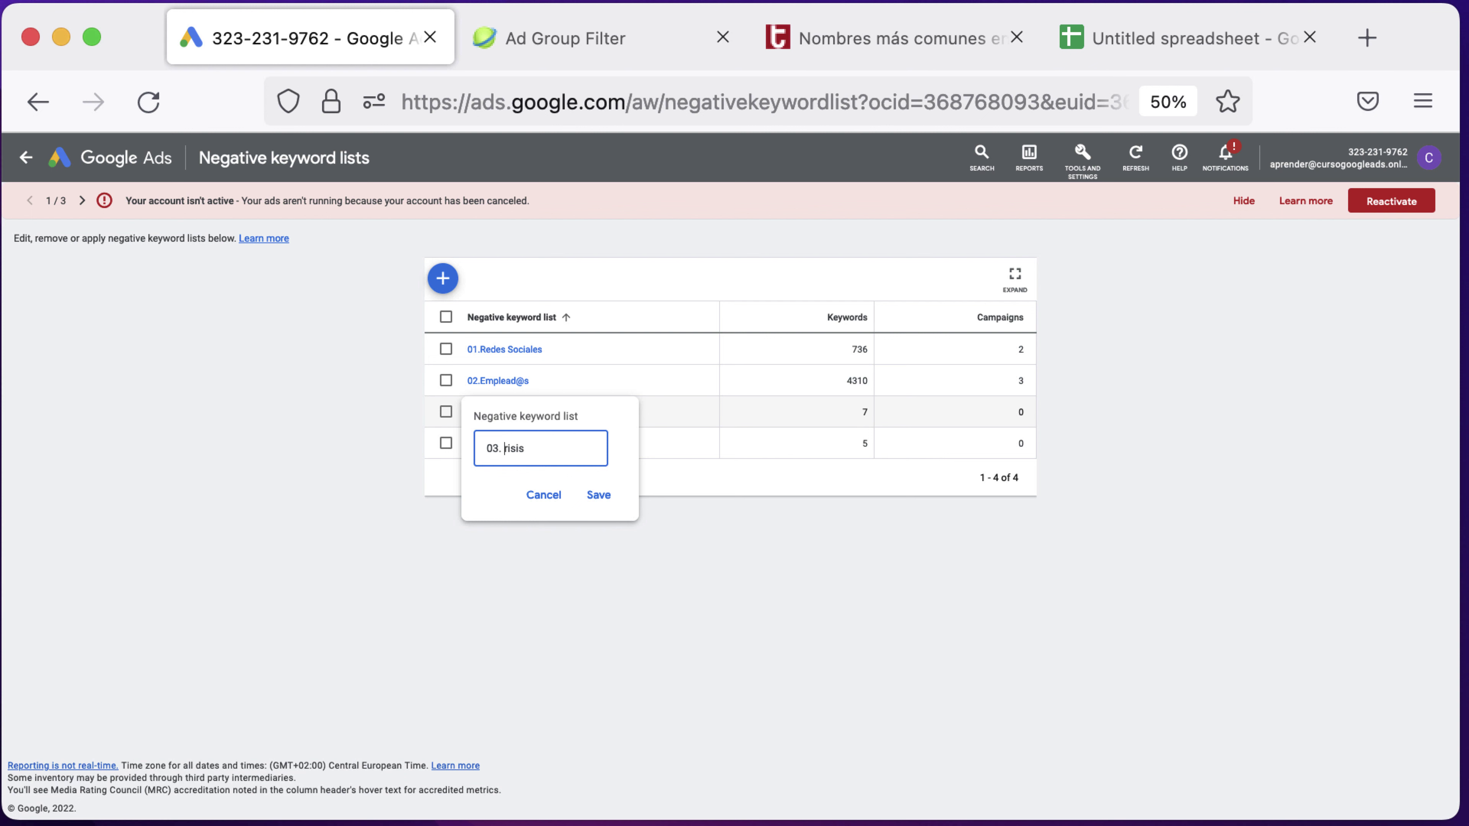
click(595, 495)
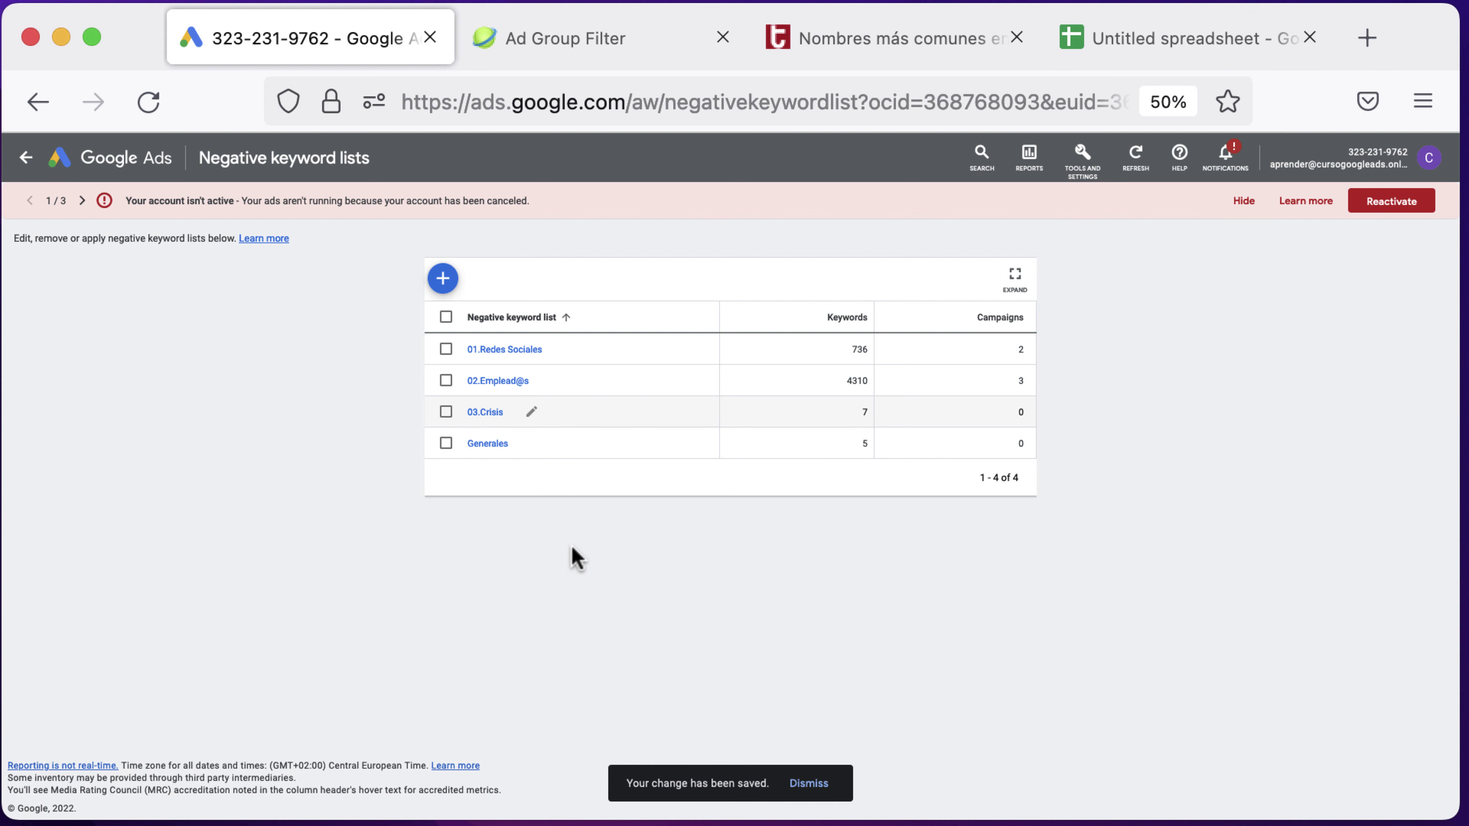
Step: Start a new negative keyword list named 04.Informacionales and make its negative keywords field ready for entry
click(443, 278)
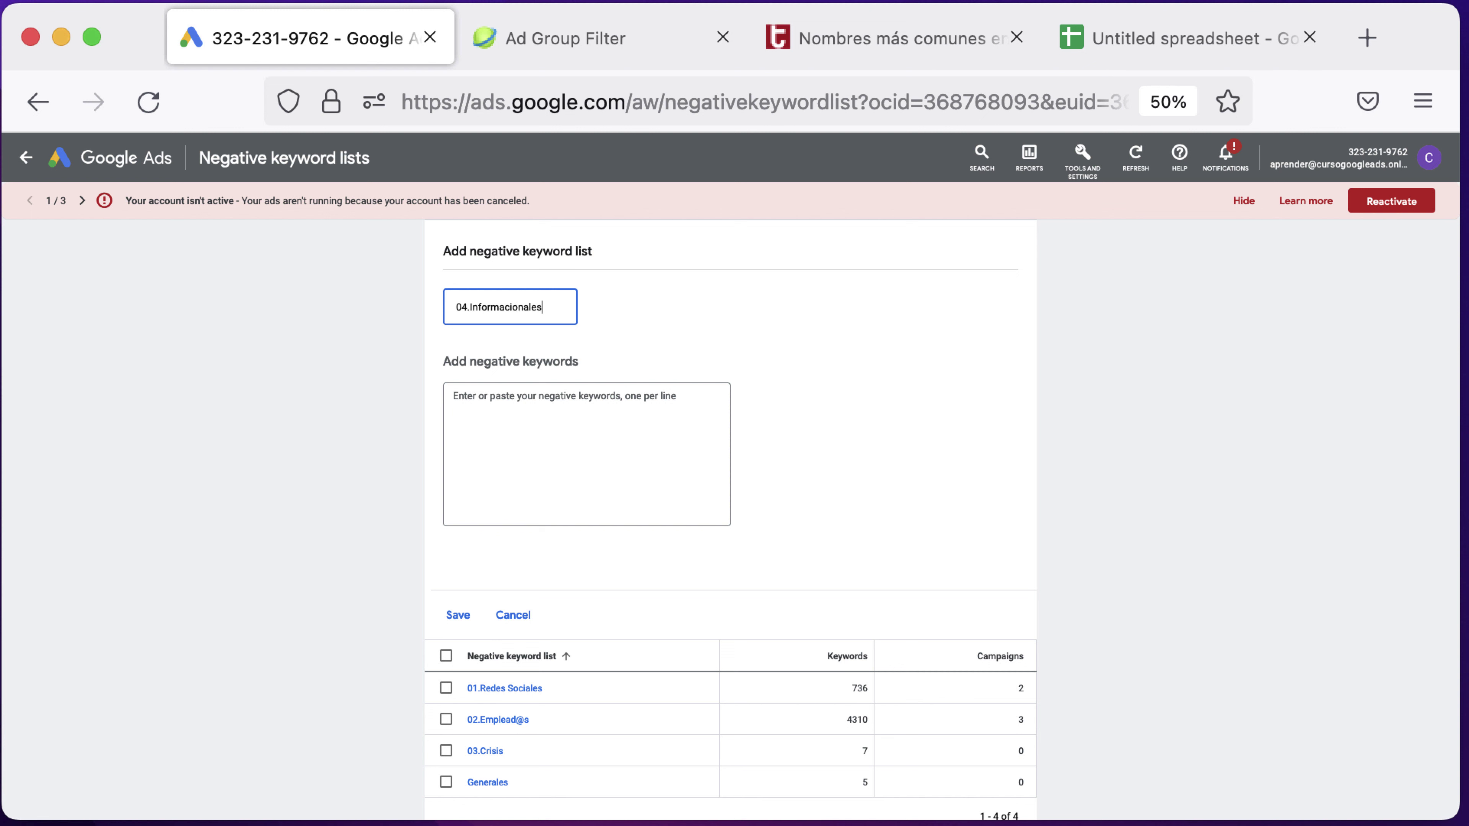
click(269, 364)
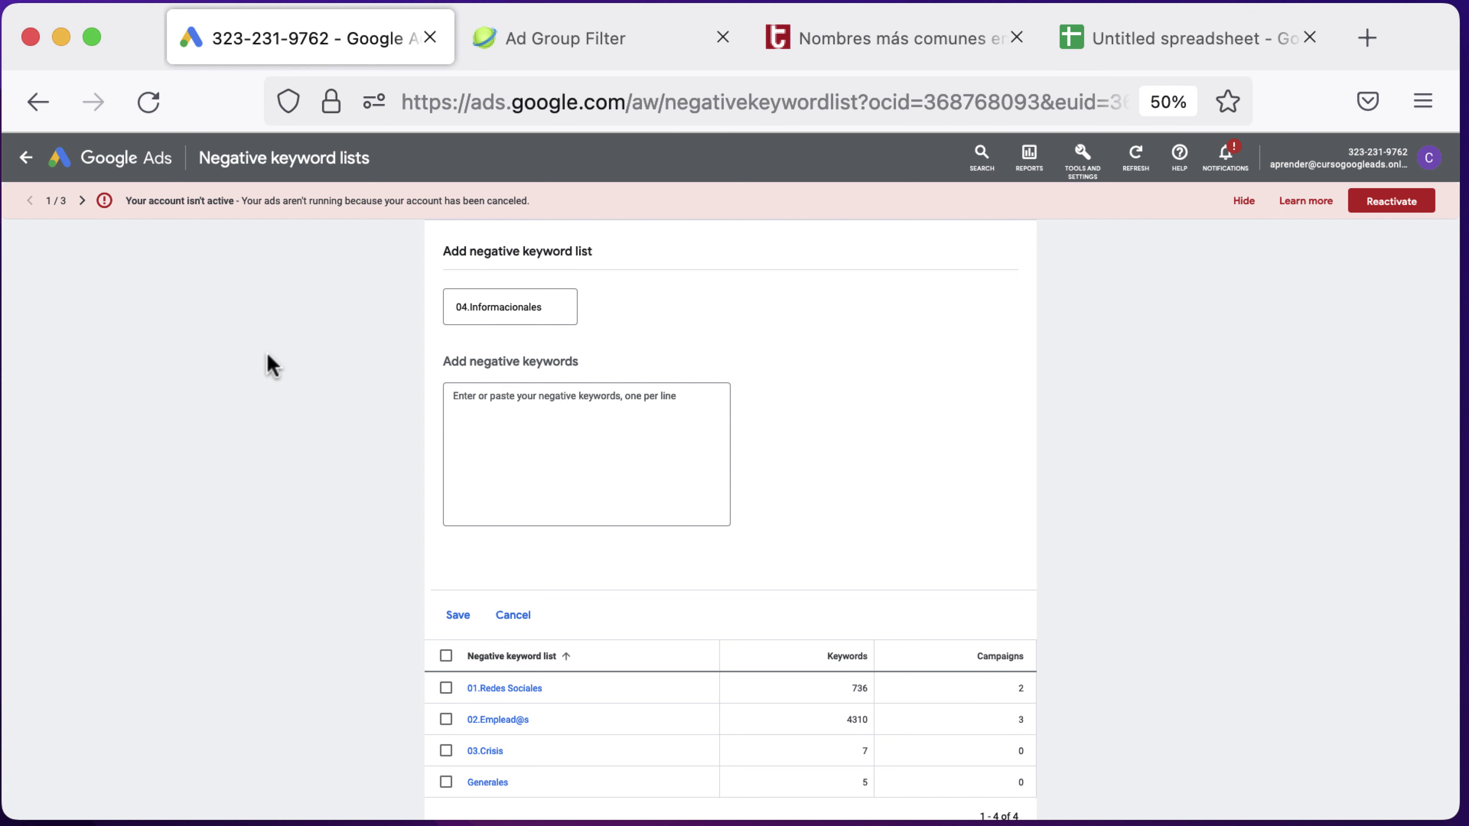
click(490, 415)
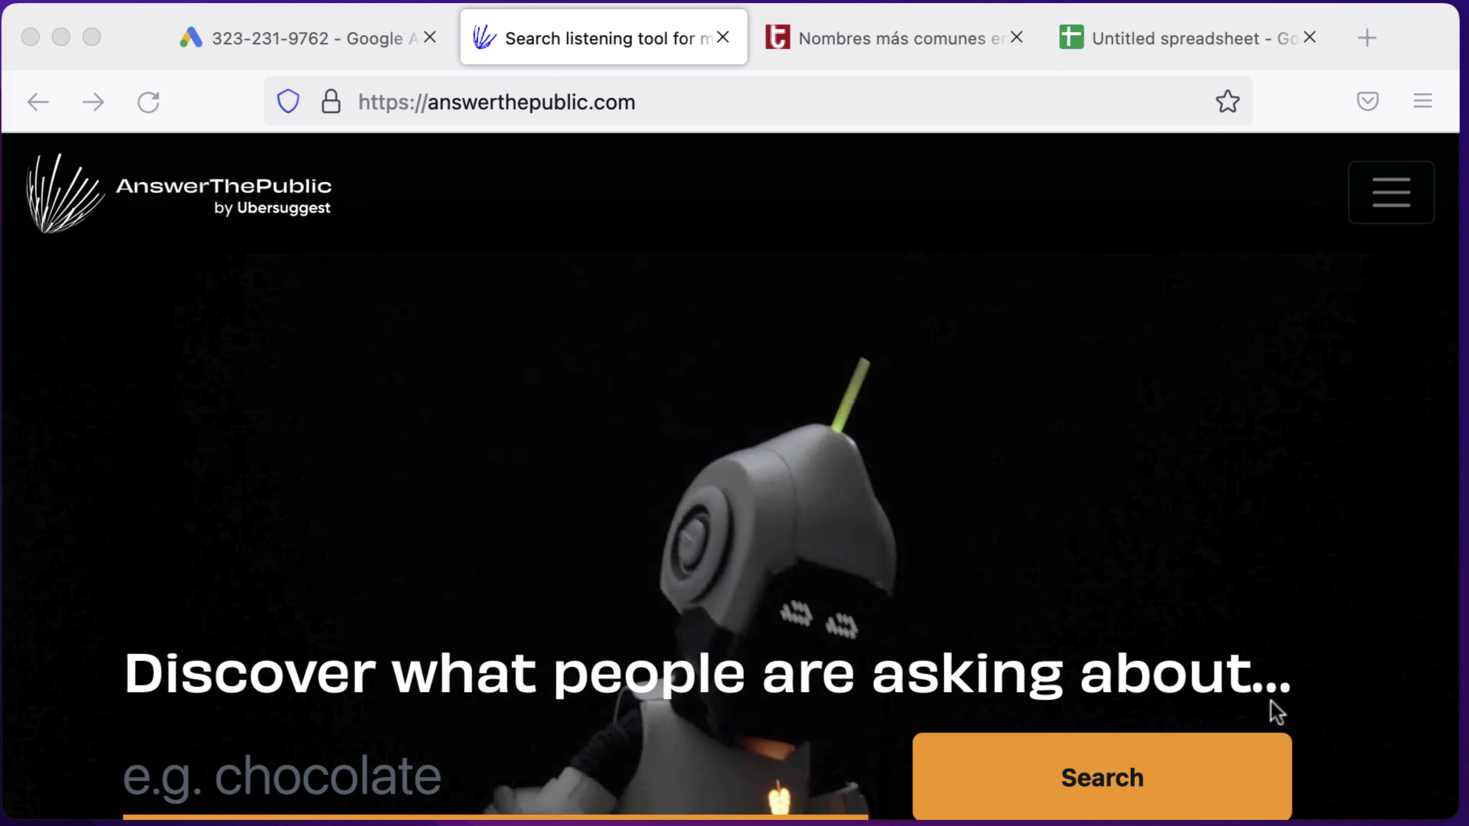
Step: Switch to AnswerThePublic and set the search country to Spain and the language to Español
scroll(1108, 560, down, 1)
scroll(1108, 560, down, 5)
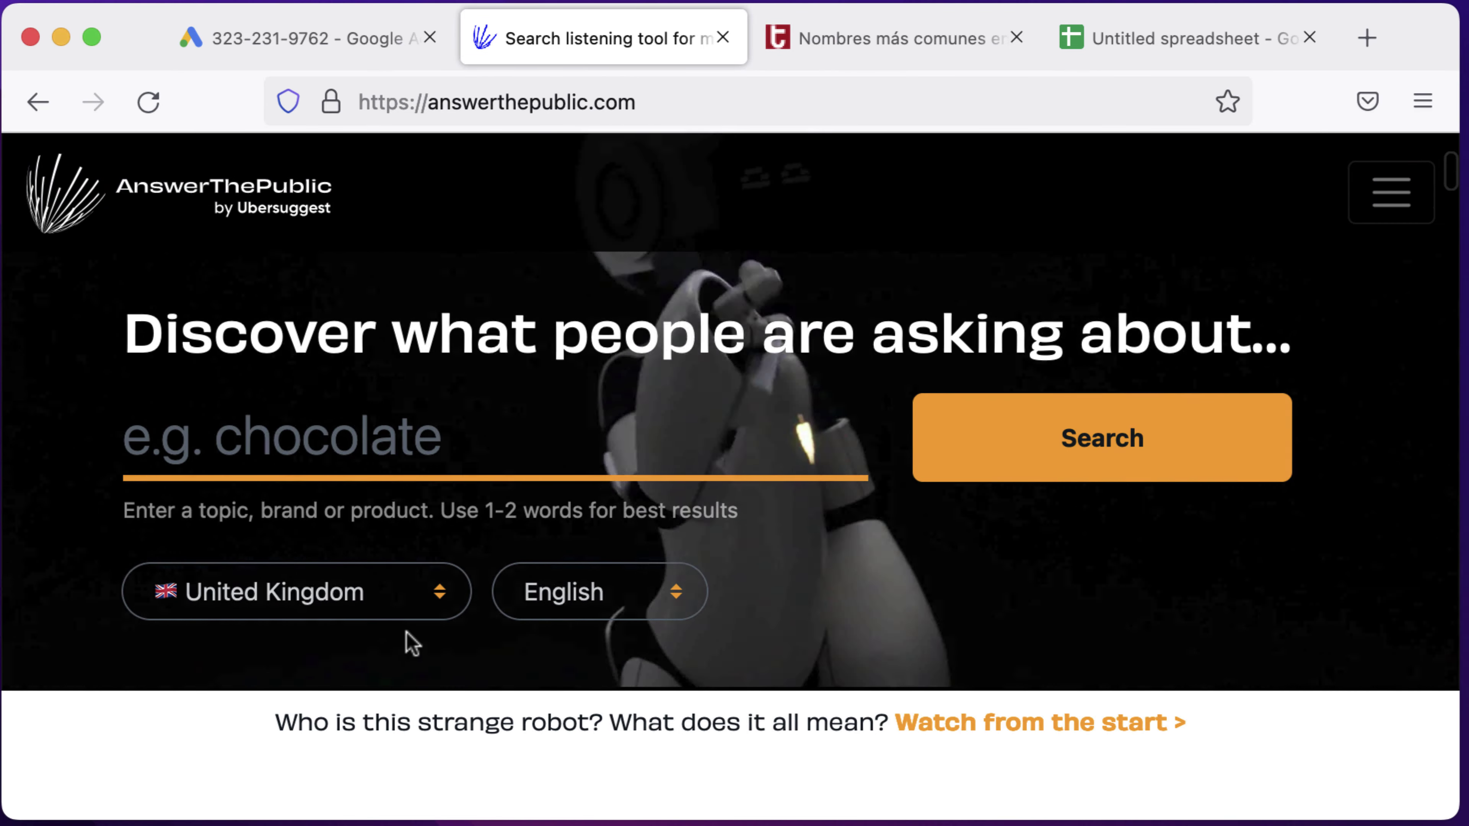
click(404, 594)
scroll(383, 486, up, 5)
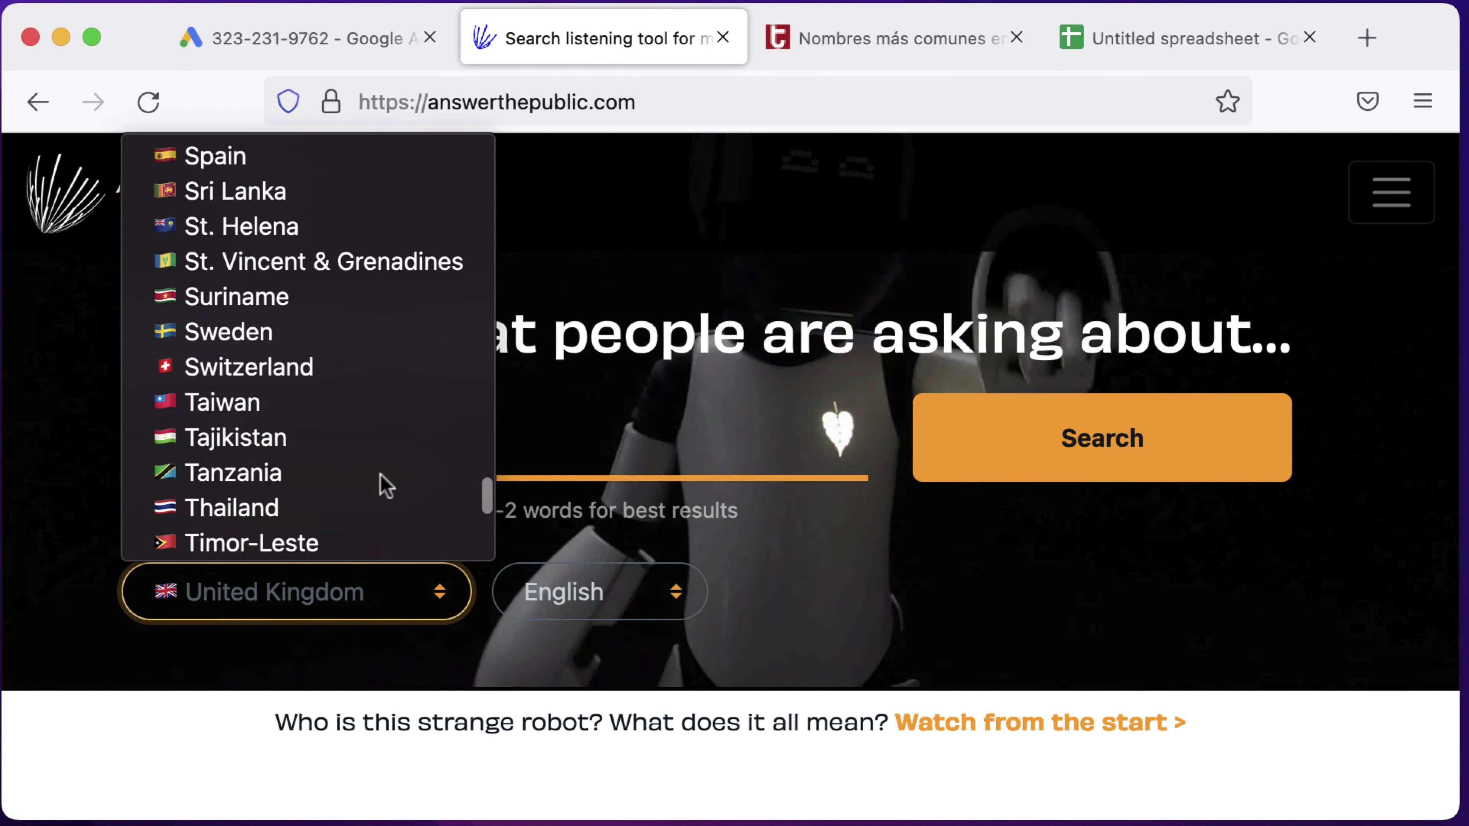
click(370, 235)
click(570, 592)
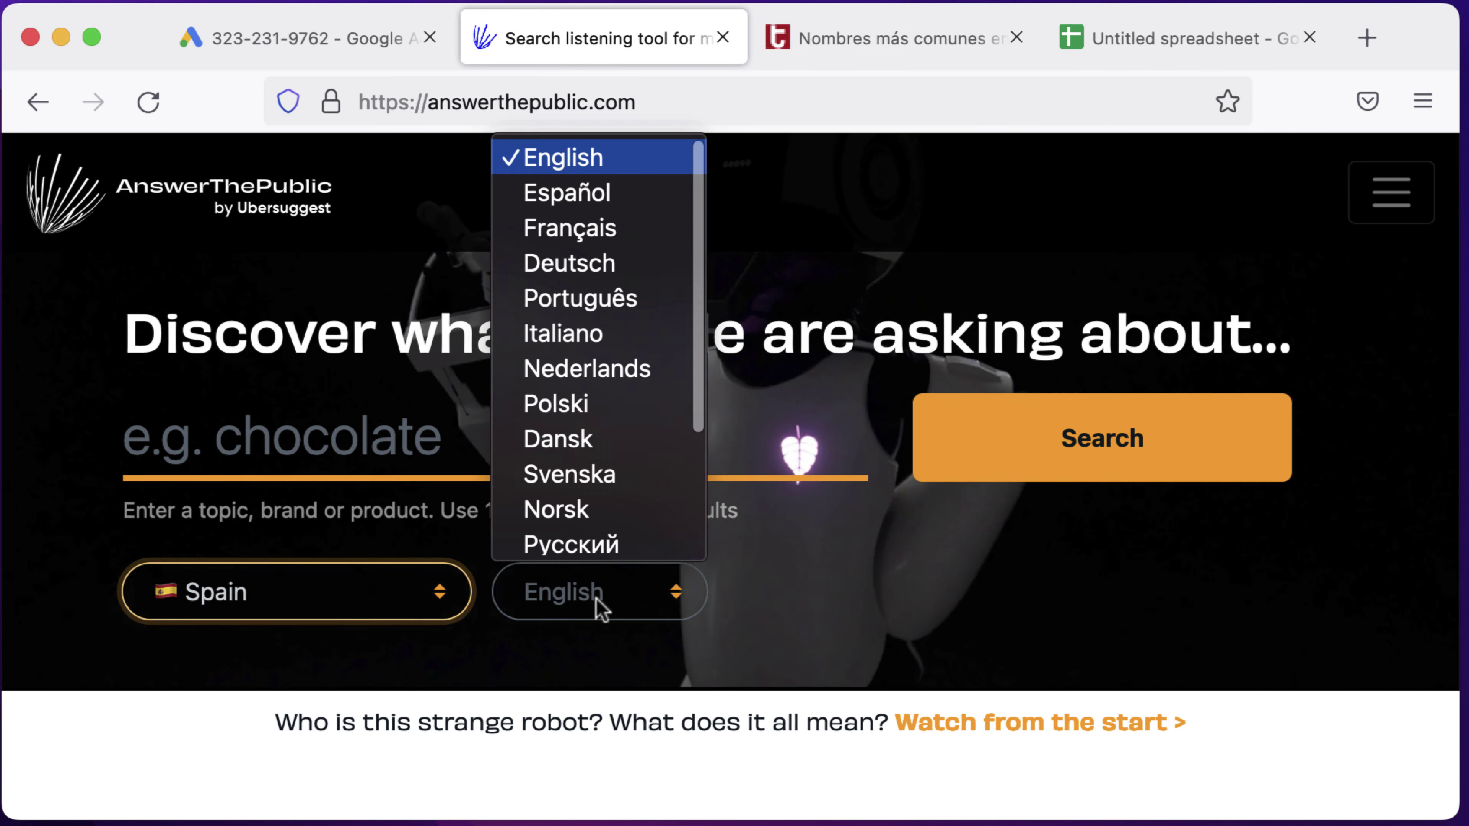
scroll(628, 451, down, 3)
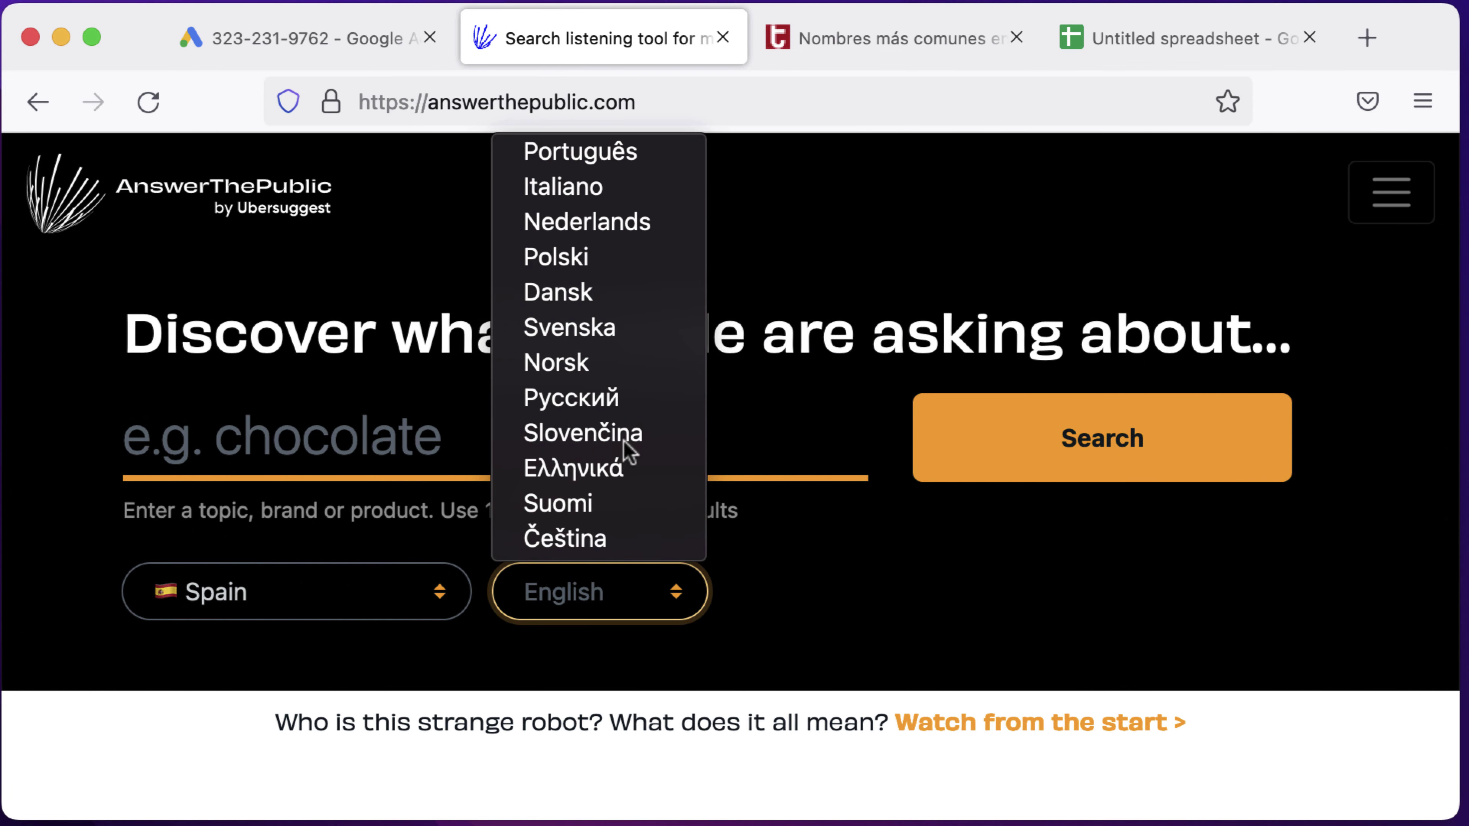
scroll(625, 450, up, 3)
click(593, 192)
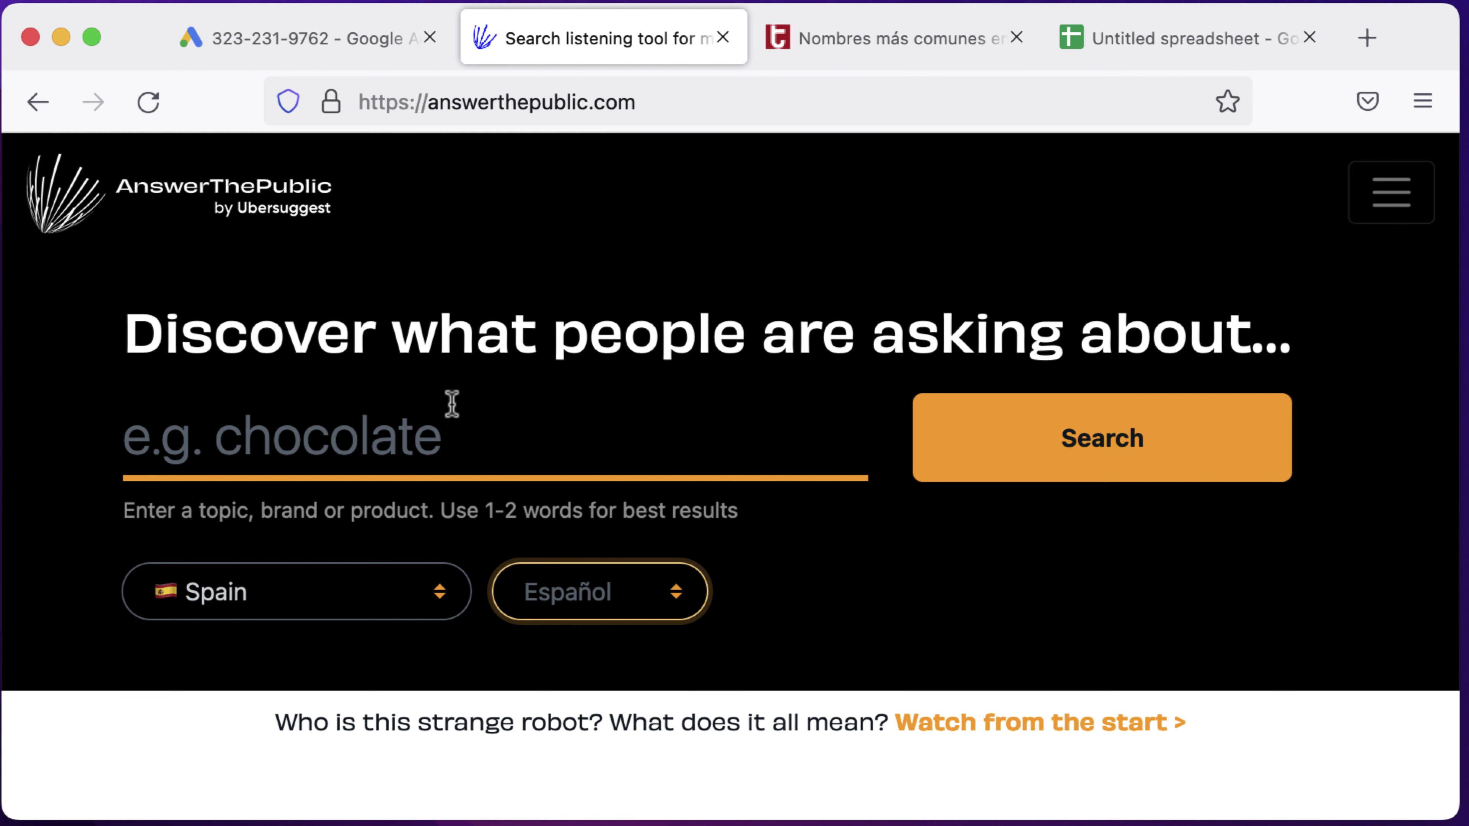
Step: Search AnswerThePublic for the questions people ask about nintendo switch
click(444, 445)
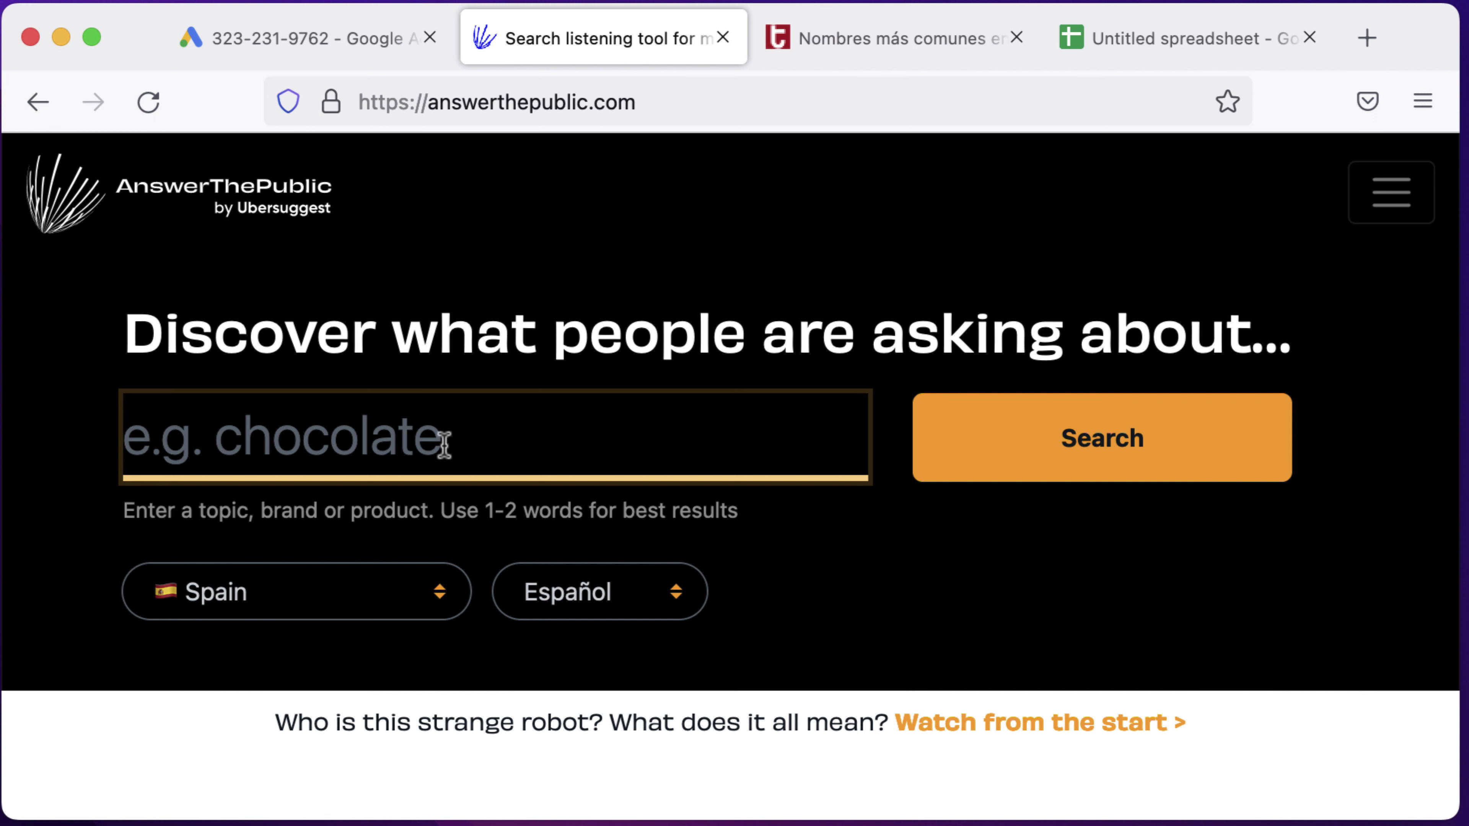
text(nintendo switch)
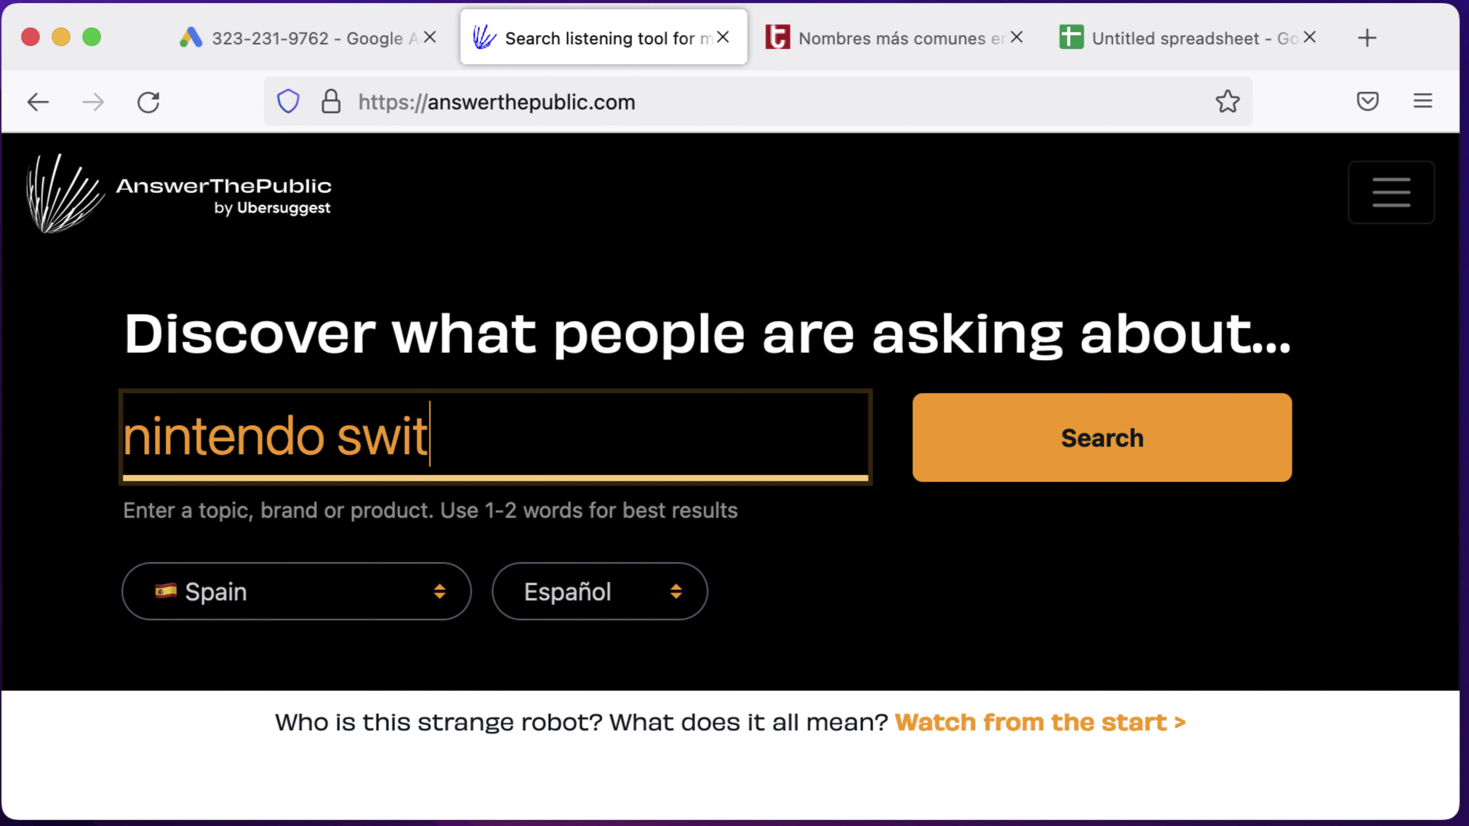
key(Return)
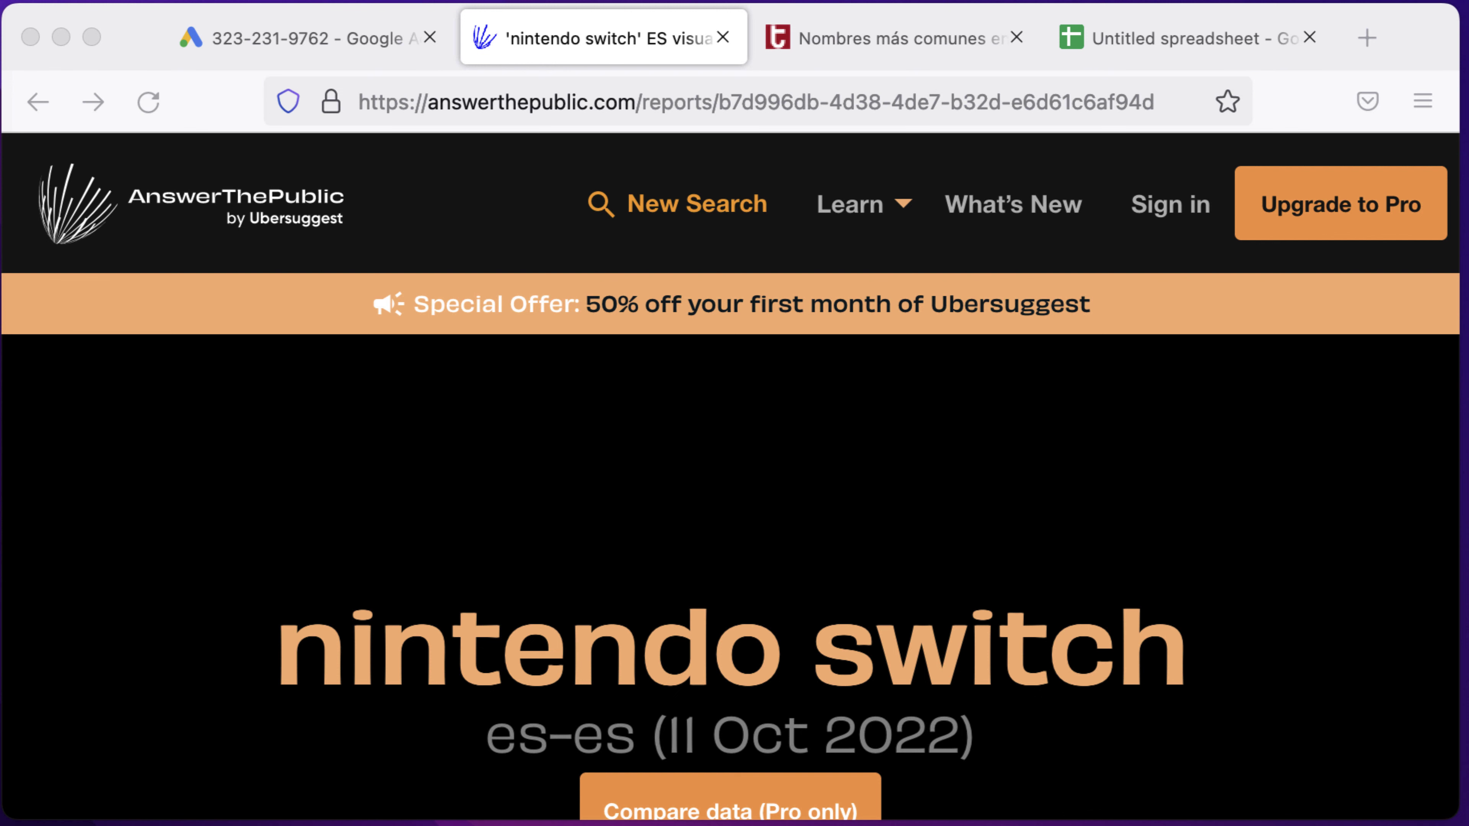
Step: Show the nintendo switch questions of the report as a data list instead of the visualisation
click(798, 387)
scroll(800, 491, down, 10)
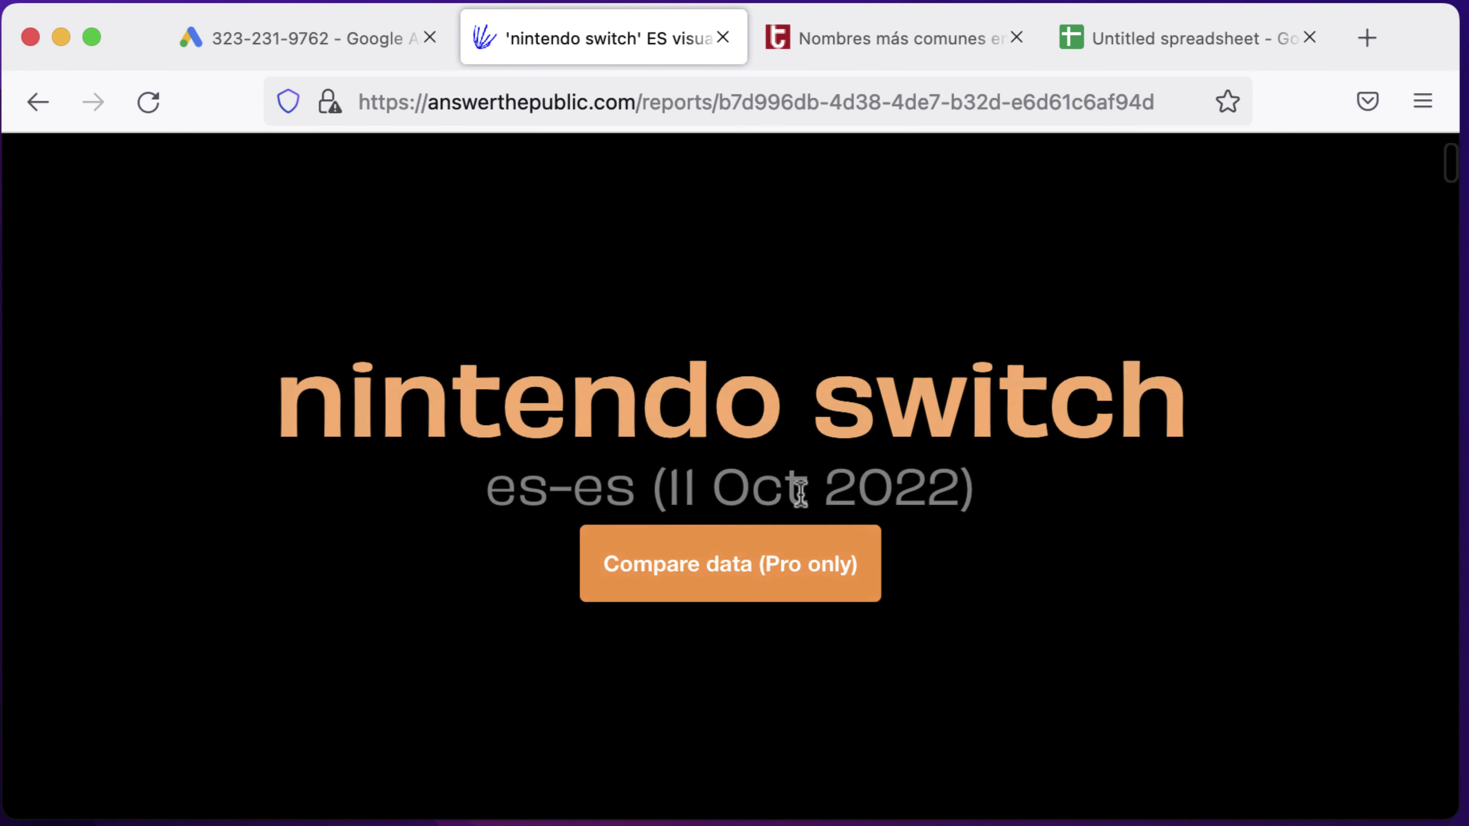
scroll(801, 503, down, 5)
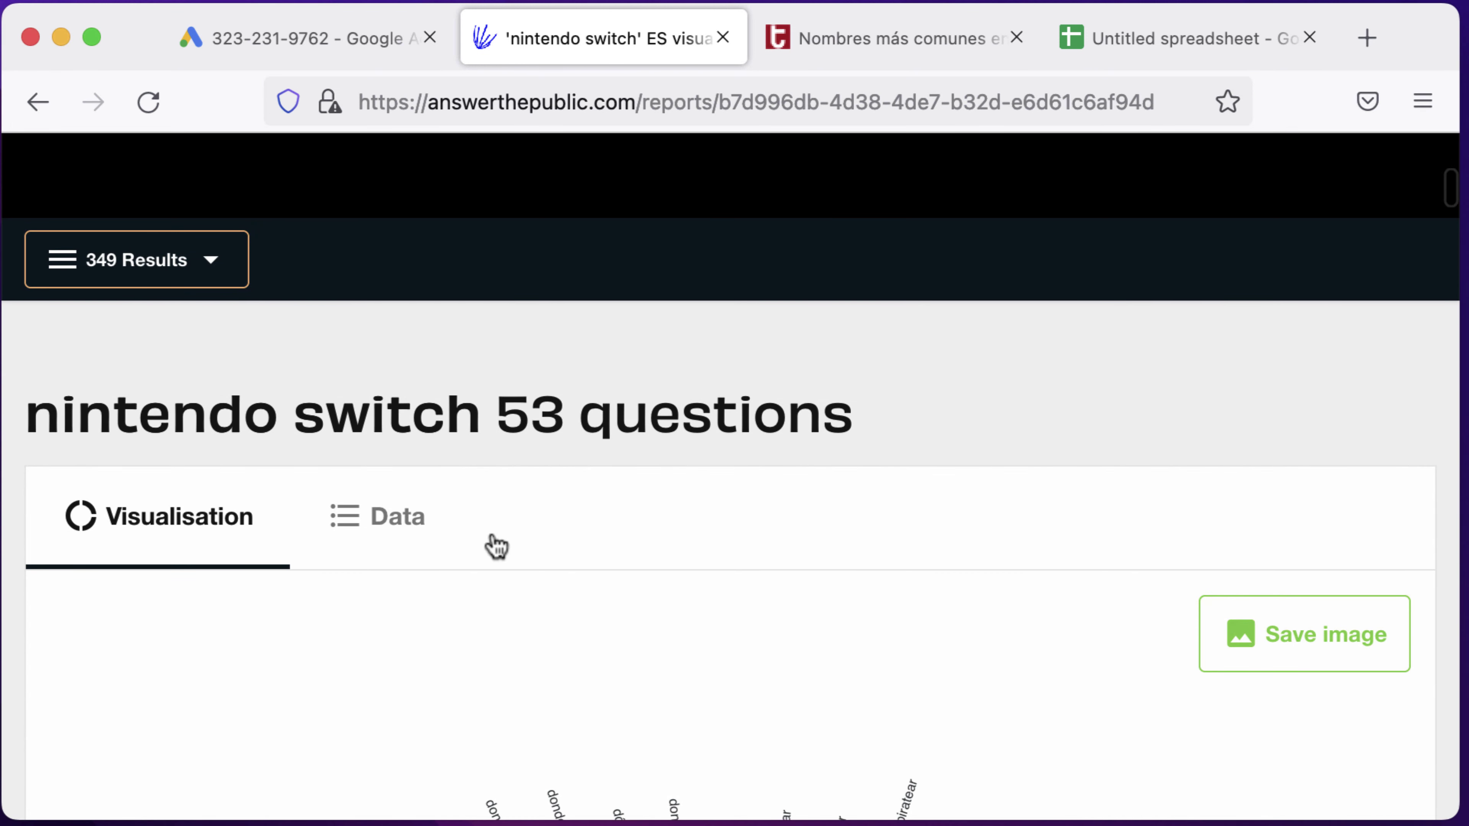
click(412, 529)
scroll(483, 502, down, 5)
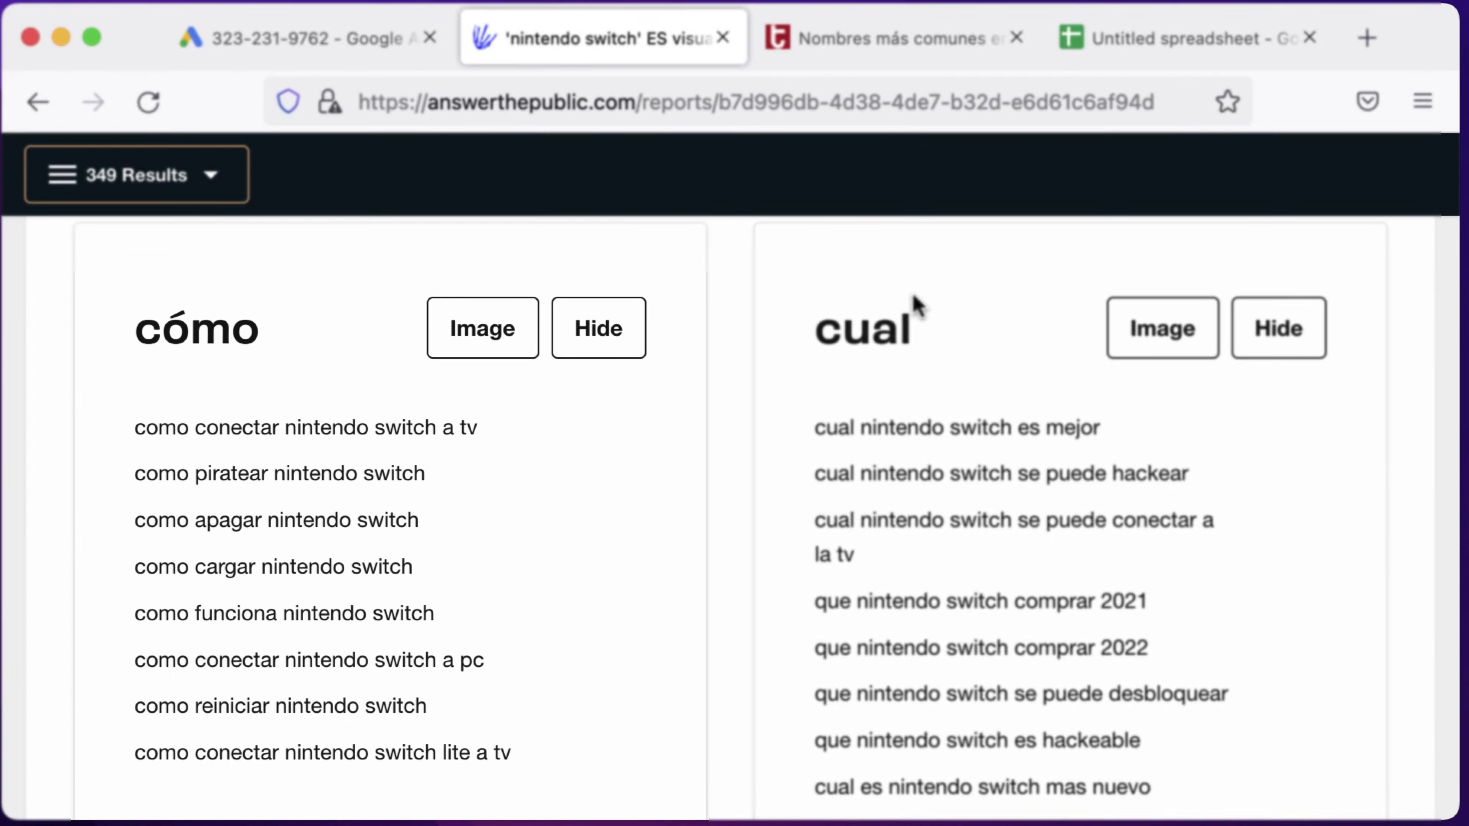
Step: Look through the question groups such as cómo, cual, quien and son and the rest of the report
scroll(917, 302, down, 3)
scroll(917, 303, down, 20)
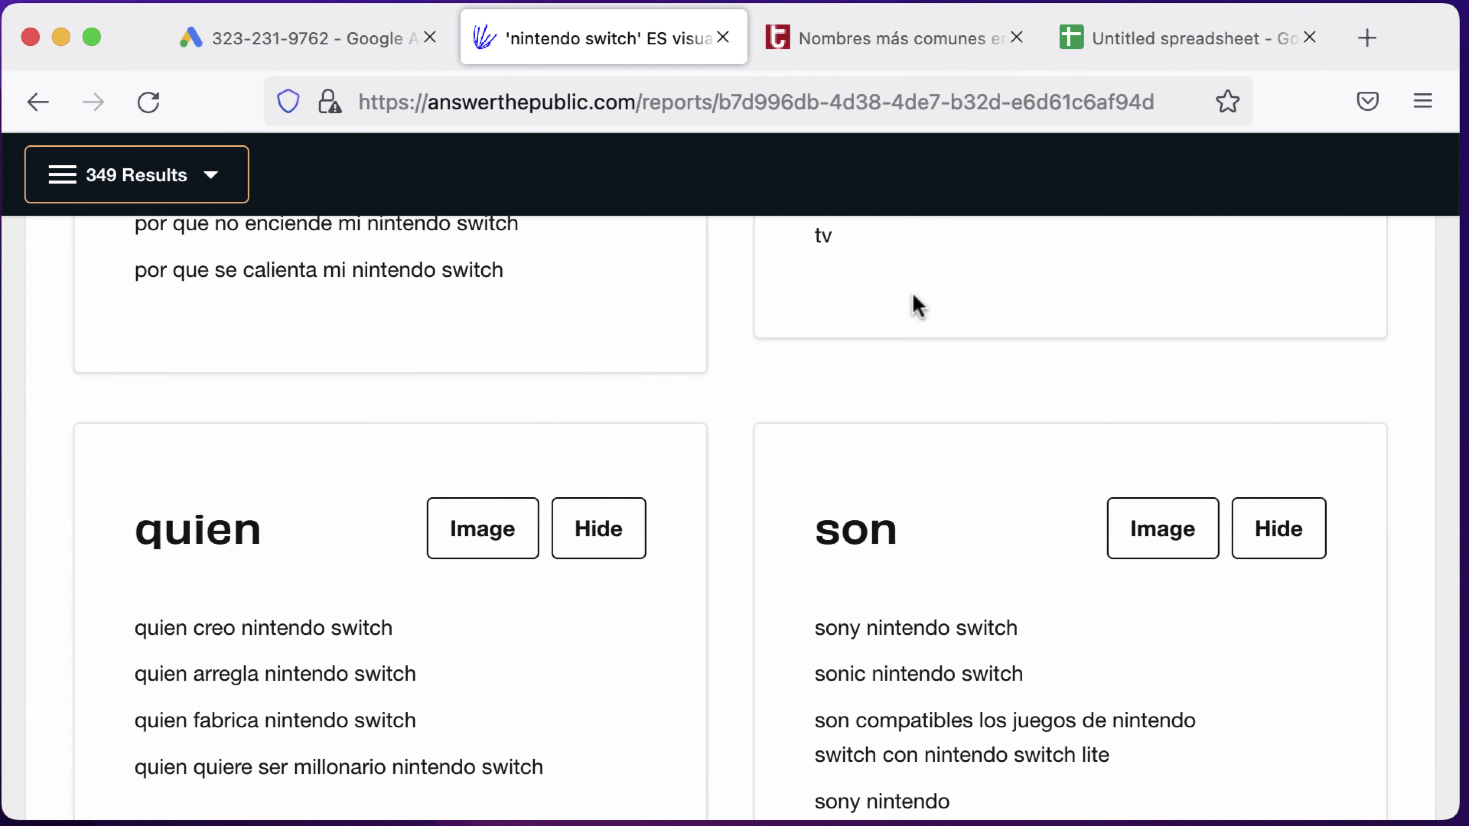
scroll(914, 296, down, 15)
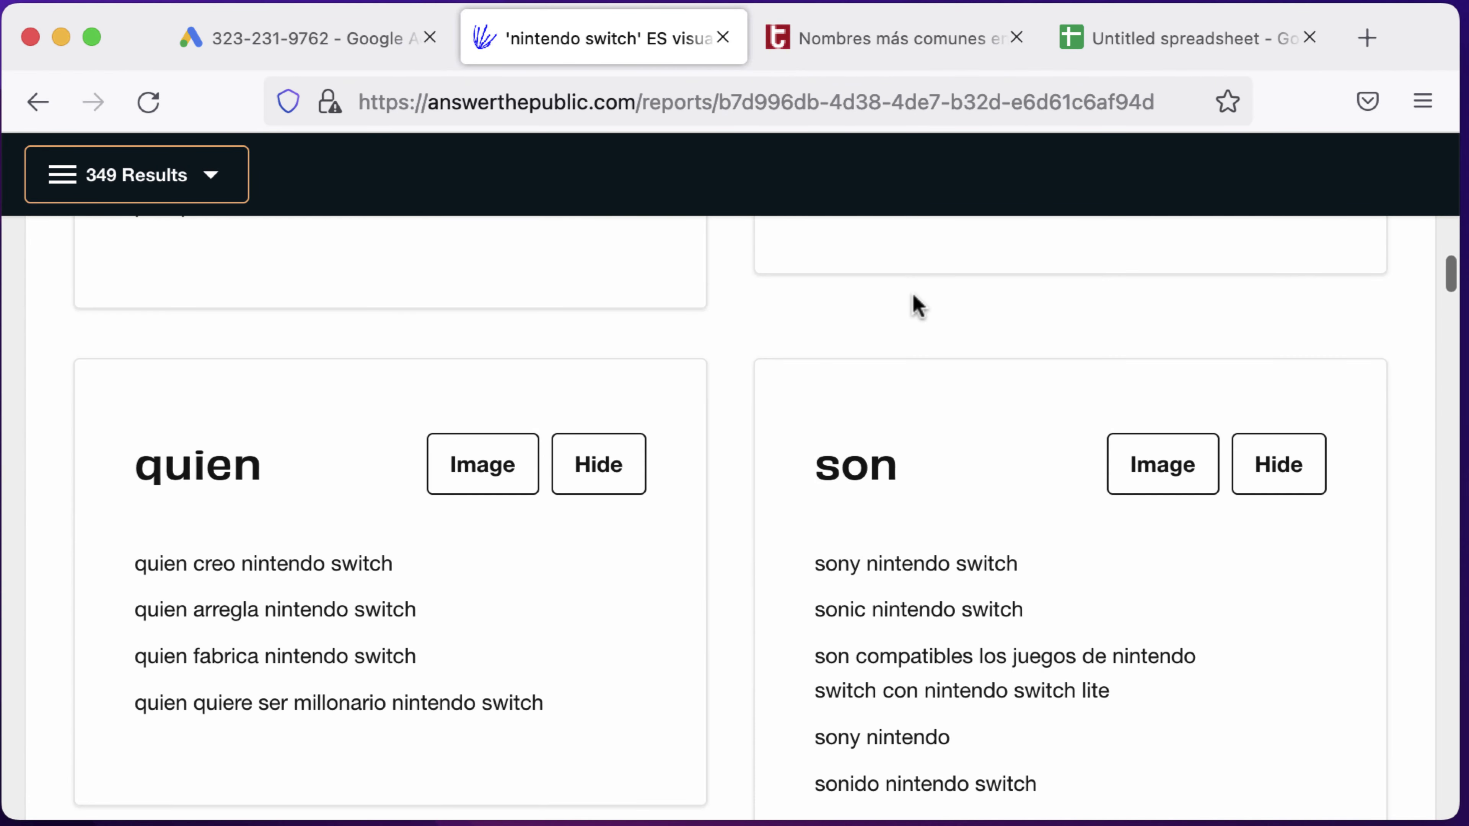
scroll(917, 303, up, 20)
scroll(916, 304, down, 6)
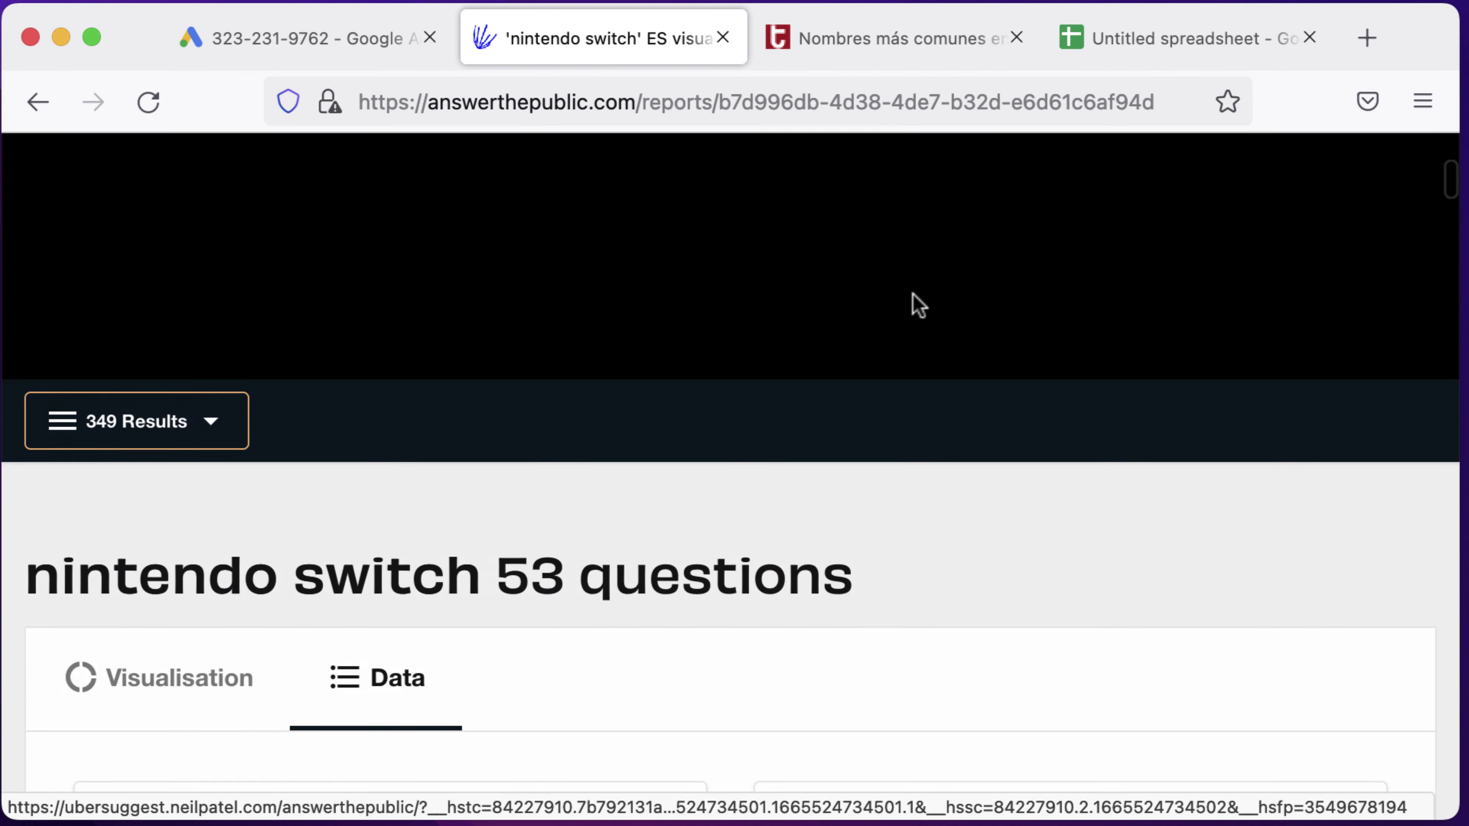
scroll(919, 306, up, 15)
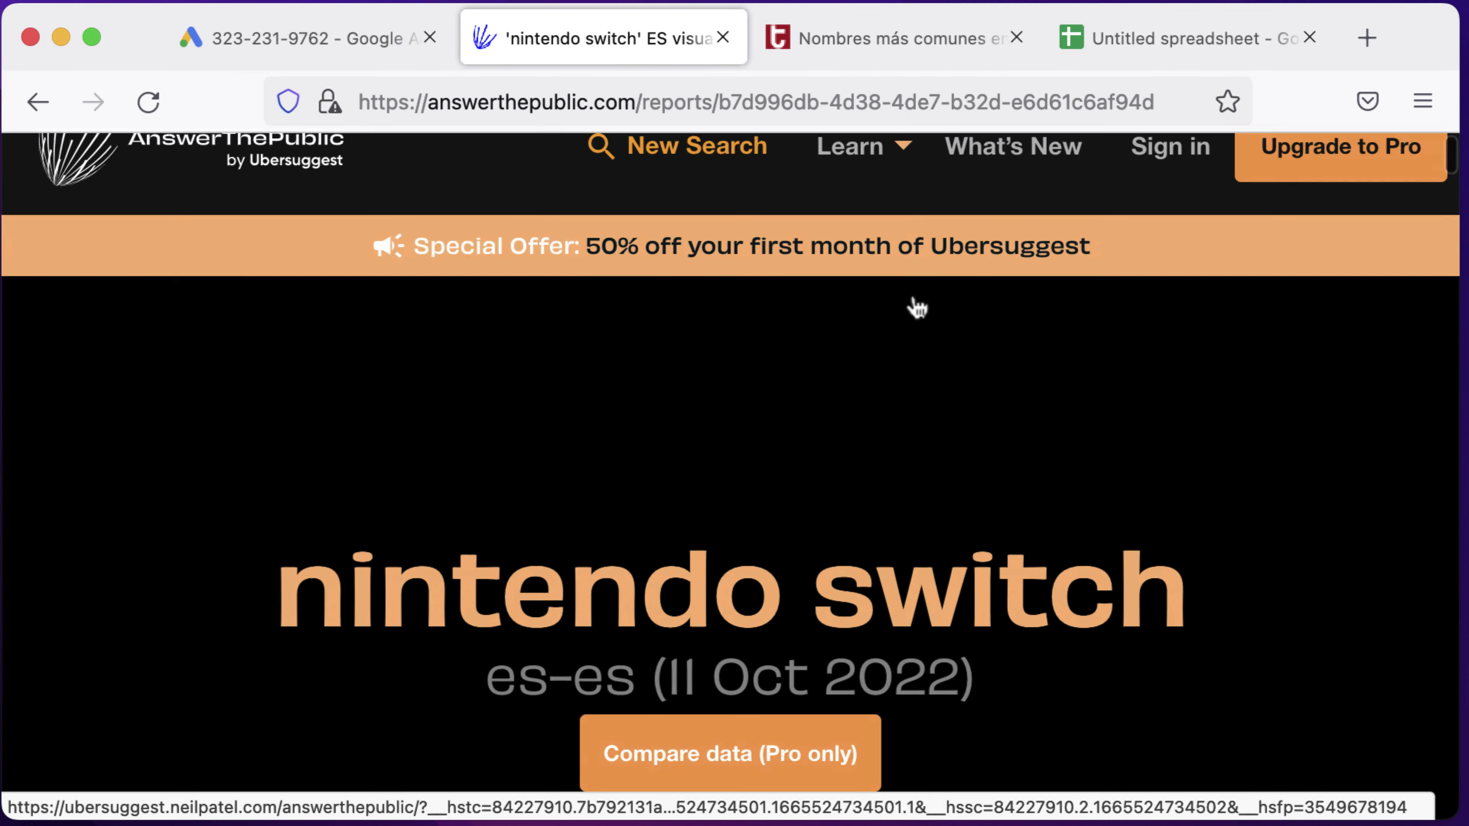
scroll(919, 306, down, 8)
scroll(919, 306, down, 12)
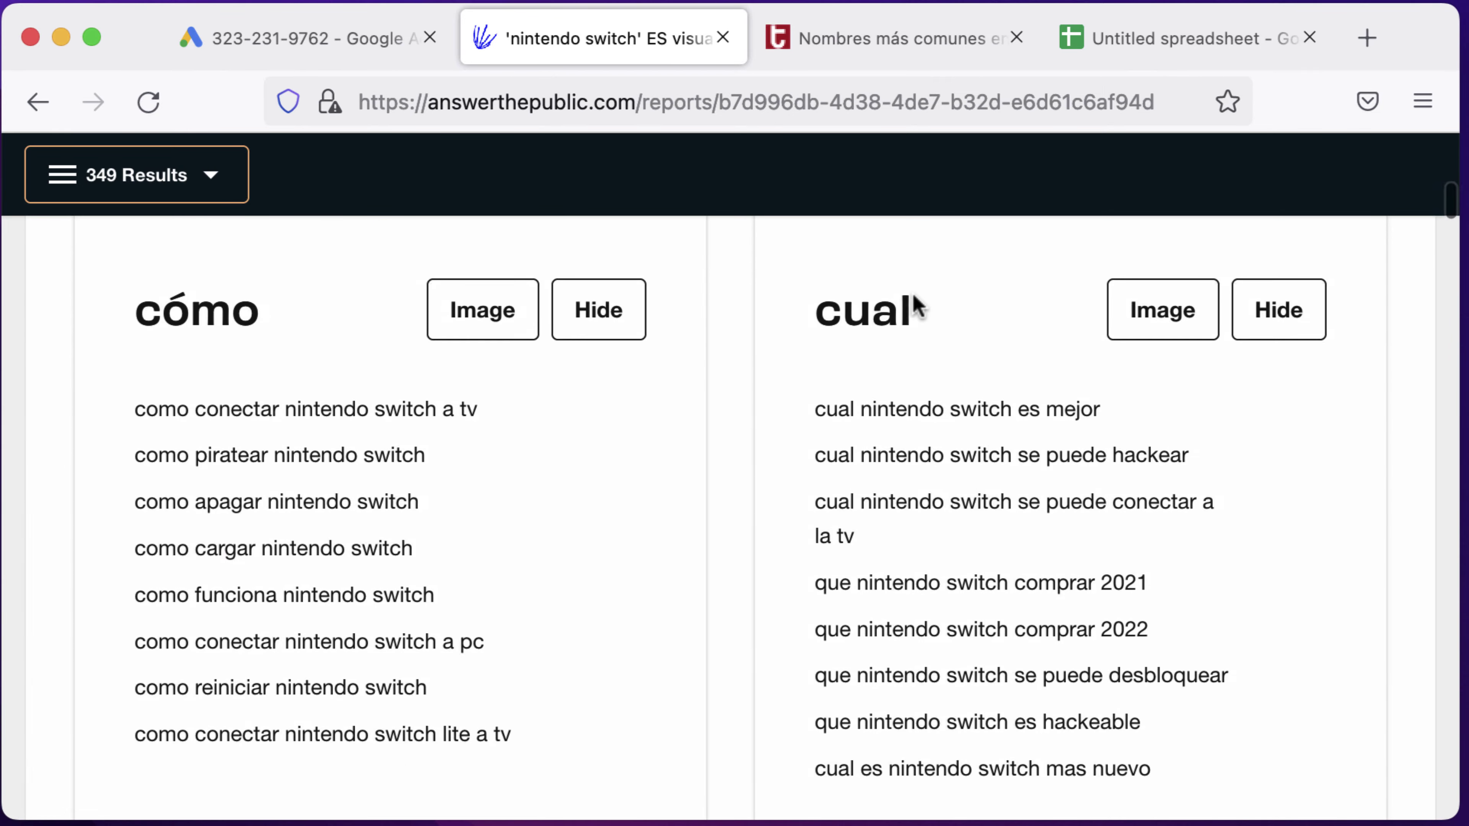
scroll(703, 513, down, 20)
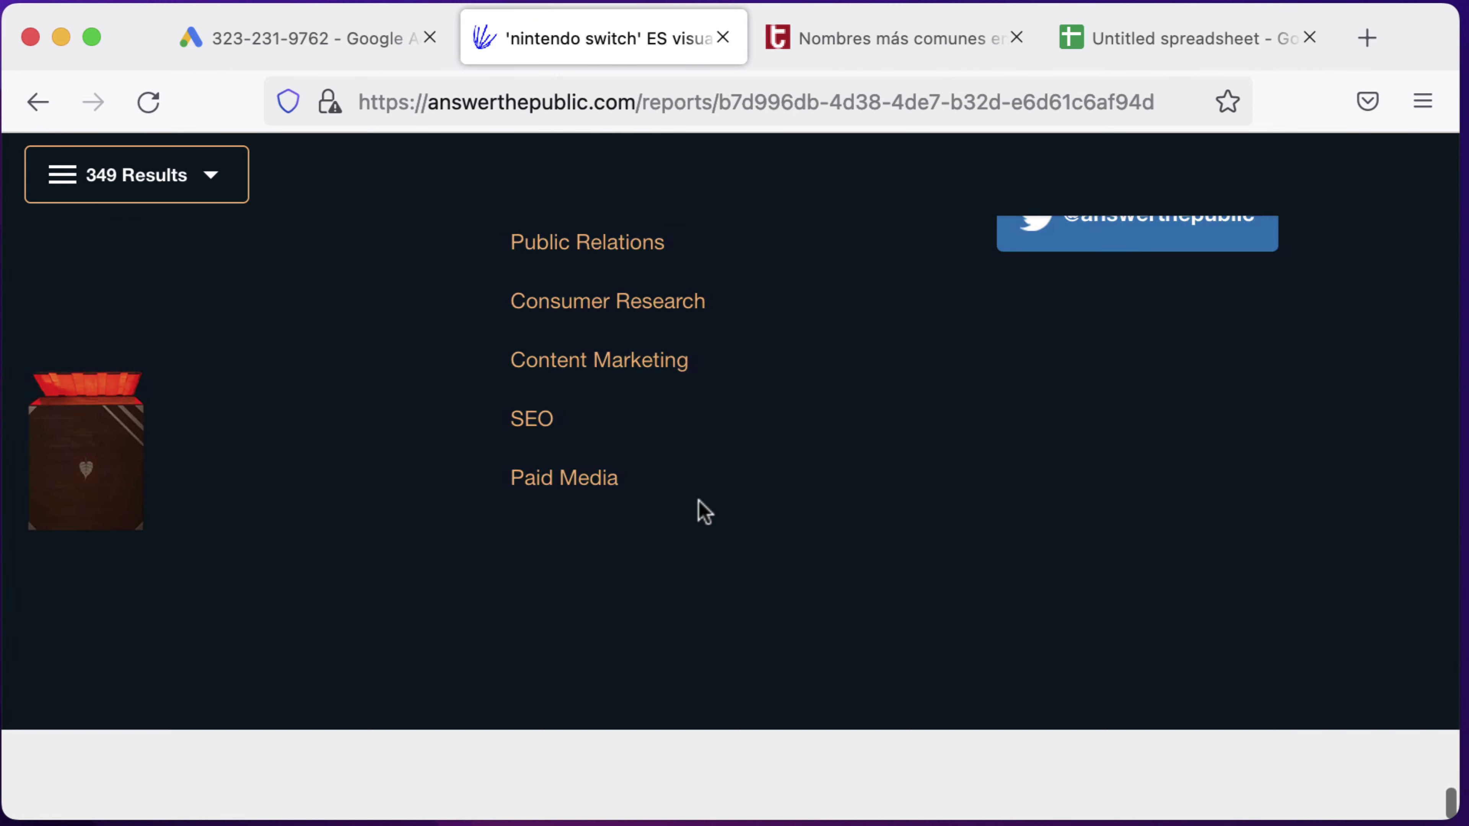
Step: Show the related searches as a data list and look back through the alphabetical results to the question groups
scroll(703, 512, up, 8)
scroll(703, 512, up, 8)
click(379, 631)
scroll(377, 653, down, 6)
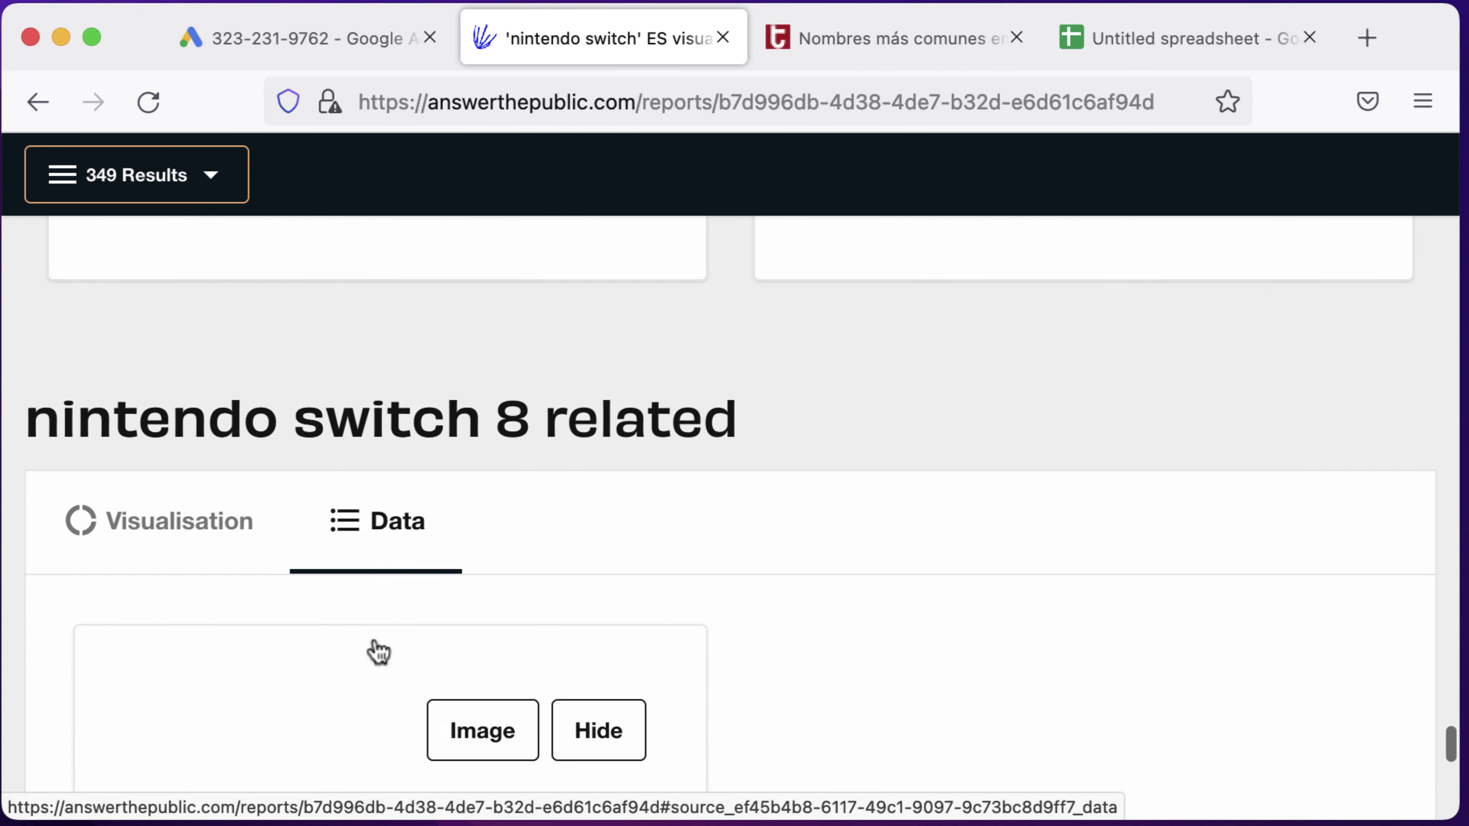
scroll(378, 649, up, 3)
scroll(378, 650, up, 5)
scroll(370, 646, down, 1)
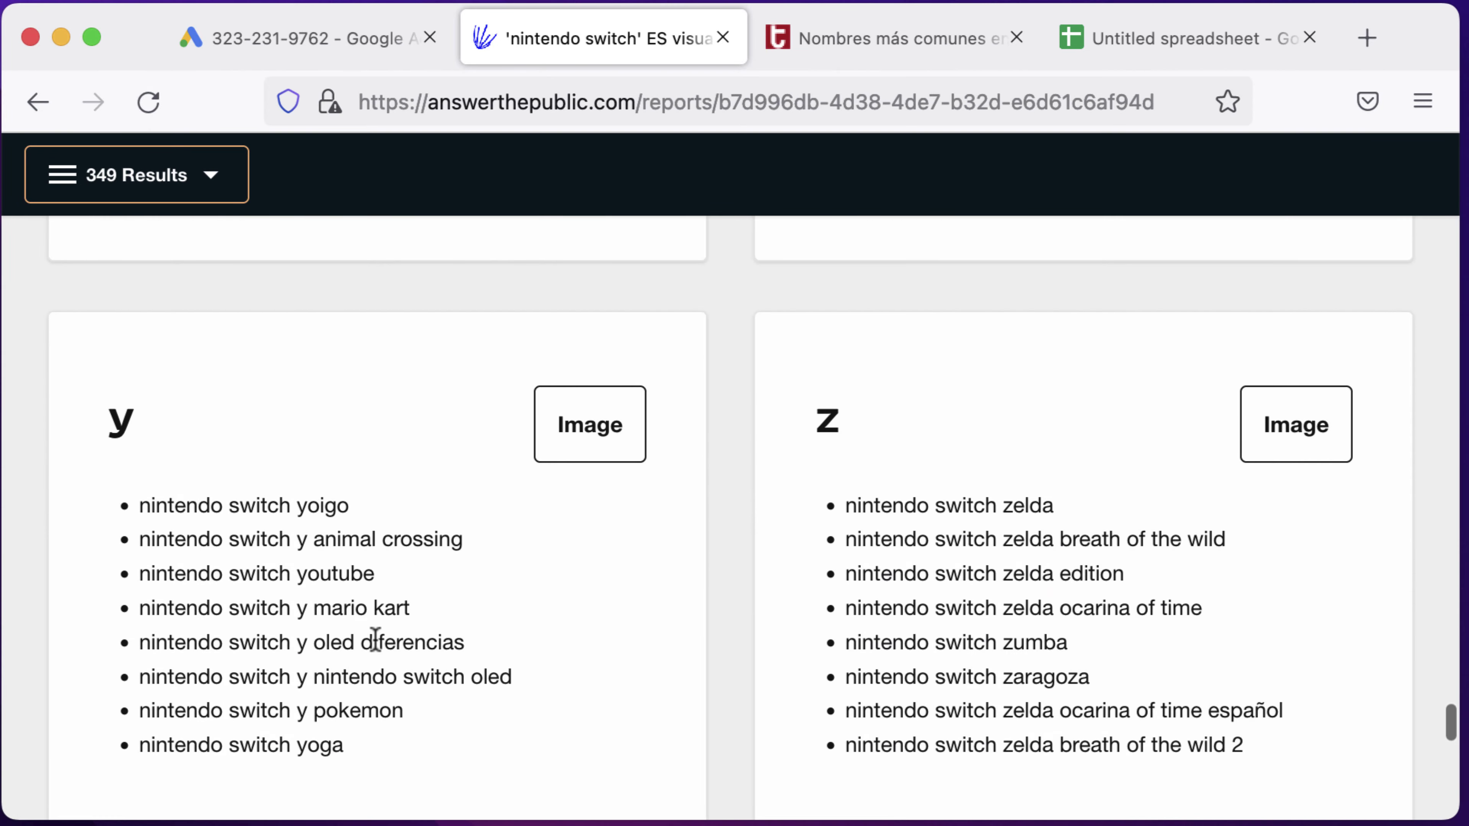
scroll(379, 650, up, 15)
scroll(376, 643, up, 3)
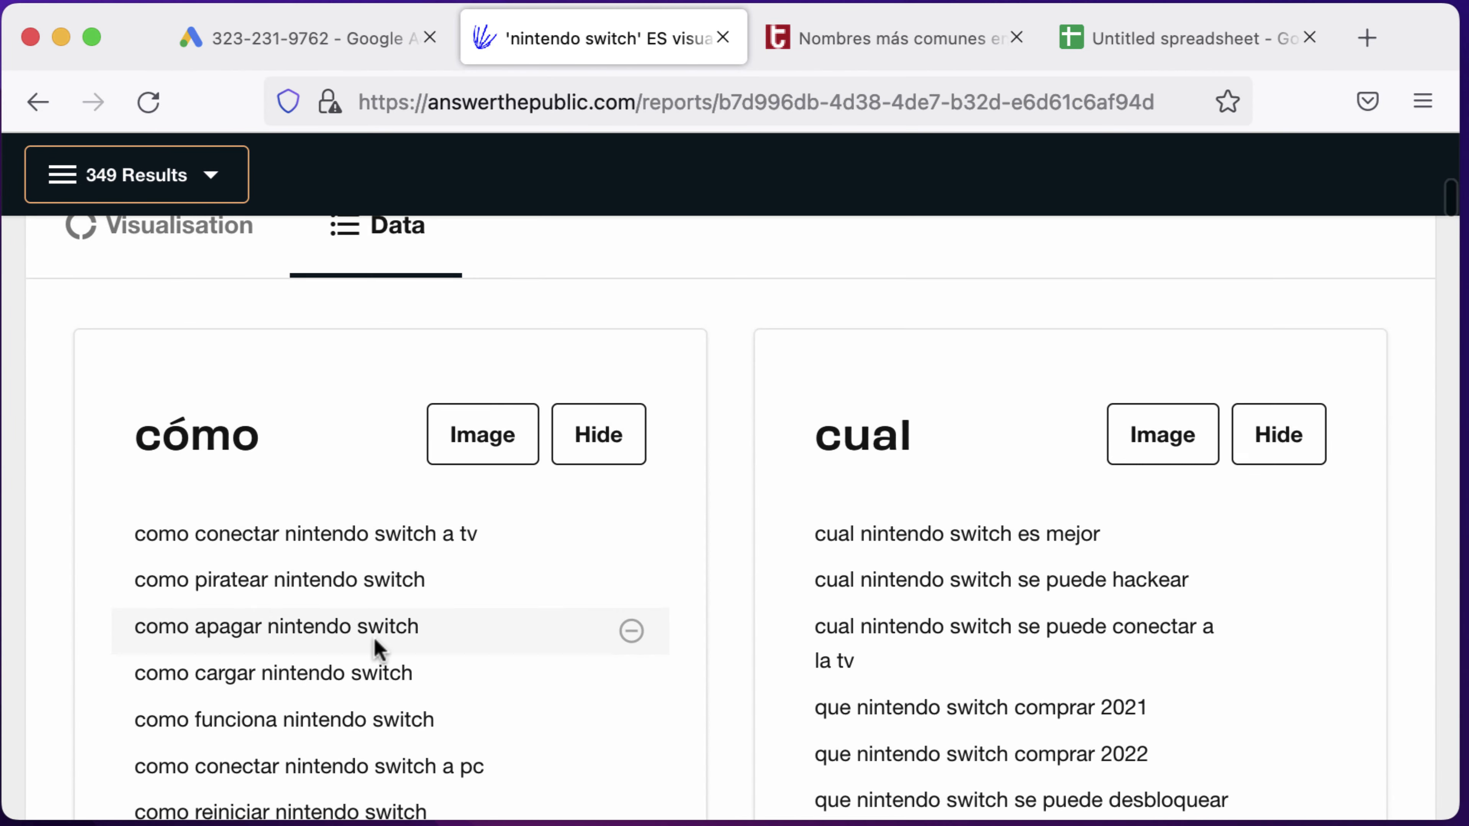
Step: Copy all questions of the cómo group into a new sheet of the Google Sheets spreadsheet from cell B3 and fit column B to its text
scroll(370, 625, down, 2)
drag(132, 425, 525, 633)
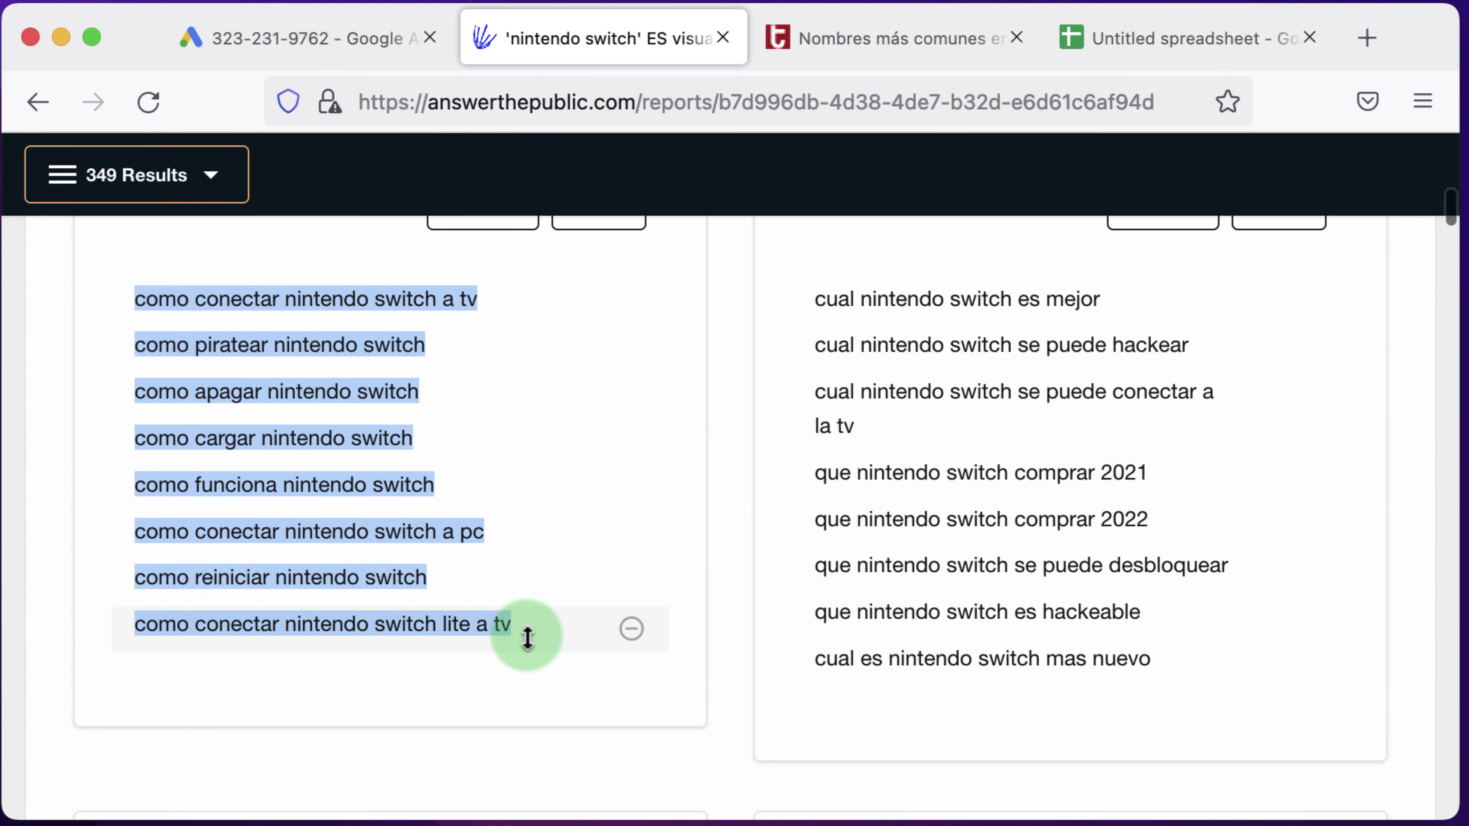
key(super+c)
click(1186, 43)
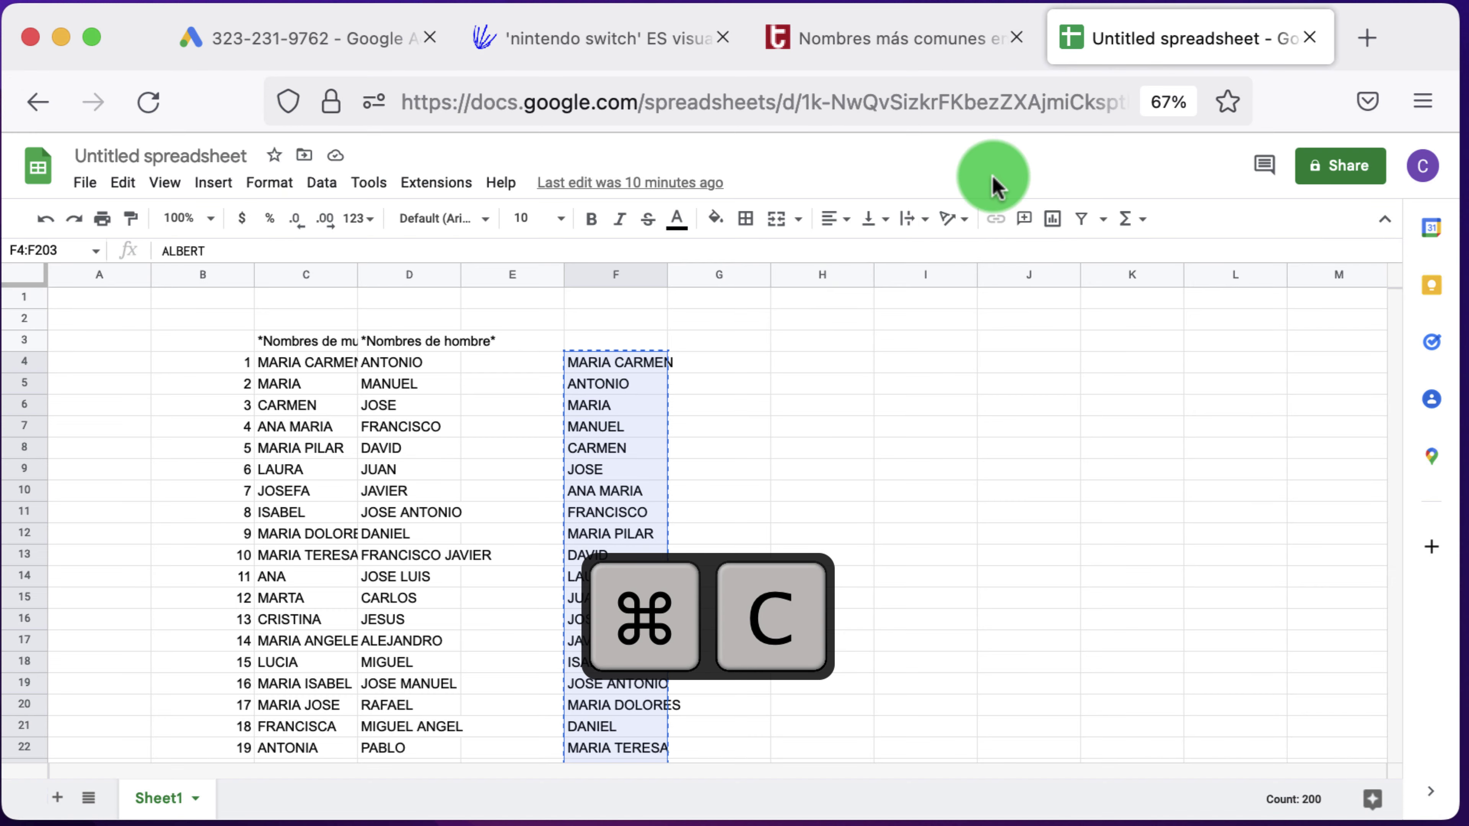
key(super+v)
click(58, 798)
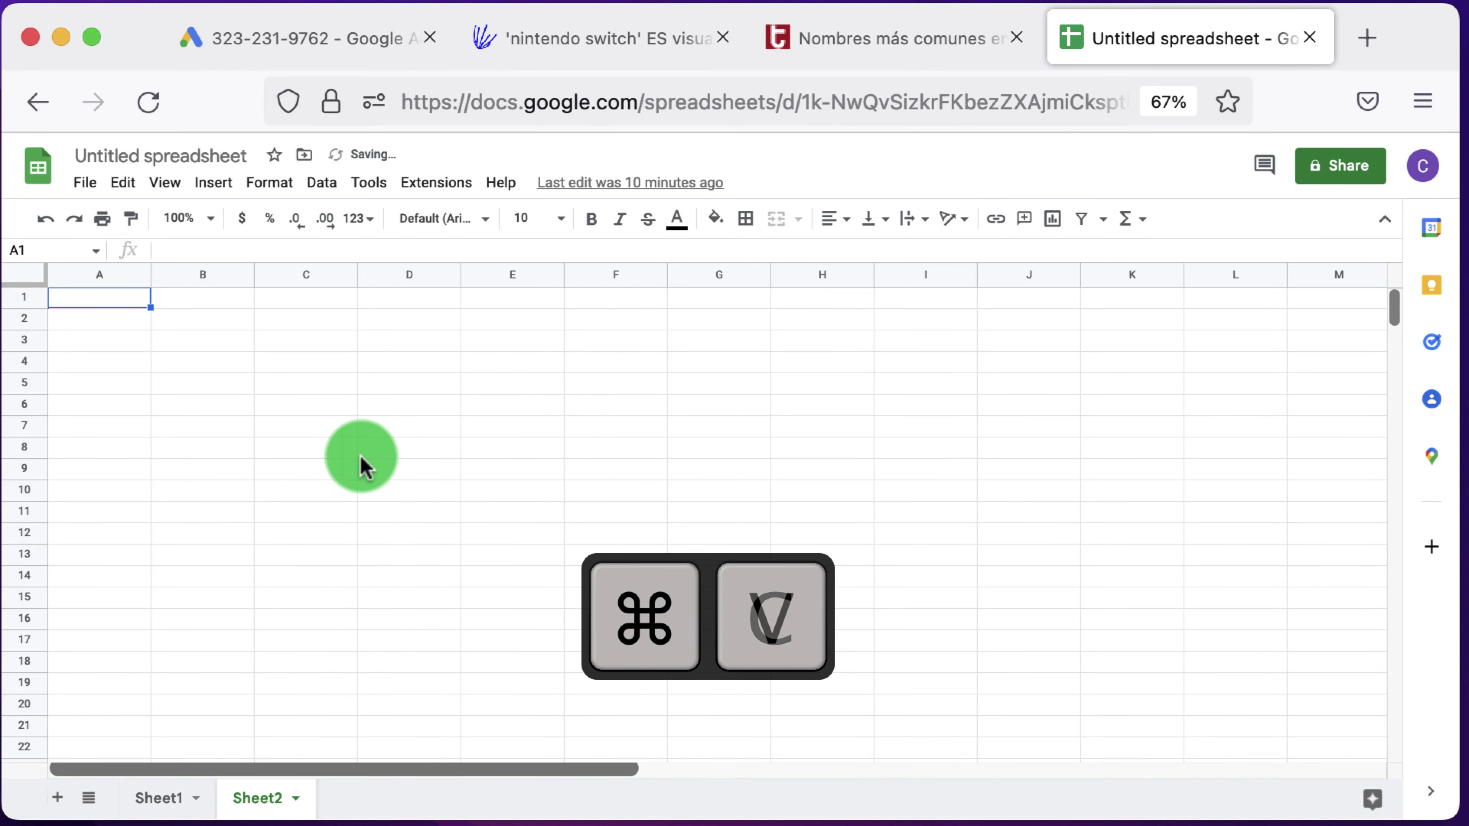
click(197, 340)
key(super+v)
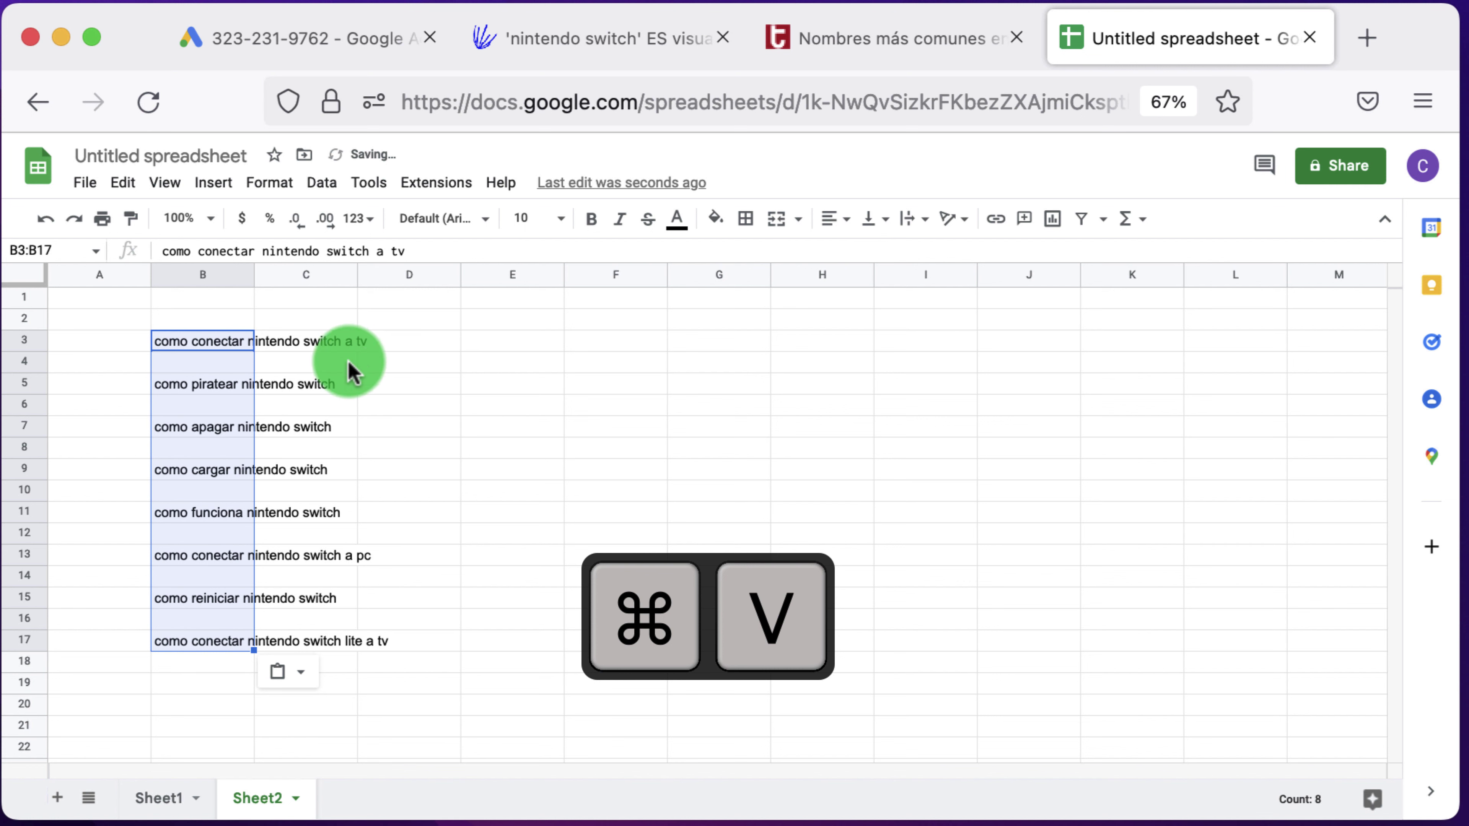
click(435, 361)
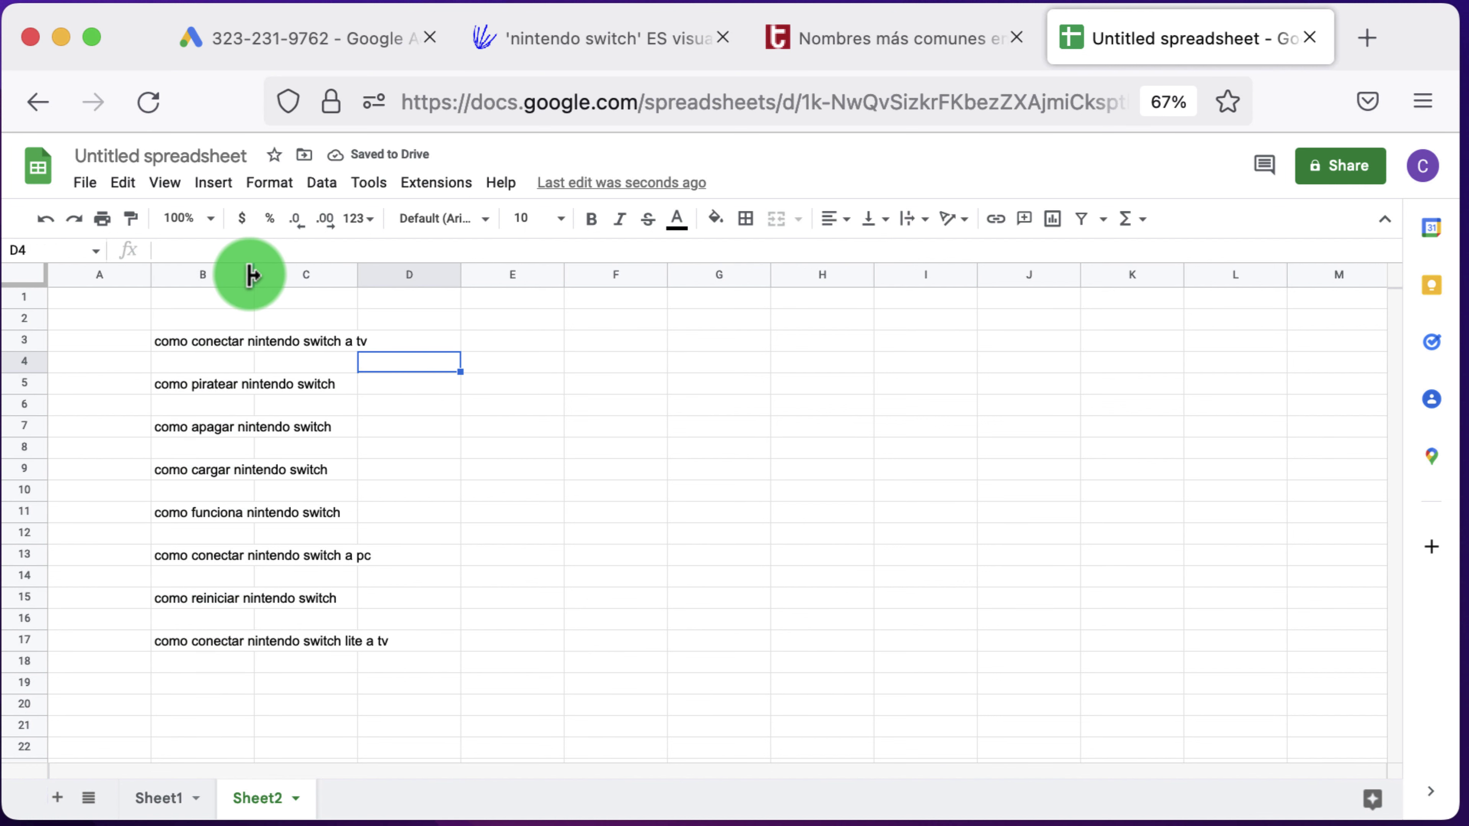
double_click(250, 277)
click(463, 348)
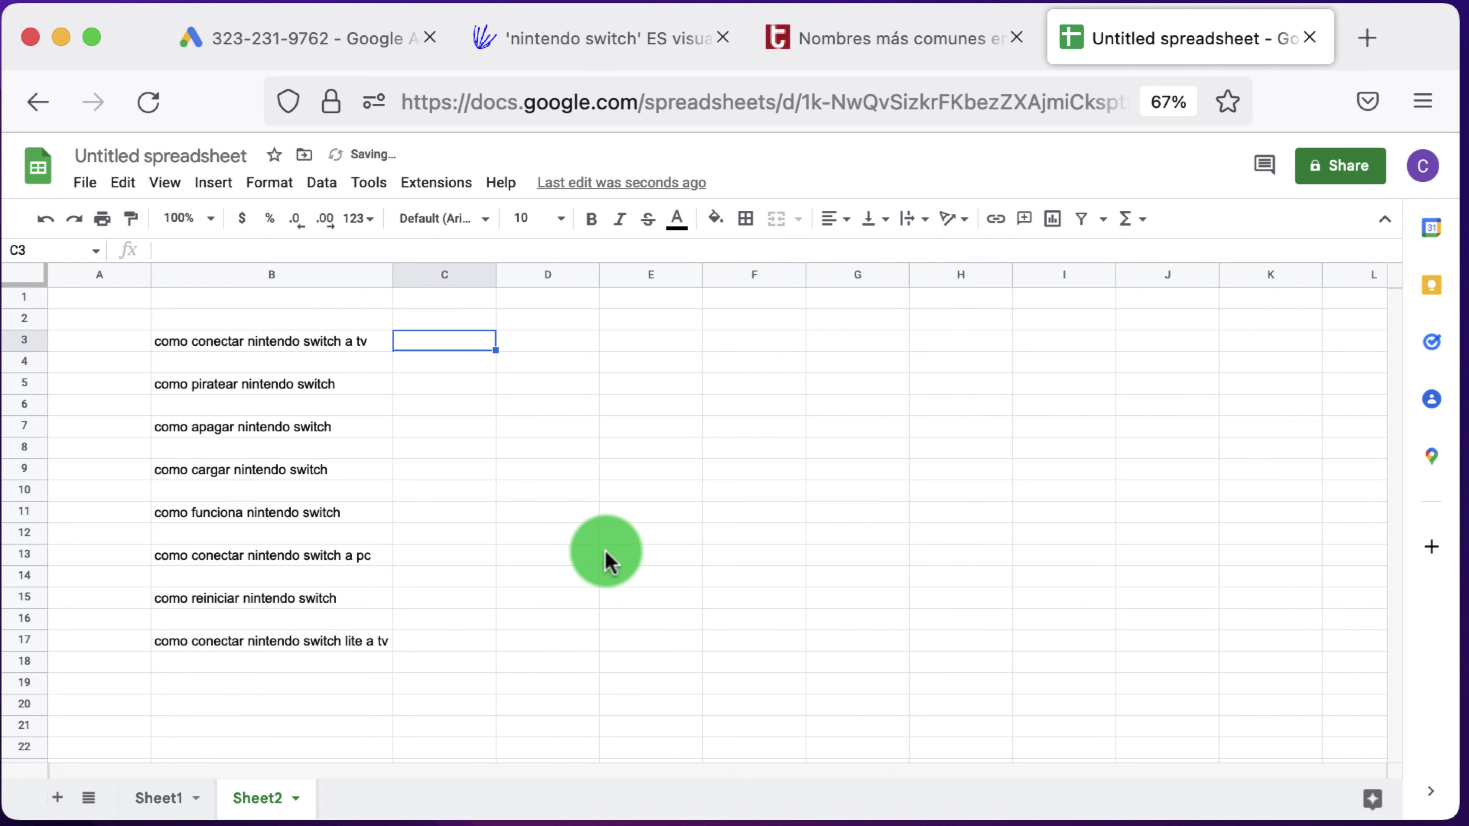
text(=)
key(BackSpace)
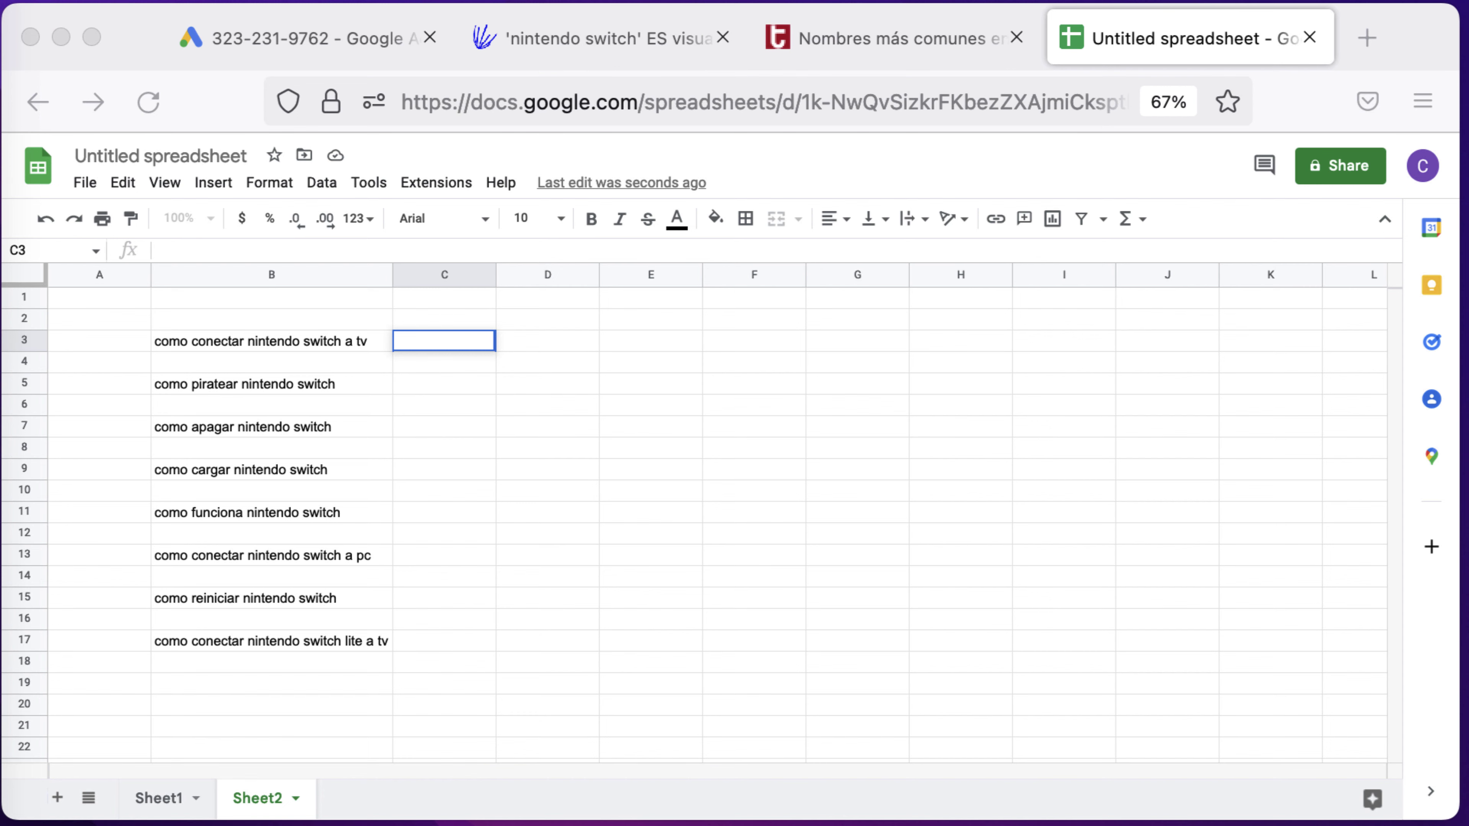
Step: Add a filter to the pasted questions in column B and sort them from A to Z to close up the blank rows
click(463, 345)
click(1081, 218)
click(382, 340)
click(322, 365)
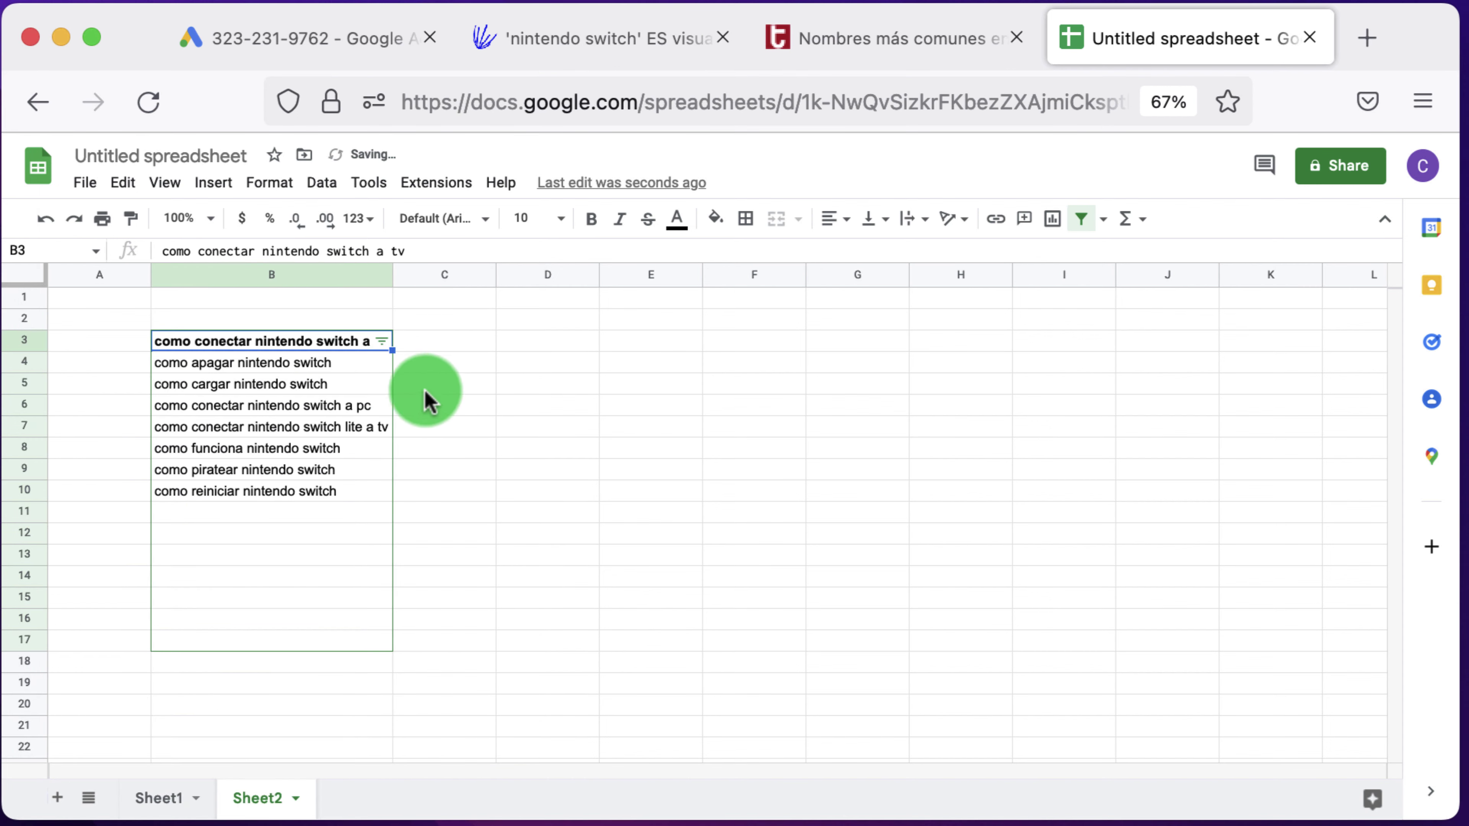
Step: Start a REGEXEXTRACT formula in cell C3 that reads B3 with the word pattern "[\w]*
click(466, 346)
text(=r)
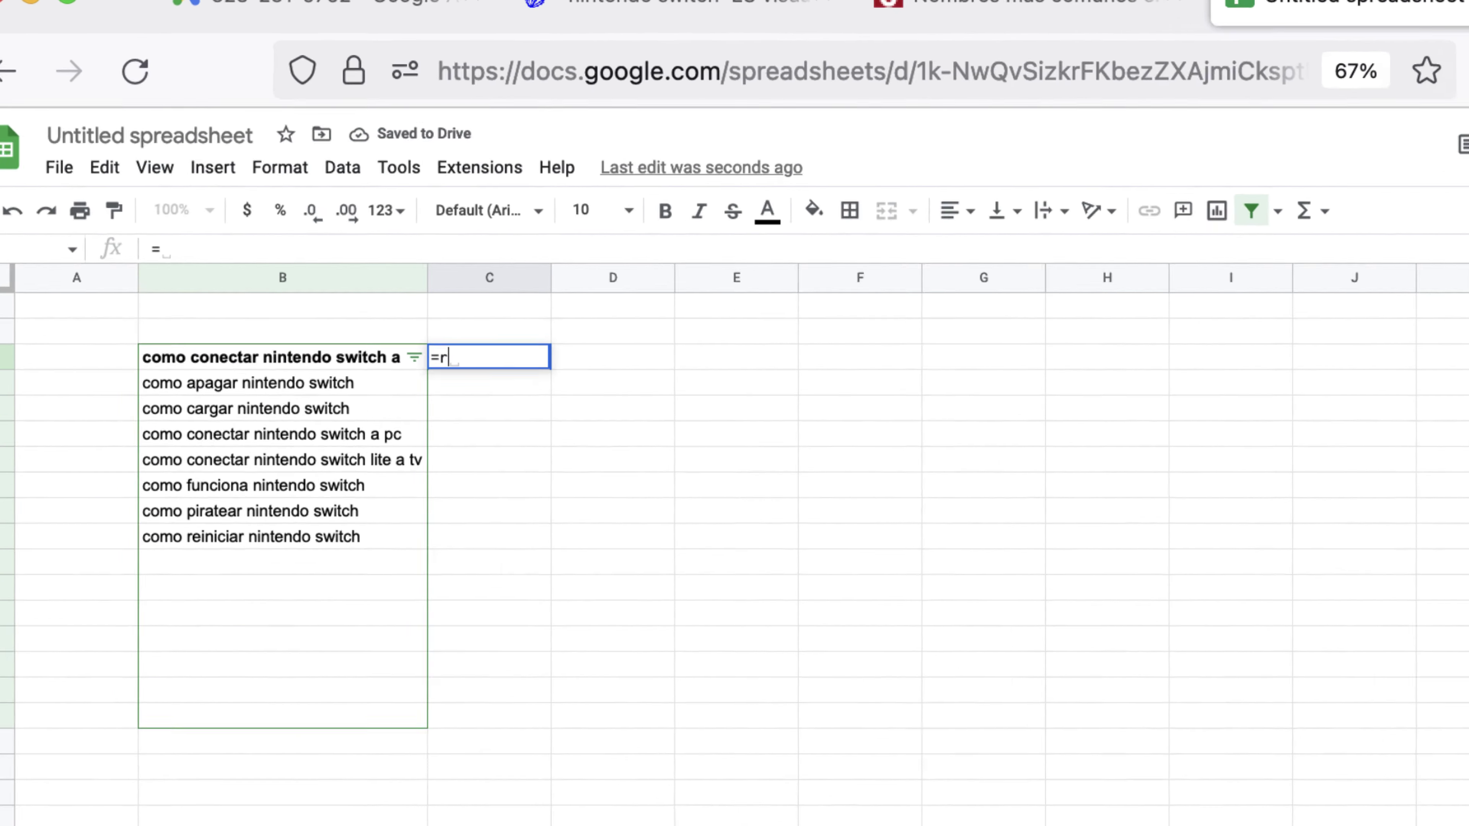
text(ege)
key(Down)
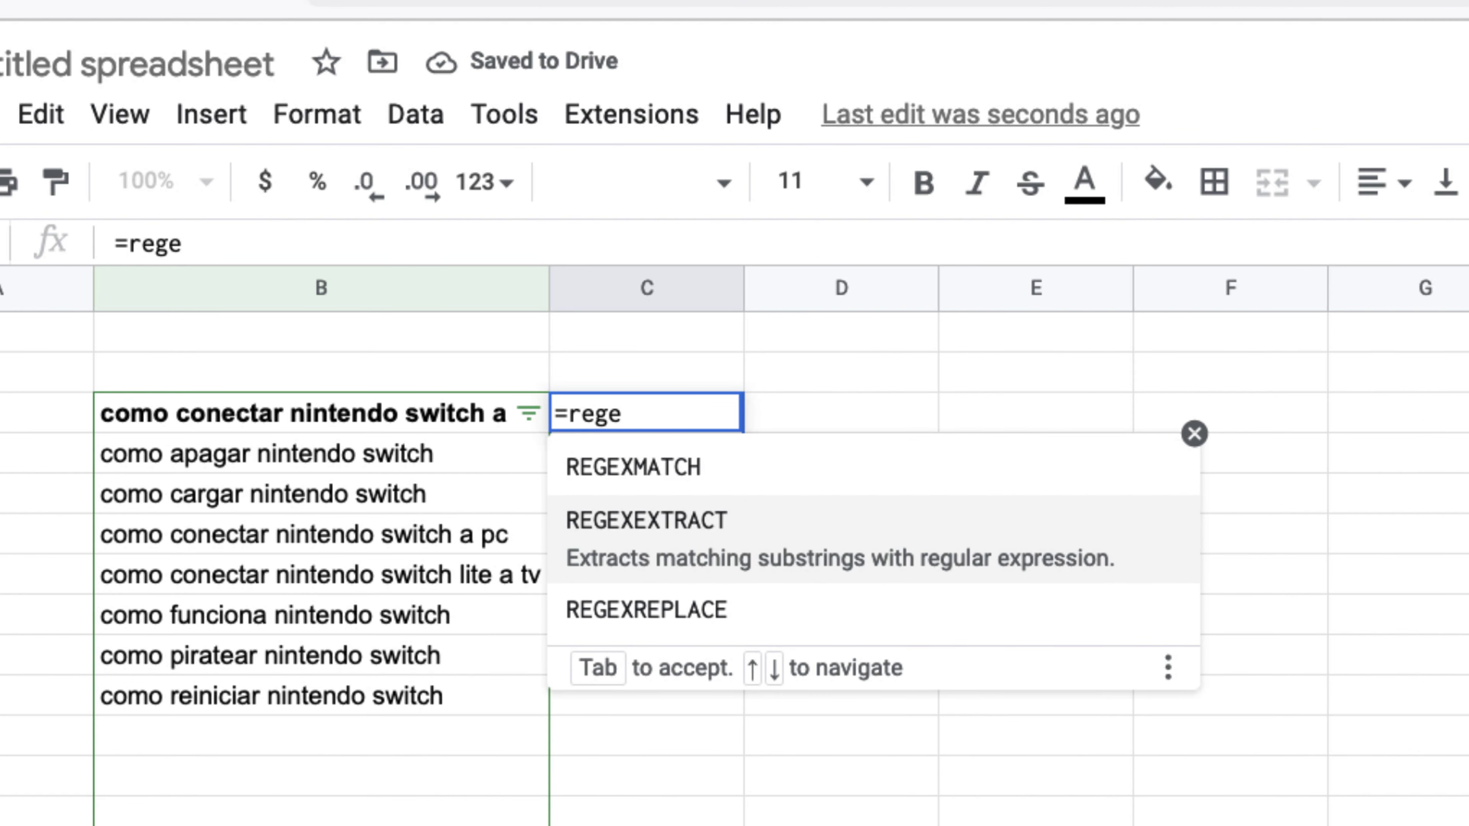
key(Tab)
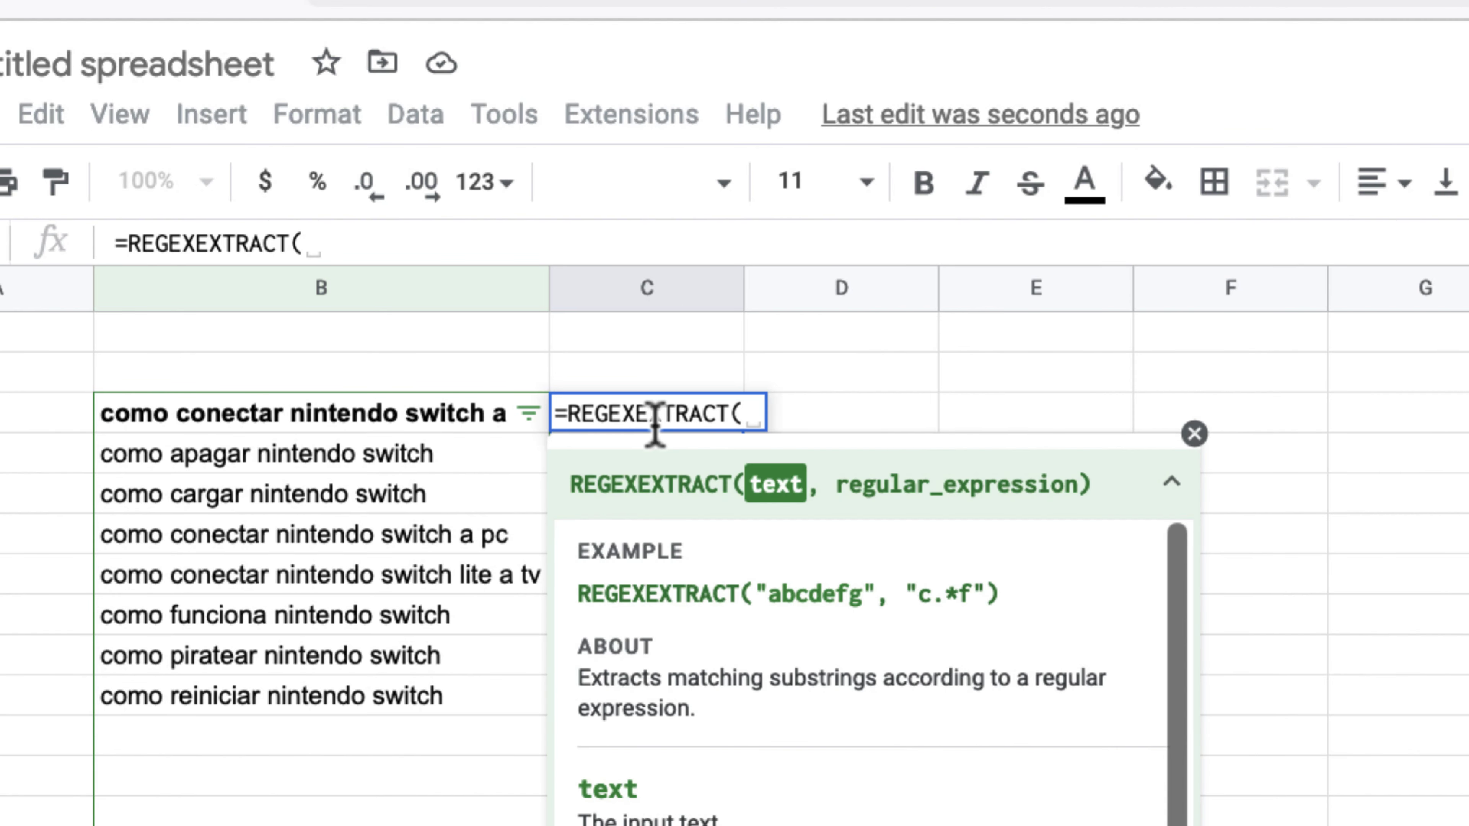
click(364, 418)
text(, )
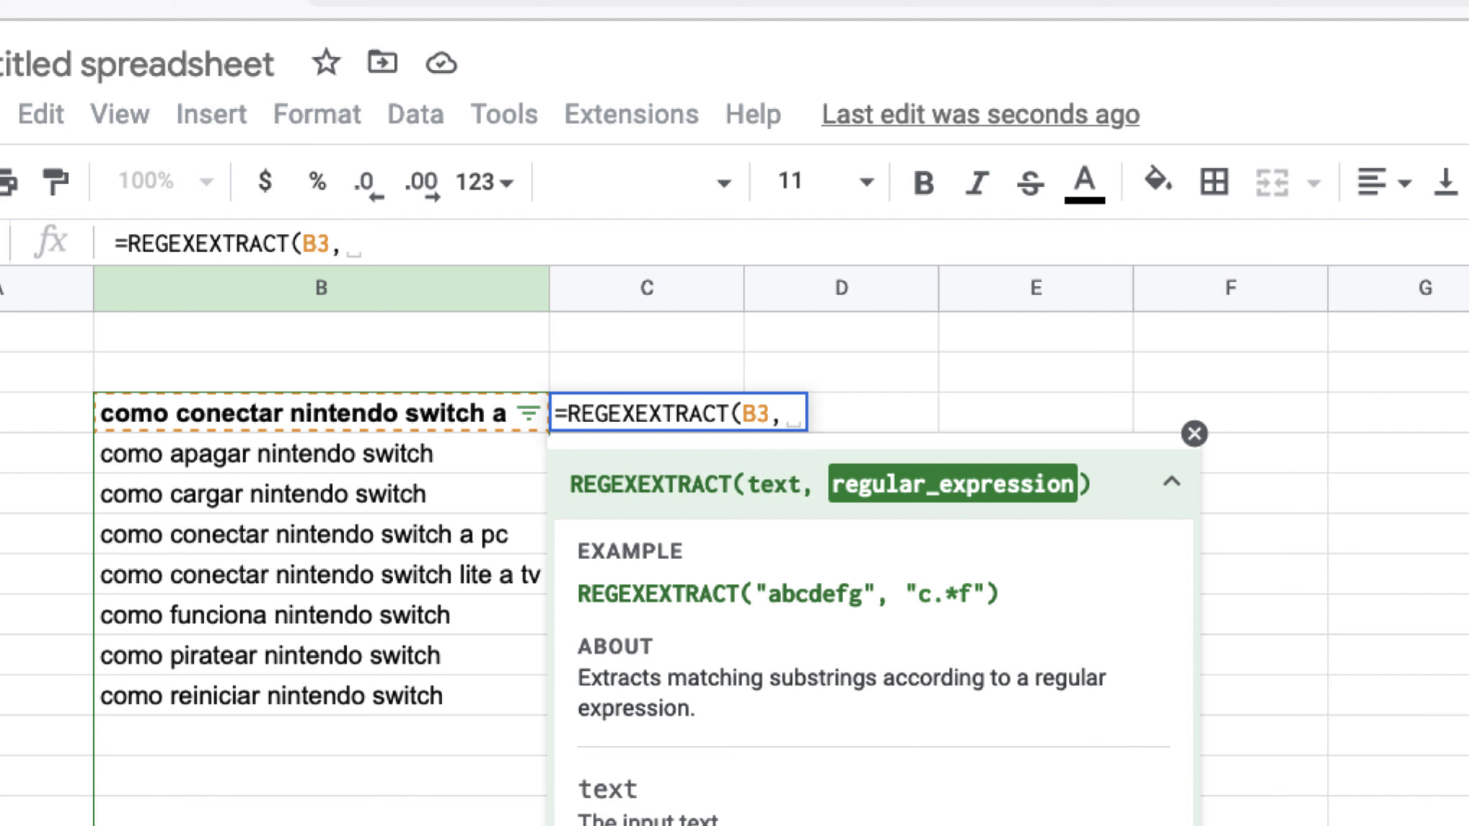
text(")
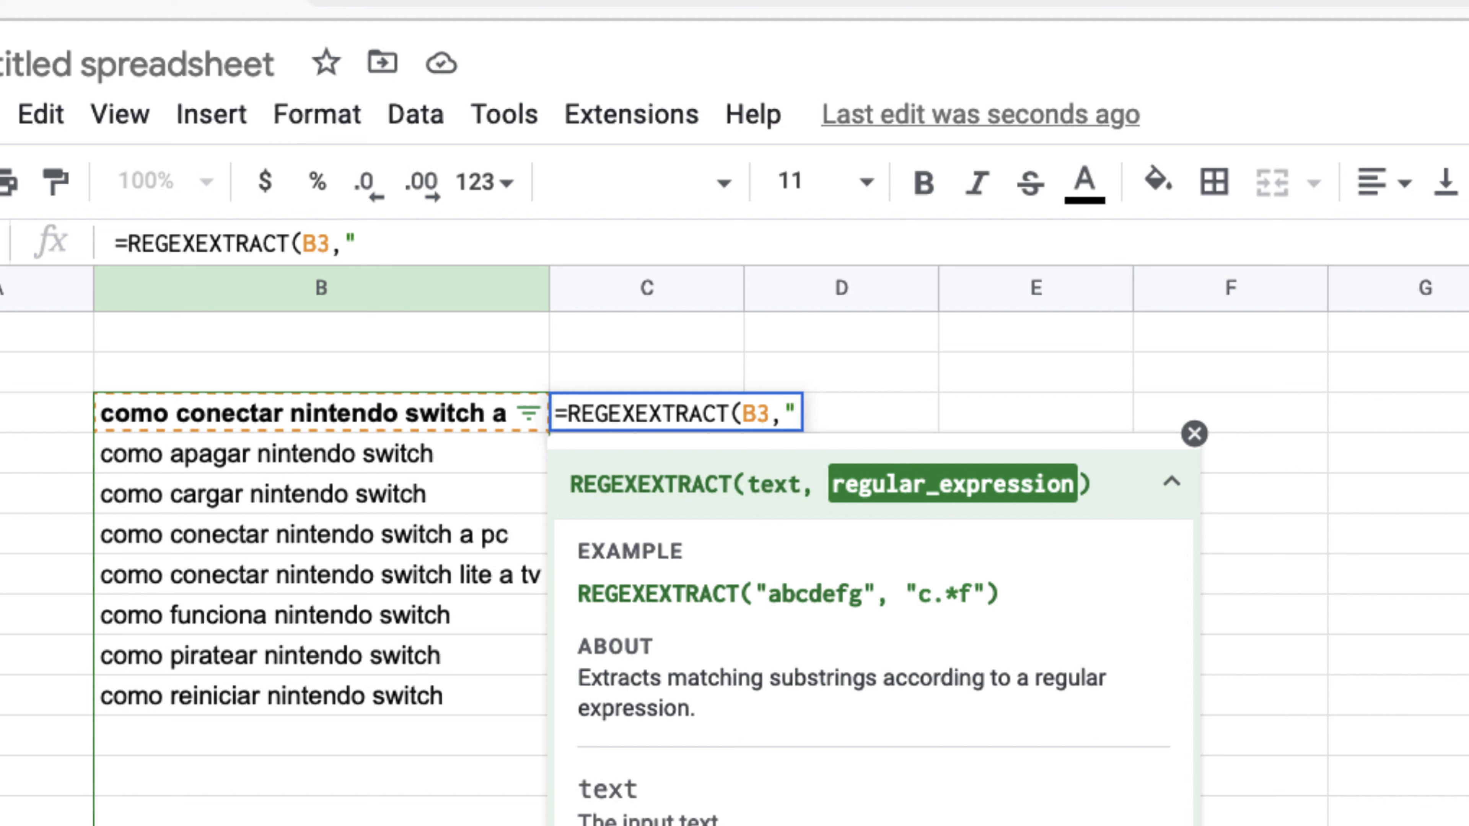
text([)
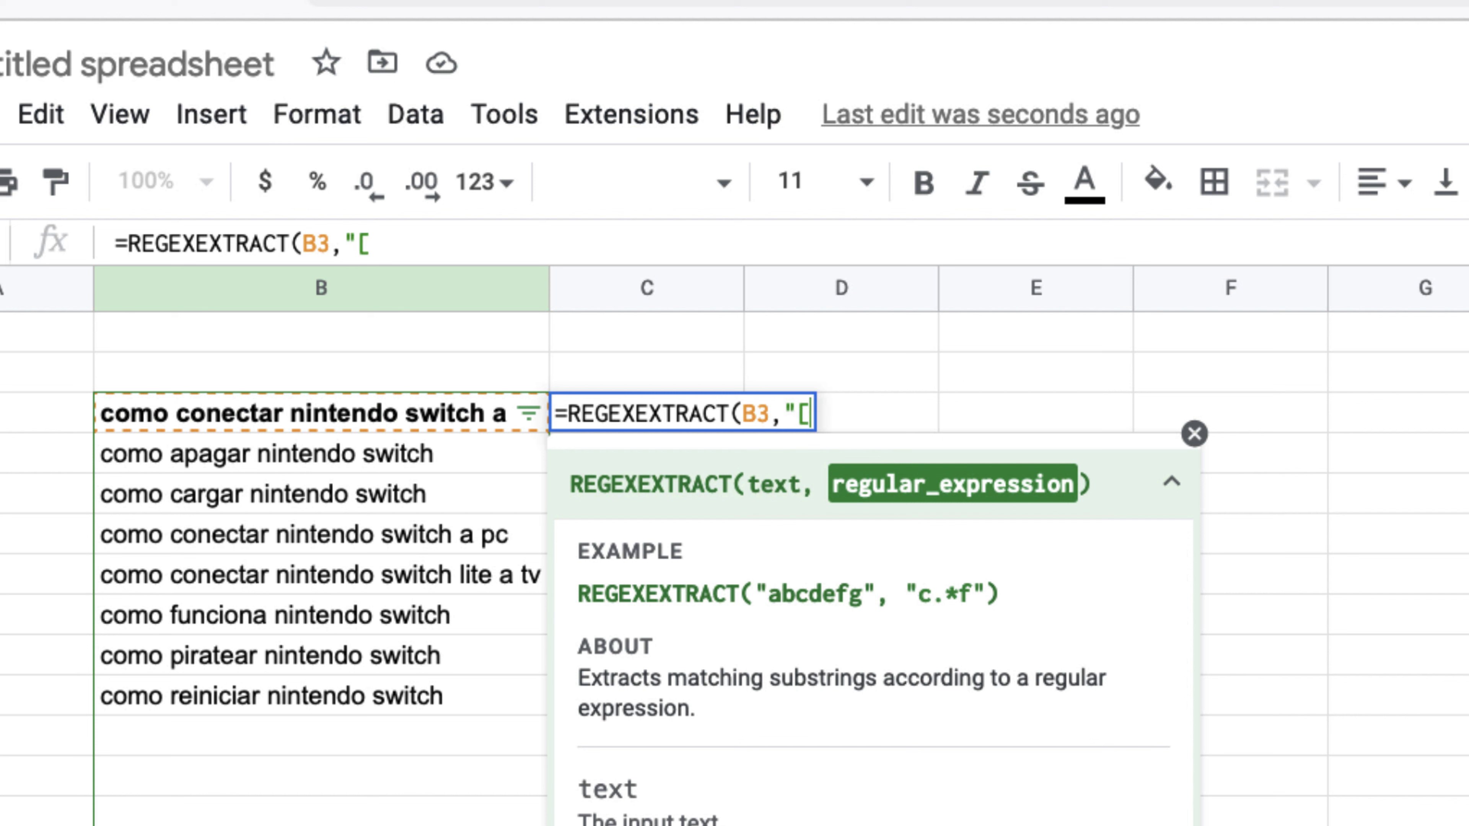
text(\)
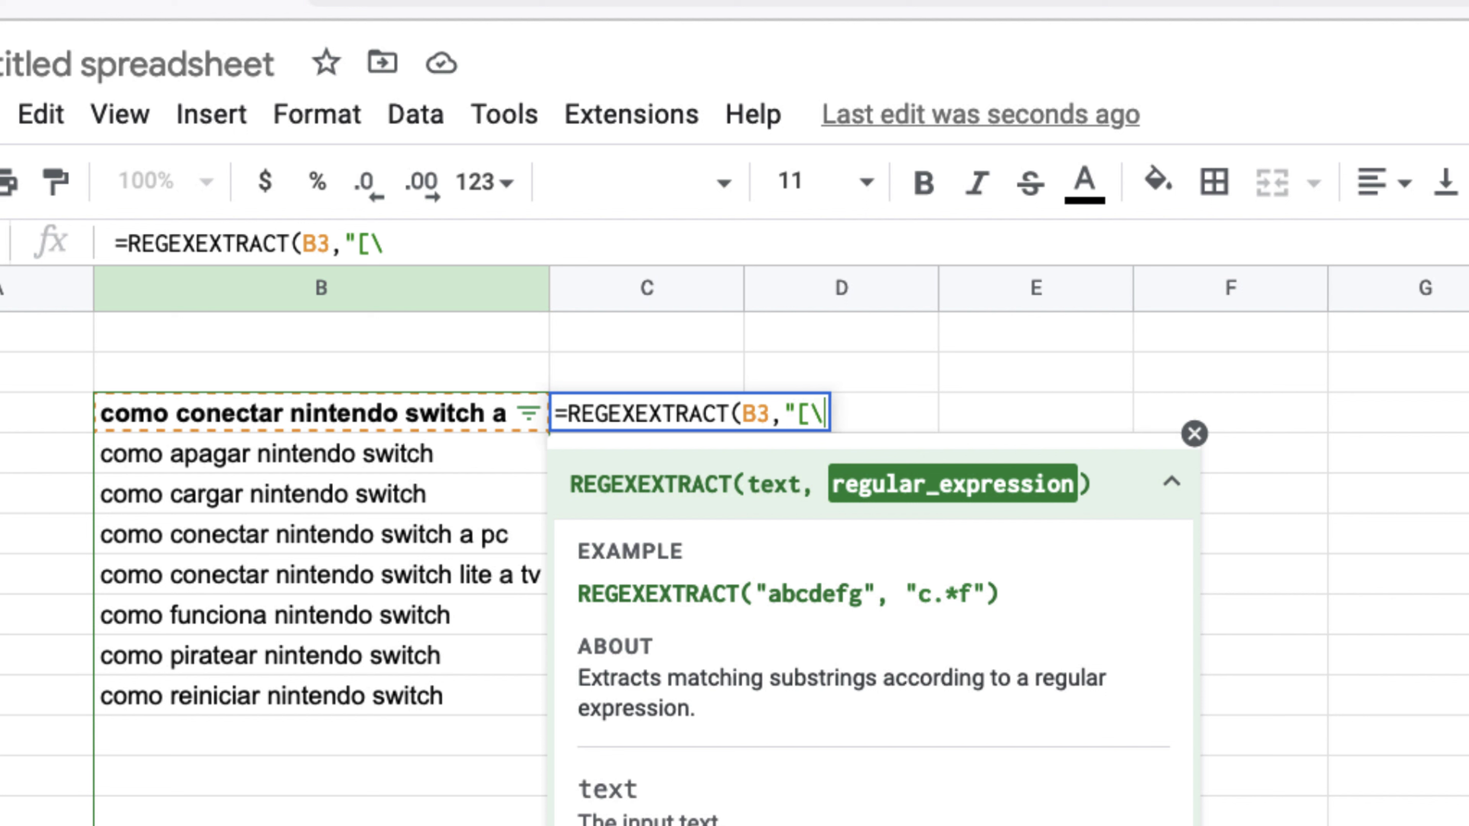
text(w)
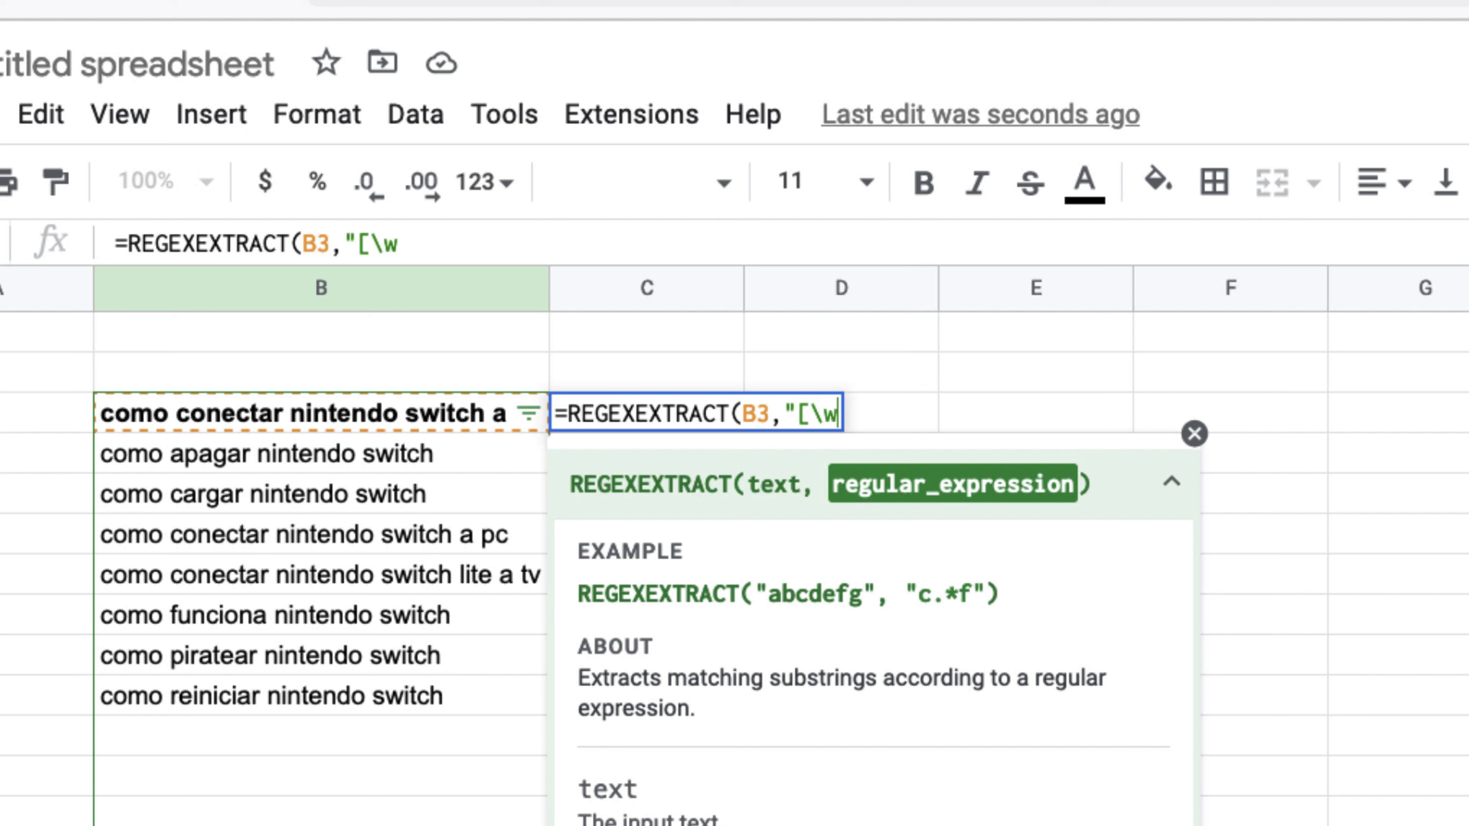
text(]*)
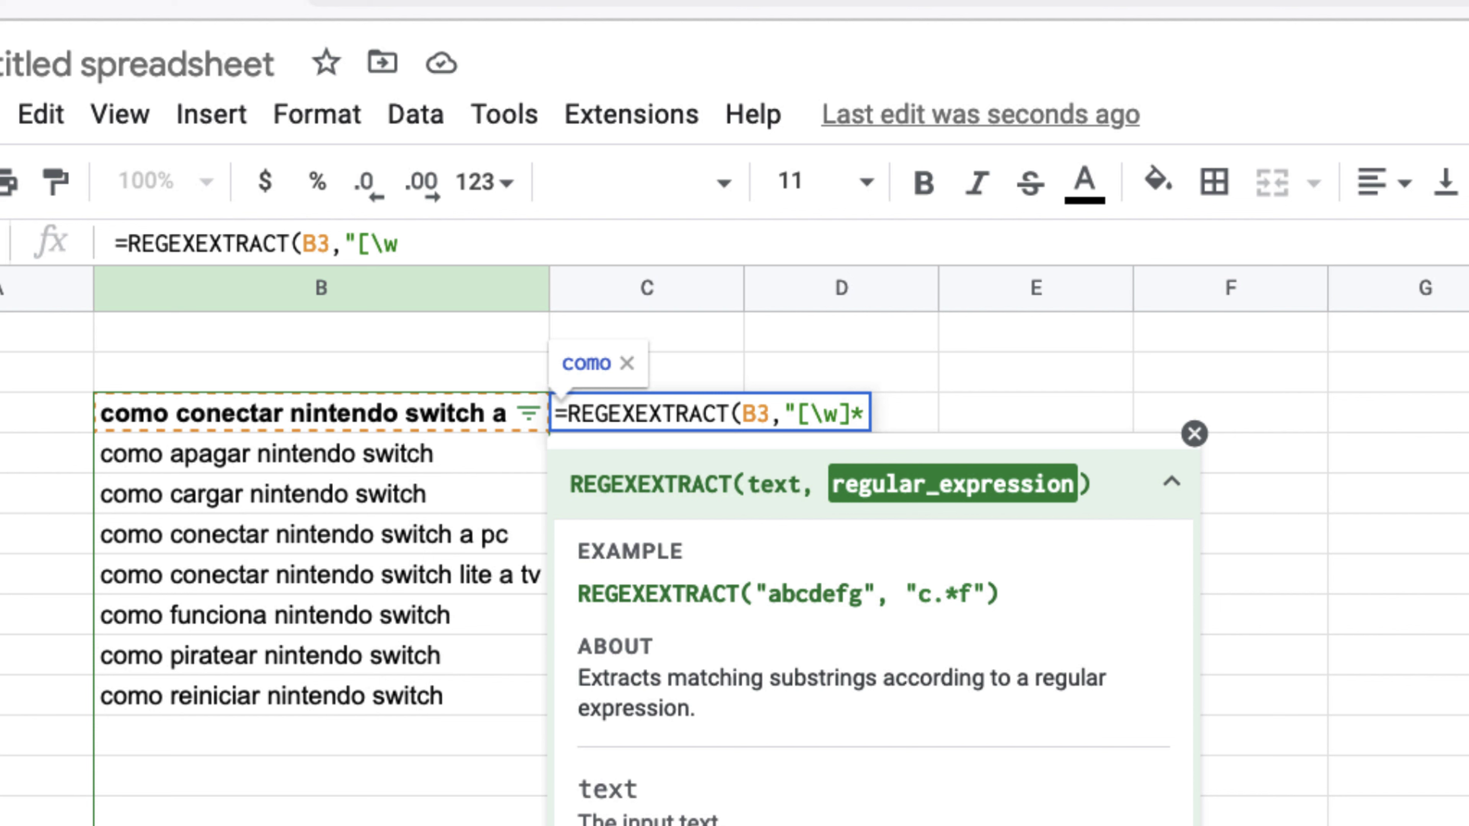
Step: Extend the regular expression in C3 with a comma and a second word group to "[\w]*,[\w]*" and enter the formula
text(,)
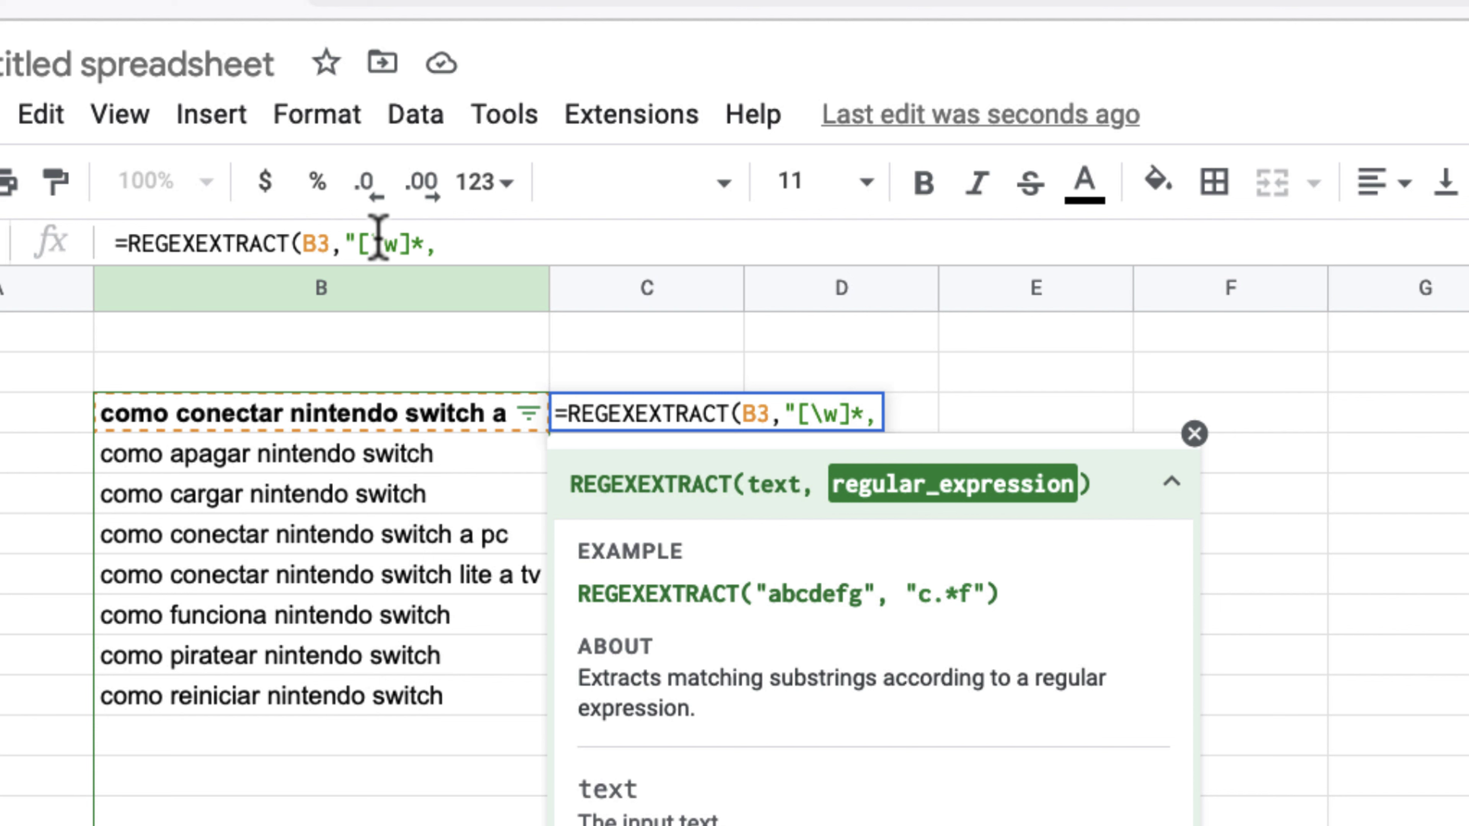
drag(357, 241, 419, 240)
key(ctrl+c)
click(476, 243)
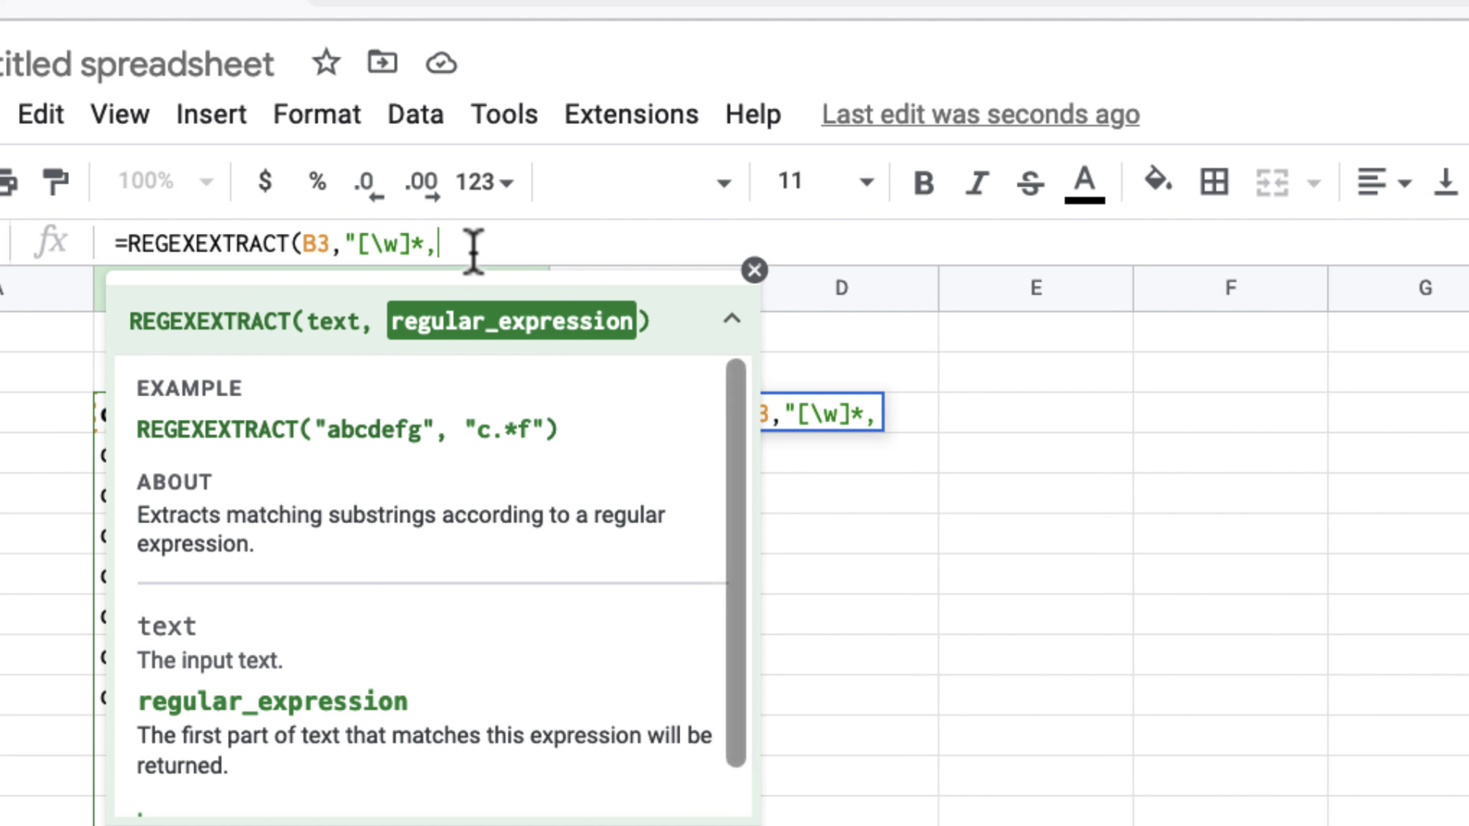
key(ctrl+v)
text(*)
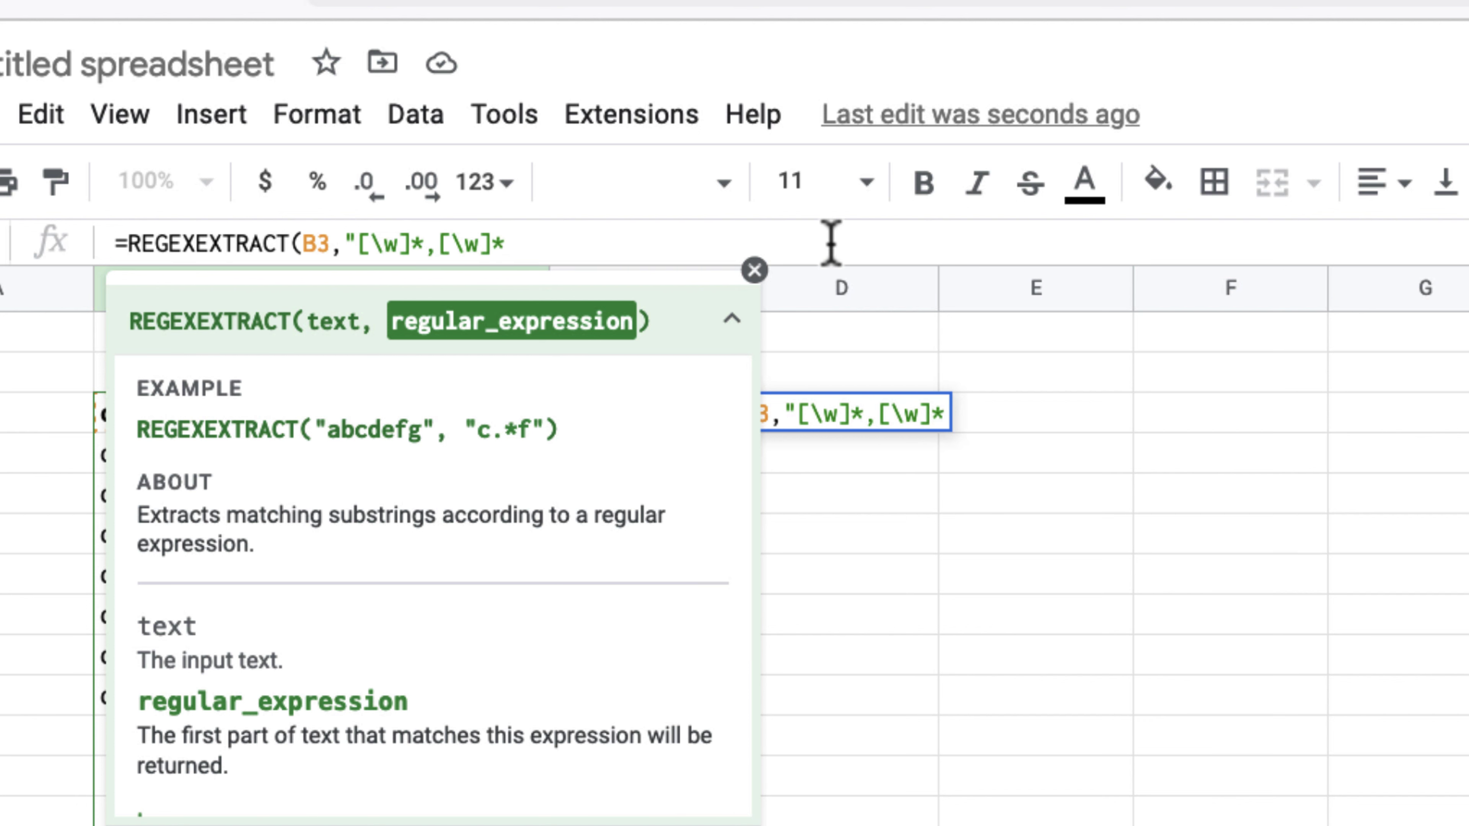
text("))
key(Return)
key(Up)
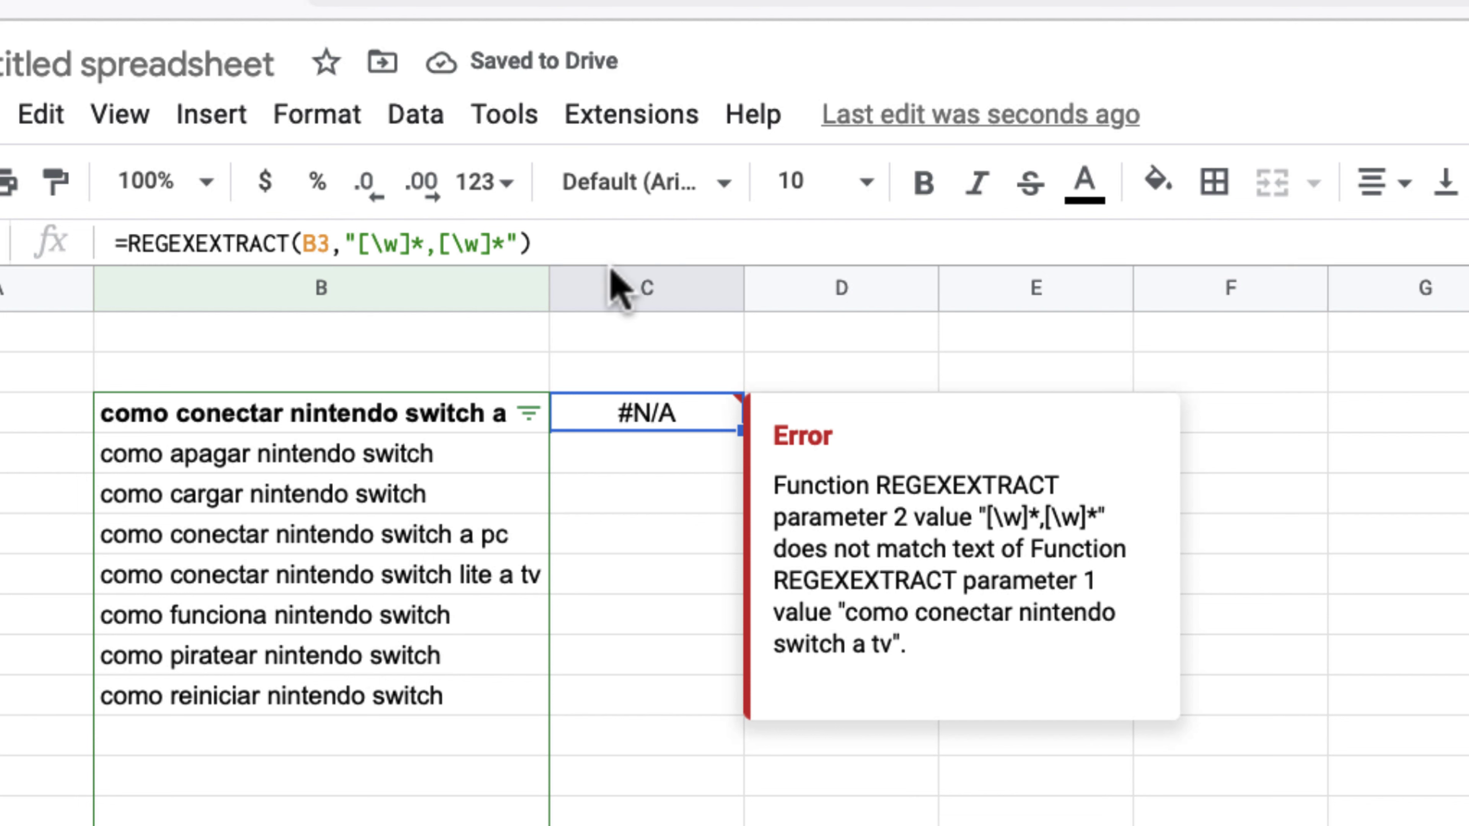
Step: Replace the comma between the two word groups in C3's pattern with a space and autofill the formula down column C to C10
click(500, 243)
key(BackSpace)
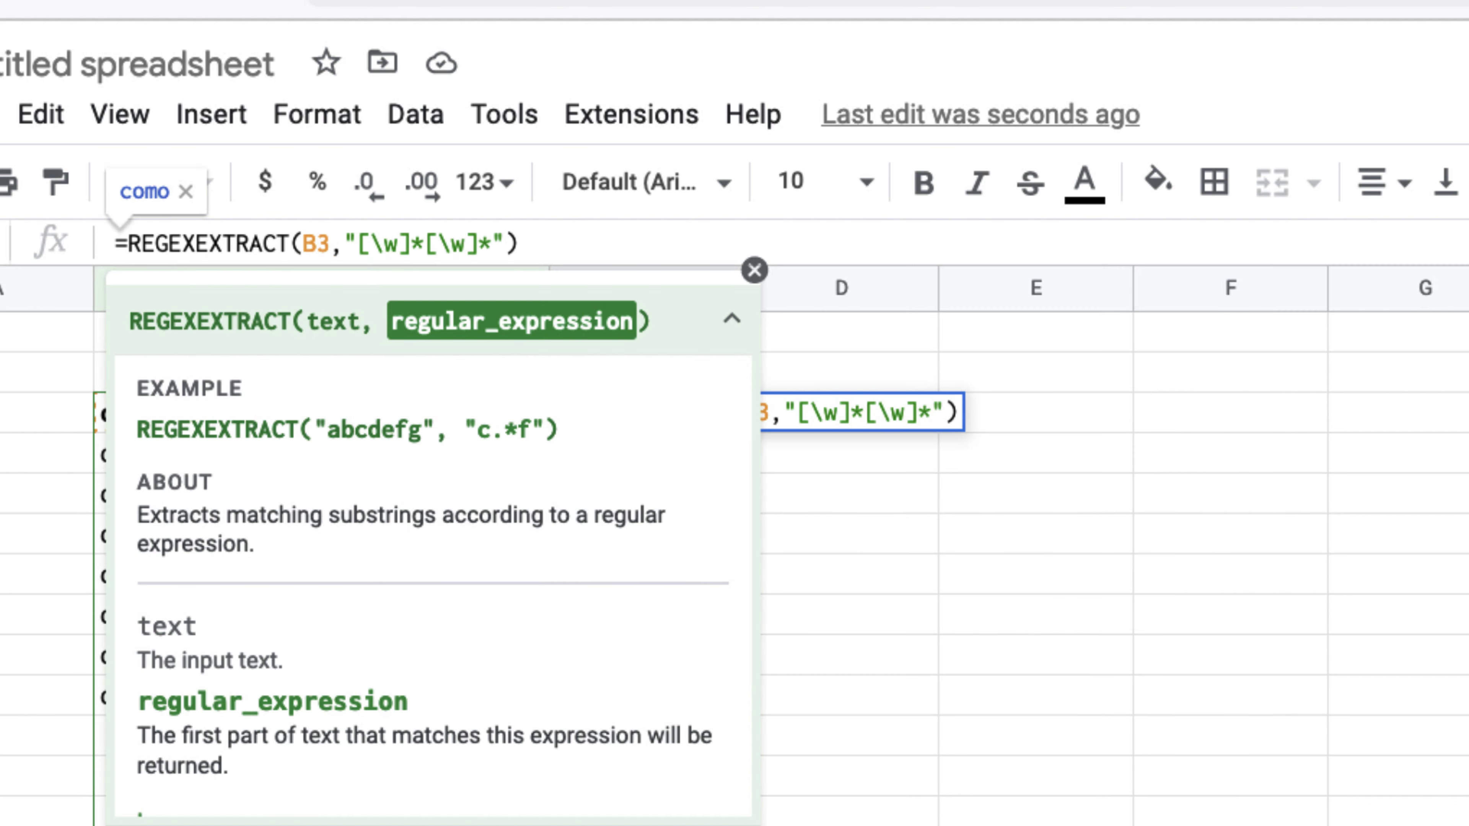
key(Return)
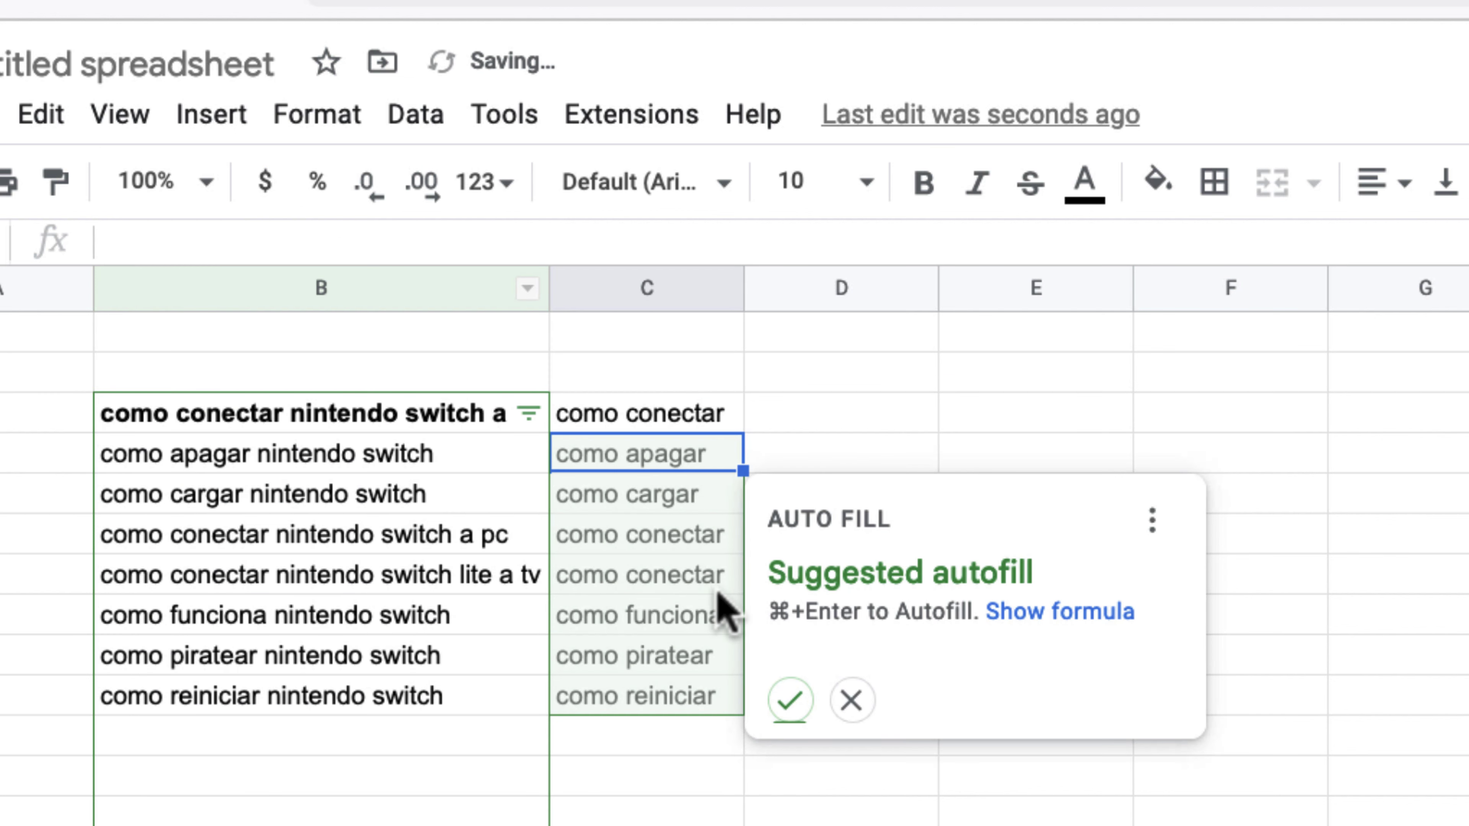
click(790, 701)
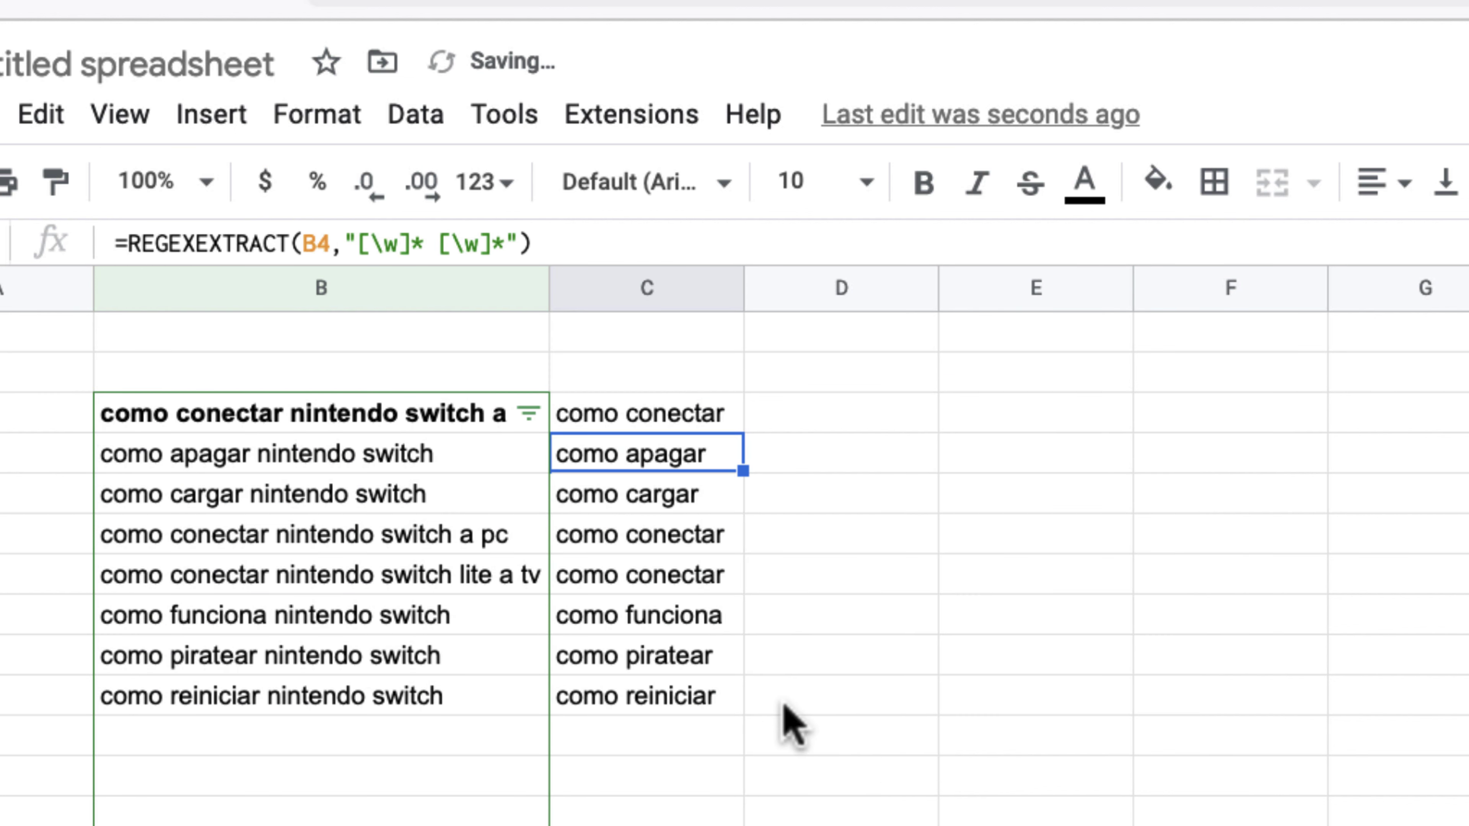
click(888, 744)
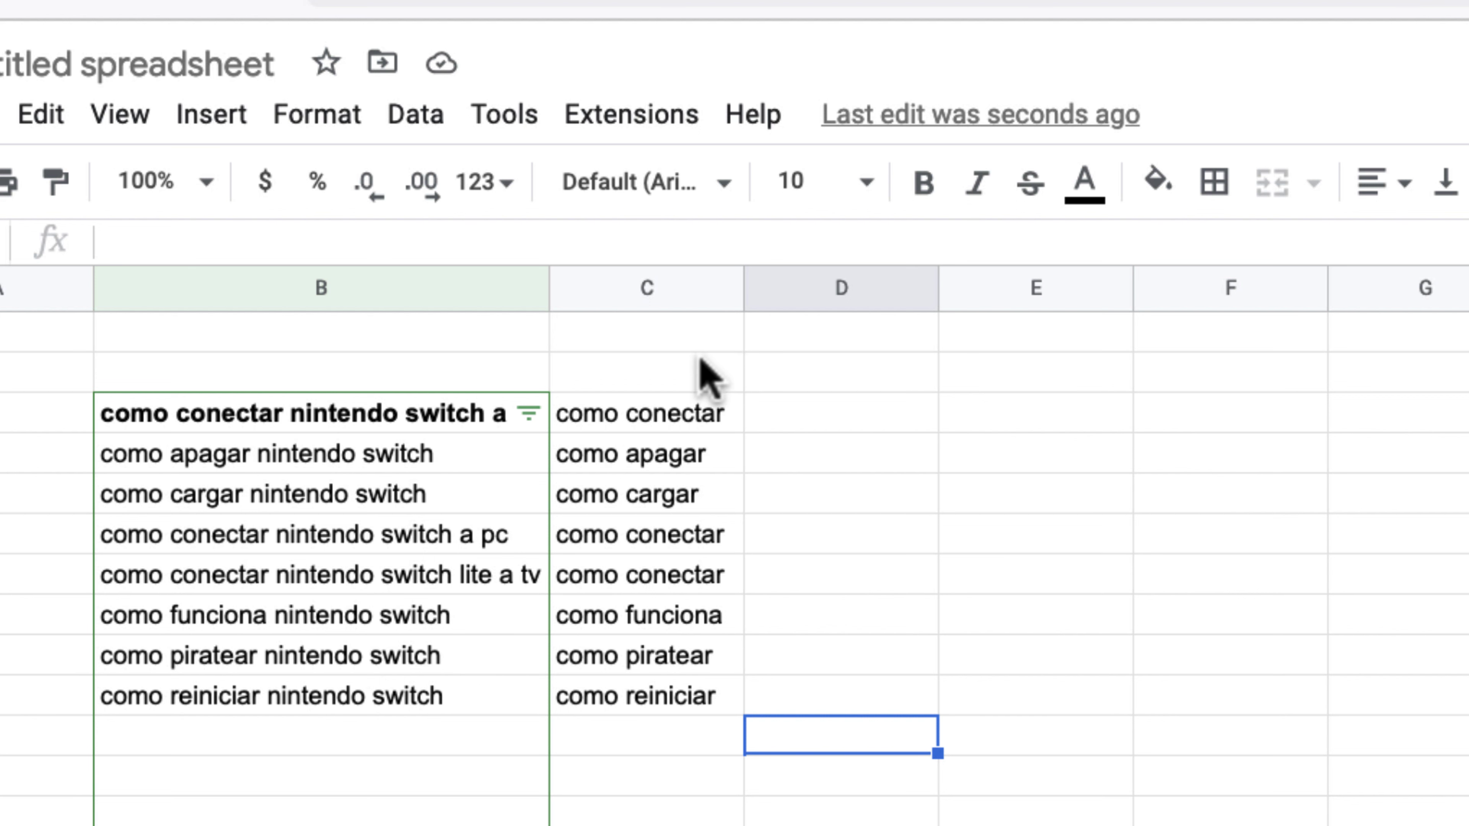
Step: Enter a double quotation mark in C2 and start a CONCATENATE formula in D3 with the absolute reference $C$2
click(712, 371)
text(")
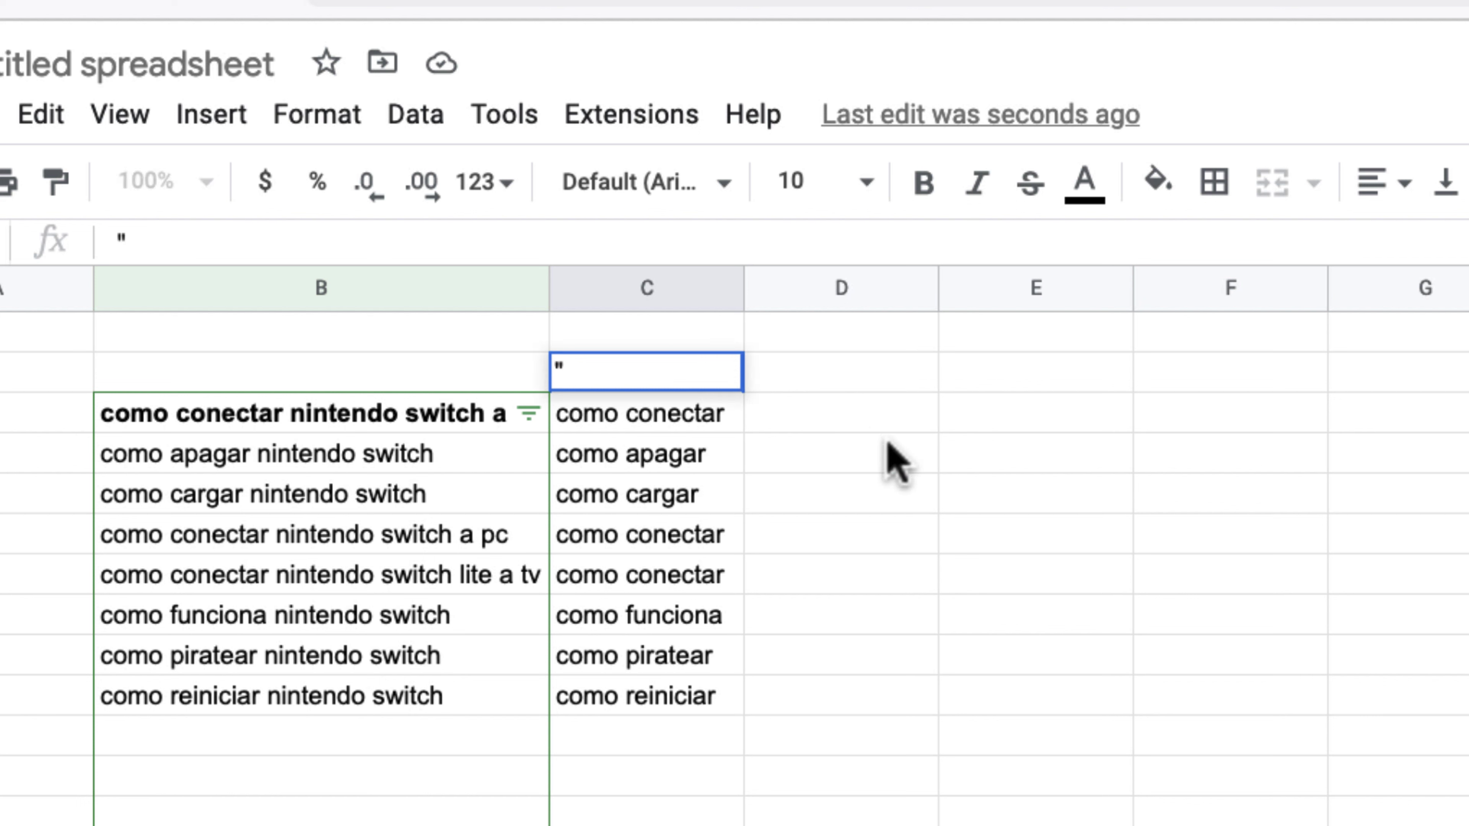
click(862, 427)
text(=conca)
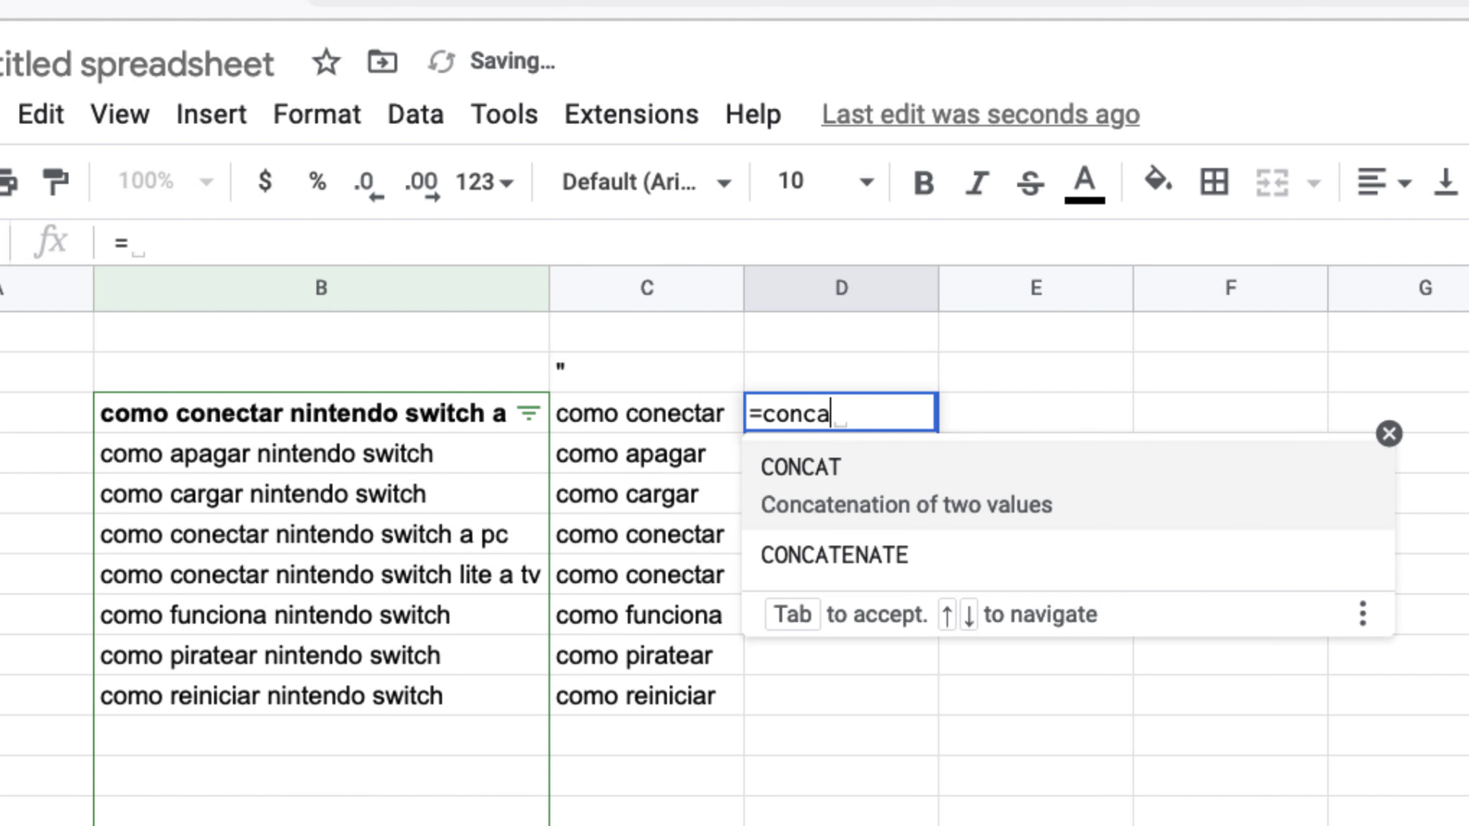
key(Down)
key(Tab)
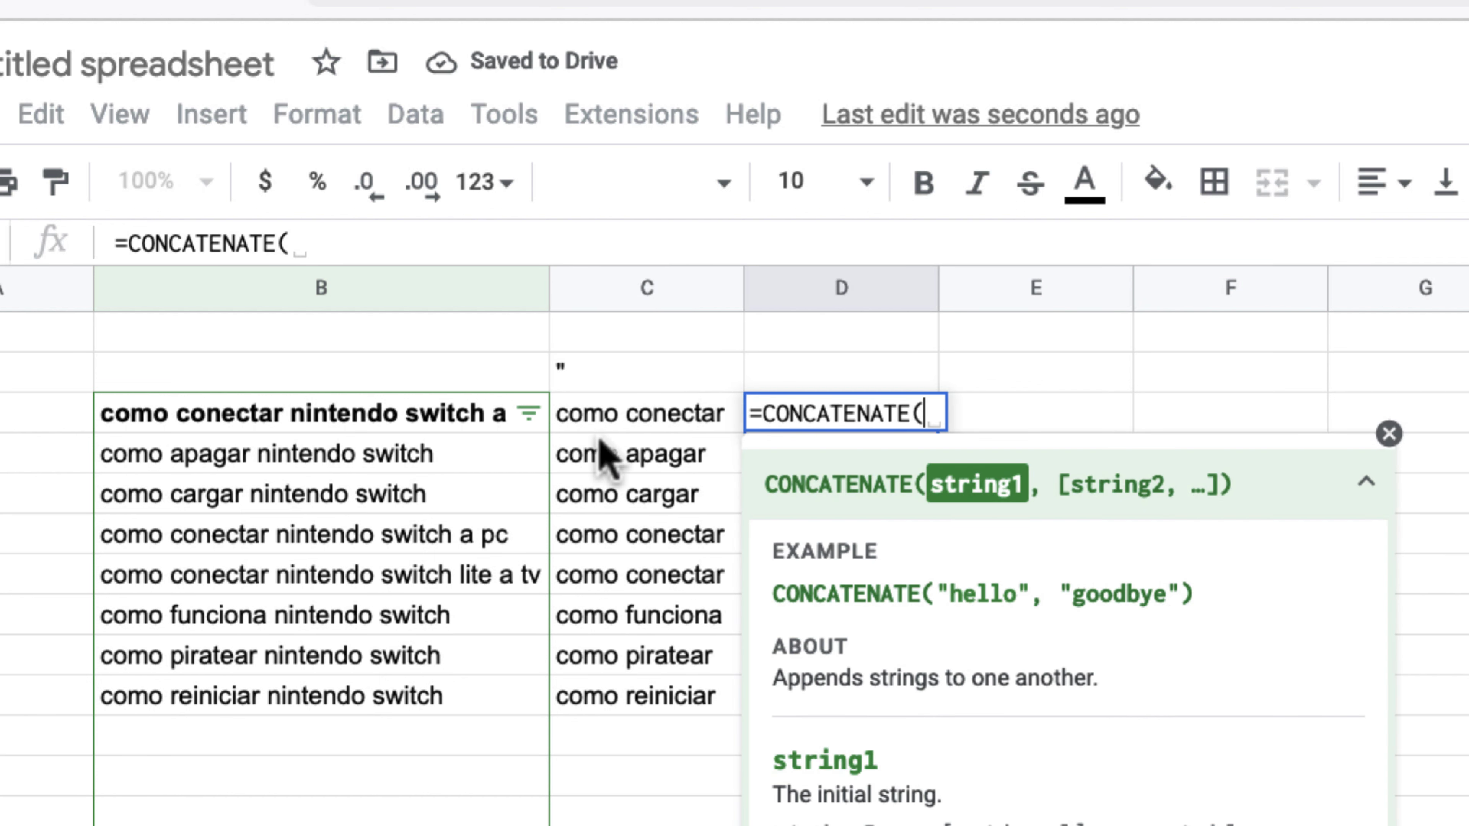
click(608, 379)
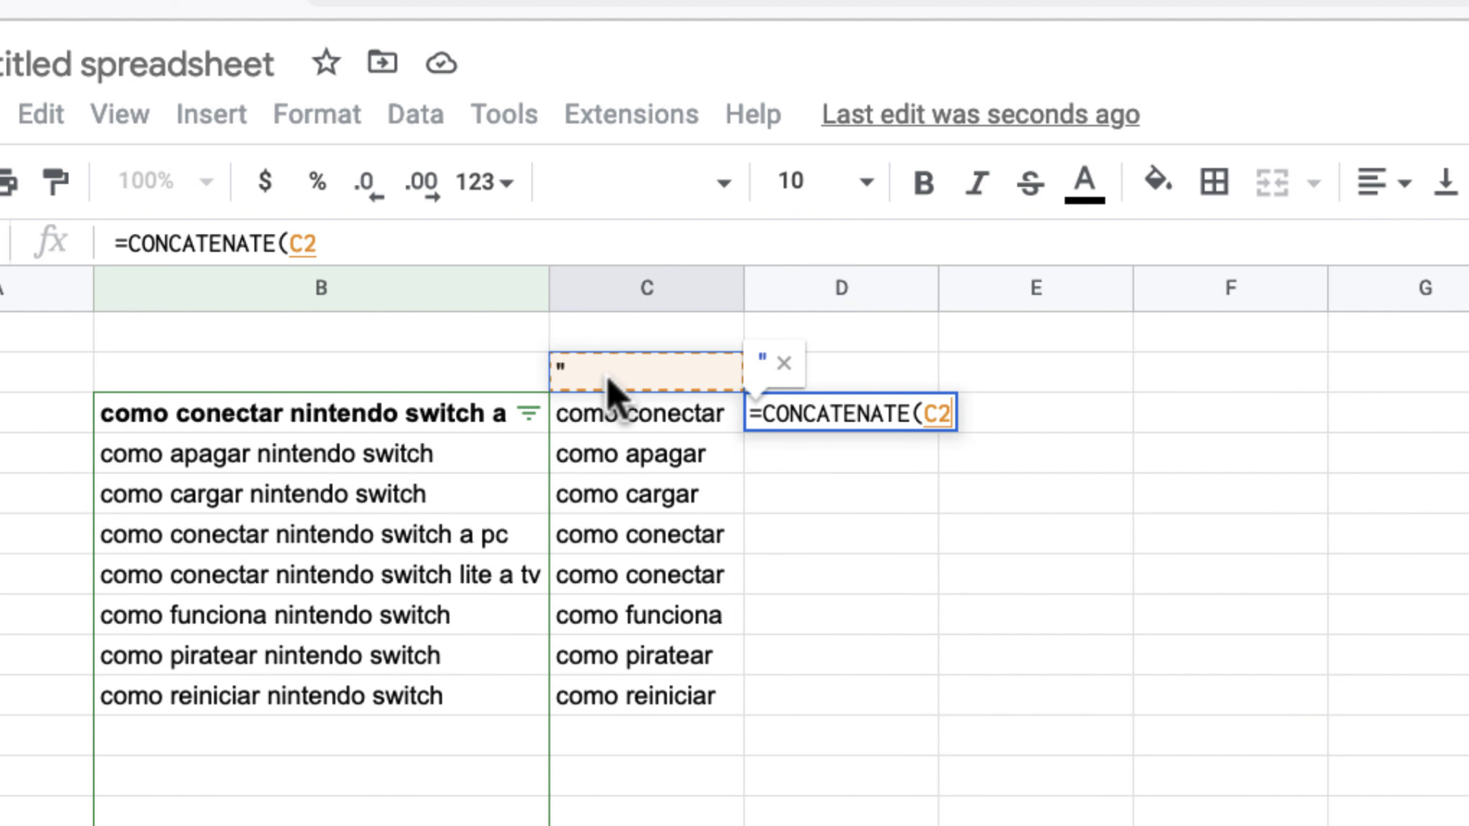
key(F4)
text(,)
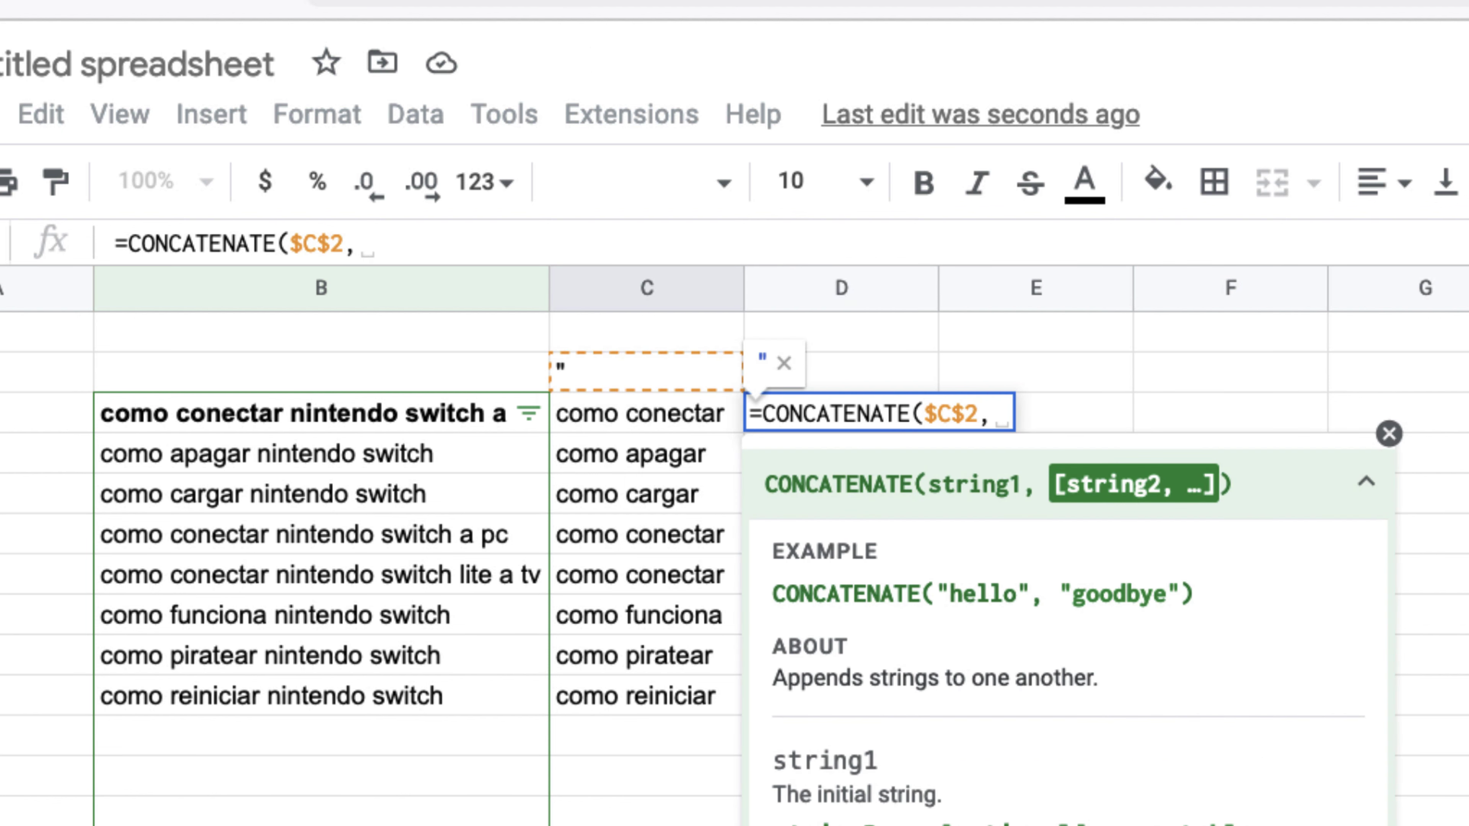
Step: Complete the CONCATENATE formula with C3 and $C$2 and autofill it down column D to D10
click(599, 417)
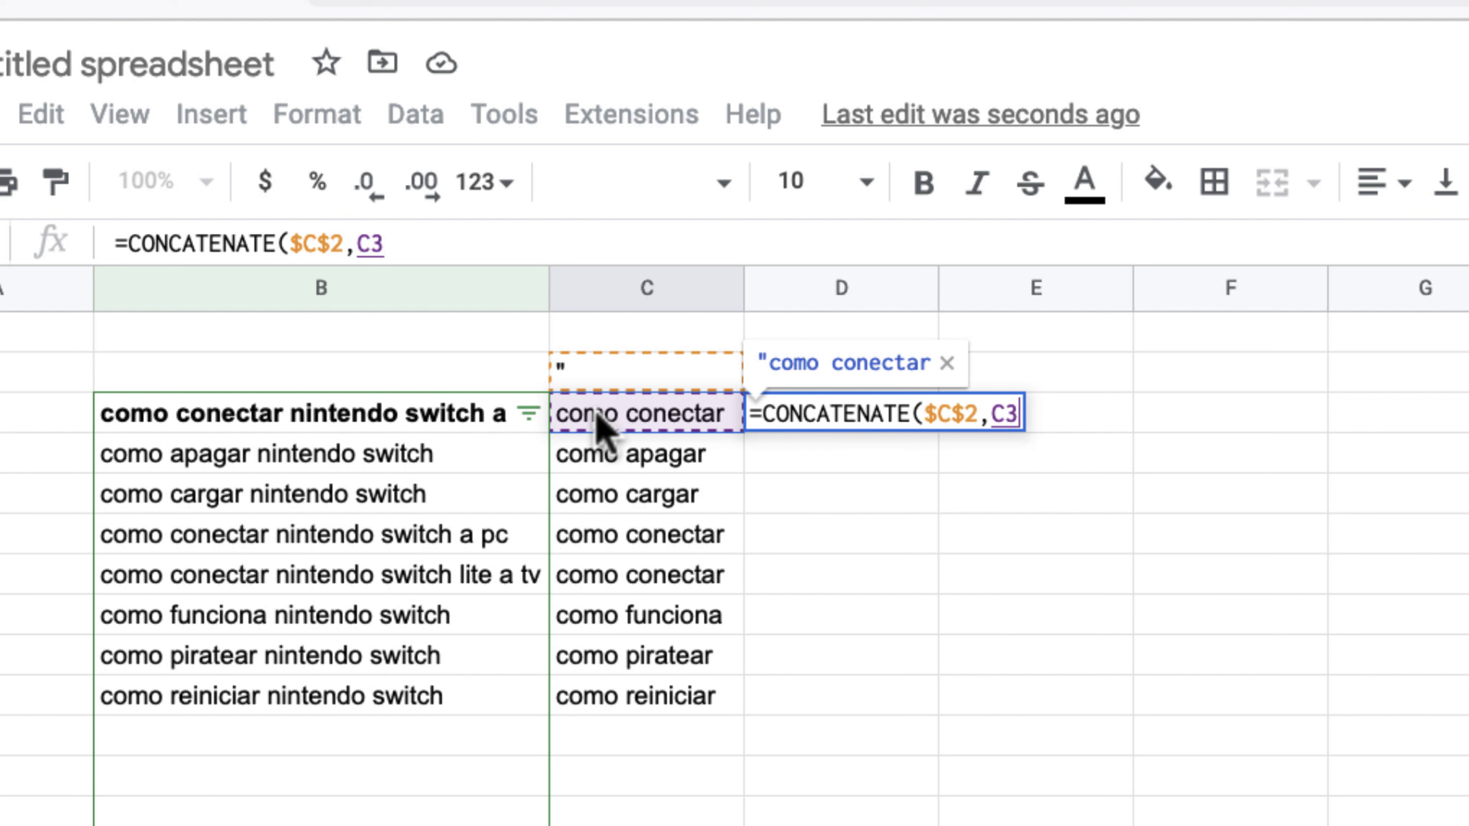
text(,)
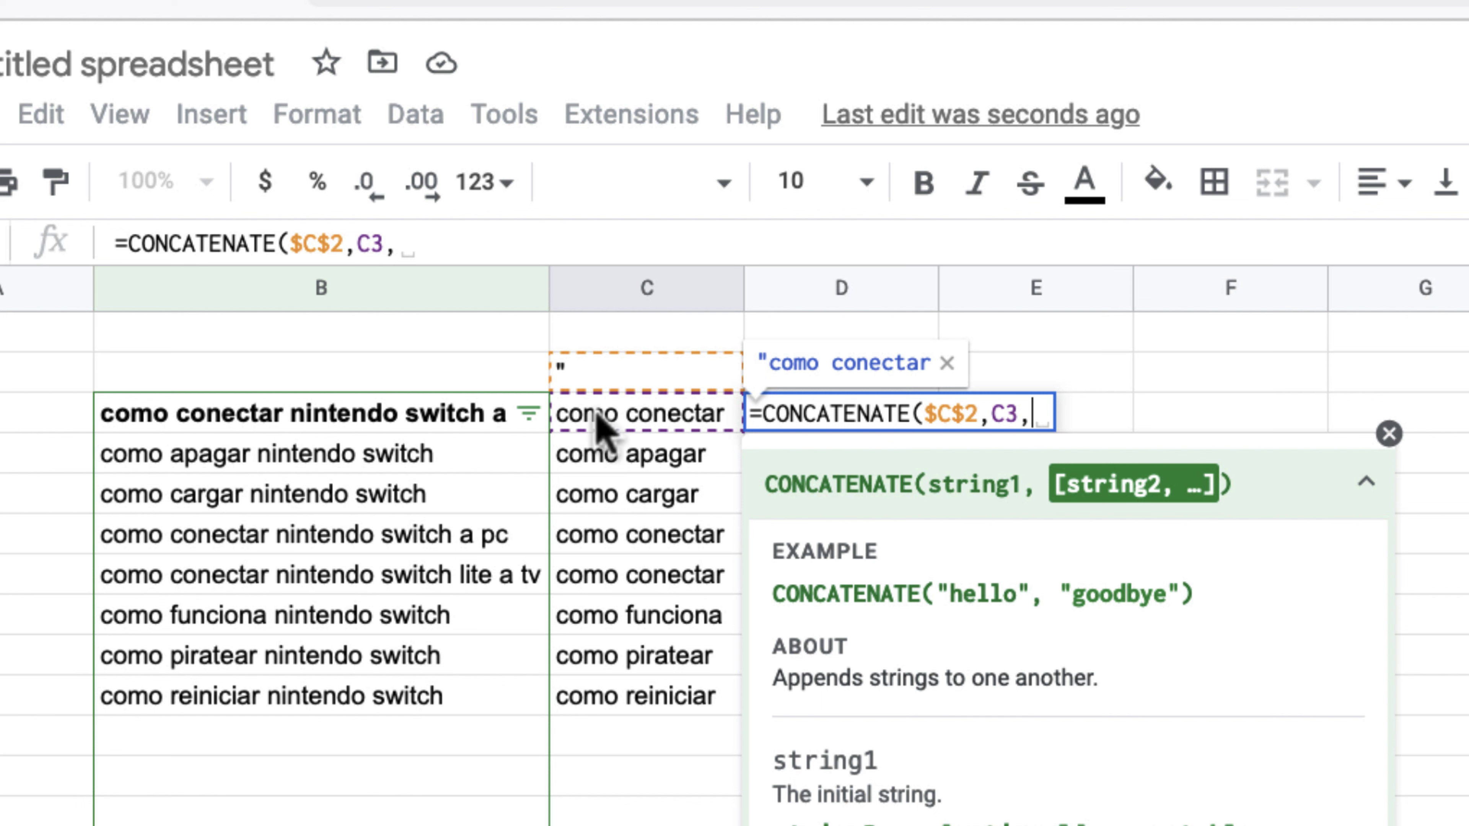
click(646, 367)
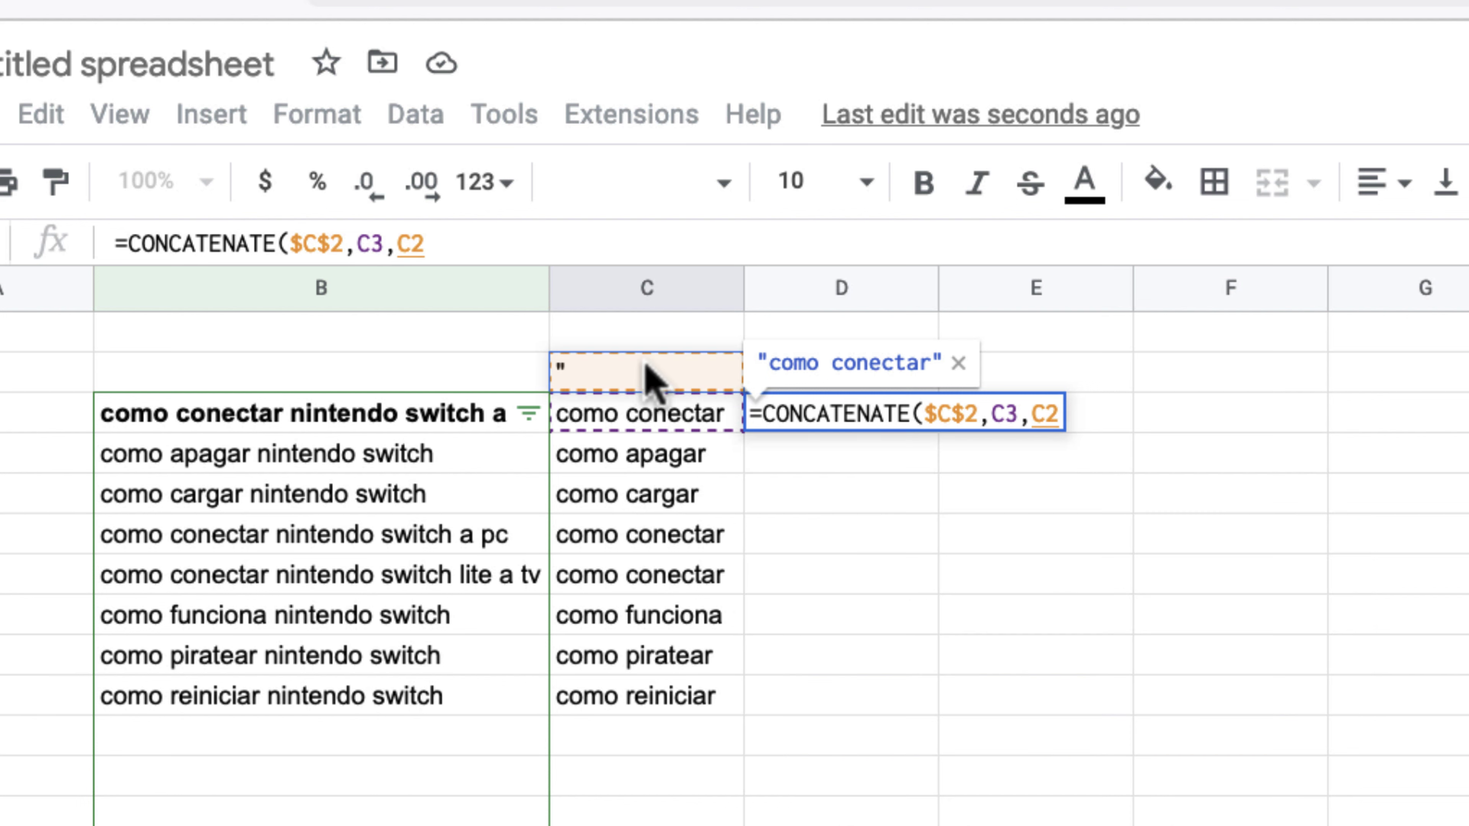
key(F4)
key(Return)
key(super+c)
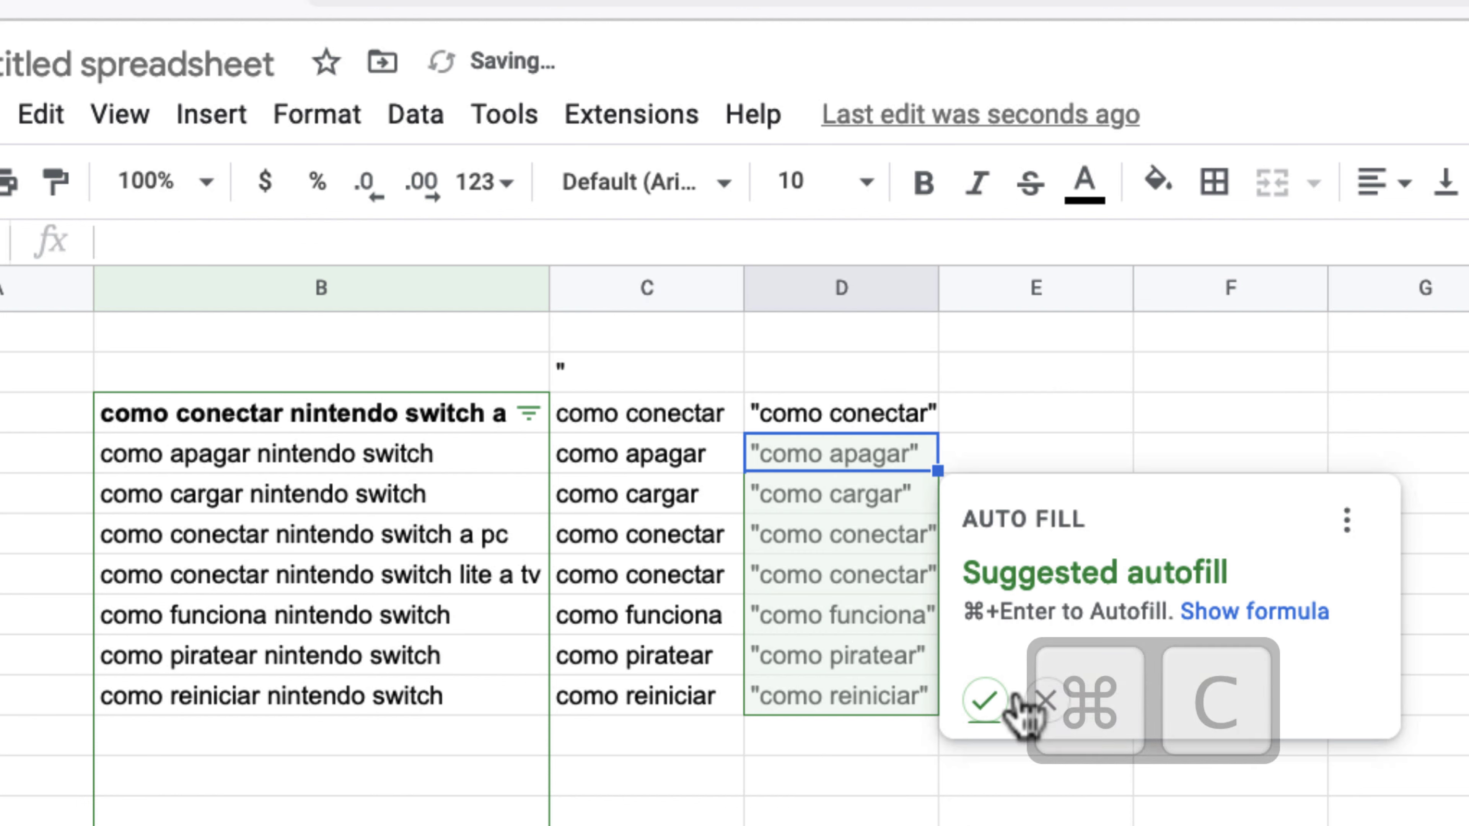
click(984, 699)
Step: Copy the quoted phrases in D3:D10 and paste them as negative keywords of the 04.Informacionales list in Google Ads
drag(892, 410, 885, 701)
key(super+c)
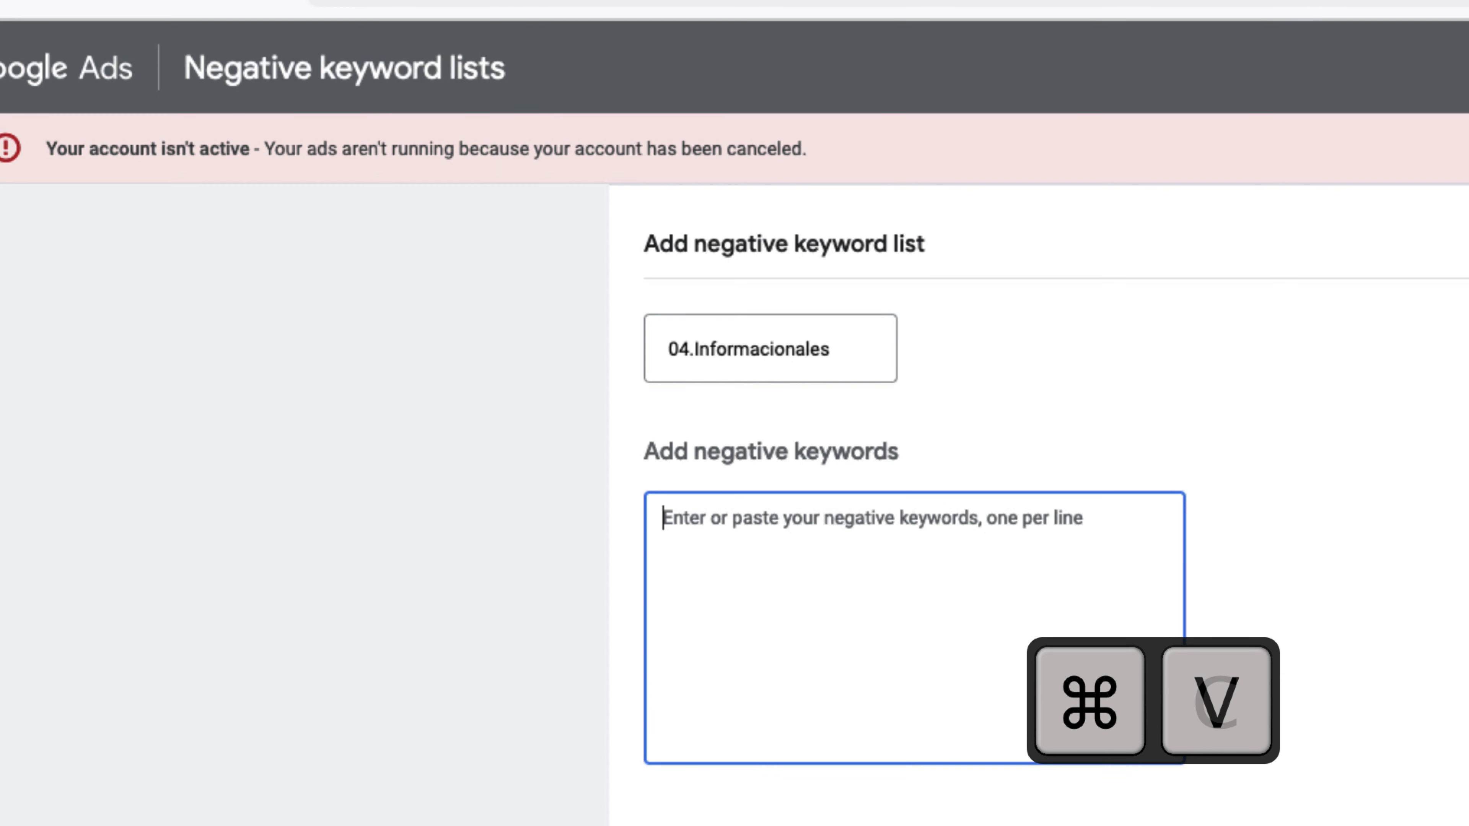
key(super+v)
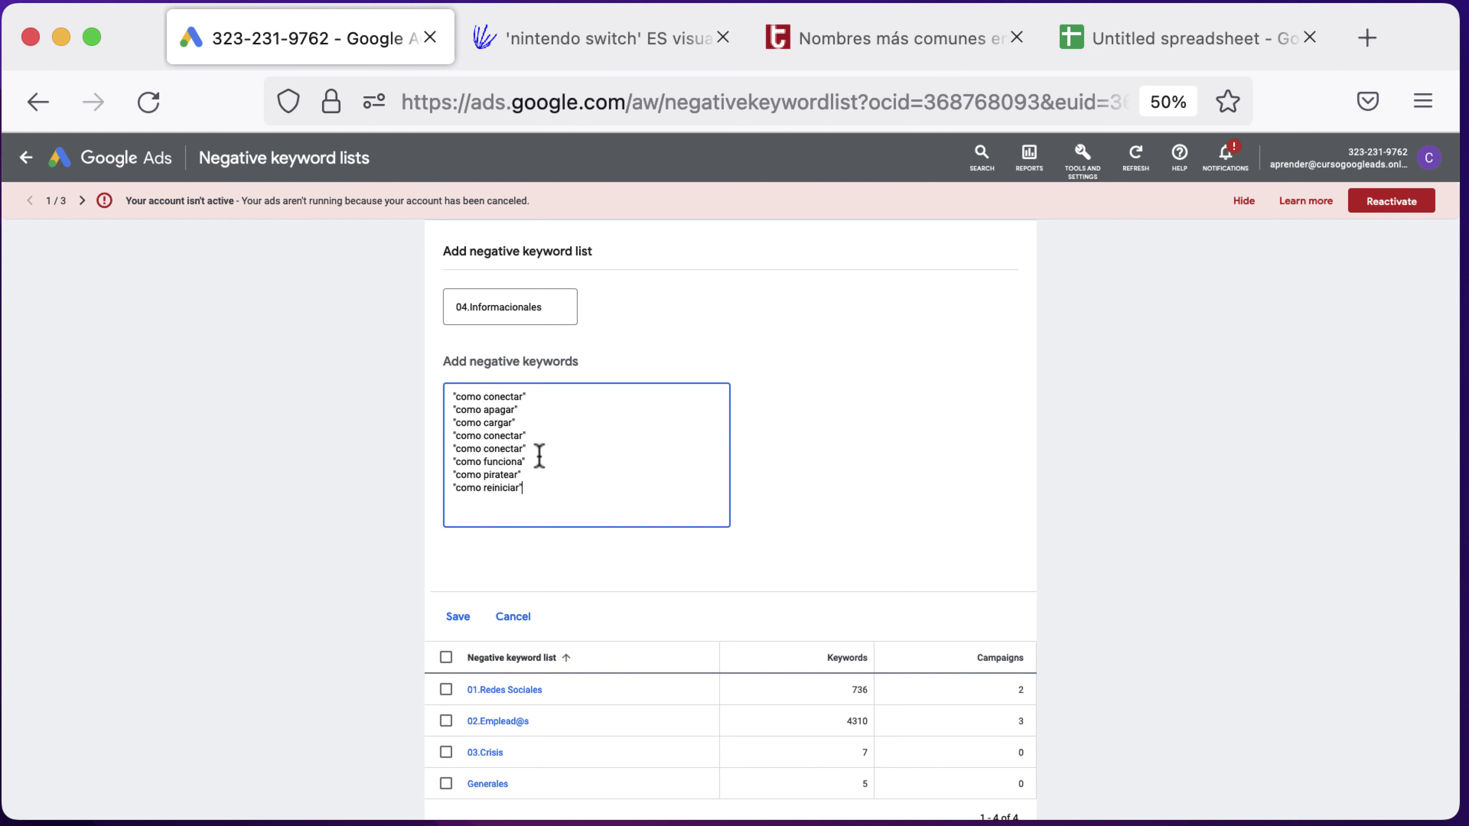
Step: Review the other AnswerThePublic question groups, add "quien arregla" and "quien fabrica" to the 04.Informacionales keywords in Google Ads, and save the list
click(585, 42)
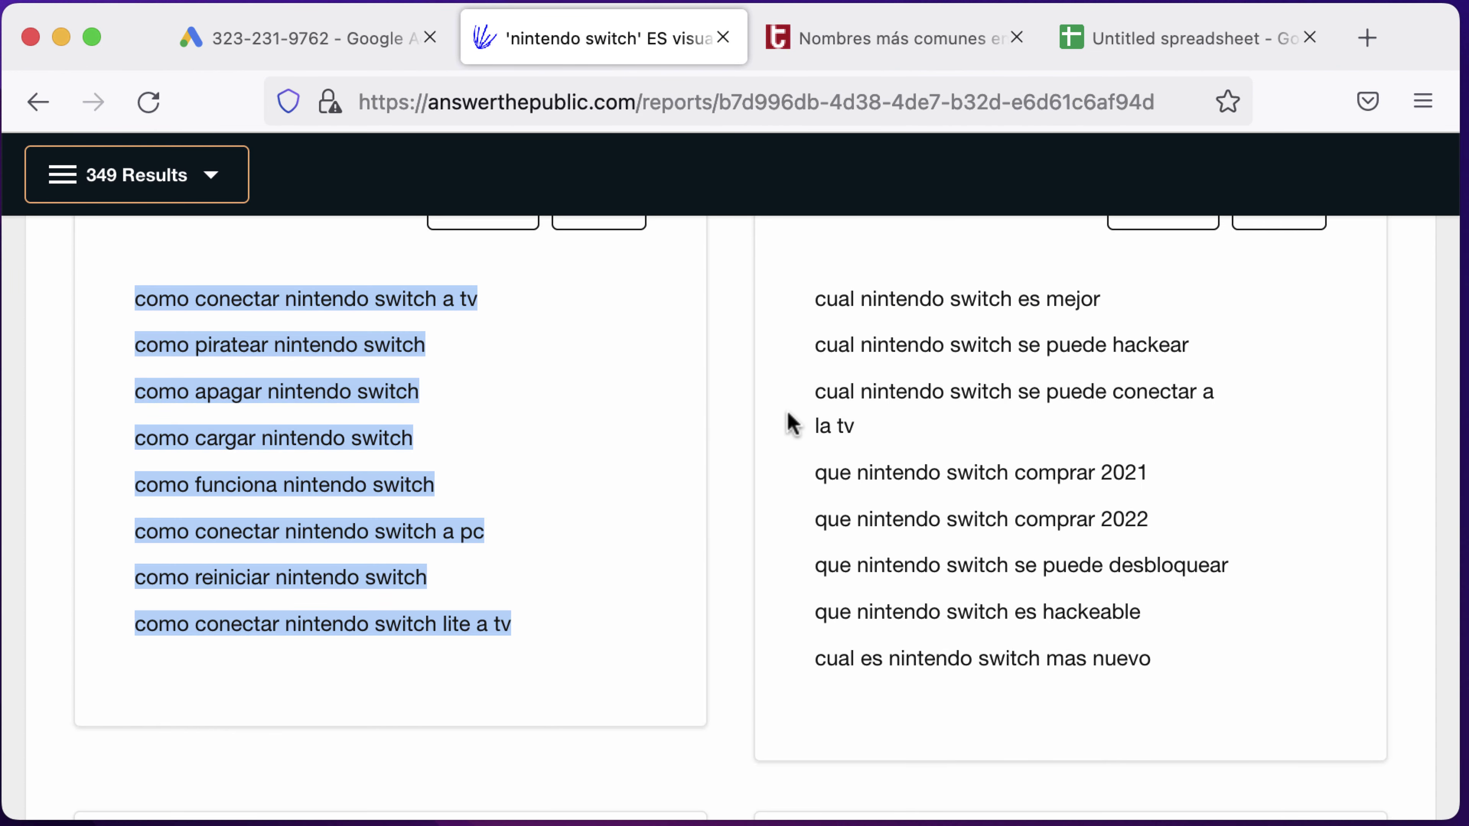
scroll(756, 365, down, 5)
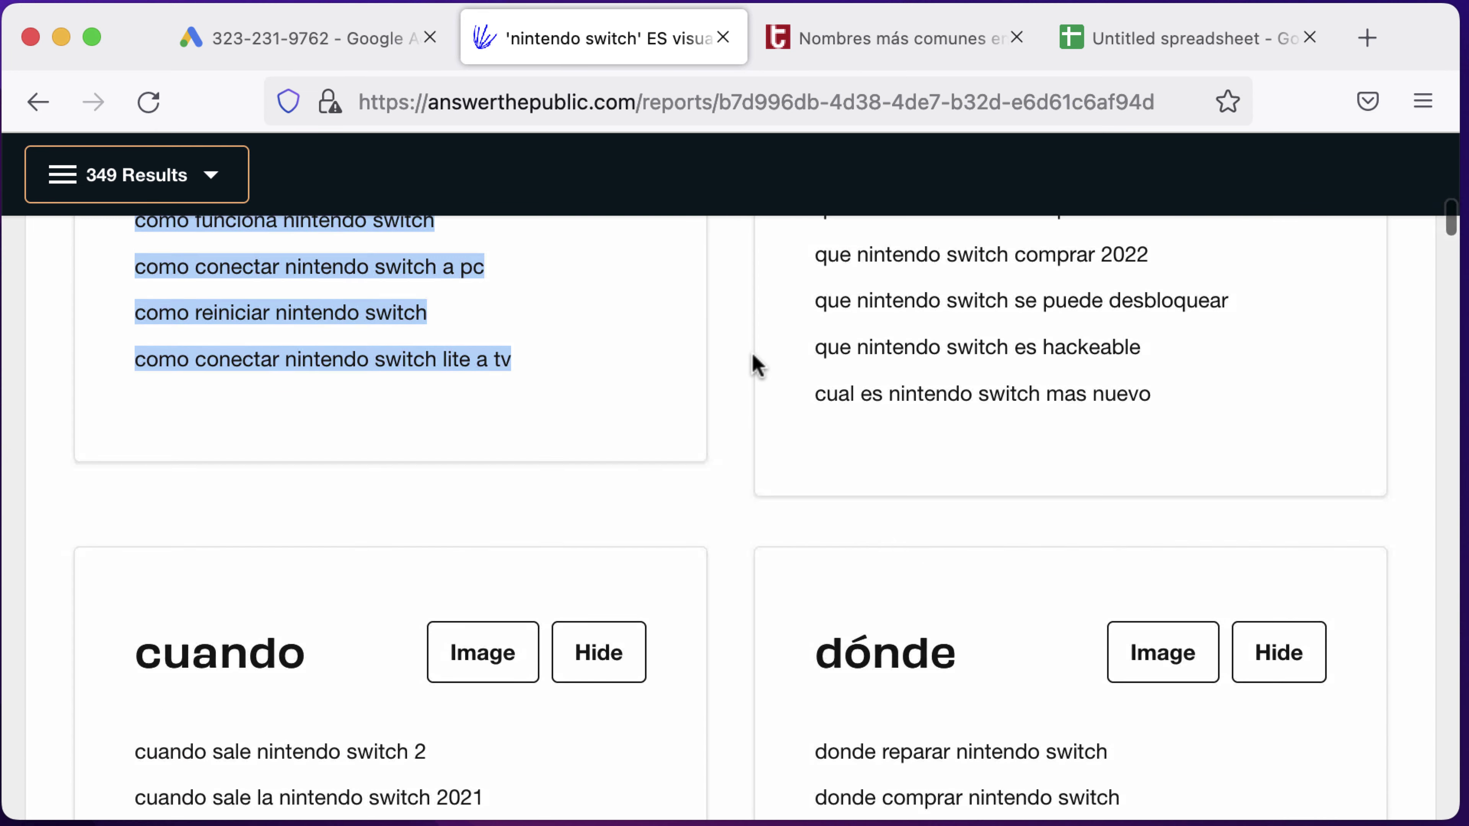
scroll(756, 365, down, 8)
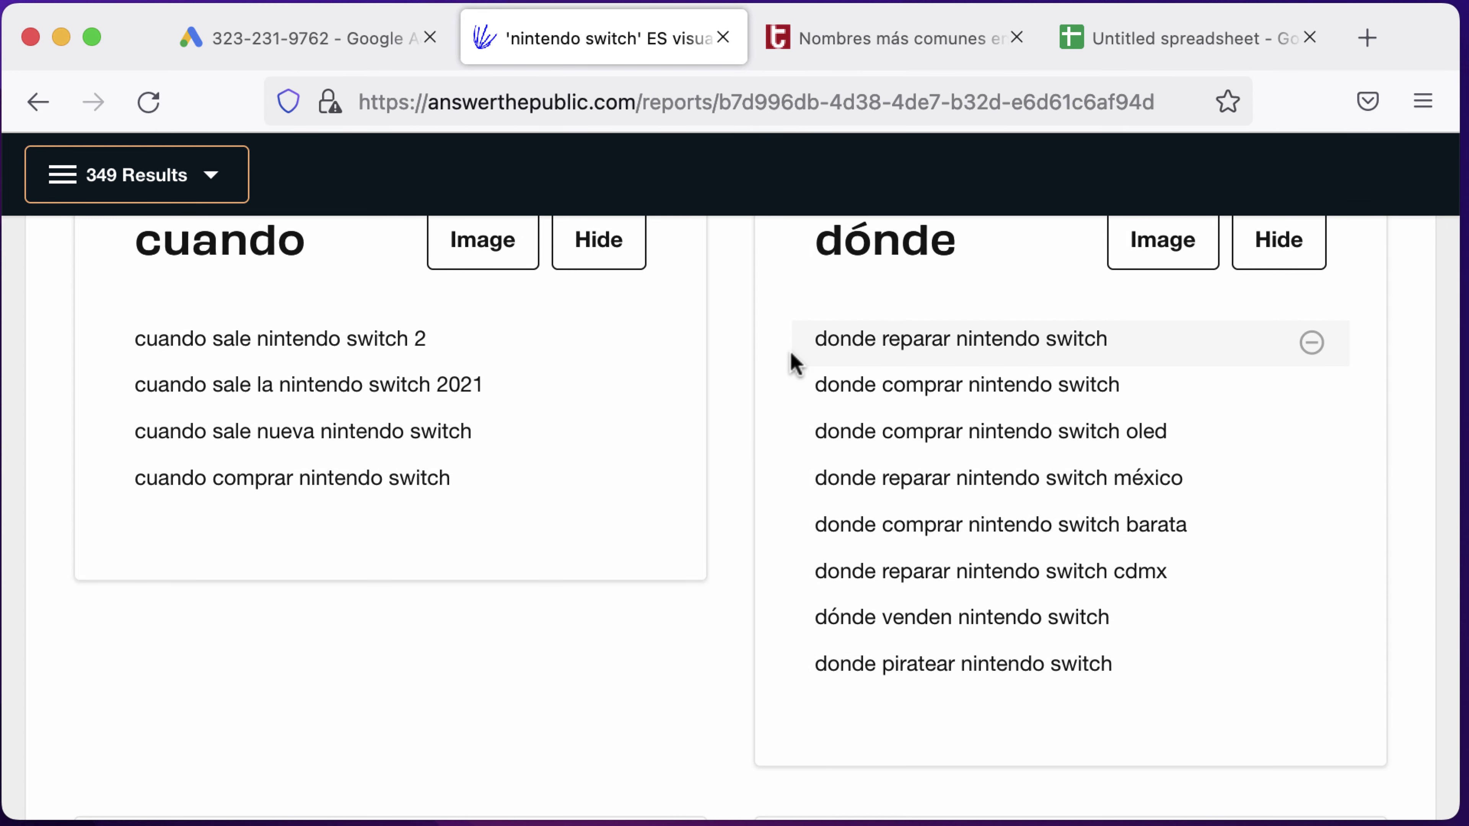
scroll(794, 362, down, 14)
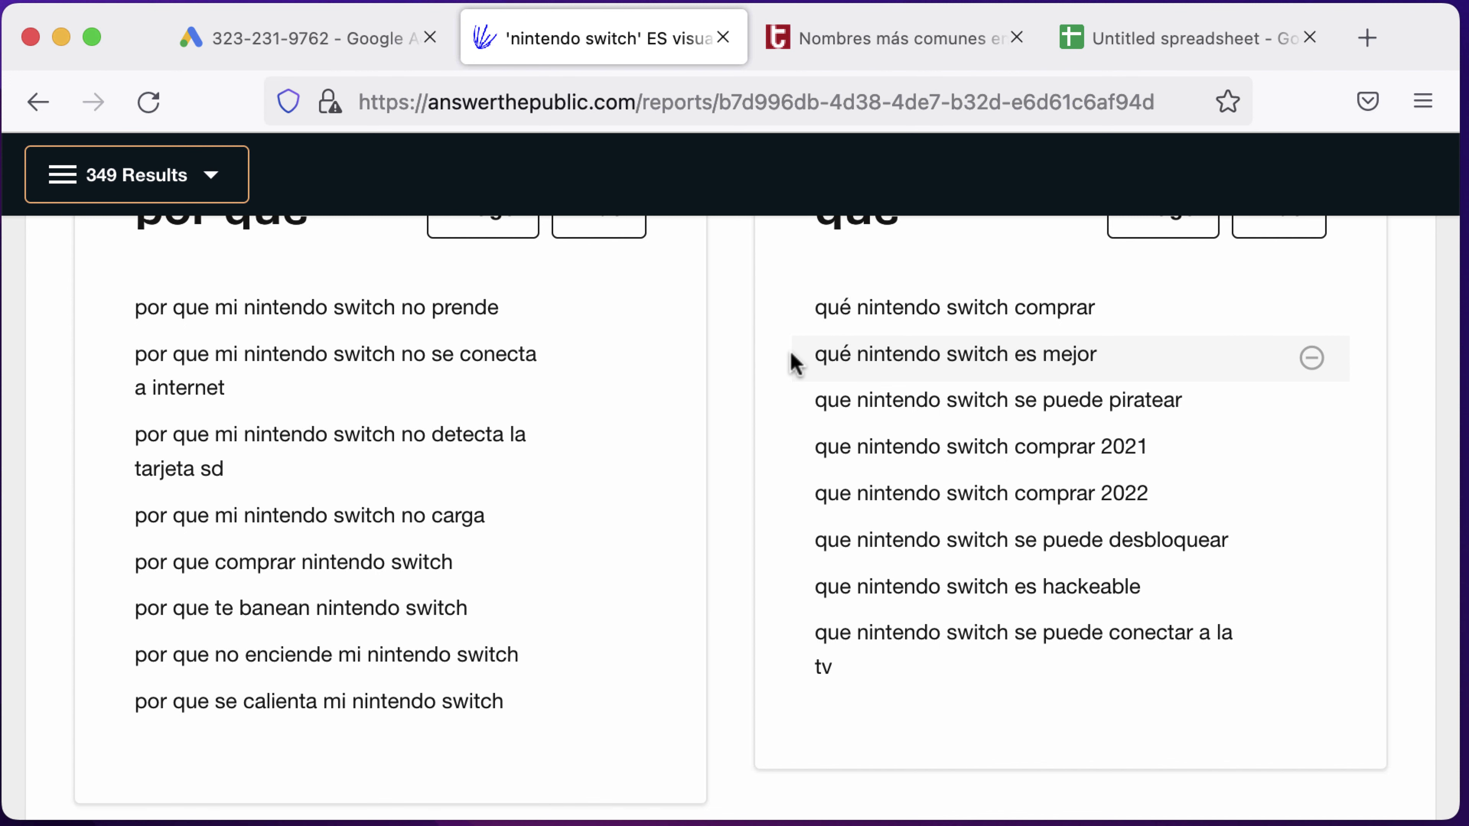
scroll(794, 362, down, 12)
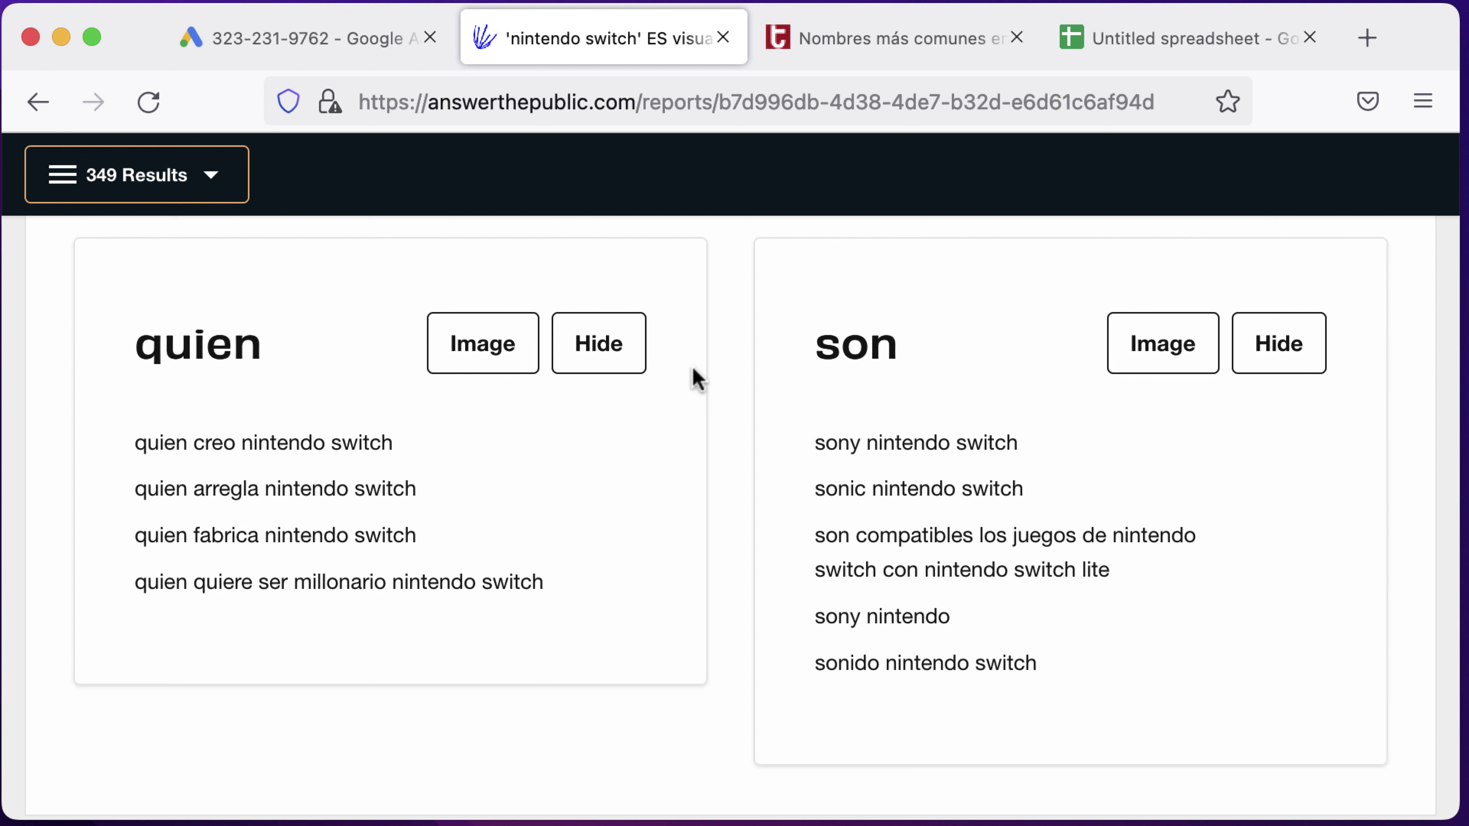
click(349, 44)
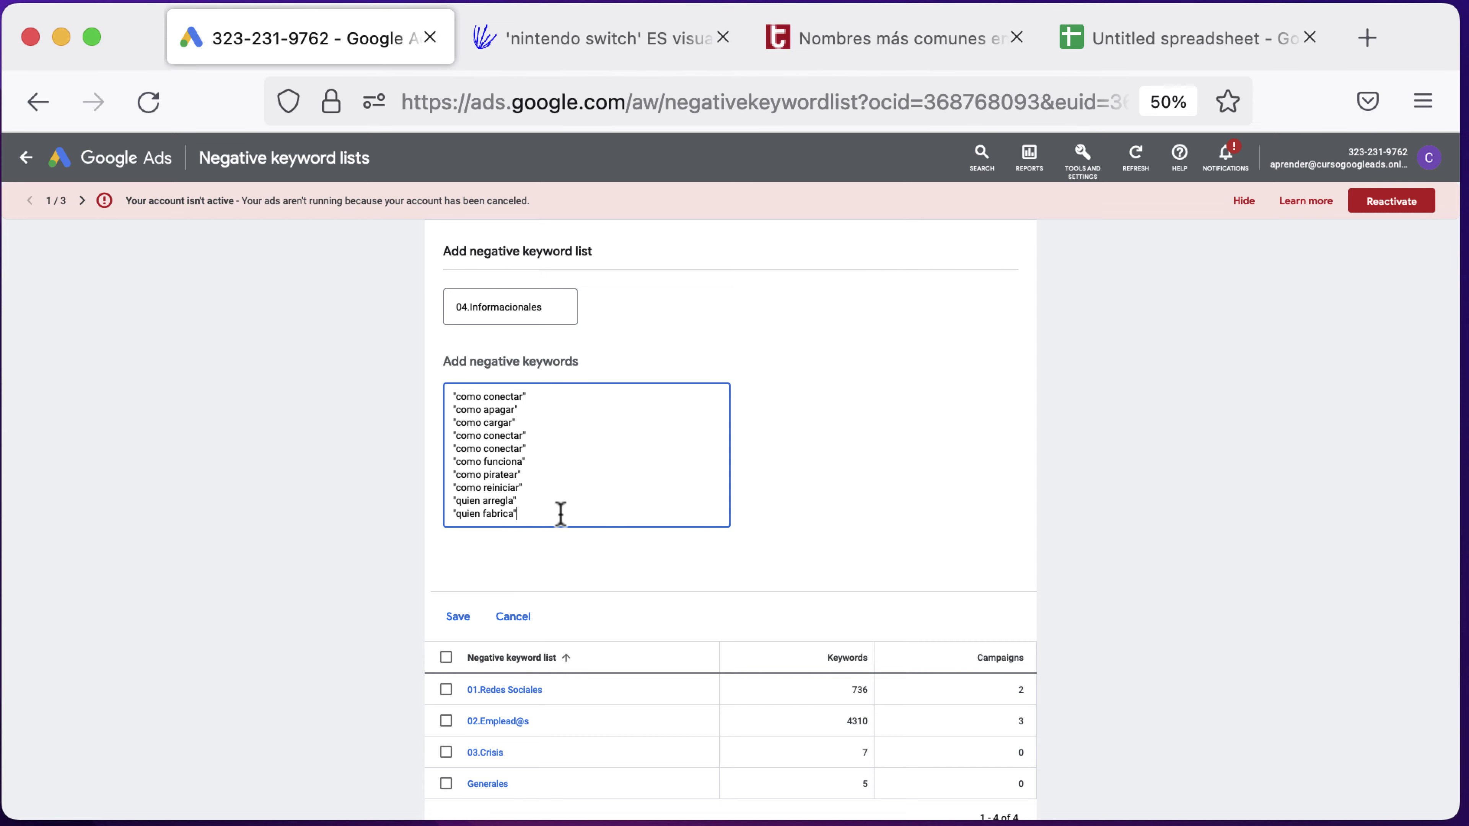
scroll(556, 515, down, 3)
click(463, 524)
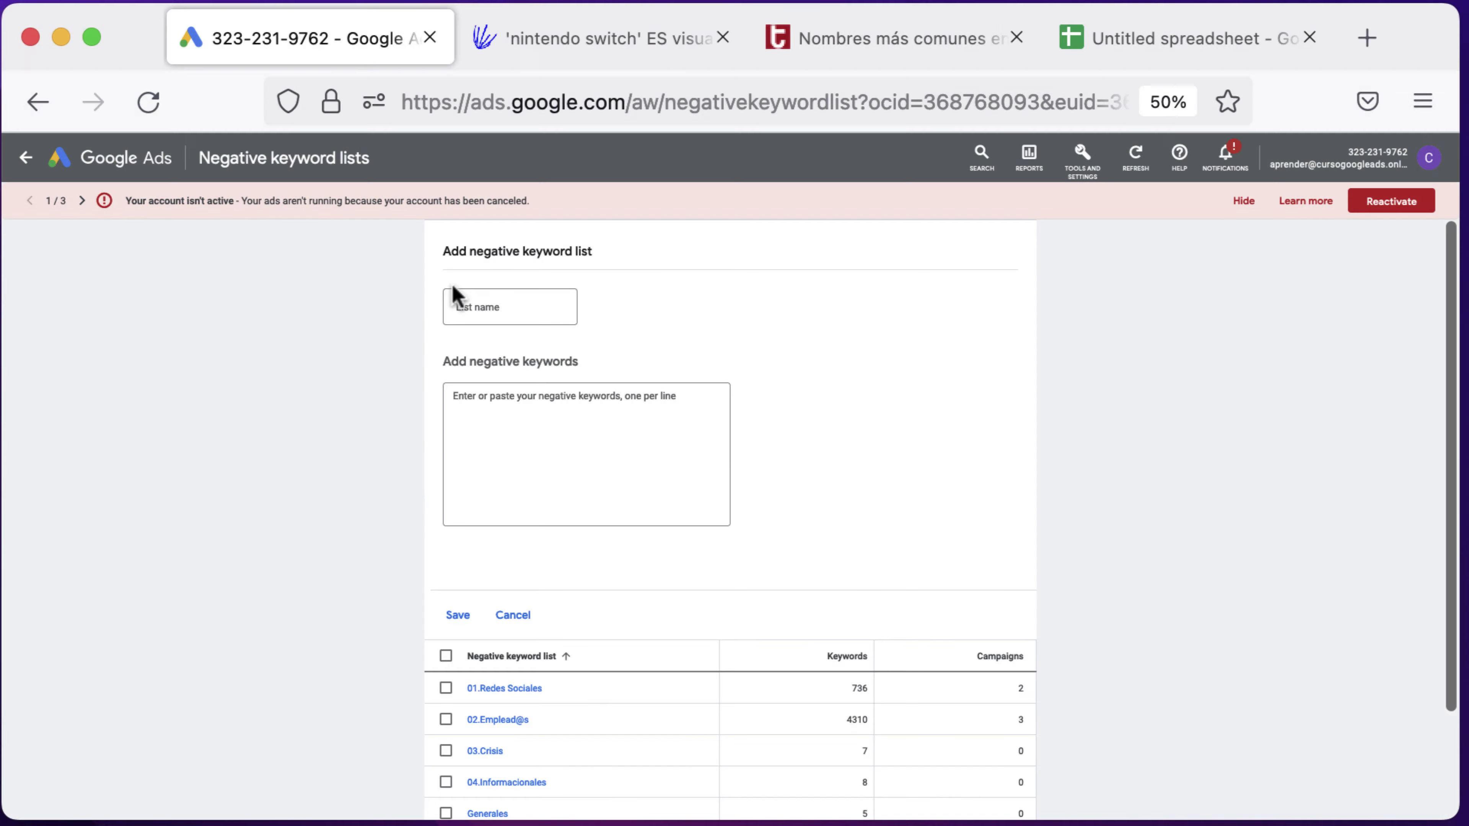
Step: Name a new negative keyword list 05.Navegacional and enter the keywords https, login and servicio técnico, one per line
click(477, 305)
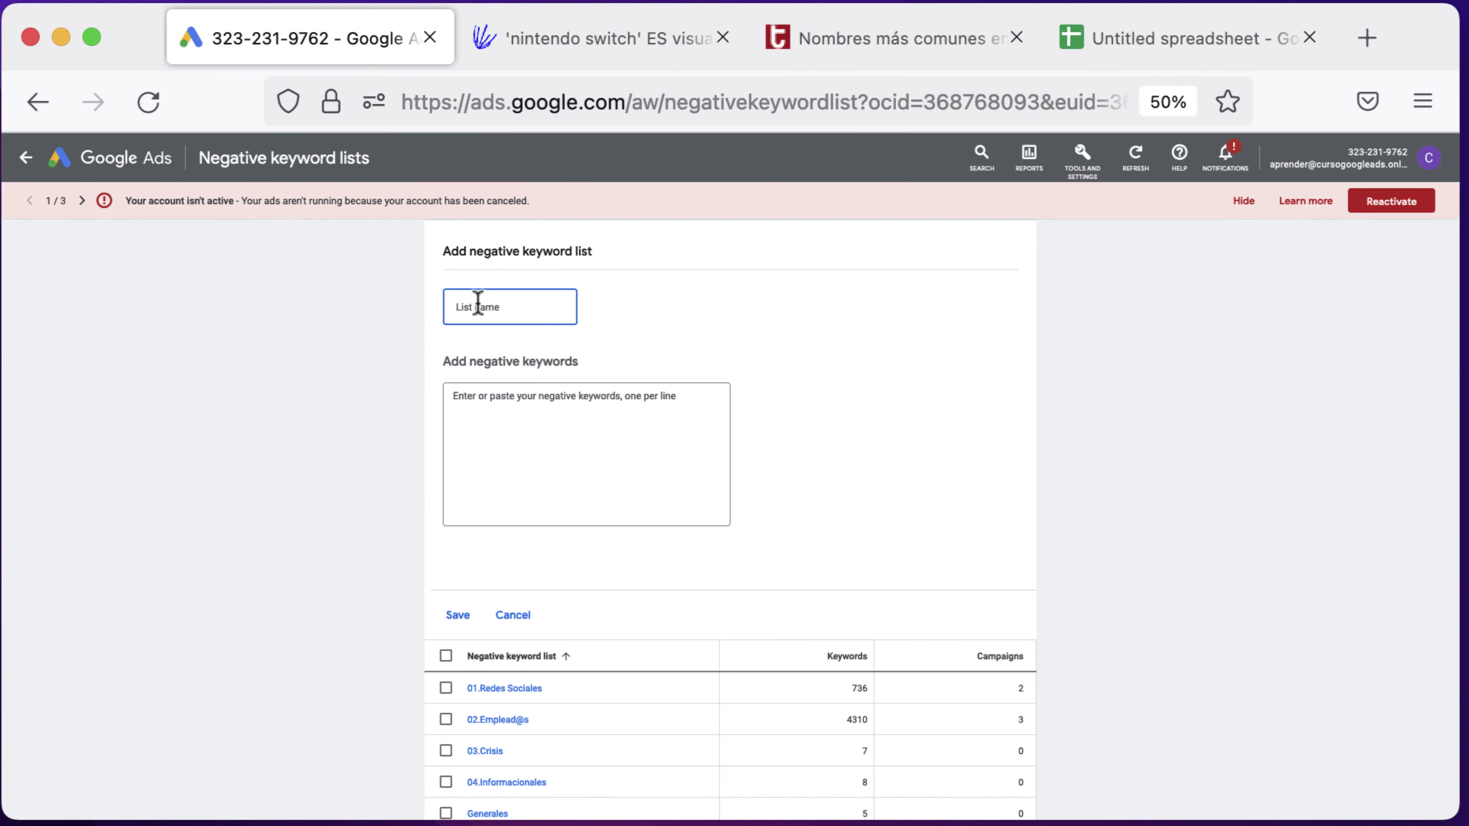
text(05.Navegacional)
click(475, 412)
text(https)
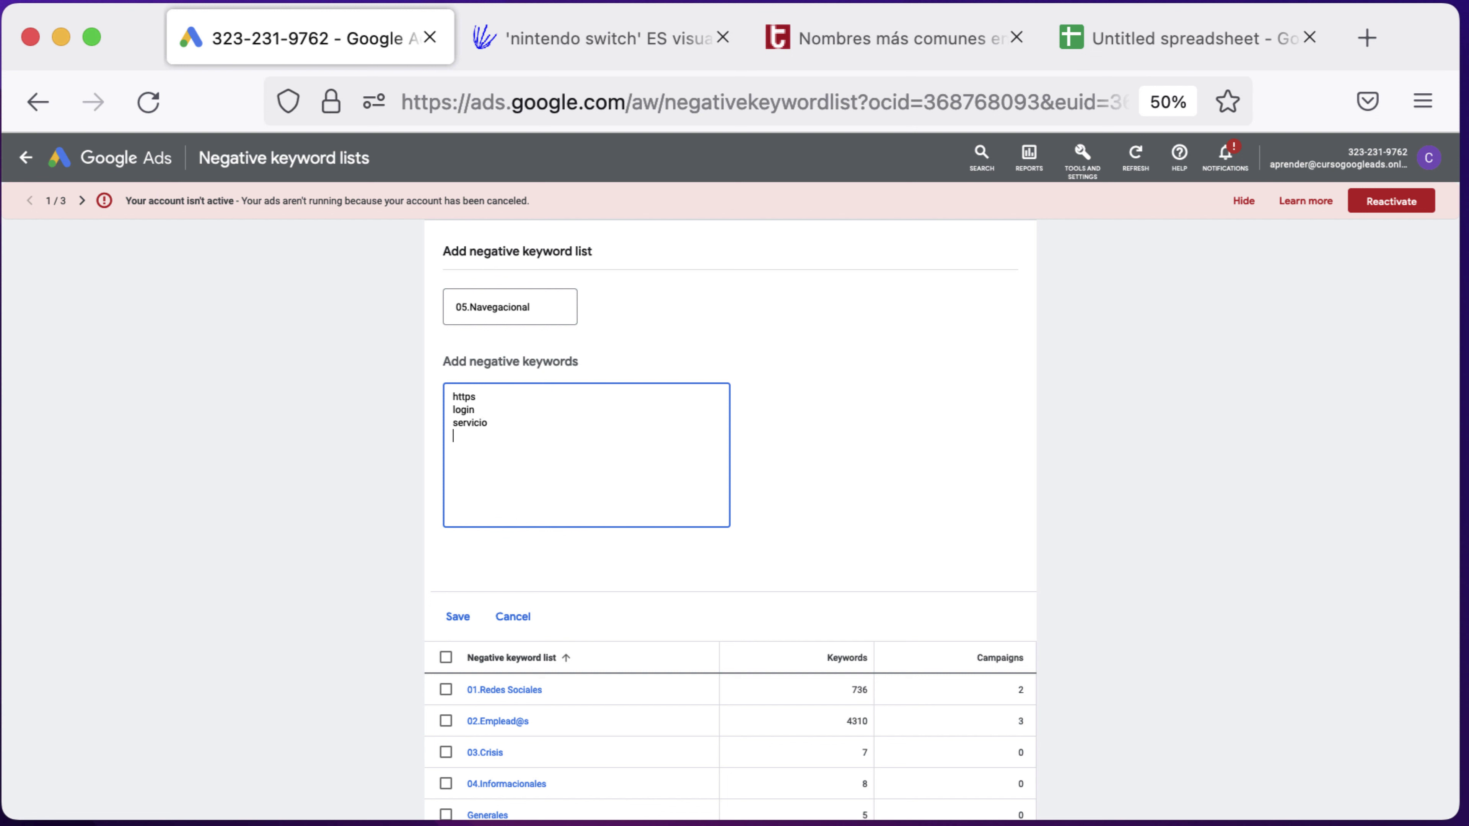
text(nico)
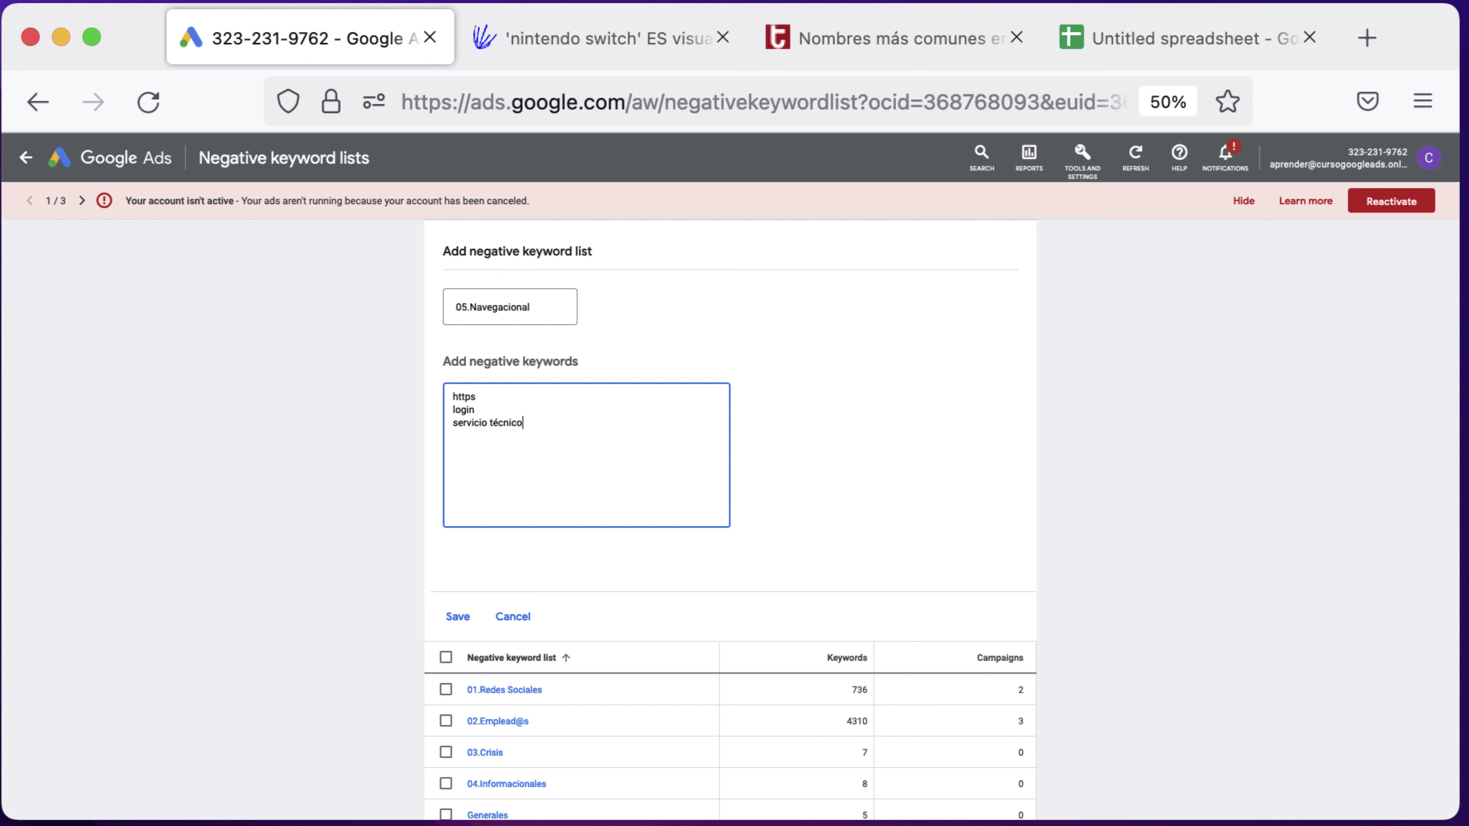